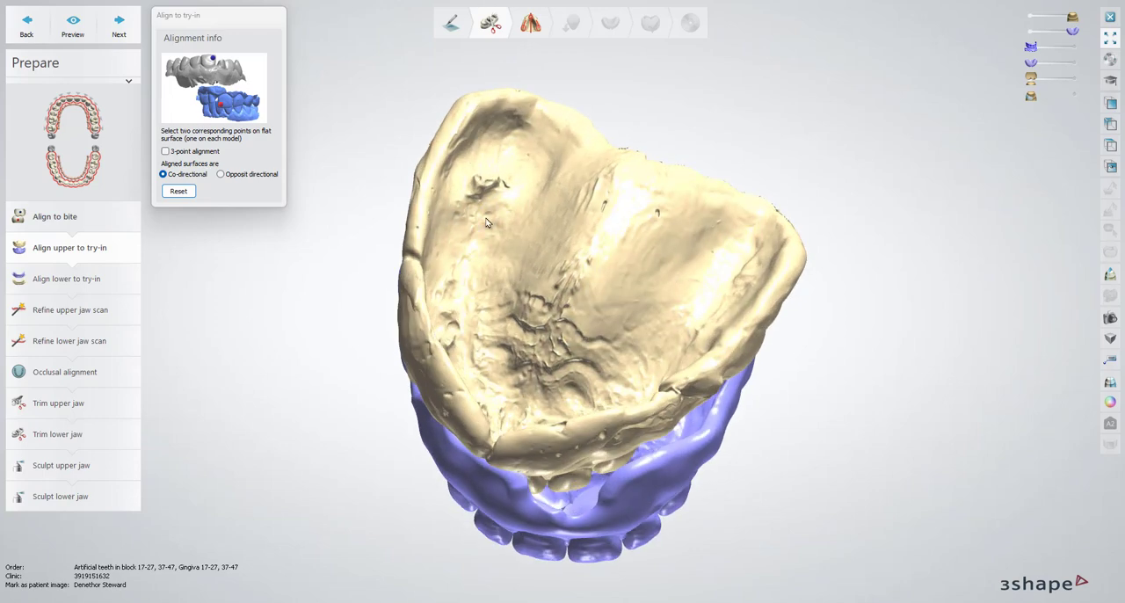
pyautogui.moveTo(541, 447); pyautogui.dragTo(618, 254, button='right')
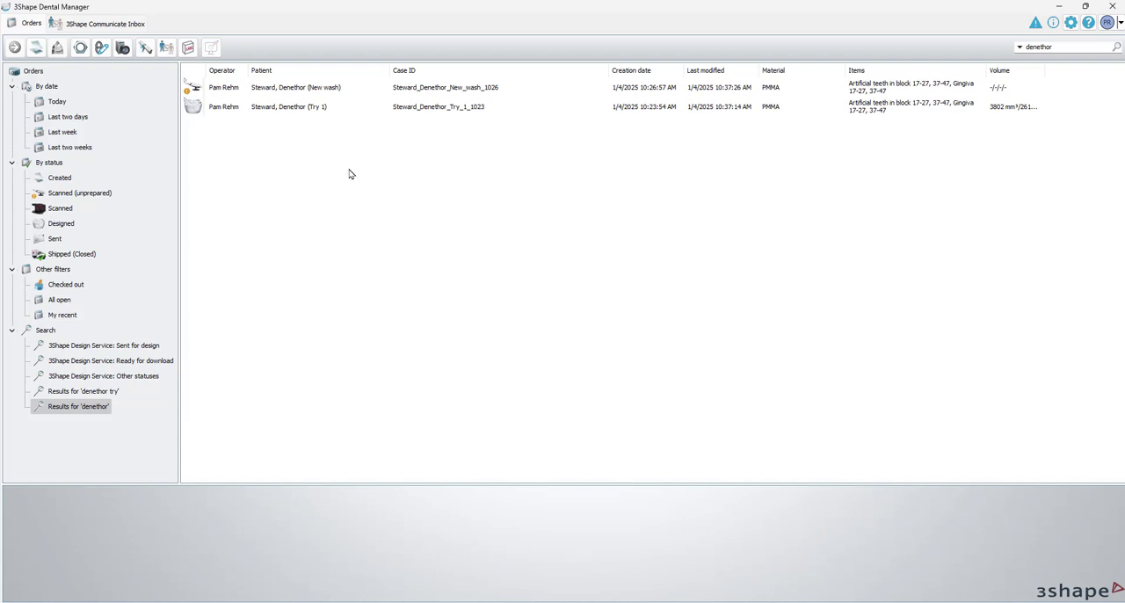
# Select the Try 1 order and inspect its denture design from the front and side in the order thumbnail
pyautogui.click(366, 110)
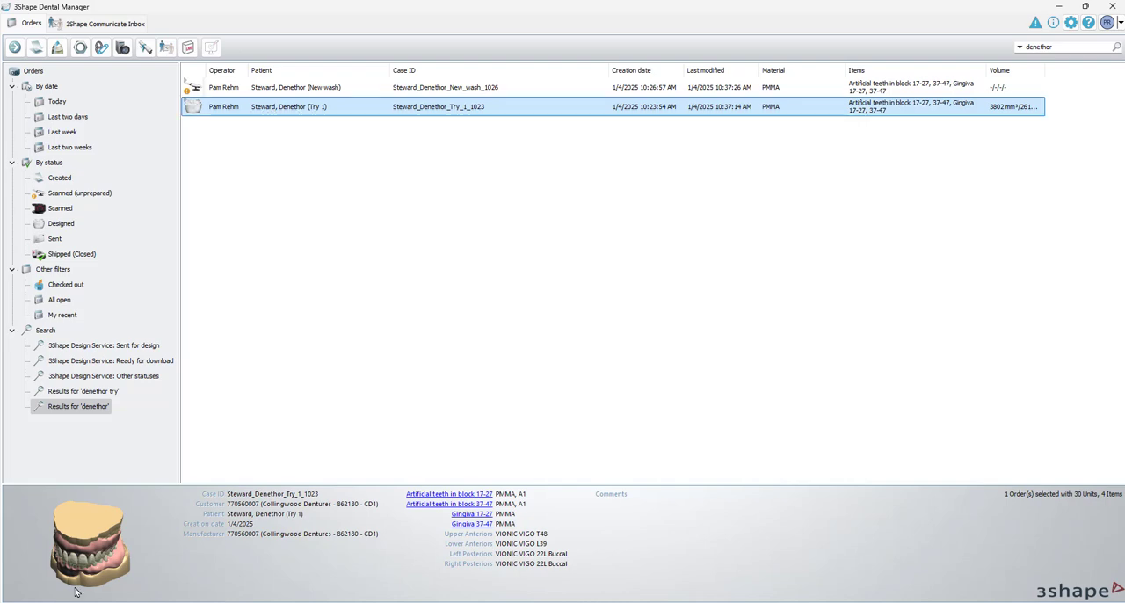
pyautogui.moveTo(58, 577); pyautogui.dragTo(85, 549)
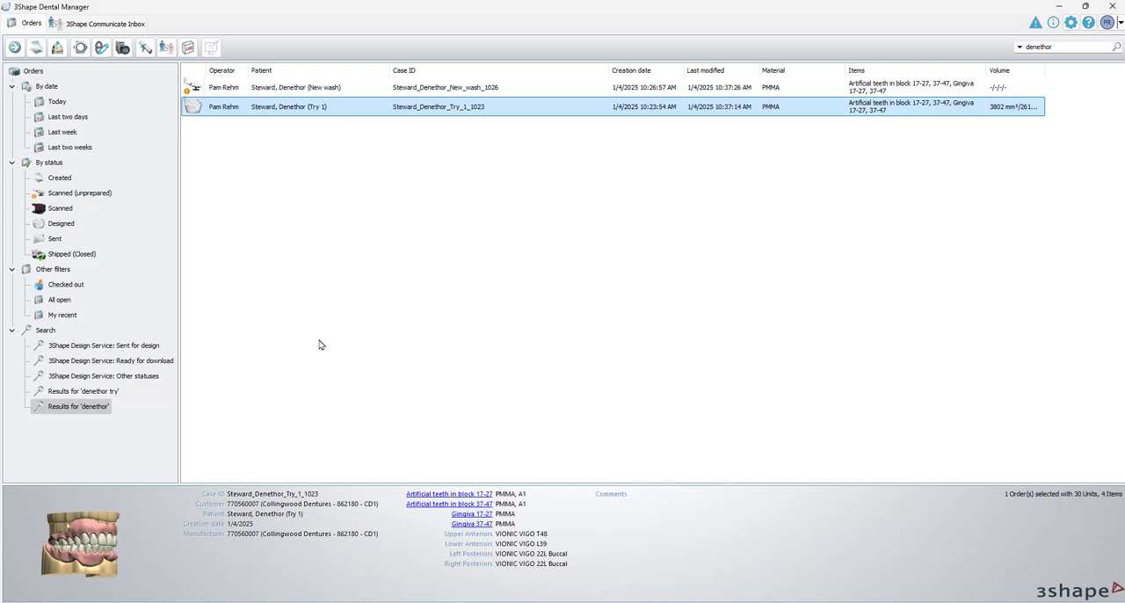
pyautogui.moveTo(79, 537); pyautogui.dragTo(45, 542)
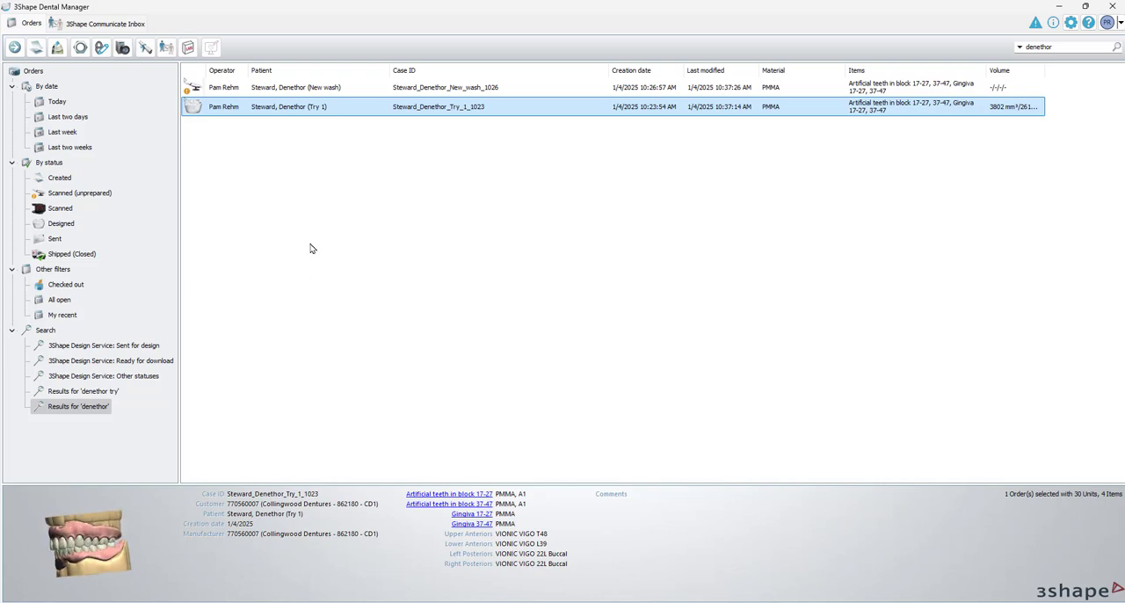
# Inspect the New wash order's scanned dentures and upper wash surface in the 3D preview and the order thumbnail
pyautogui.click(369, 88)
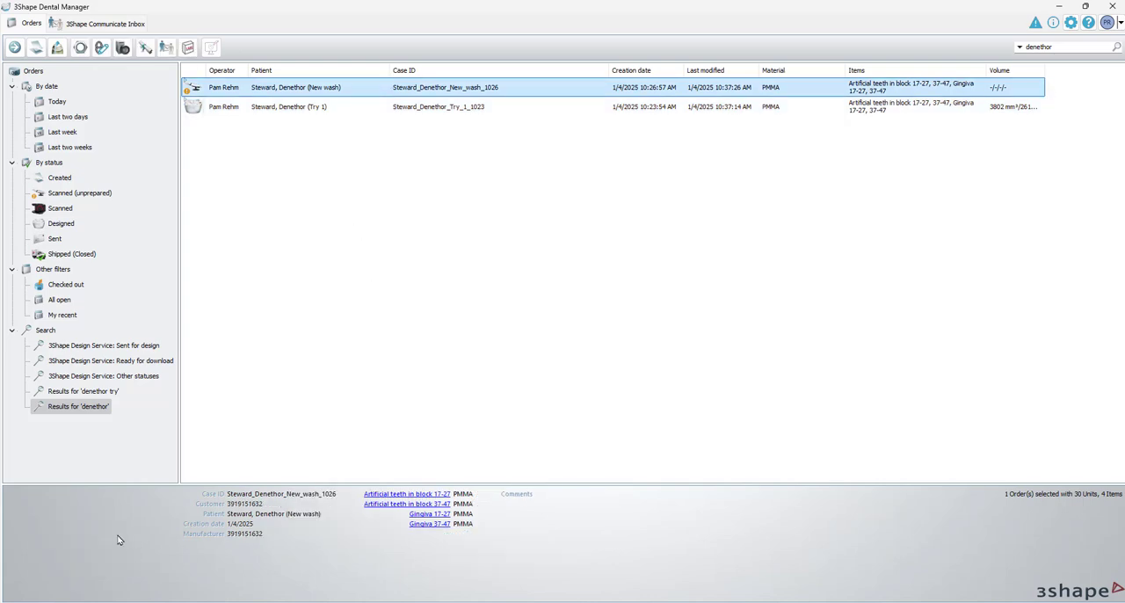
pyautogui.moveTo(117, 564); pyautogui.dragTo(78, 542, button='right')
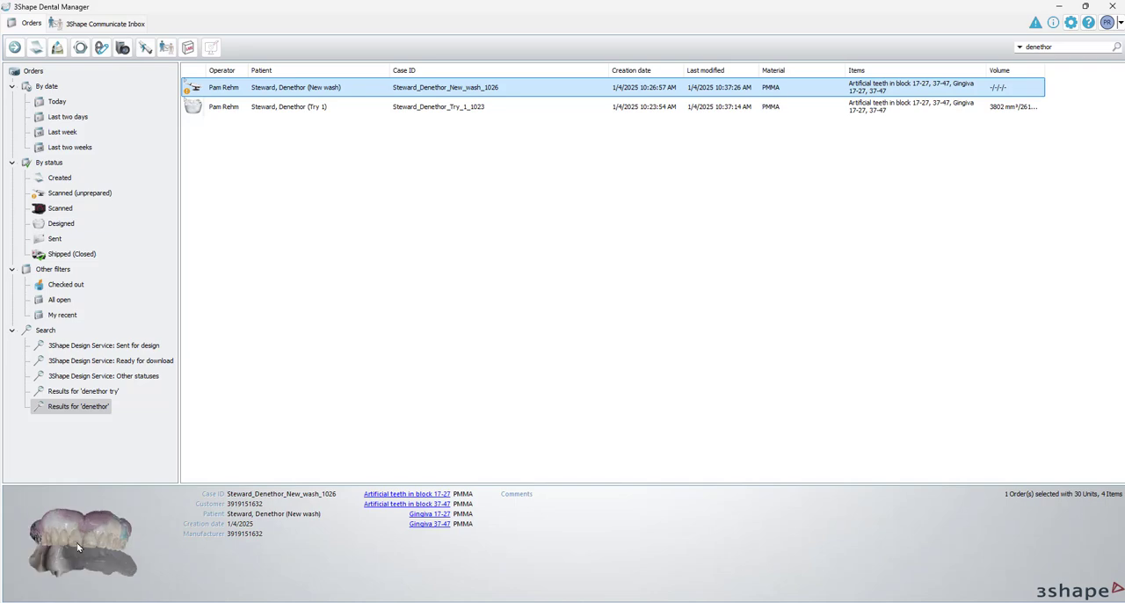
pyautogui.doubleClick(78, 533)
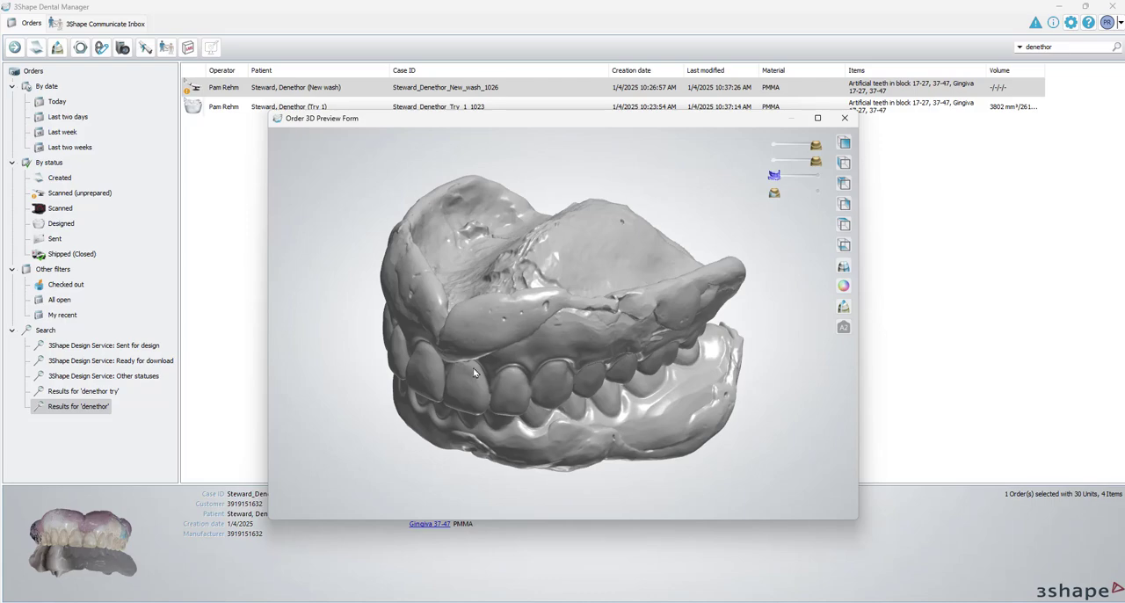
pyautogui.moveTo(474, 372)
pyautogui.mouseDown(button='right')
pyautogui.moveTo(520, 402)
pyautogui.moveTo(520, 444)
pyautogui.moveTo(513, 376)
pyautogui.moveTo(452, 348)
pyautogui.moveTo(423, 404)
pyautogui.moveTo(515, 314)
pyautogui.moveTo(578, 396)
pyautogui.moveTo(406, 345)
pyautogui.mouseUp(button='right')
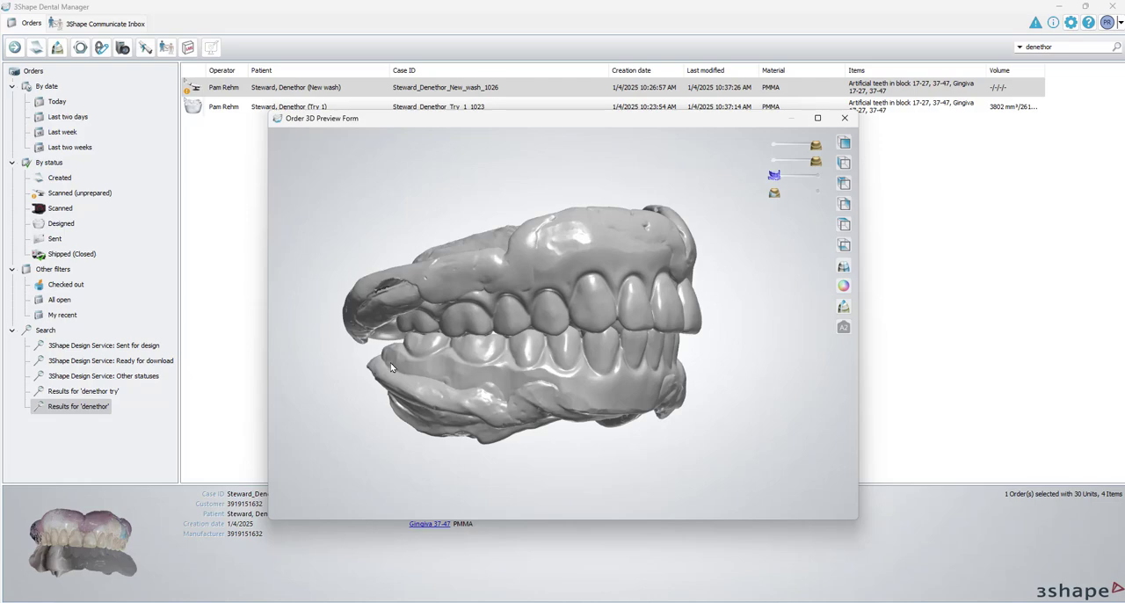
pyautogui.moveTo(556, 369); pyautogui.dragTo(440, 274, button='right')
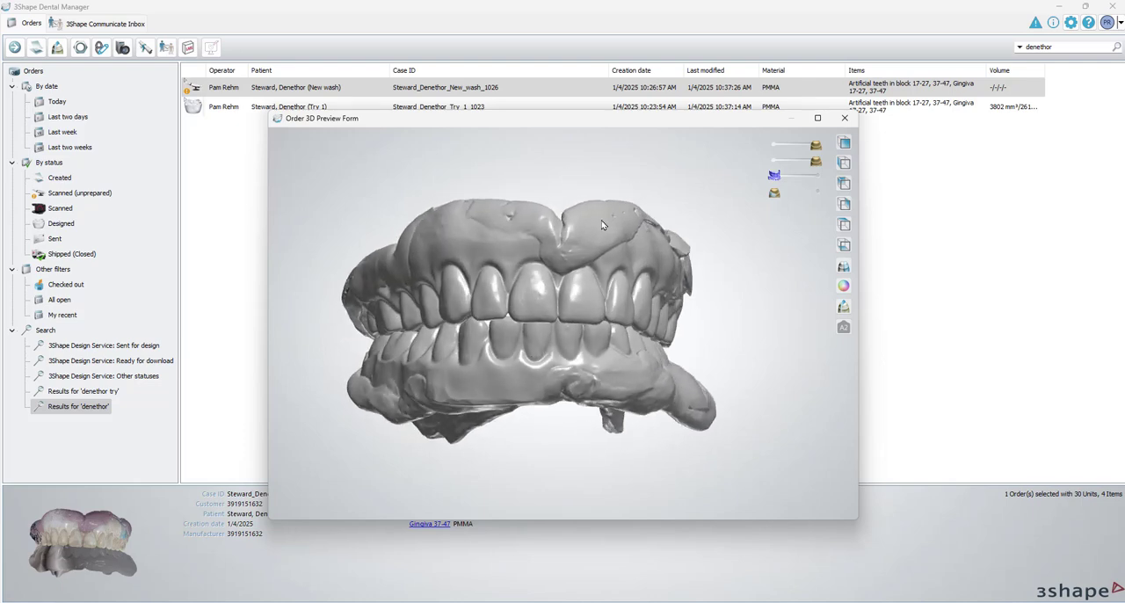
pyautogui.click(844, 119)
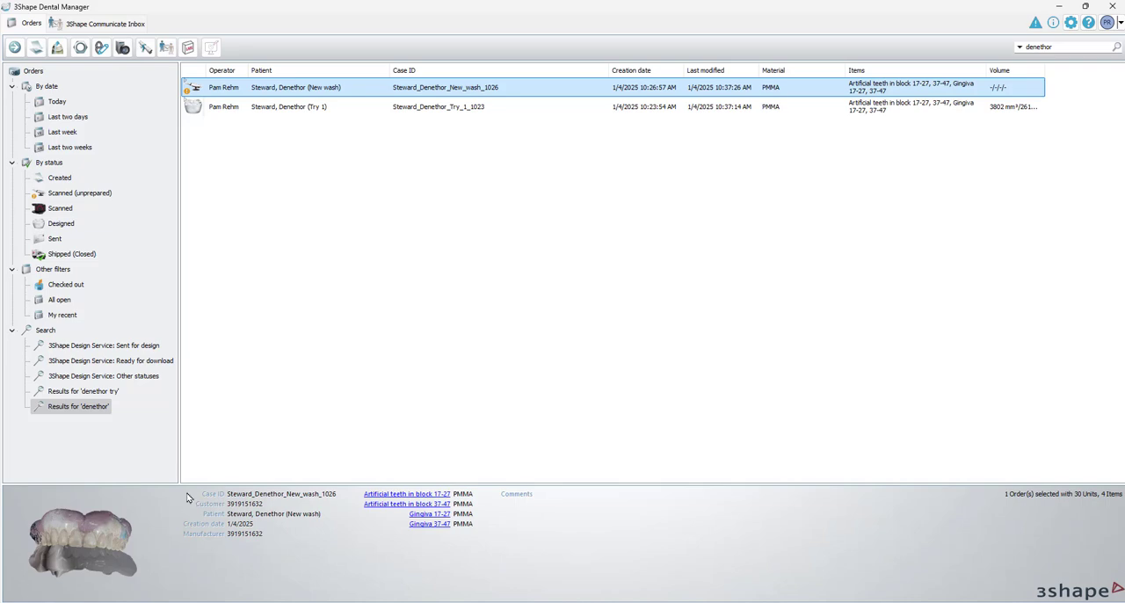
pyautogui.moveTo(99, 575); pyautogui.dragTo(97, 509)
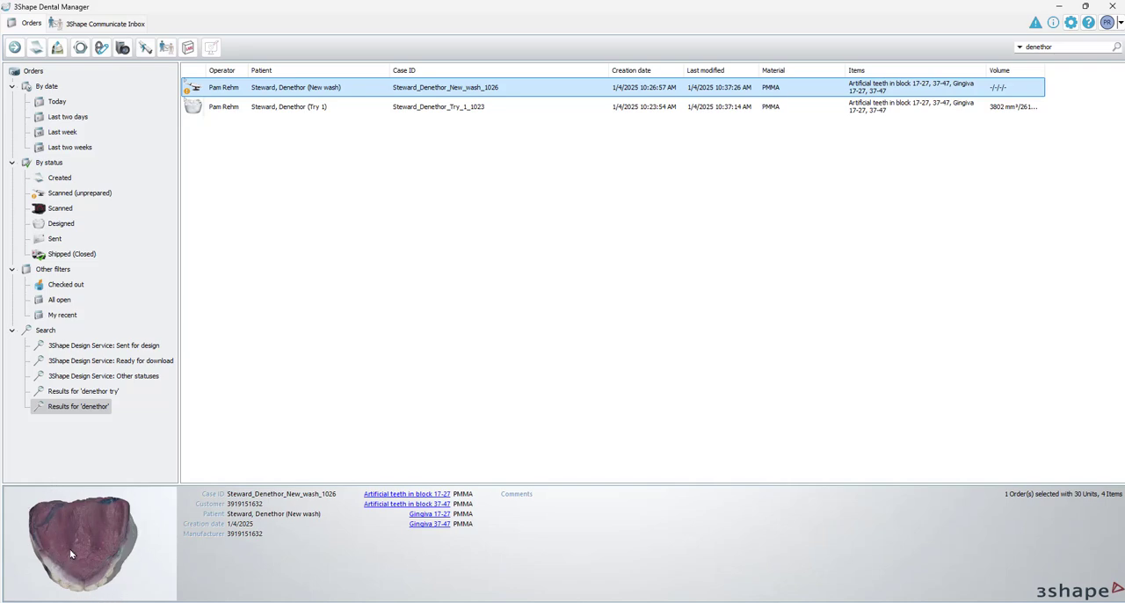
pyautogui.moveTo(103, 598)
pyautogui.mouseDown()
pyautogui.moveTo(101, 584)
pyautogui.moveTo(33, 569)
pyautogui.moveTo(83, 523)
pyautogui.moveTo(86, 589)
pyautogui.mouseUp()
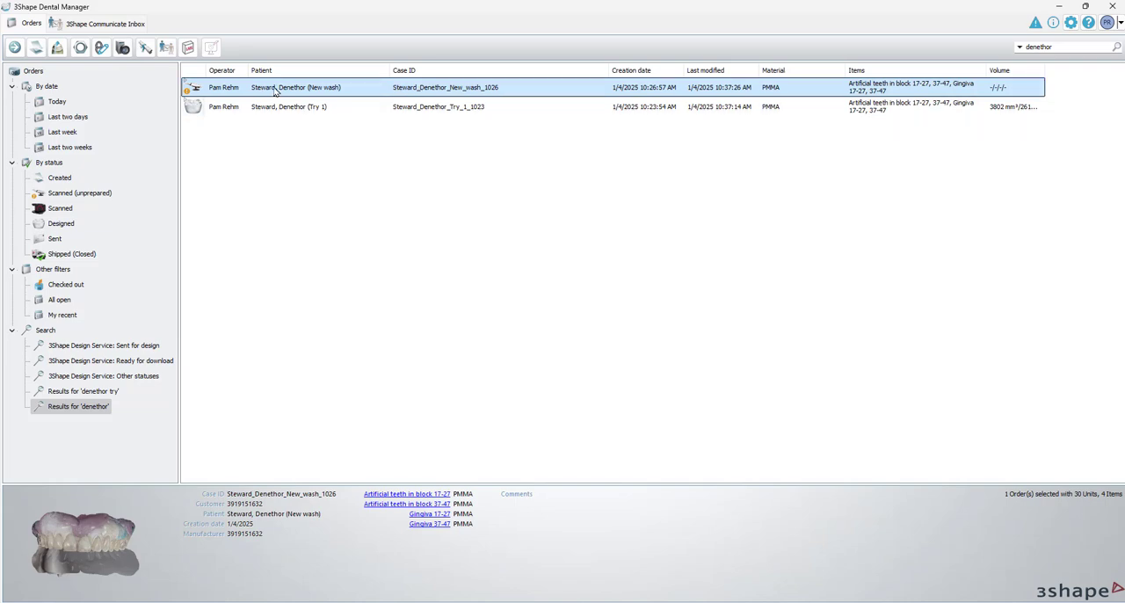
# Open the New wash order for modification, check an upper molar's restoration types, accept the form, and select the Try 1 order
pyautogui.rightClick(315, 92)
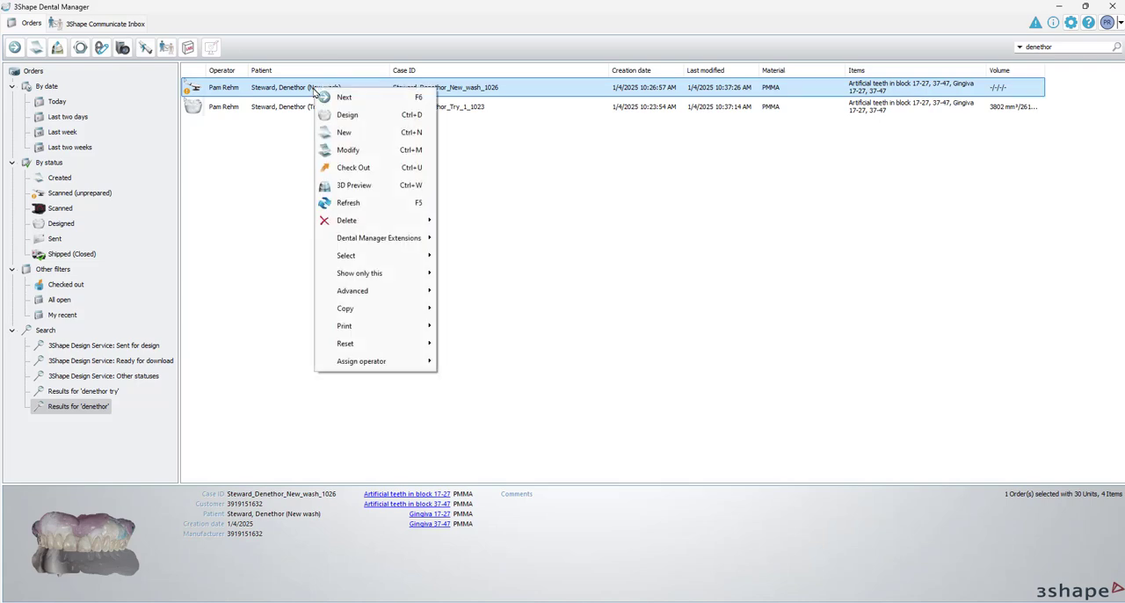
pyautogui.click(351, 149)
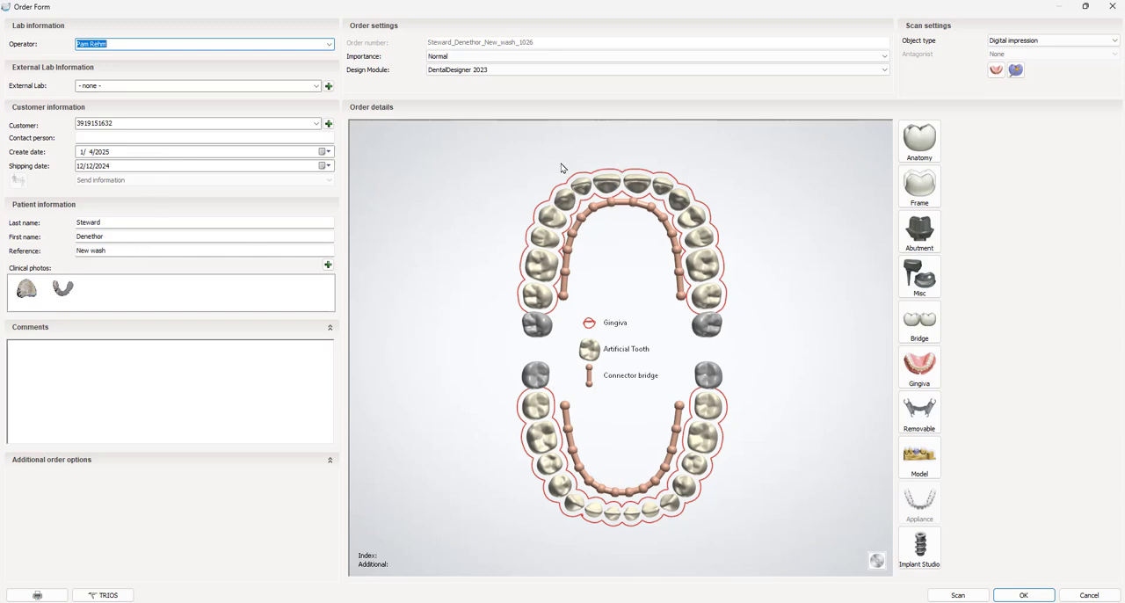
pyautogui.click(711, 299)
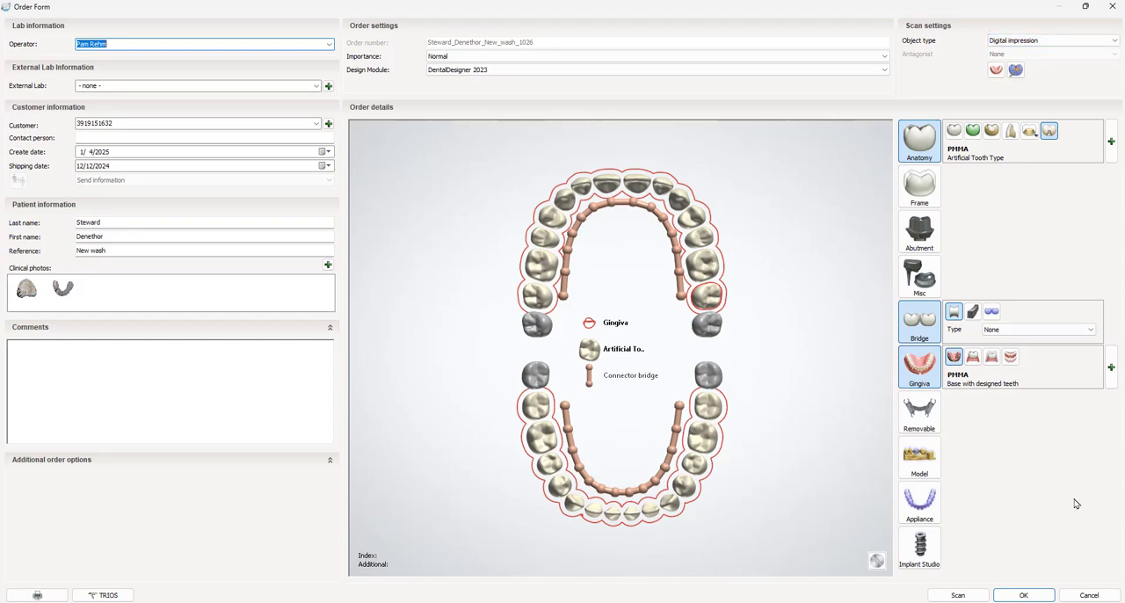
pyautogui.click(1046, 592)
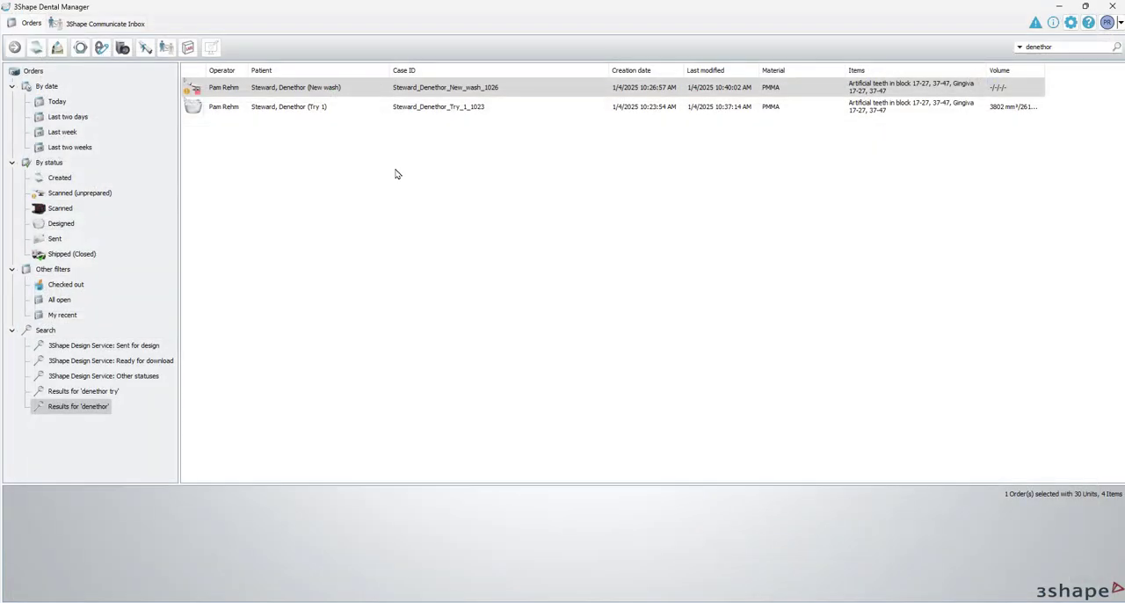
pyautogui.click(312, 112)
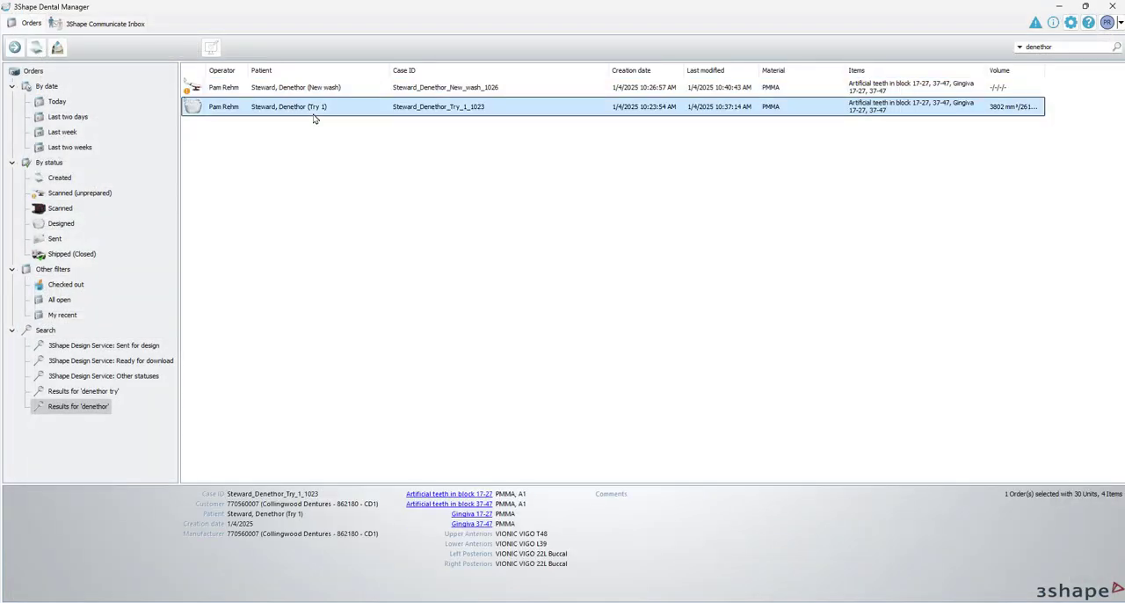
# Copy and reuse the try-in design from the Try 1 order in the New wash order, finding the source by the patient's first name
pyautogui.click(356, 89)
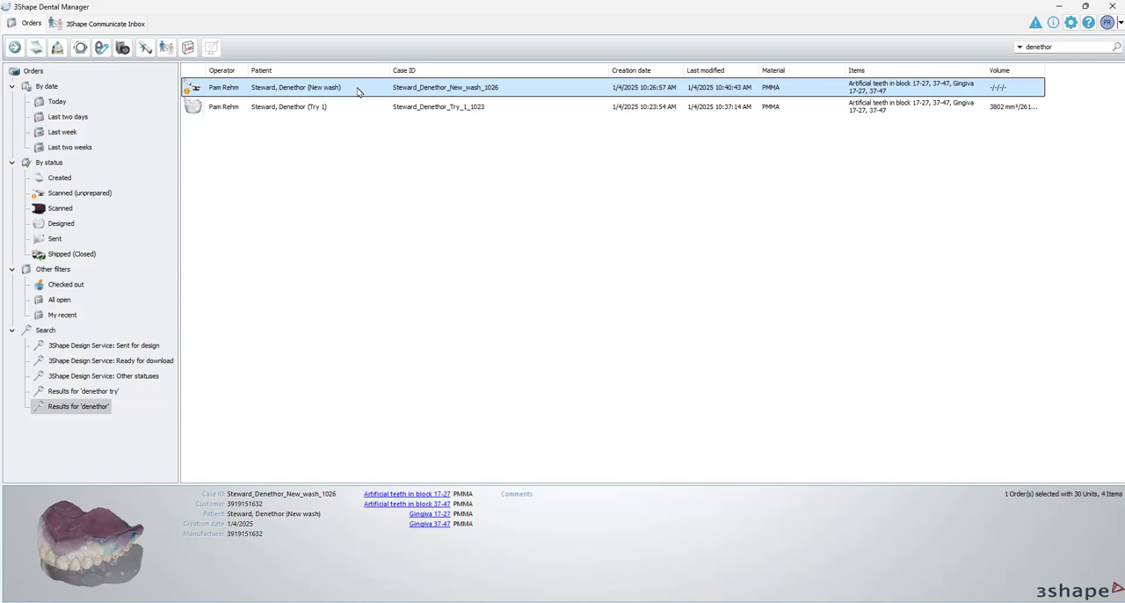
pyautogui.rightClick(358, 91)
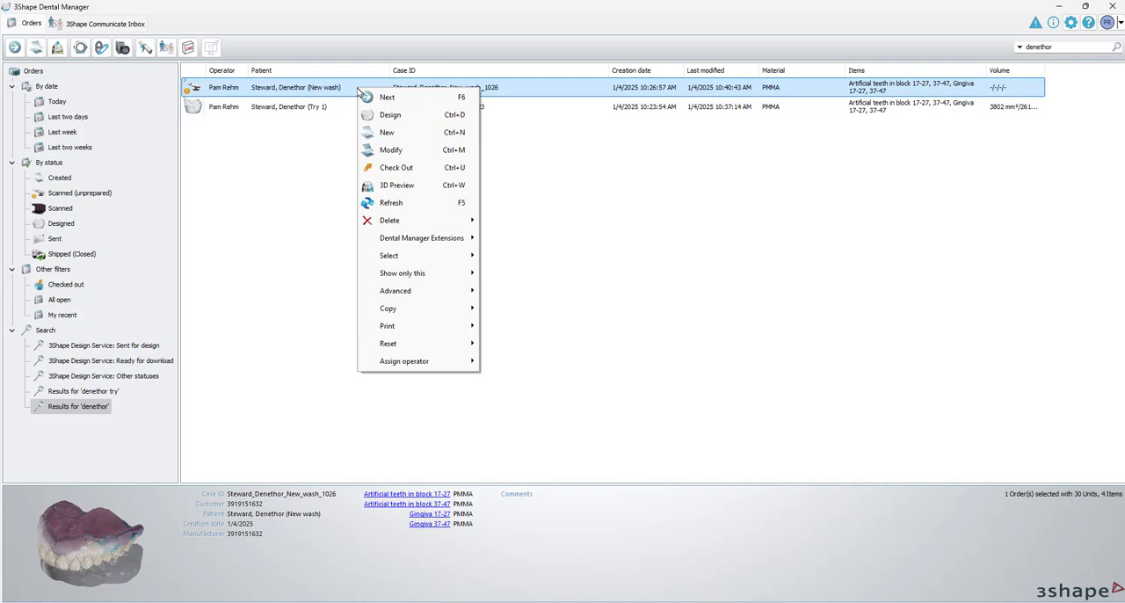
pyautogui.moveTo(410, 308)
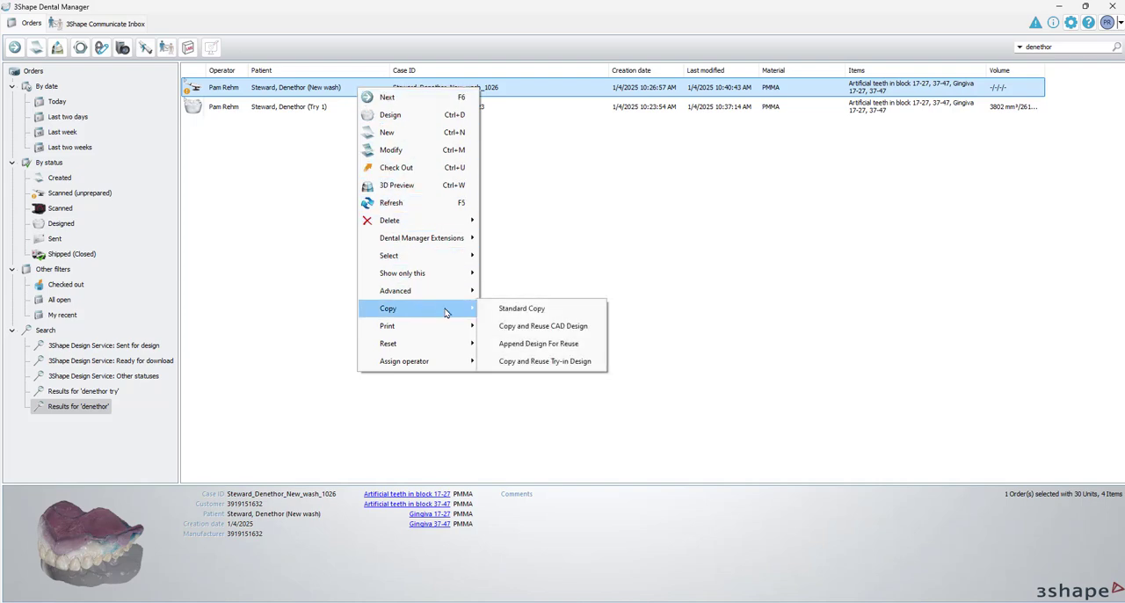
pyautogui.click(531, 363)
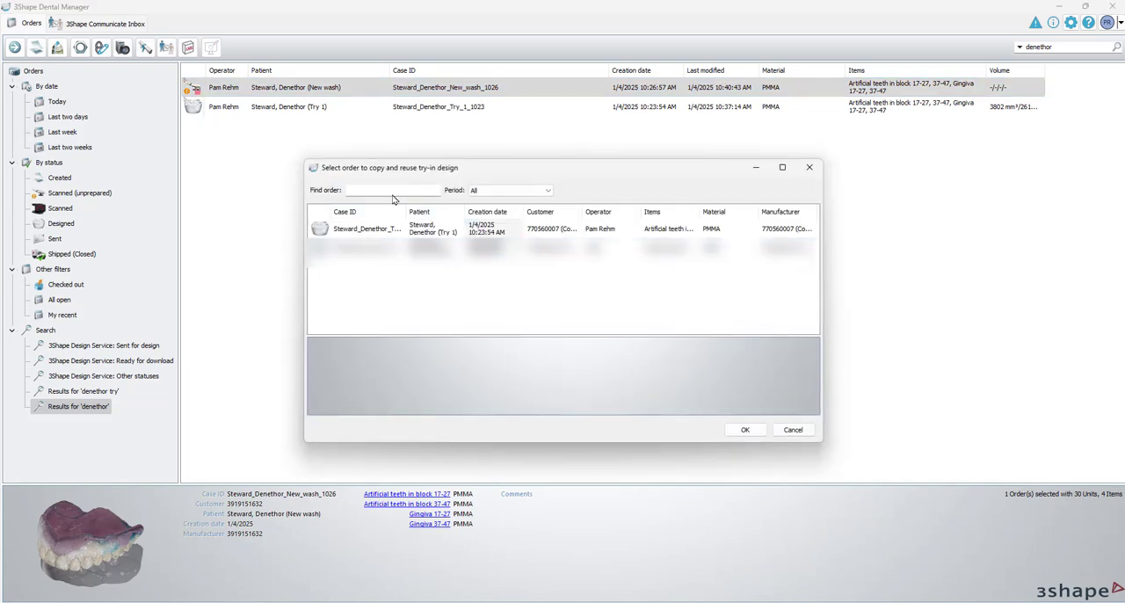
pyautogui.write('denethor')
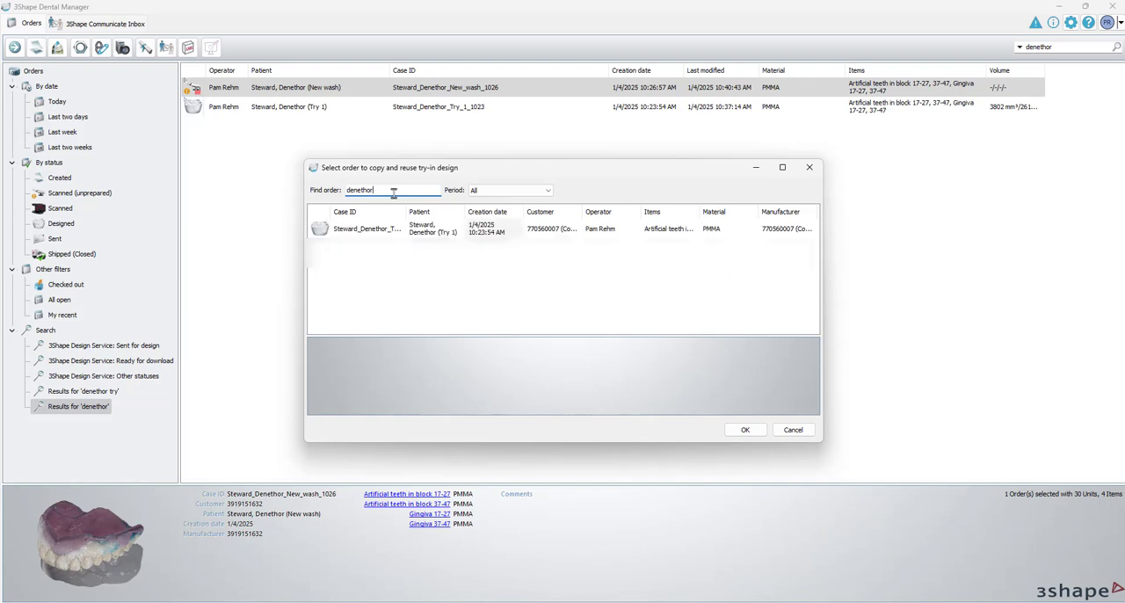
pyautogui.moveTo(405, 211); pyautogui.dragTo(458, 223)
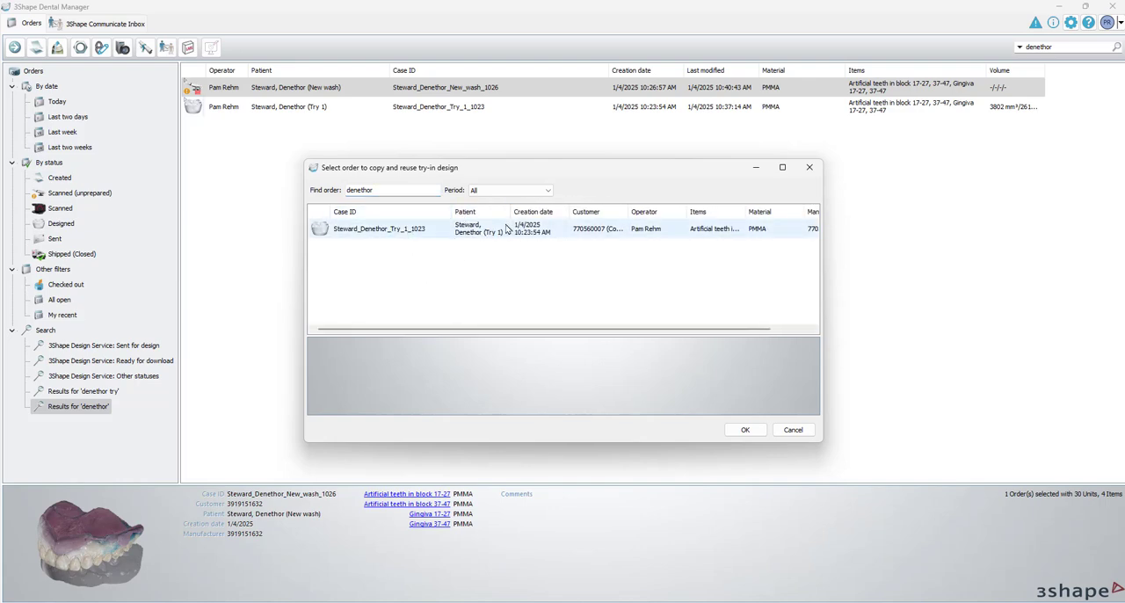
pyautogui.click(410, 232)
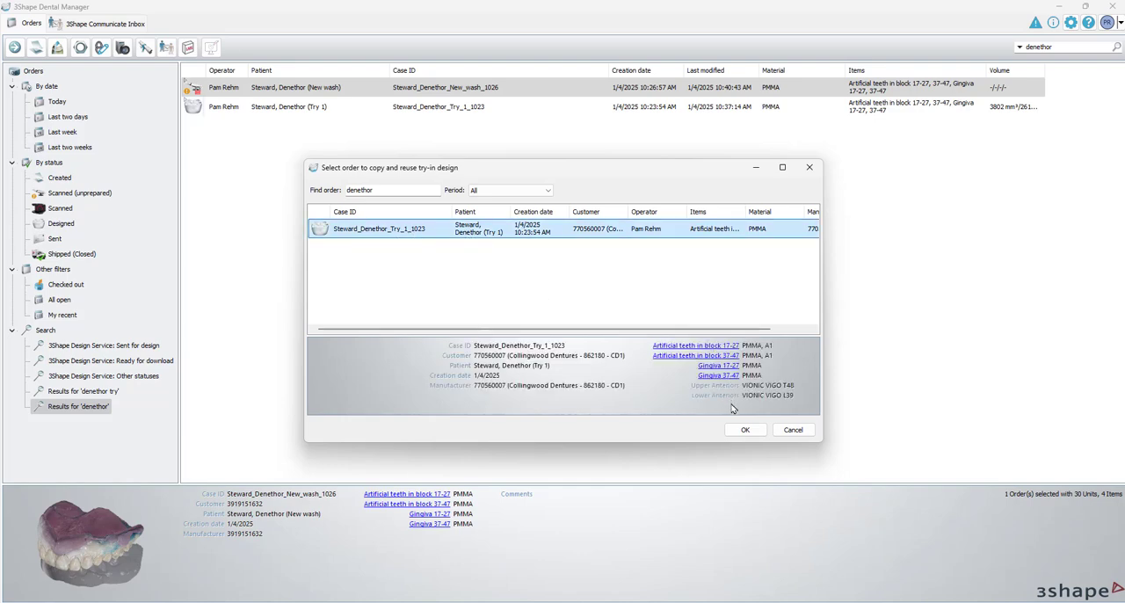
pyautogui.click(744, 430)
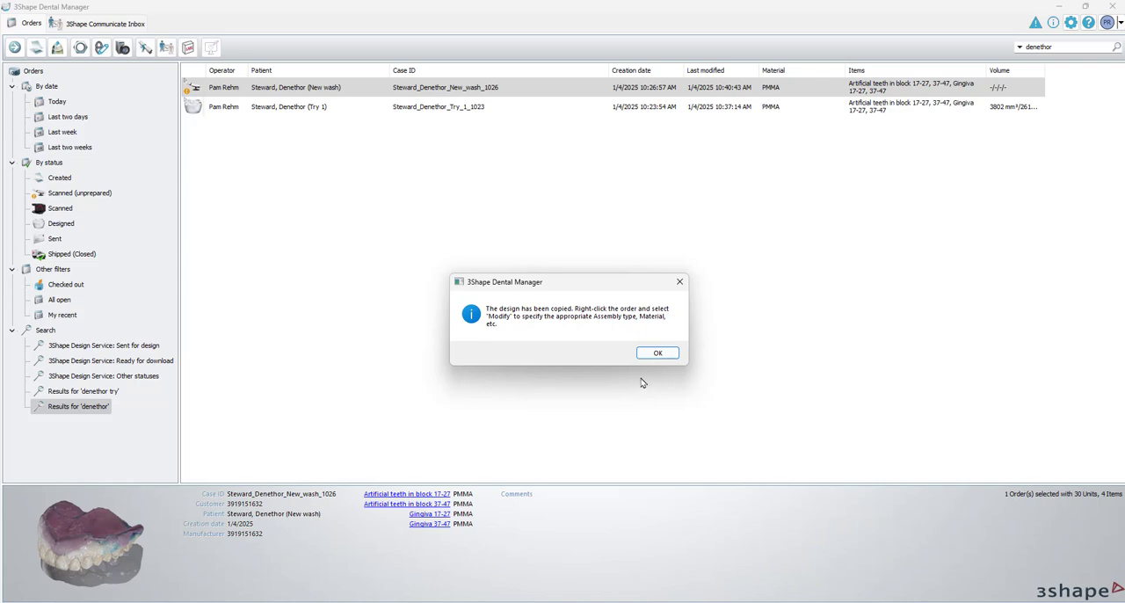
pyautogui.click(661, 354)
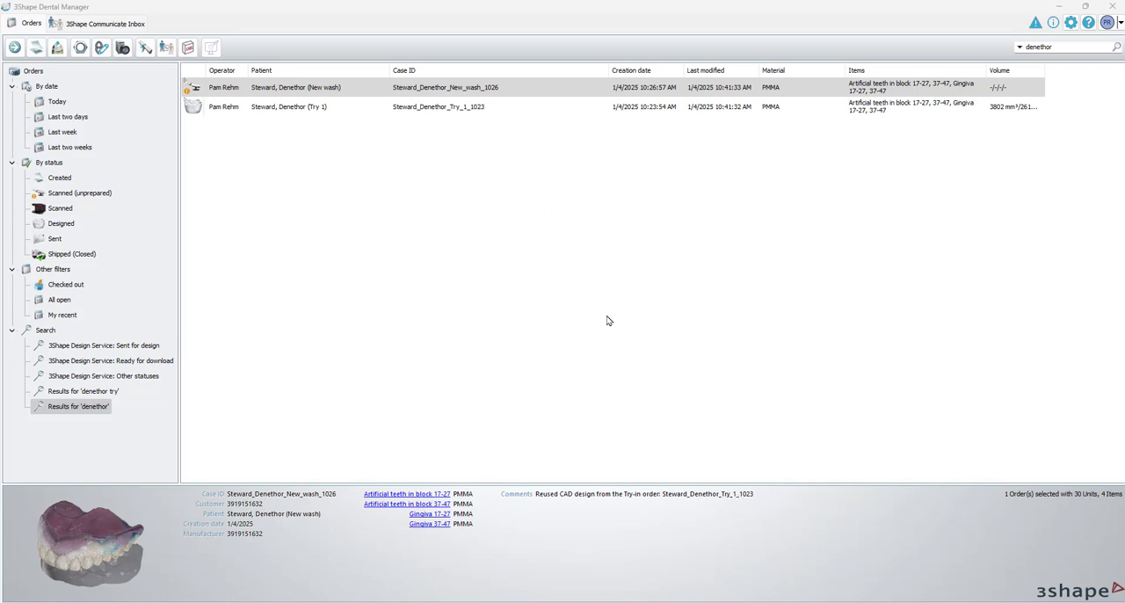
# Open the New wash order for design, updating the restoration types and keeping the existing design
pyautogui.click(360, 88)
pyautogui.rightClick(361, 88)
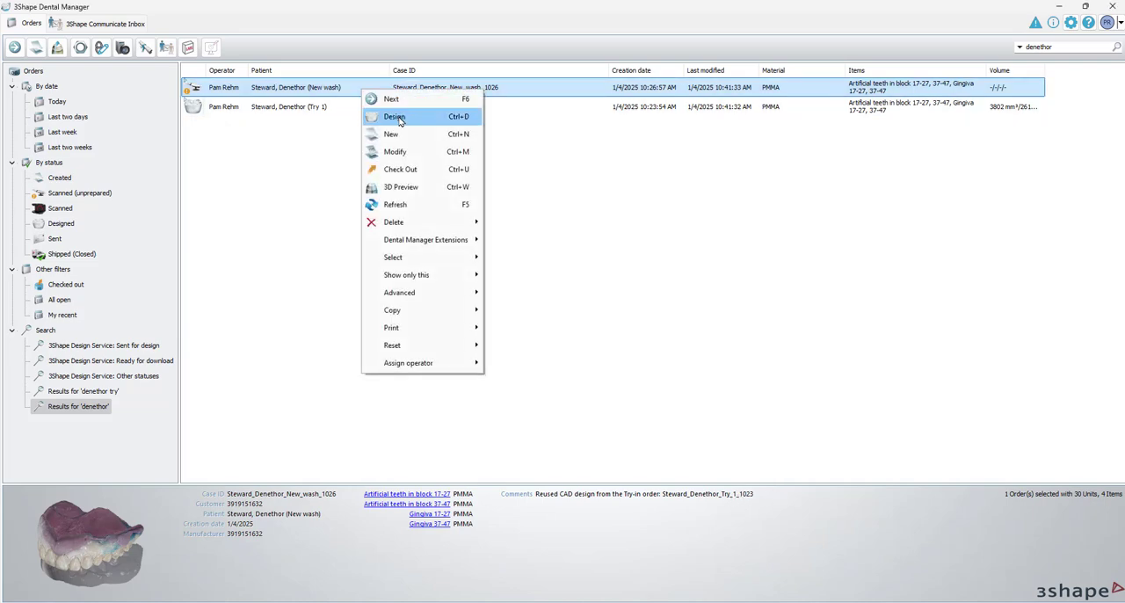
pyautogui.click(397, 117)
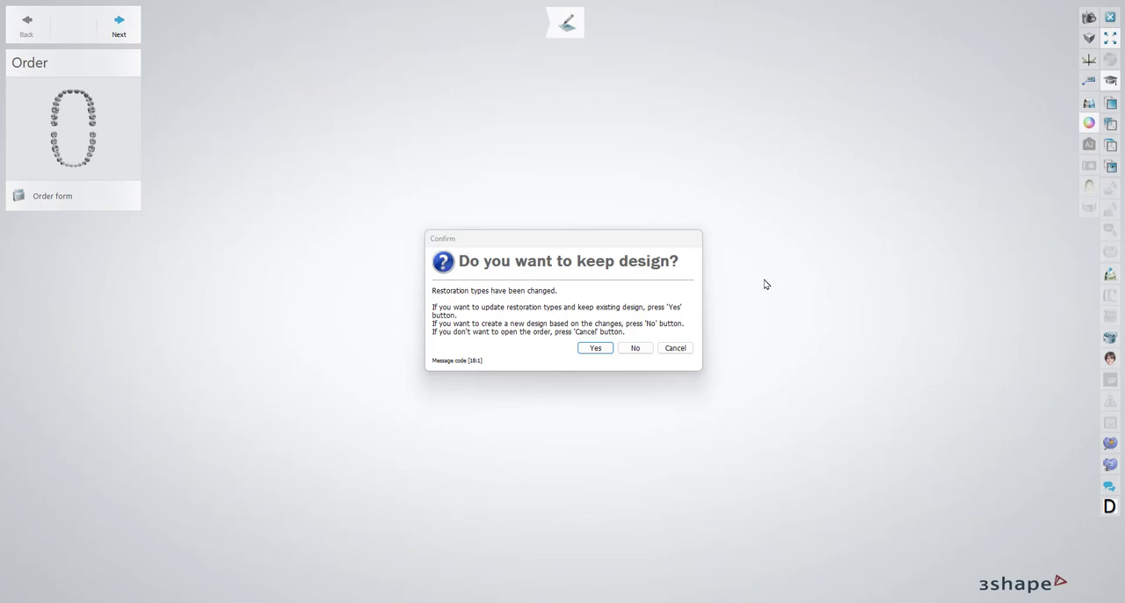
pyautogui.click(595, 349)
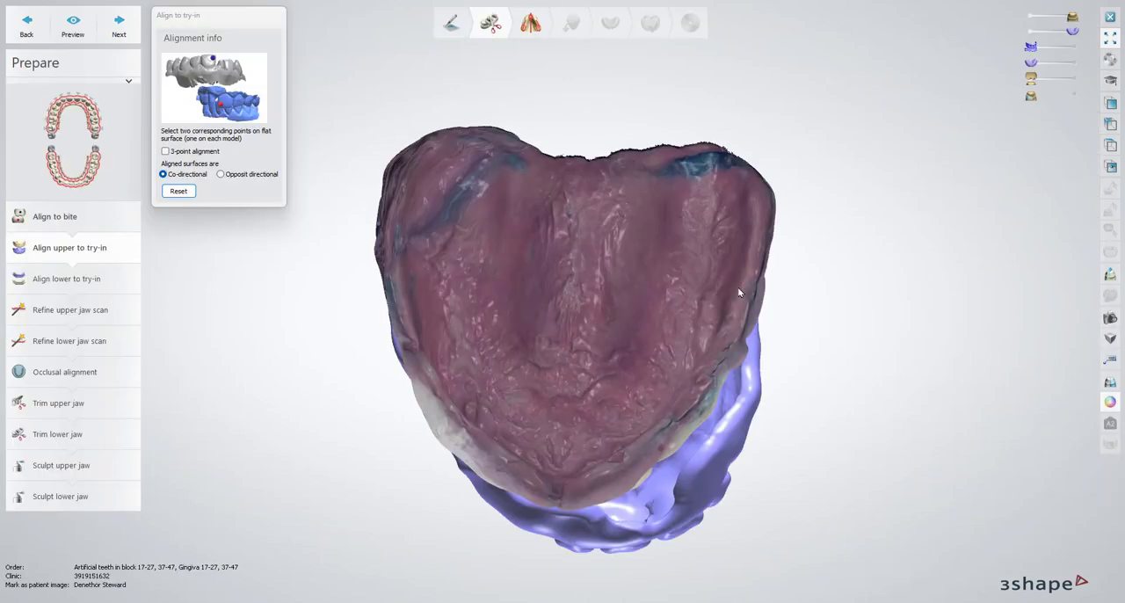
# Turn off the scan texture colours and compare the upper wash scan with the try-in model under Align upper to try-in
pyautogui.click(1110, 403)
pyautogui.moveTo(881, 445); pyautogui.dragTo(878, 360, button='right')
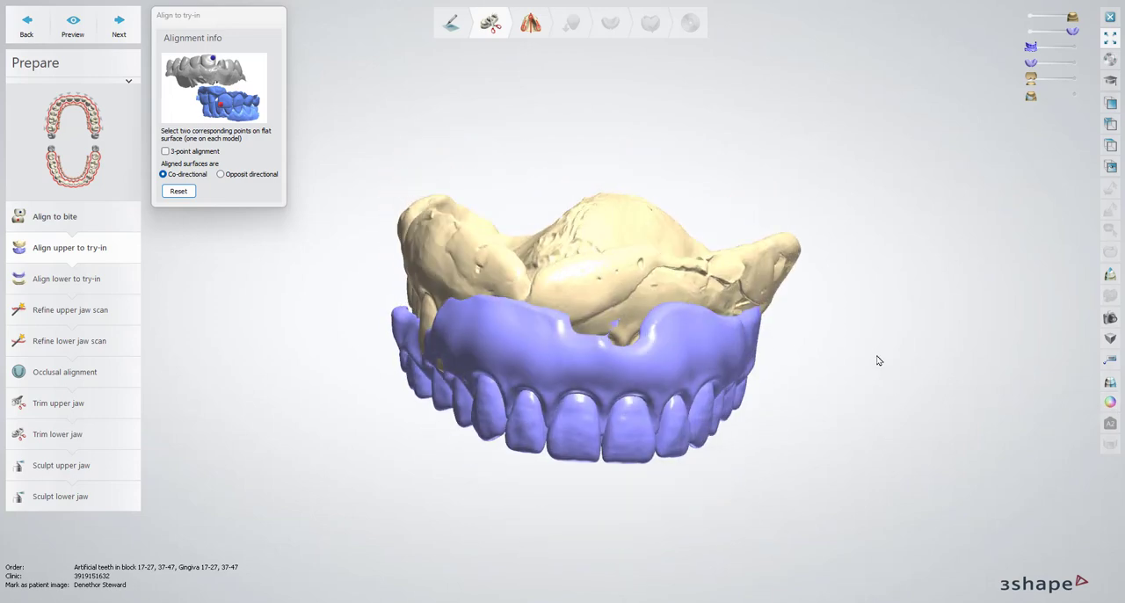
pyautogui.click(69, 250)
pyautogui.moveTo(646, 340); pyautogui.dragTo(472, 326, button='right')
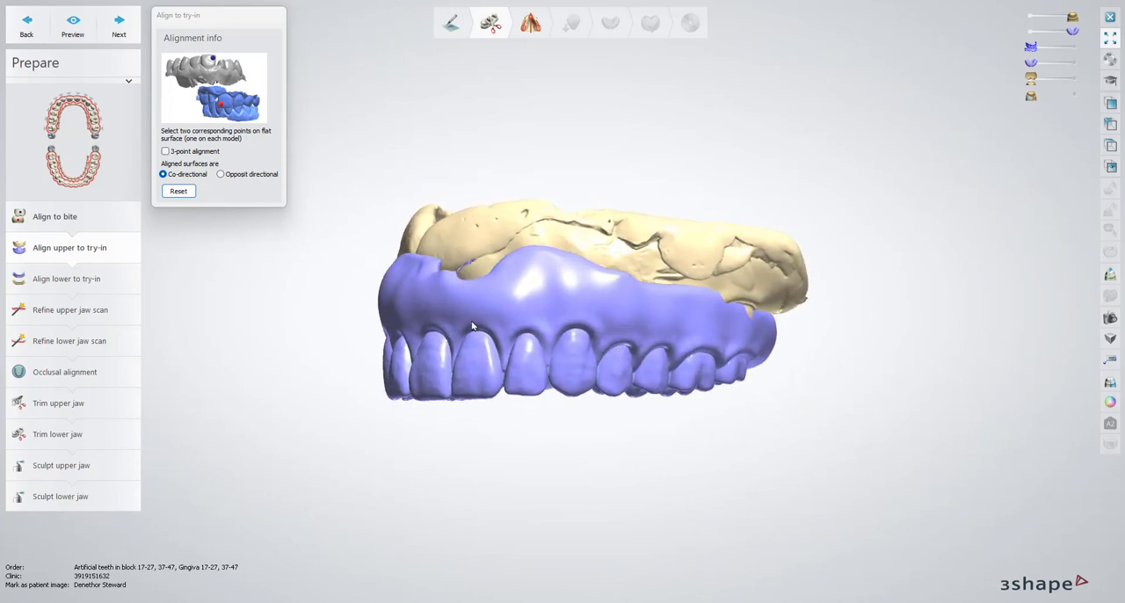
pyautogui.moveTo(513, 381); pyautogui.dragTo(570, 370, button='right')
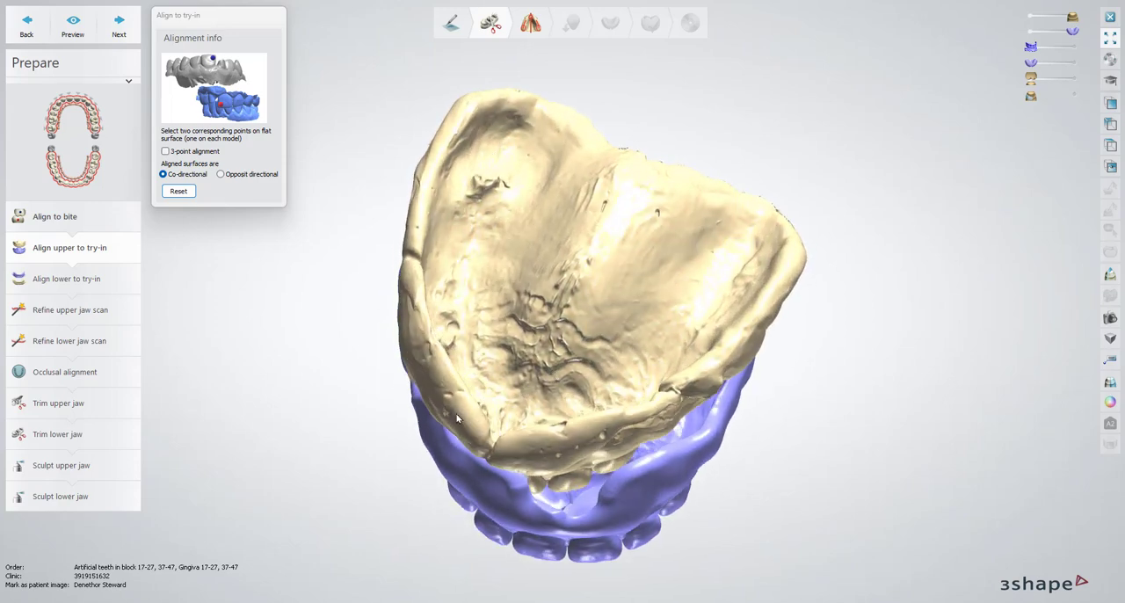
pyautogui.moveTo(532, 443); pyautogui.dragTo(627, 274, button='right')
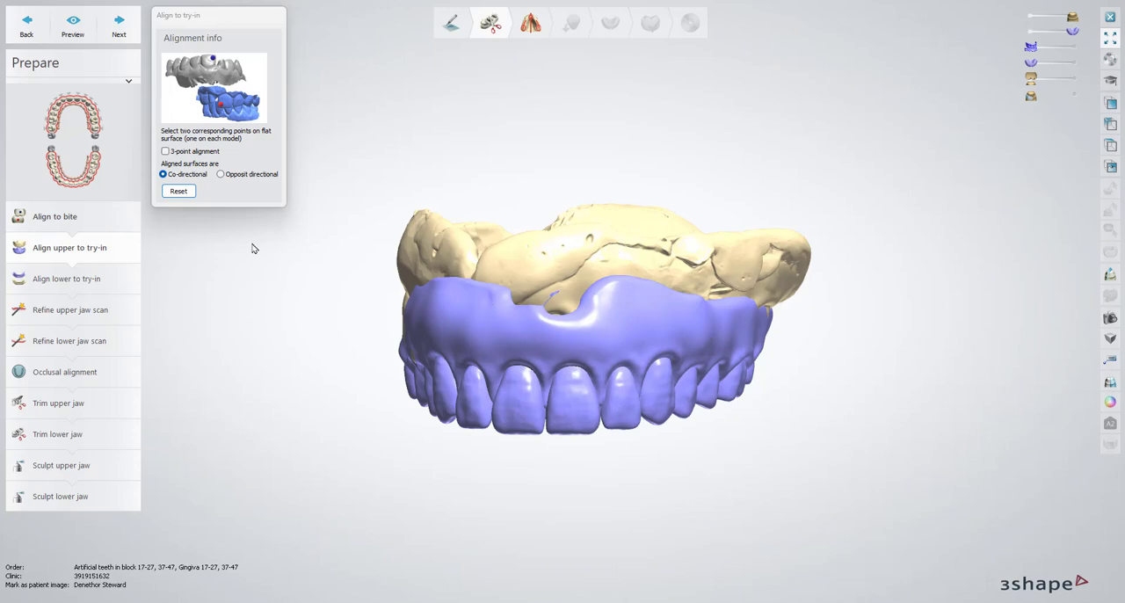
# Enable 3-point alignment for the upper jaw and mark the first matching points on a rear molar's buccal surface on both models
pyautogui.click(164, 152)
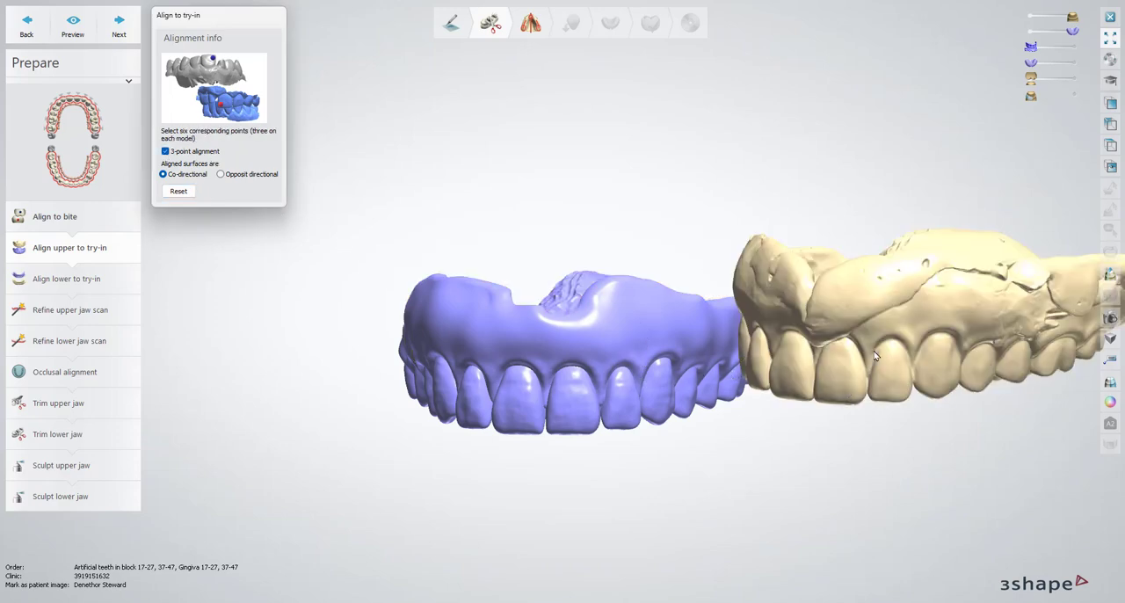
pyautogui.moveTo(824, 404); pyautogui.dragTo(888, 356, button='right')
pyautogui.moveTo(887, 352); pyautogui.dragTo(771, 354, button='middle')
pyautogui.scroll(-2, 772, 354)
pyautogui.moveTo(772, 354); pyautogui.dragTo(483, 348, button='right')
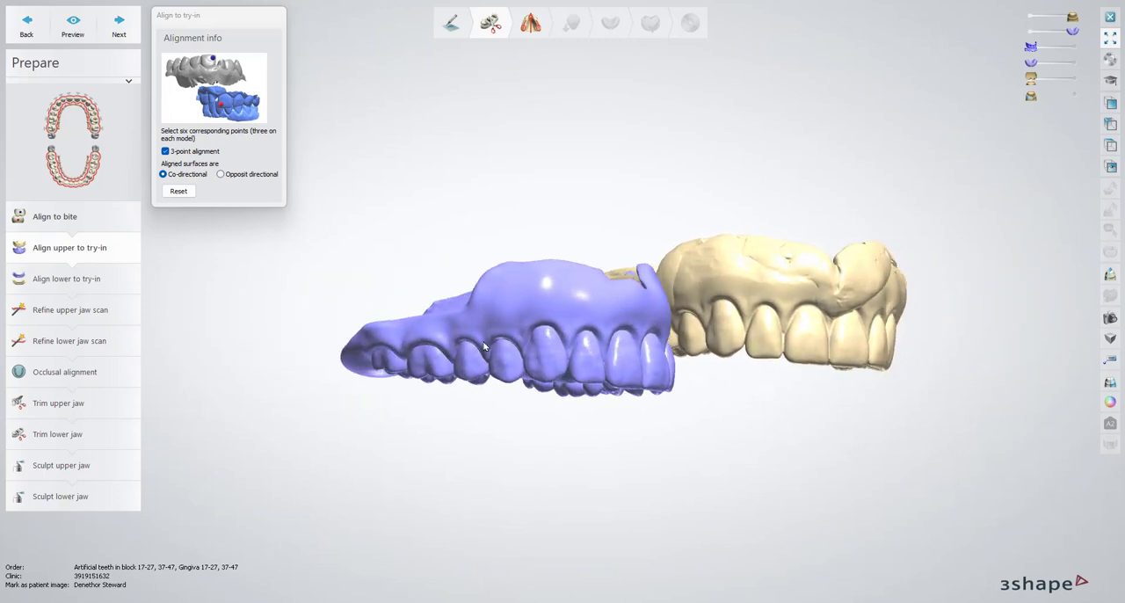
pyautogui.click(425, 353)
pyautogui.moveTo(713, 289); pyautogui.dragTo(742, 334, button='right')
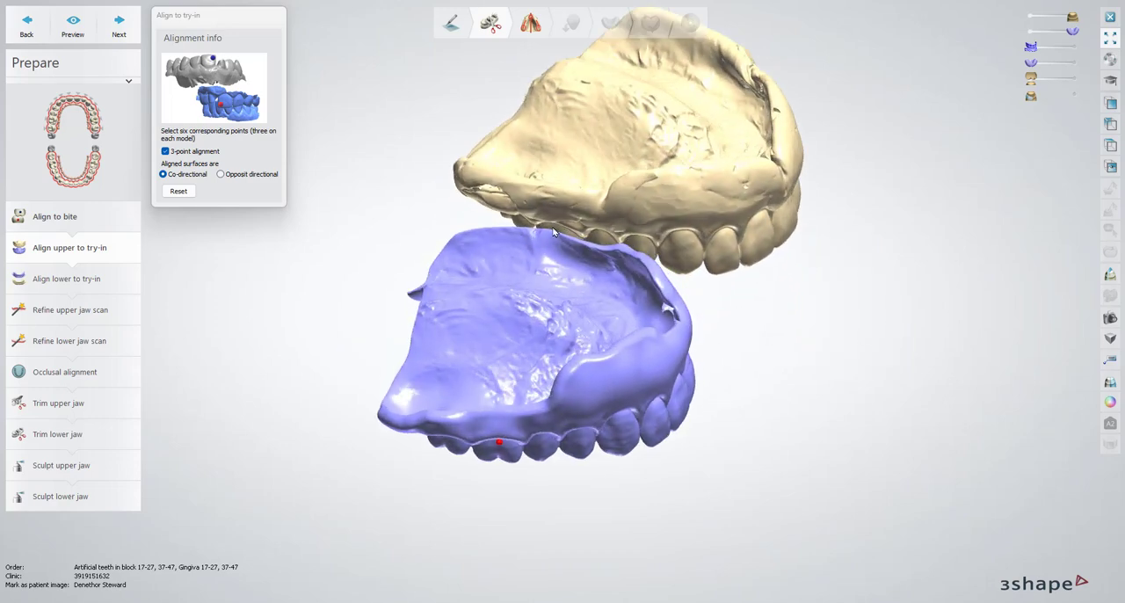
# Mark matching points between the upper central incisors and on the opposite side's molar, and preview the upper alignment
pyautogui.moveTo(722, 245); pyautogui.dragTo(638, 206, button='right')
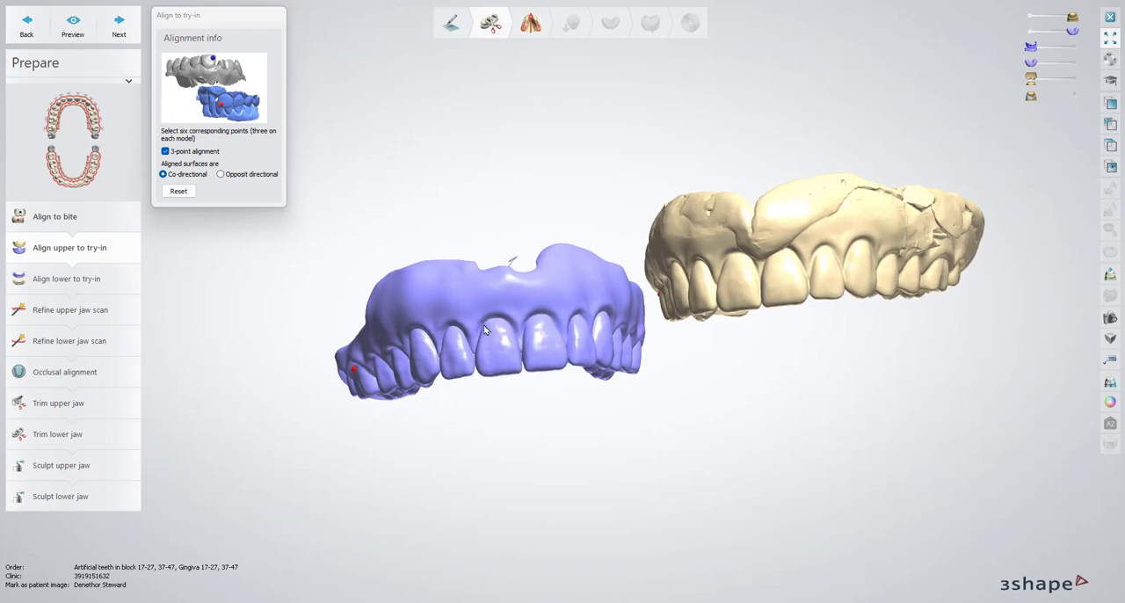
pyautogui.click(761, 270)
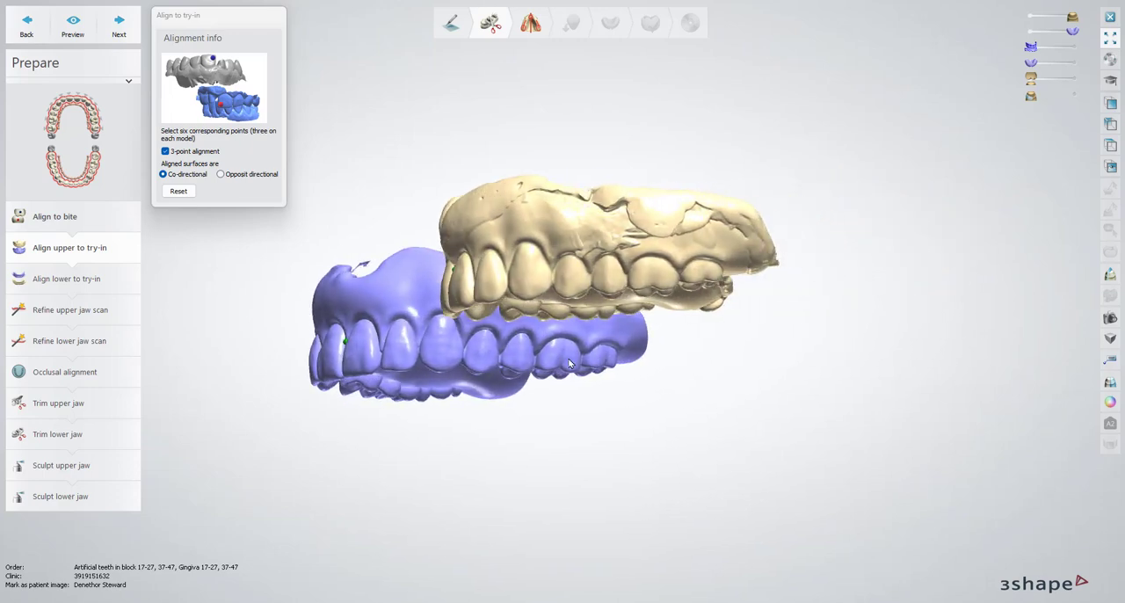
pyautogui.click(564, 348)
pyautogui.moveTo(466, 361); pyautogui.dragTo(297, 221, button='right')
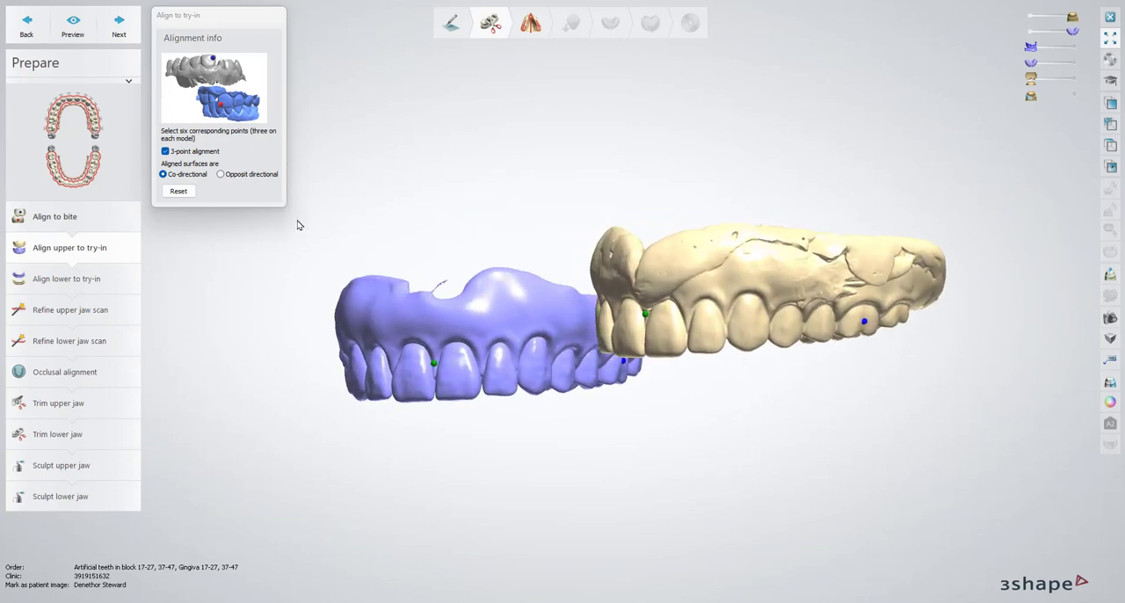
pyautogui.click(73, 32)
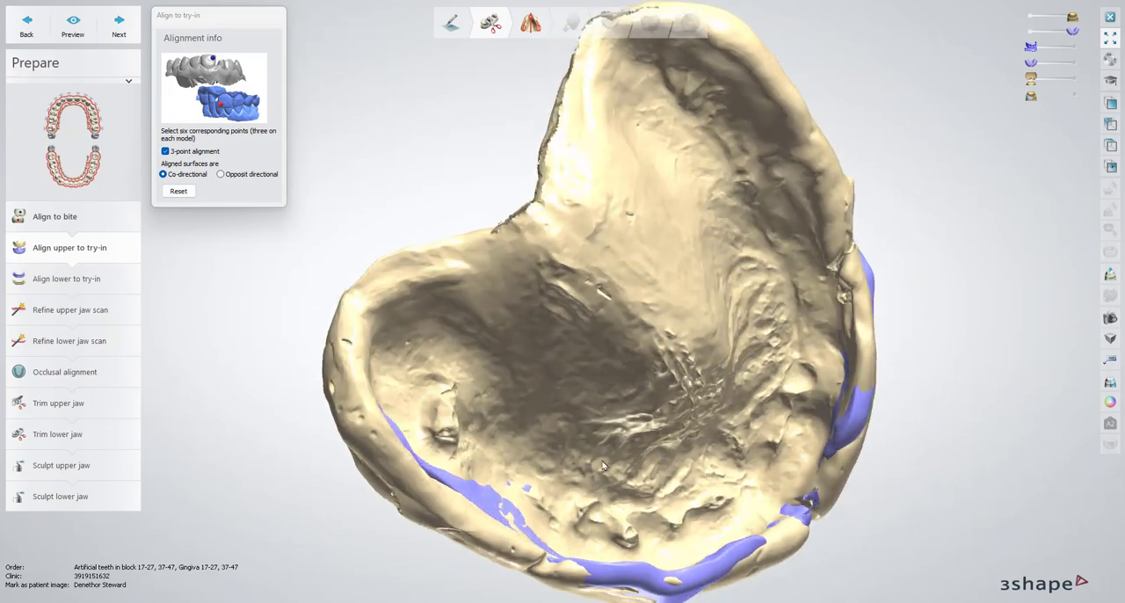
# Check the upper alignment all around and in a front-to-back 2D cross section moved across the palate, and close the section view
pyautogui.moveTo(603, 463); pyautogui.dragTo(535, 200, button='right')
pyautogui.scroll(-2, 590, 227)
pyautogui.moveTo(621, 184); pyautogui.dragTo(622, 294, button='middle')
pyautogui.scroll(1, 656, 316)
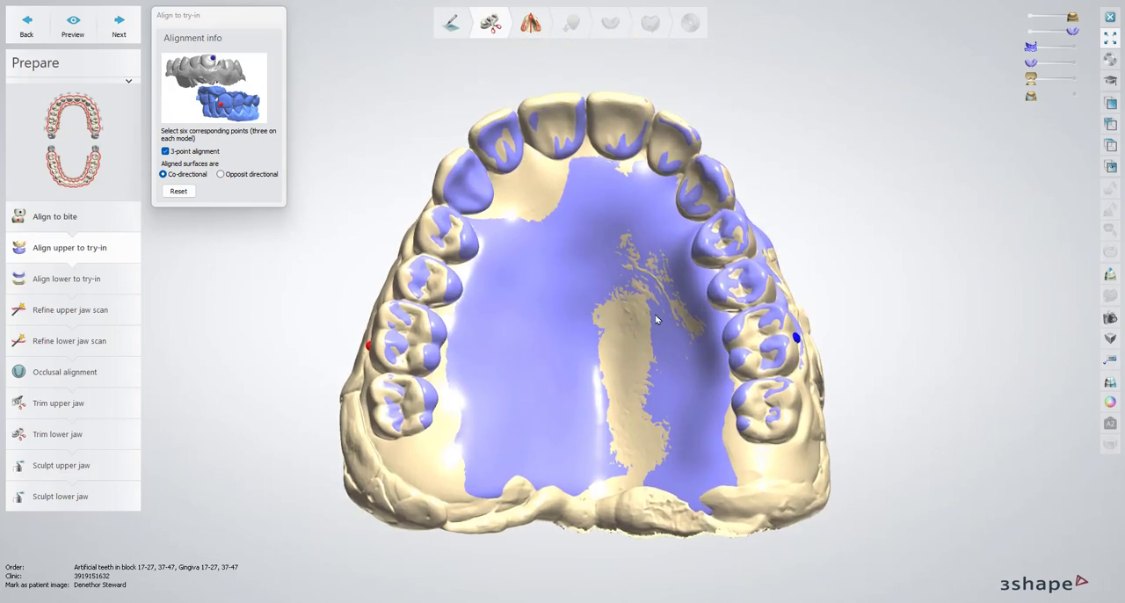
pyautogui.moveTo(656, 319)
pyautogui.mouseDown(button='right')
pyautogui.moveTo(633, 301)
pyautogui.moveTo(685, 317)
pyautogui.moveTo(657, 352)
pyautogui.moveTo(651, 334)
pyautogui.mouseUp(button='right')
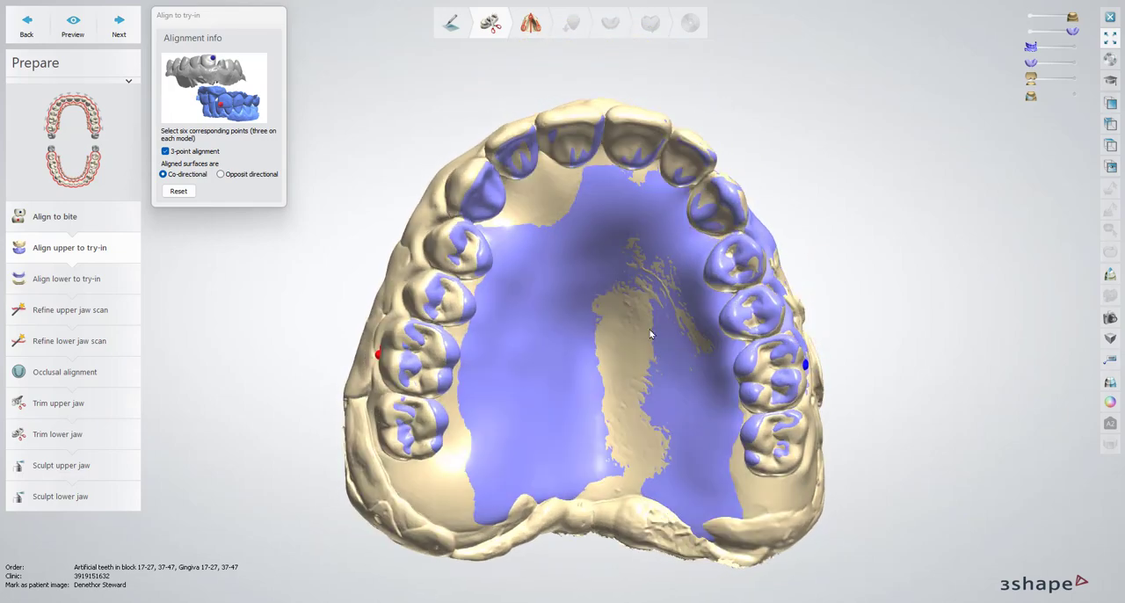
pyautogui.scroll(-3, 651, 334)
pyautogui.click(1110, 274)
pyautogui.click(603, 139)
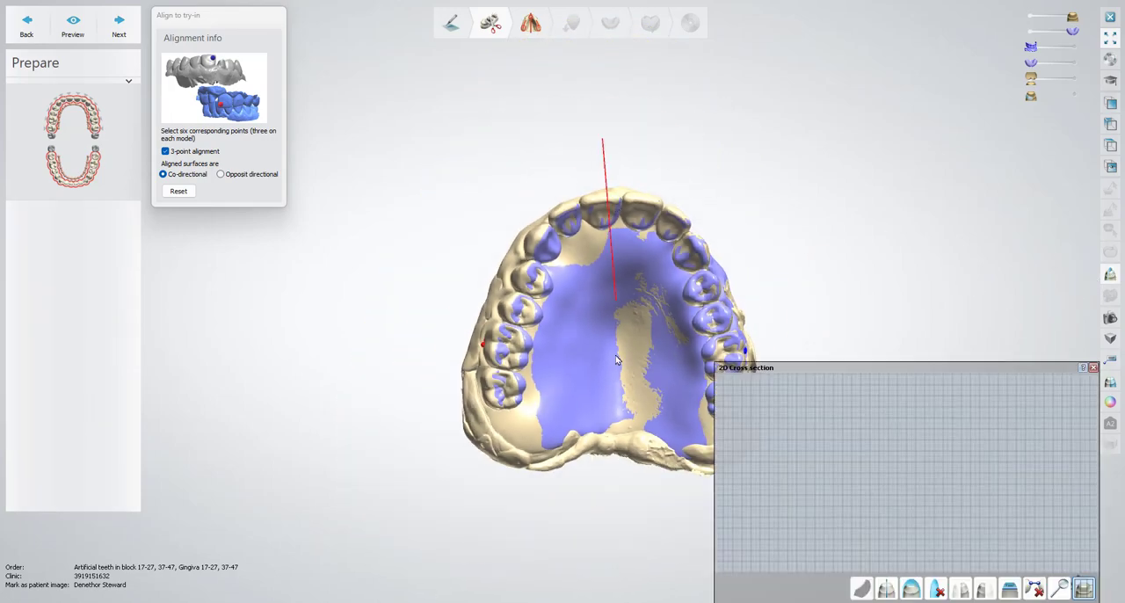
pyautogui.click(602, 533)
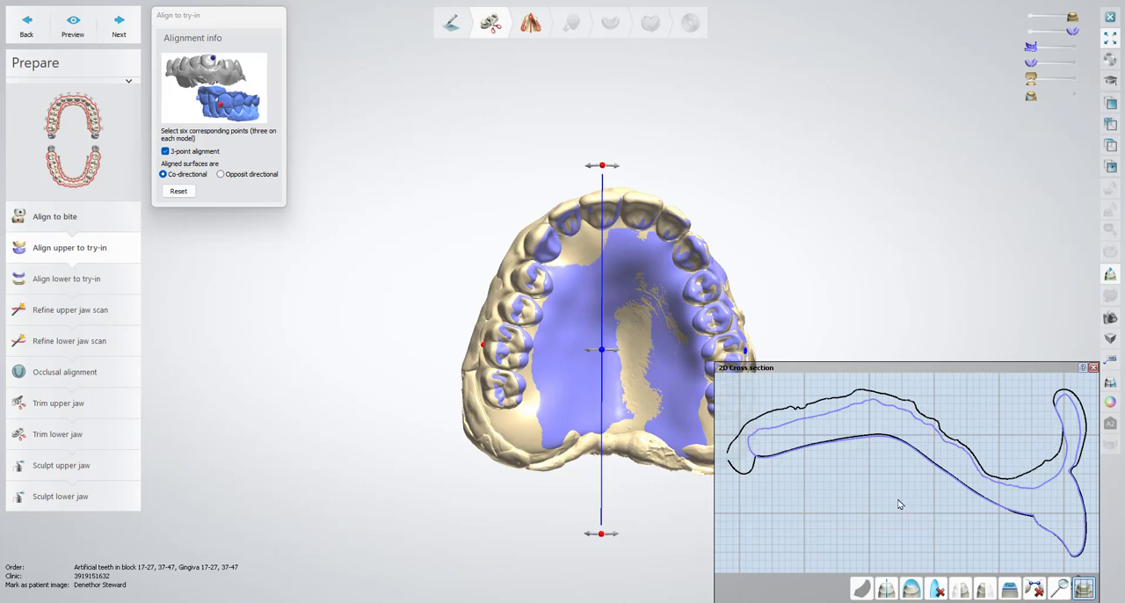
pyautogui.moveTo(603, 351); pyautogui.dragTo(633, 371)
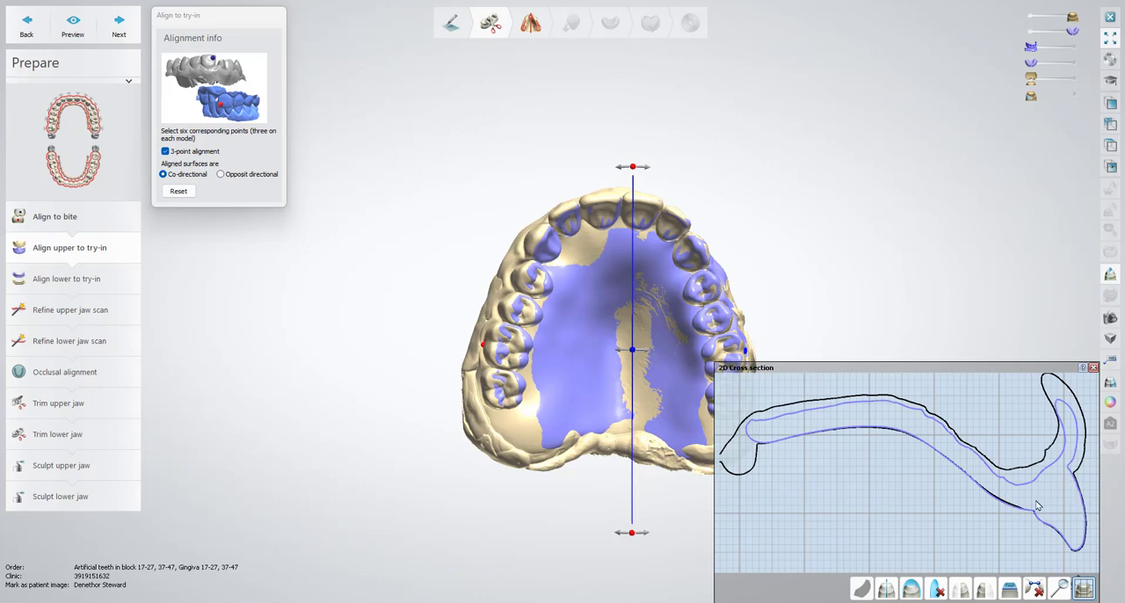
pyautogui.moveTo(632, 351); pyautogui.dragTo(531, 369)
pyautogui.moveTo(631, 304); pyautogui.dragTo(606, 352, button='right')
pyautogui.click(1094, 367)
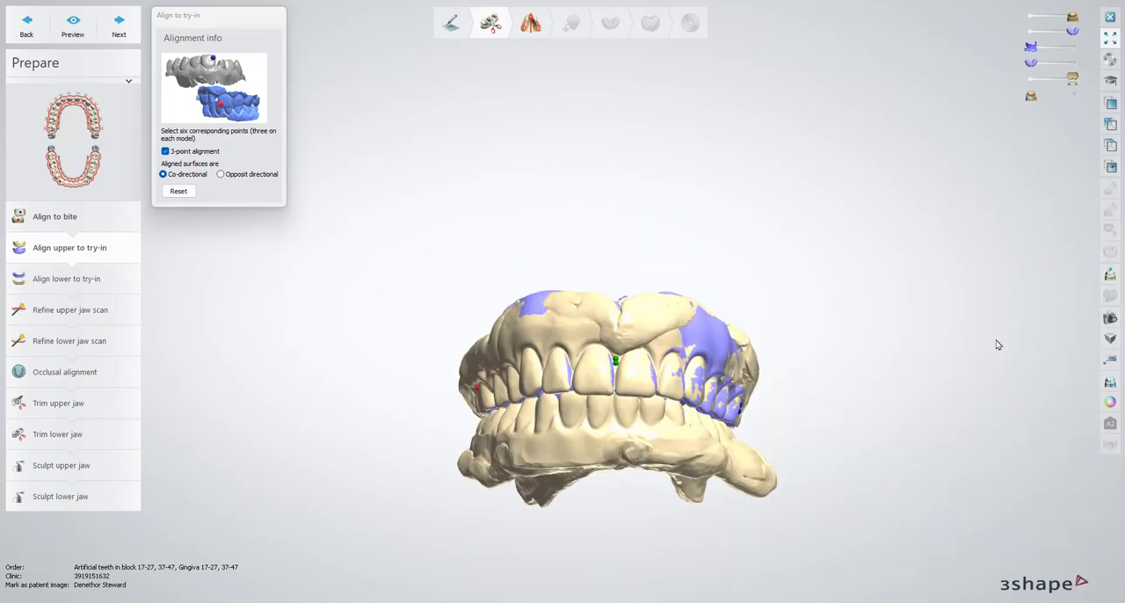
# Advance to Align lower to try-in and enable 3-point alignment with co-directional surfaces
pyautogui.click(119, 30)
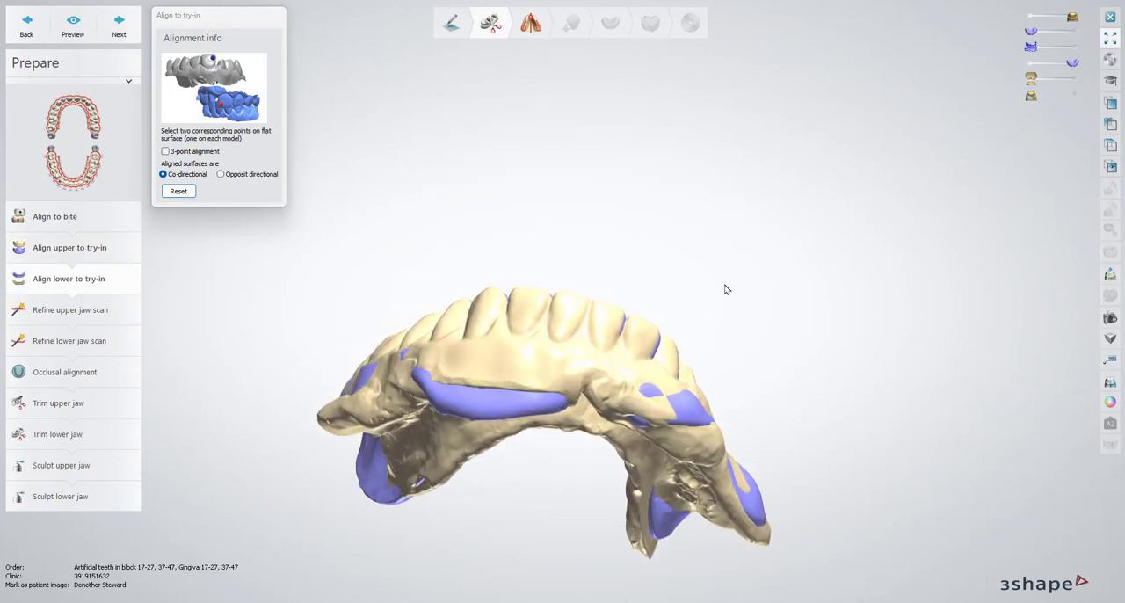
pyautogui.moveTo(575, 401); pyautogui.dragTo(598, 282, button='right')
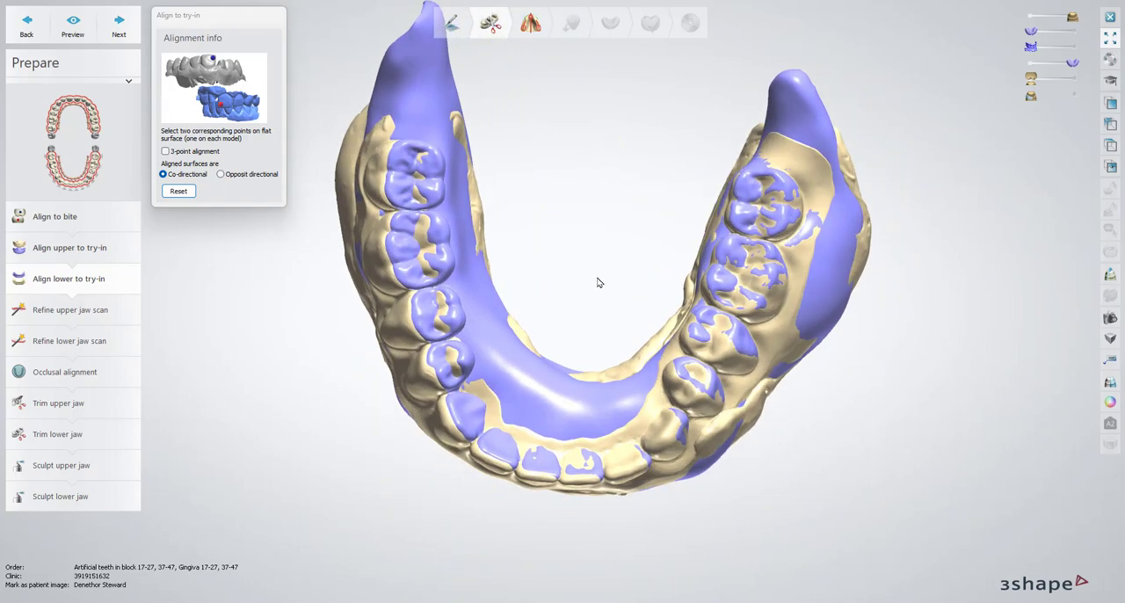
pyautogui.click(165, 151)
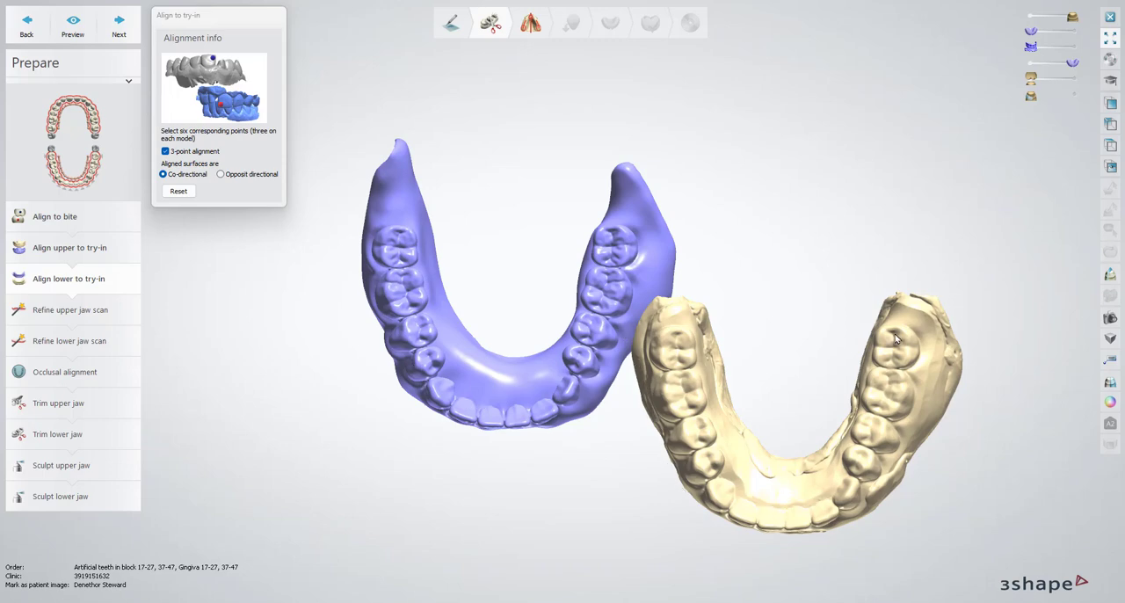
pyautogui.scroll(1, 518, 330)
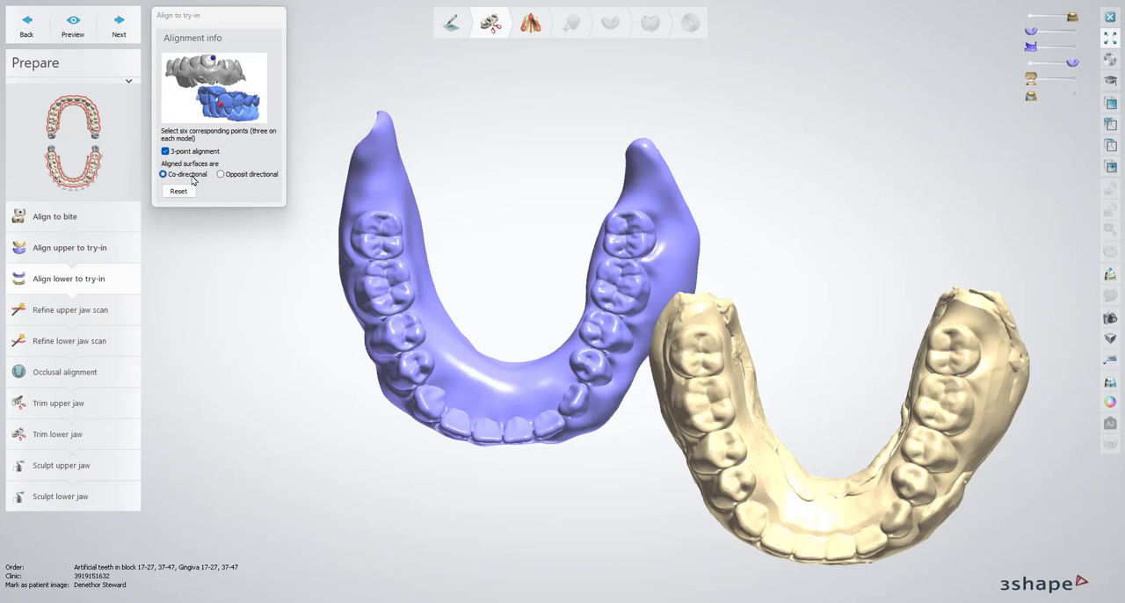
pyautogui.click(222, 175)
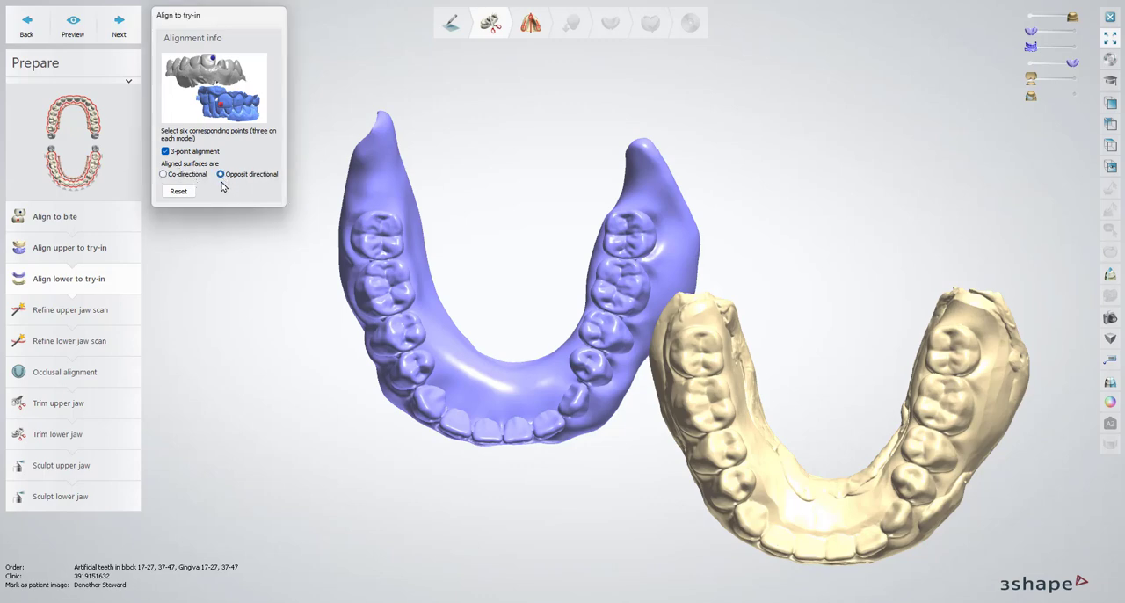
pyautogui.click(164, 176)
# Compare the occlusal, front and tissue sides of the lower wash scan and the lower try-in model
pyautogui.moveTo(522, 330)
pyautogui.mouseDown(button='right')
pyautogui.moveTo(519, 298)
pyautogui.moveTo(525, 338)
pyautogui.mouseUp(button='right')
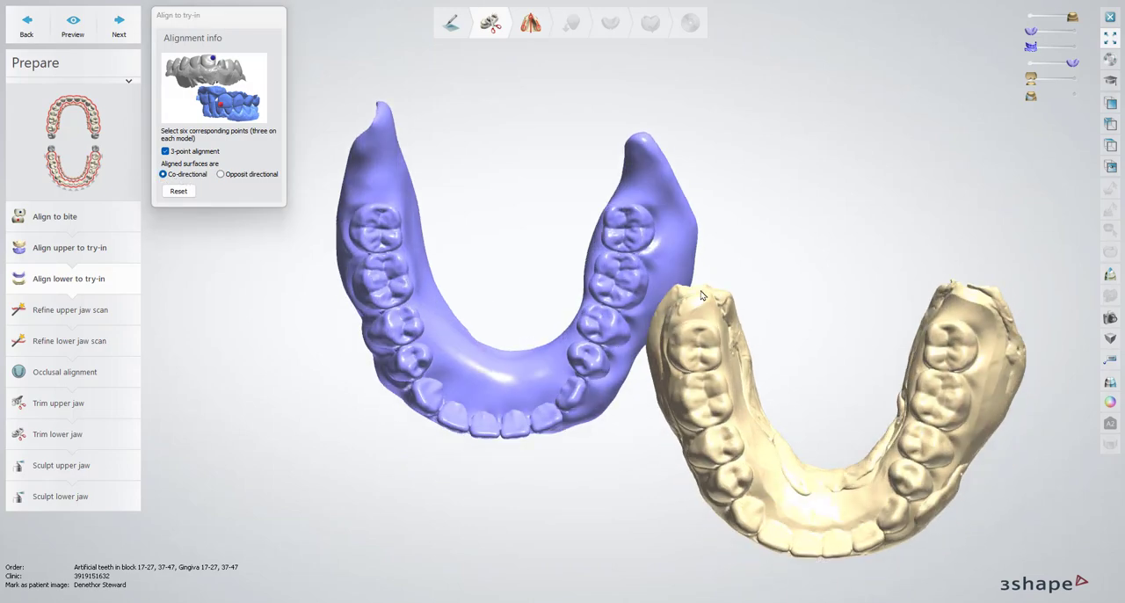
pyautogui.moveTo(627, 491); pyautogui.dragTo(640, 428, button='right')
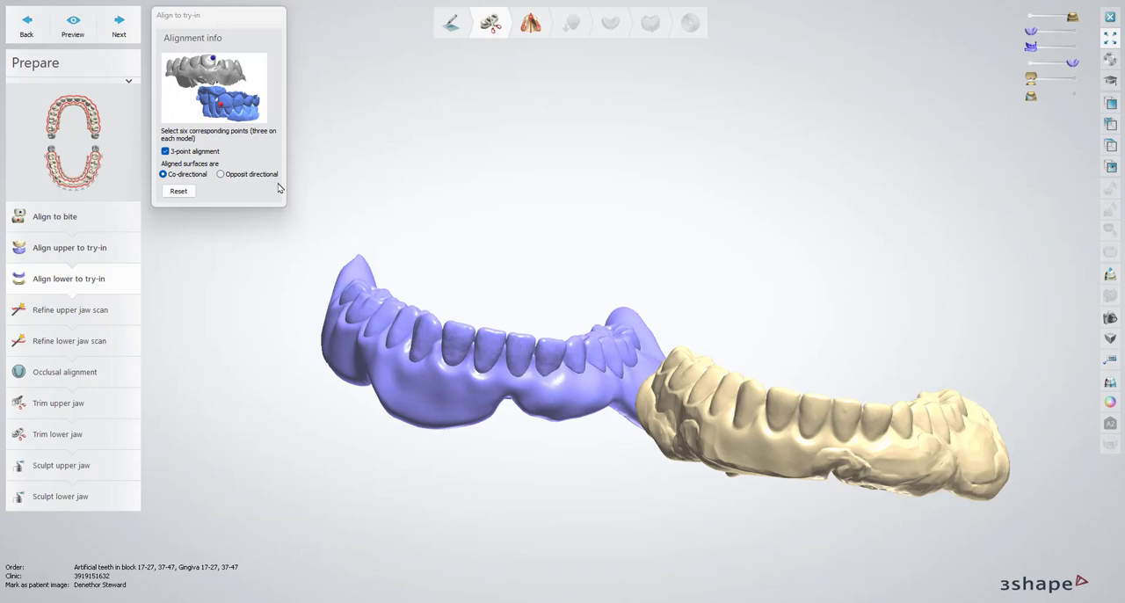
pyautogui.moveTo(641, 255); pyautogui.dragTo(648, 325, button='right')
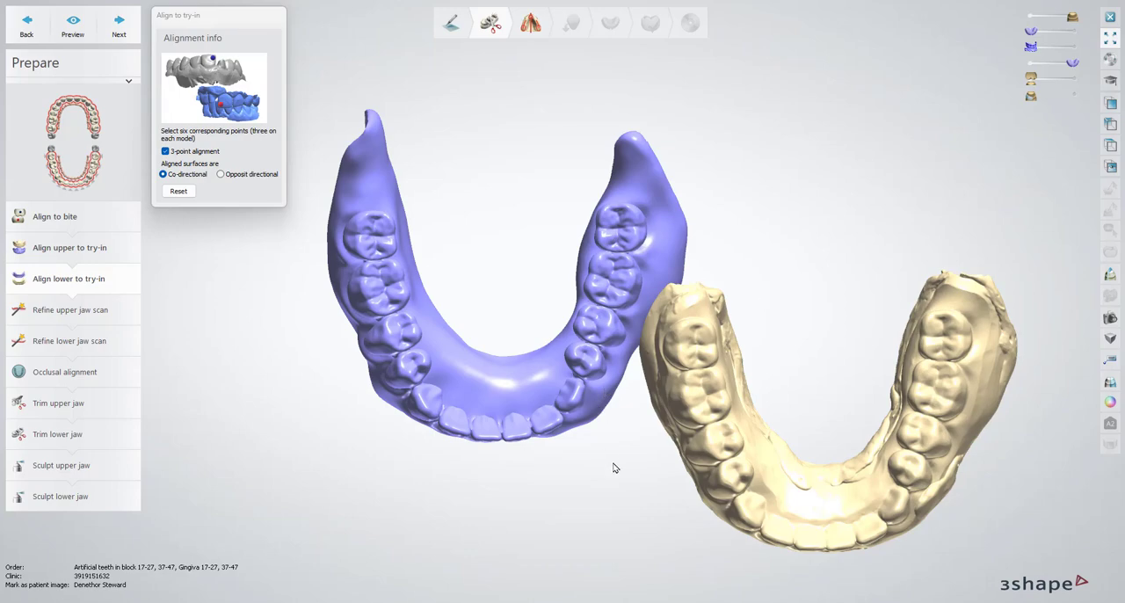
pyautogui.moveTo(737, 434); pyautogui.dragTo(746, 258, button='right')
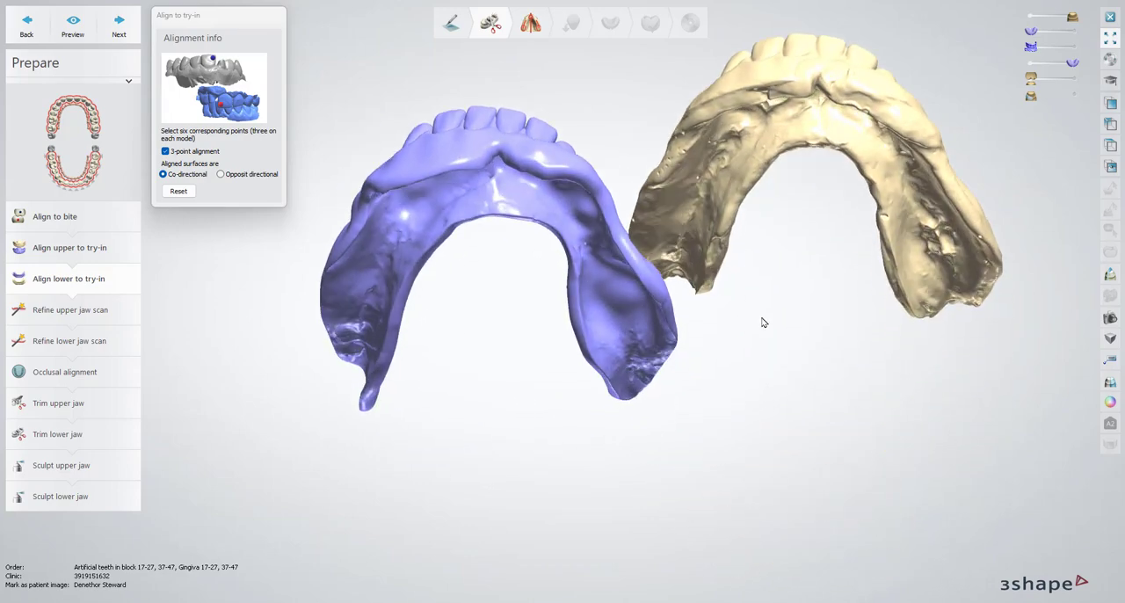
pyautogui.moveTo(763, 322); pyautogui.dragTo(752, 361, button='right')
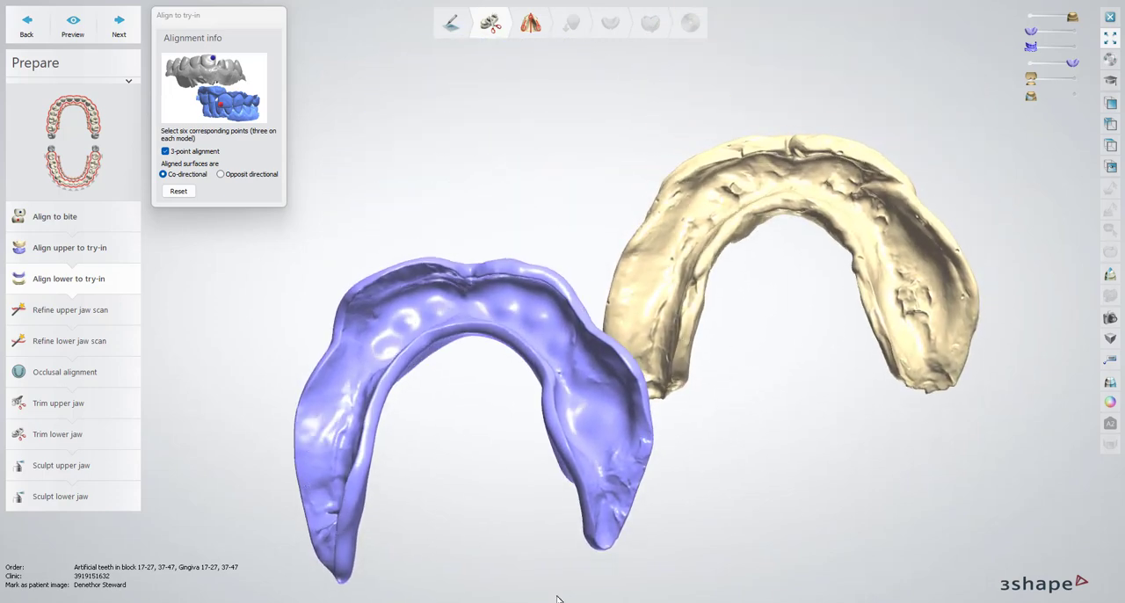
pyautogui.moveTo(379, 573); pyautogui.dragTo(470, 562, button='right')
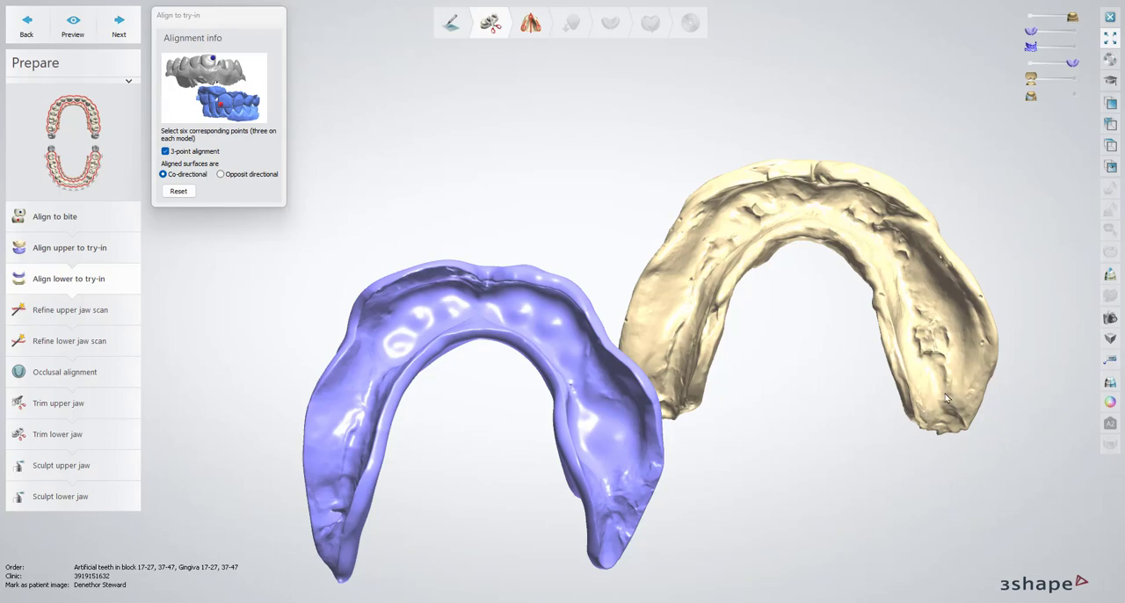
pyautogui.moveTo(782, 226)
pyautogui.mouseDown(button='right')
pyautogui.moveTo(786, 431)
pyautogui.moveTo(828, 106)
pyautogui.moveTo(768, 235)
pyautogui.mouseUp(button='right')
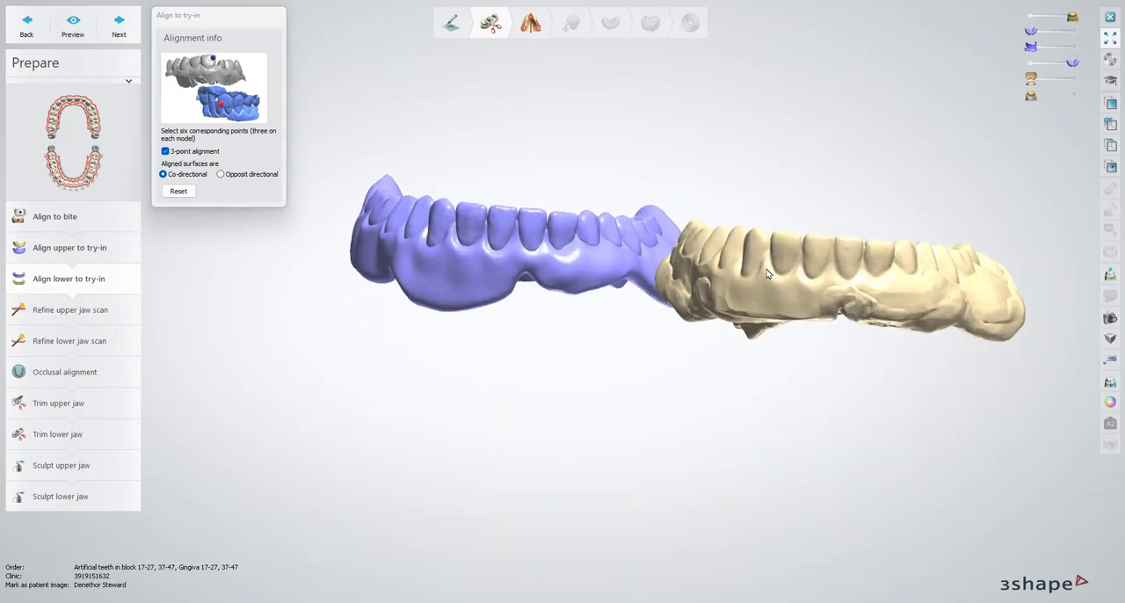
pyautogui.moveTo(835, 231); pyautogui.dragTo(882, 360, button='right')
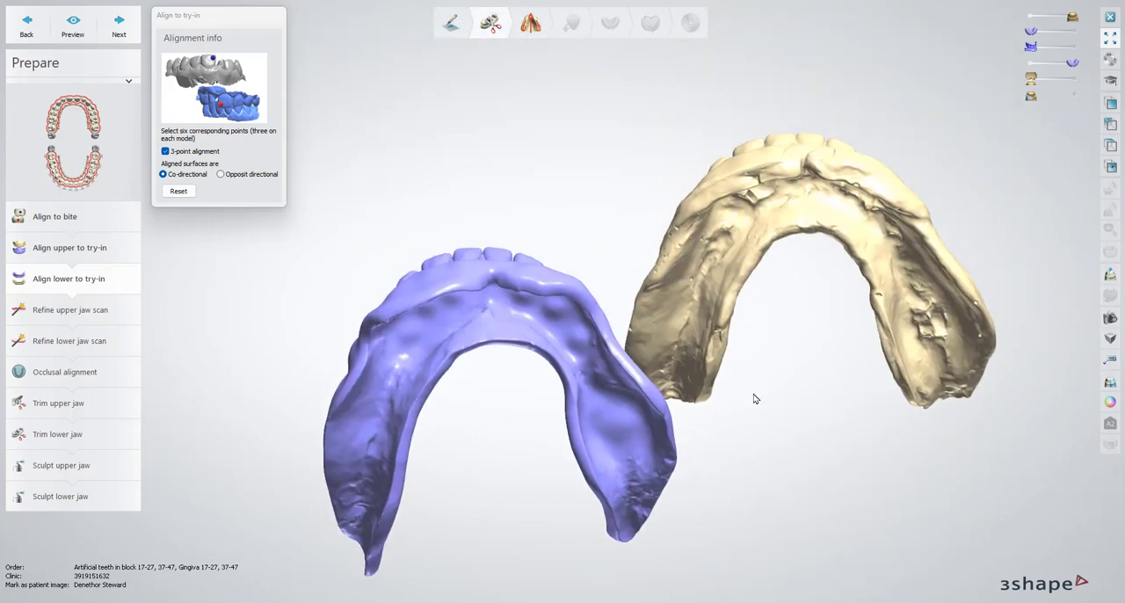
# Mark matching points on one rear molar, the opposite canine and the opposite rear molar of both lower models, and preview the alignment
pyautogui.moveTo(754, 395); pyautogui.dragTo(367, 124, button='right')
pyautogui.click(372, 132)
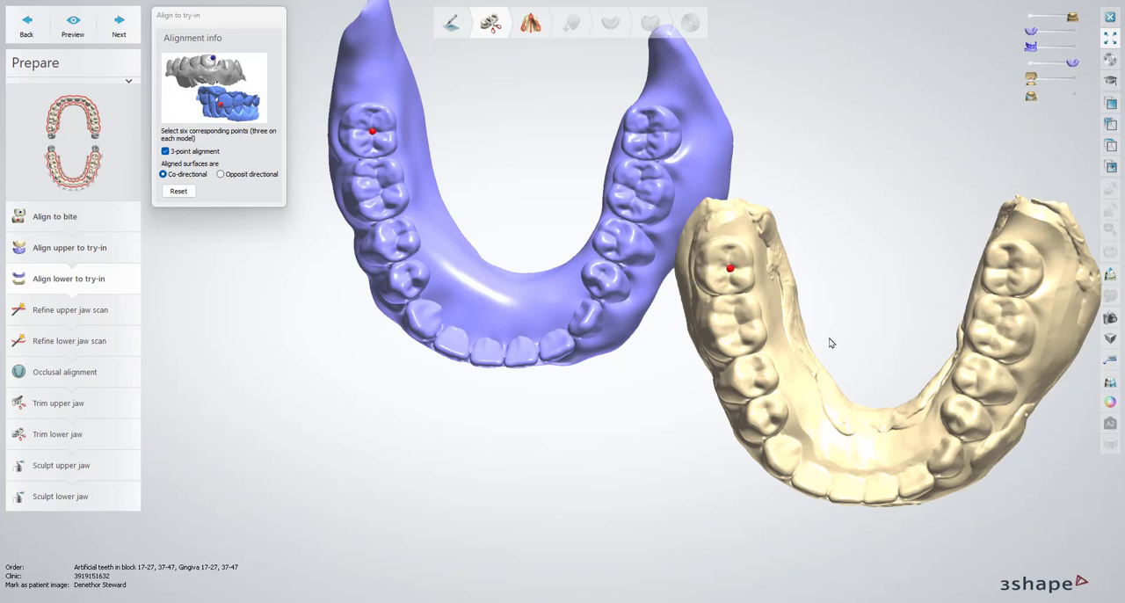
pyautogui.moveTo(829, 340); pyautogui.dragTo(854, 440, button='right')
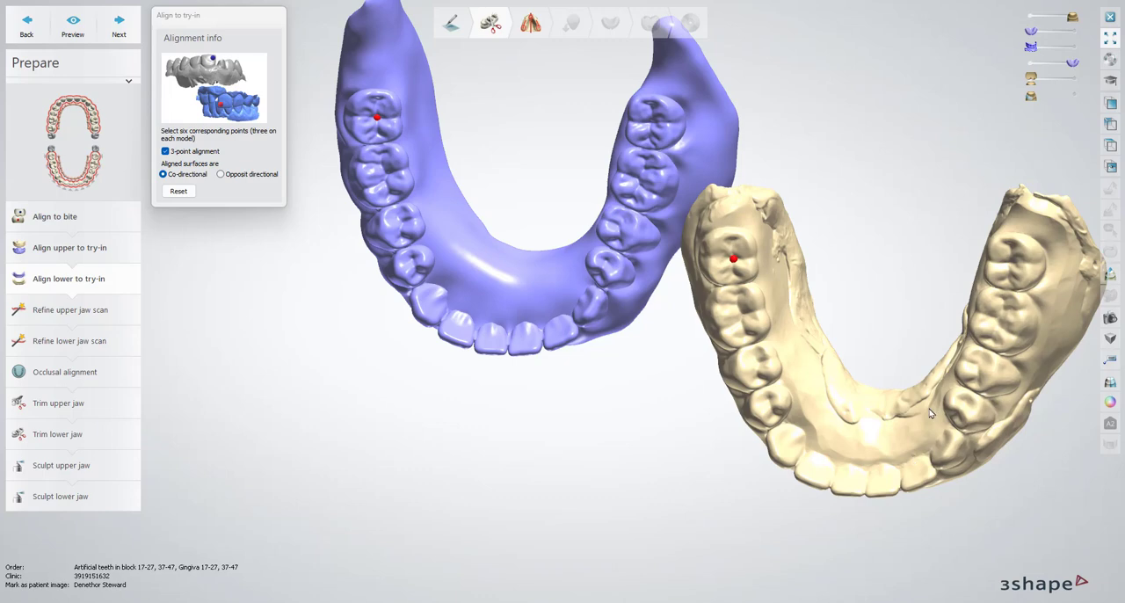
pyautogui.moveTo(929, 409); pyautogui.dragTo(909, 433, button='right')
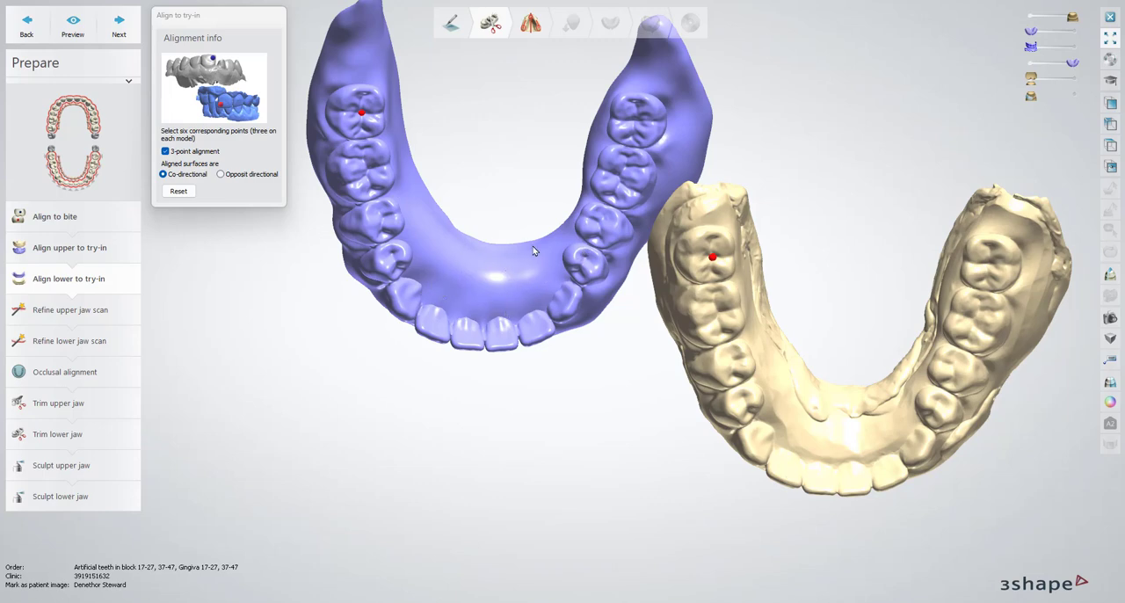
pyautogui.moveTo(580, 369); pyautogui.dragTo(519, 370, button='right')
pyautogui.moveTo(597, 440); pyautogui.dragTo(591, 465, button='right')
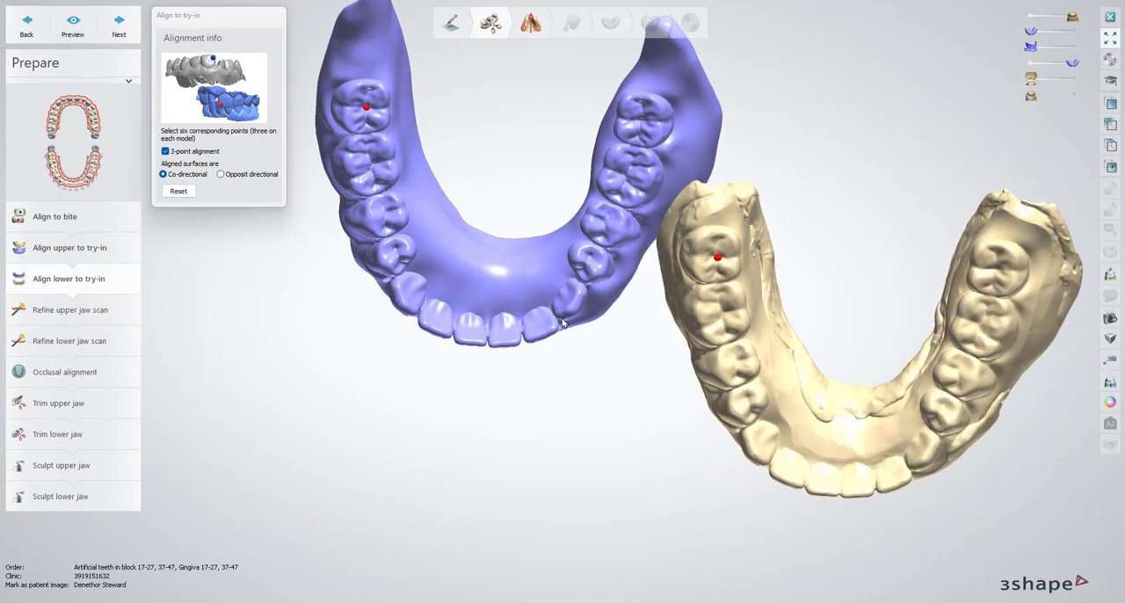
pyautogui.moveTo(564, 323)
pyautogui.mouseDown(button='right')
pyautogui.moveTo(572, 308)
pyautogui.moveTo(557, 306)
pyautogui.mouseUp(button='right')
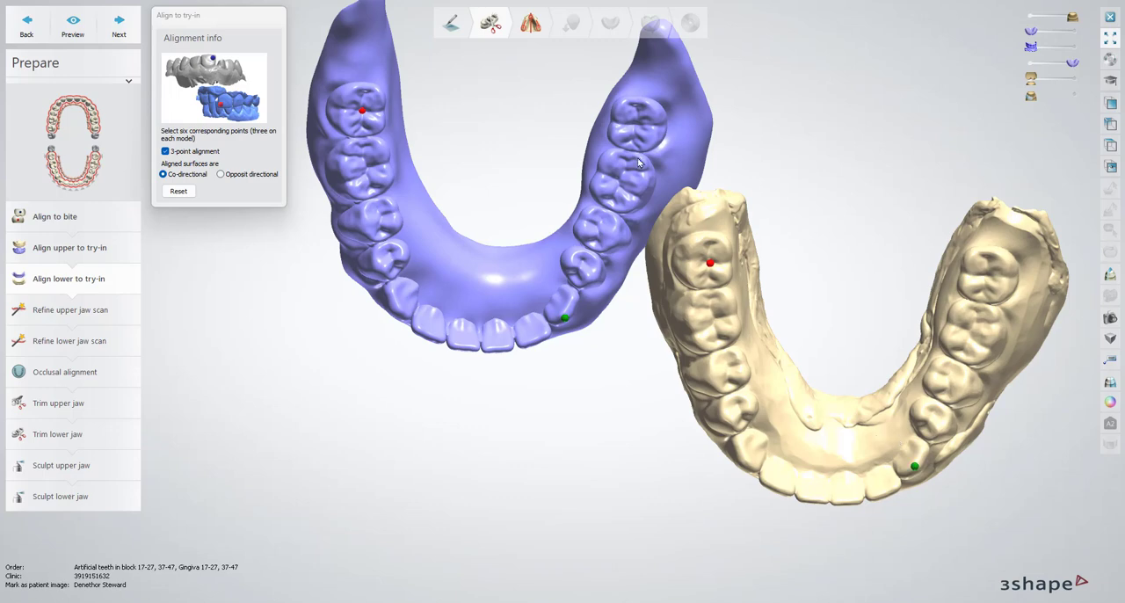
pyautogui.click(986, 277)
pyautogui.click(75, 32)
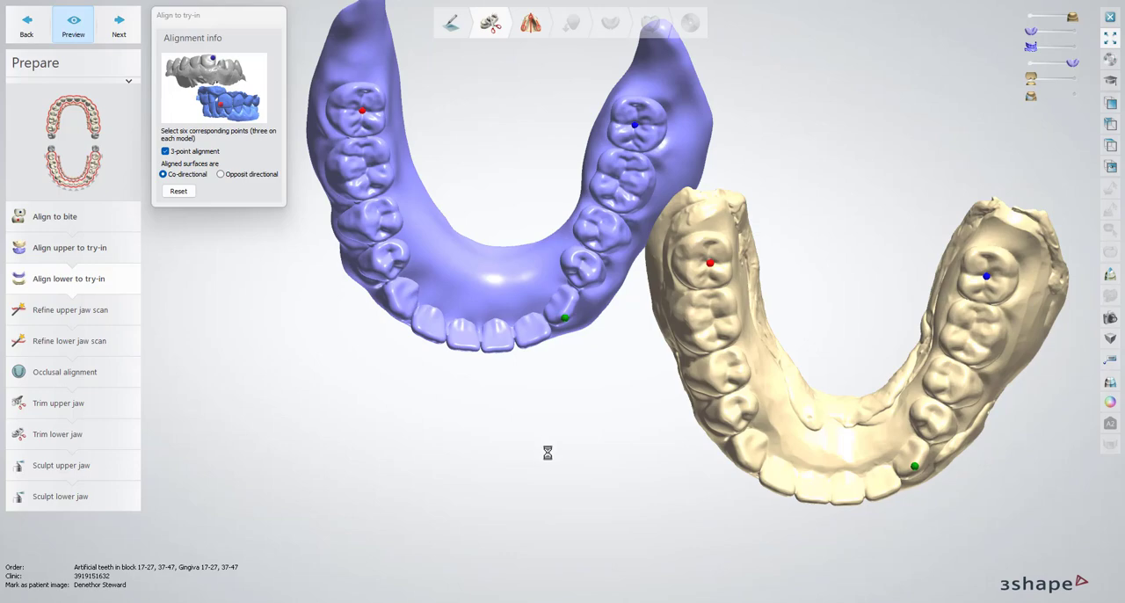
# Inspect the overlay of the lower wash scan and try-in model from the occlusal, front and side views
pyautogui.moveTo(674, 442); pyautogui.dragTo(625, 403, button='right')
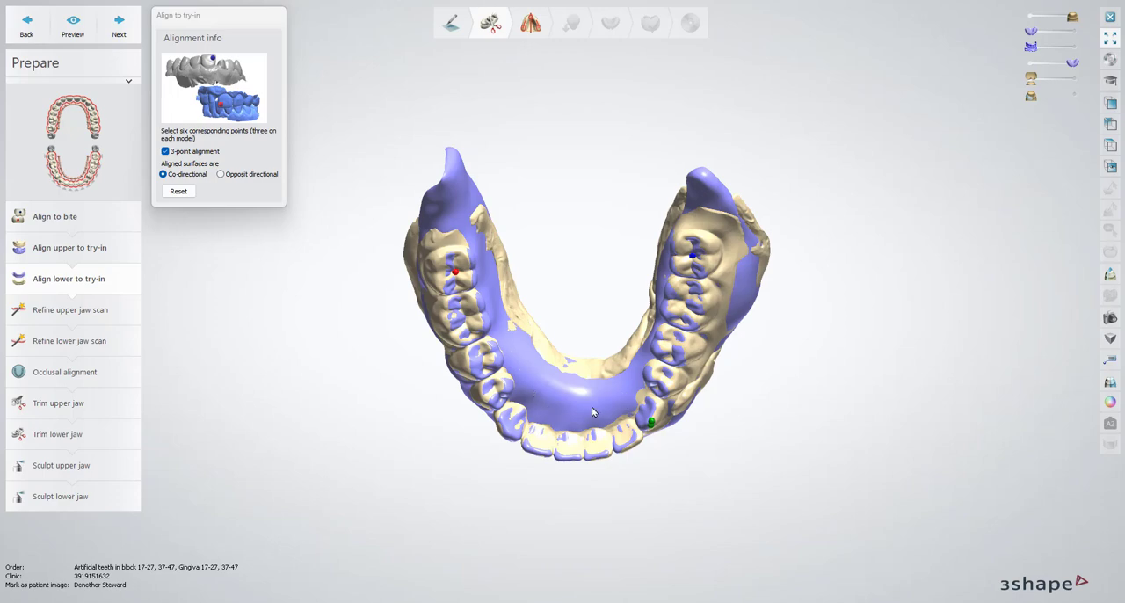
pyautogui.moveTo(587, 414); pyautogui.dragTo(655, 299, button='right')
pyautogui.moveTo(707, 407); pyautogui.dragTo(669, 398, button='right')
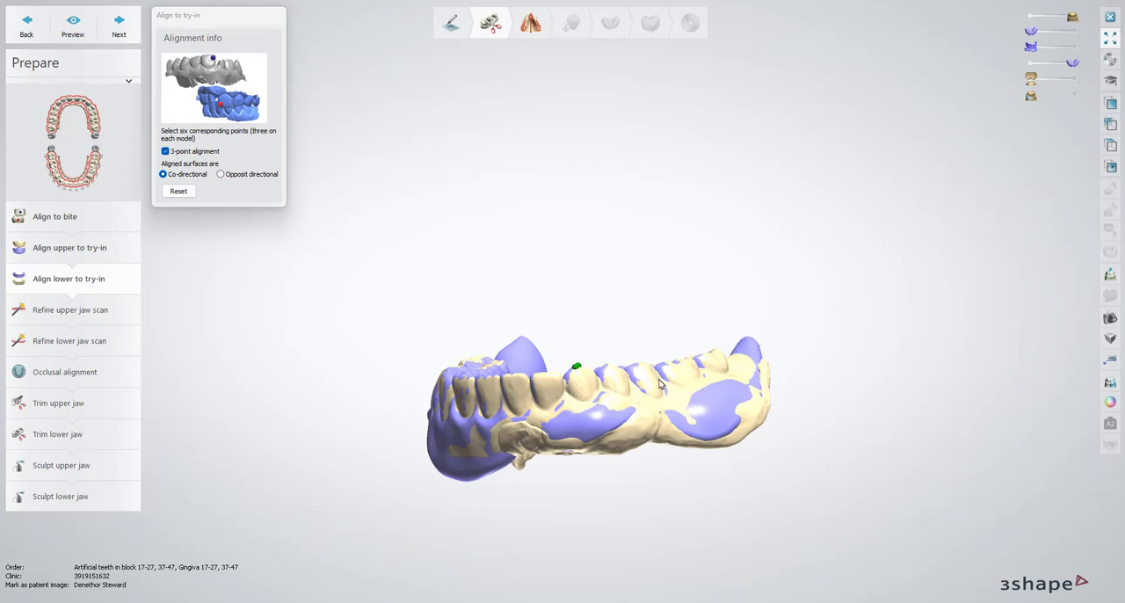
pyautogui.moveTo(461, 402); pyautogui.dragTo(631, 408, button='right')
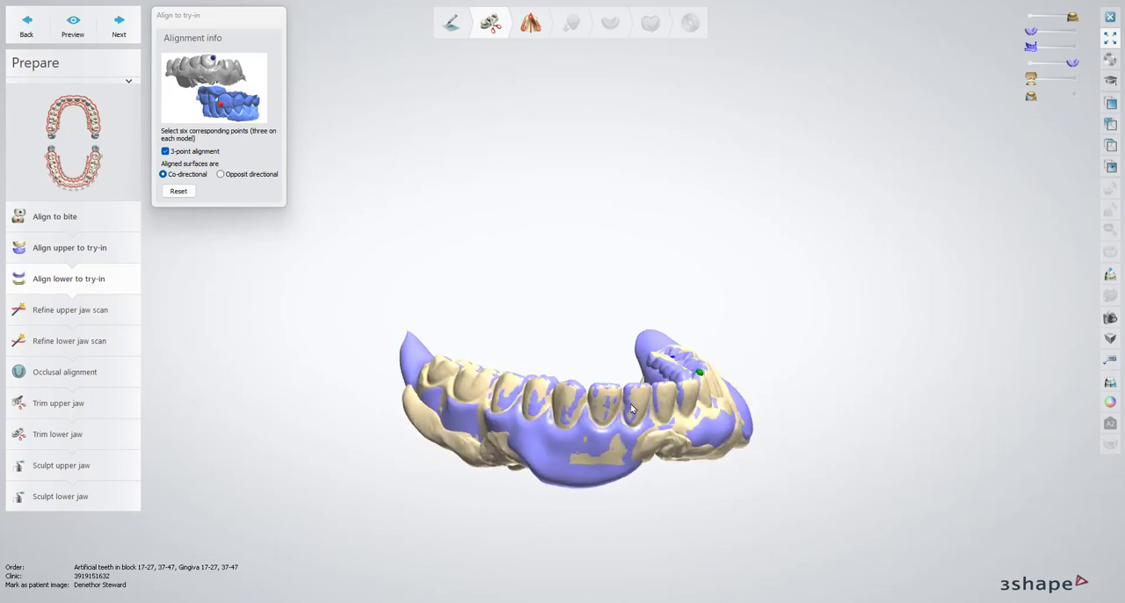
# Examine the fit of the aligned lower wash scan and try-in in a vertical 2D cross section through the front teeth
pyautogui.moveTo(704, 404); pyautogui.dragTo(666, 410, button='right')
pyautogui.click(1112, 275)
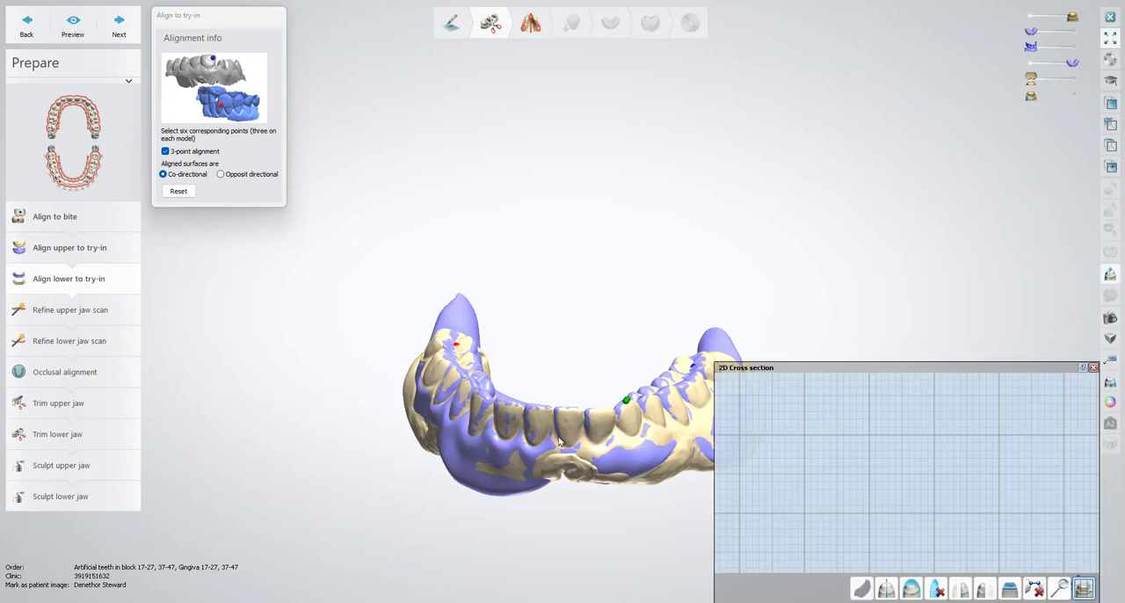
pyautogui.moveTo(565, 270); pyautogui.dragTo(564, 550)
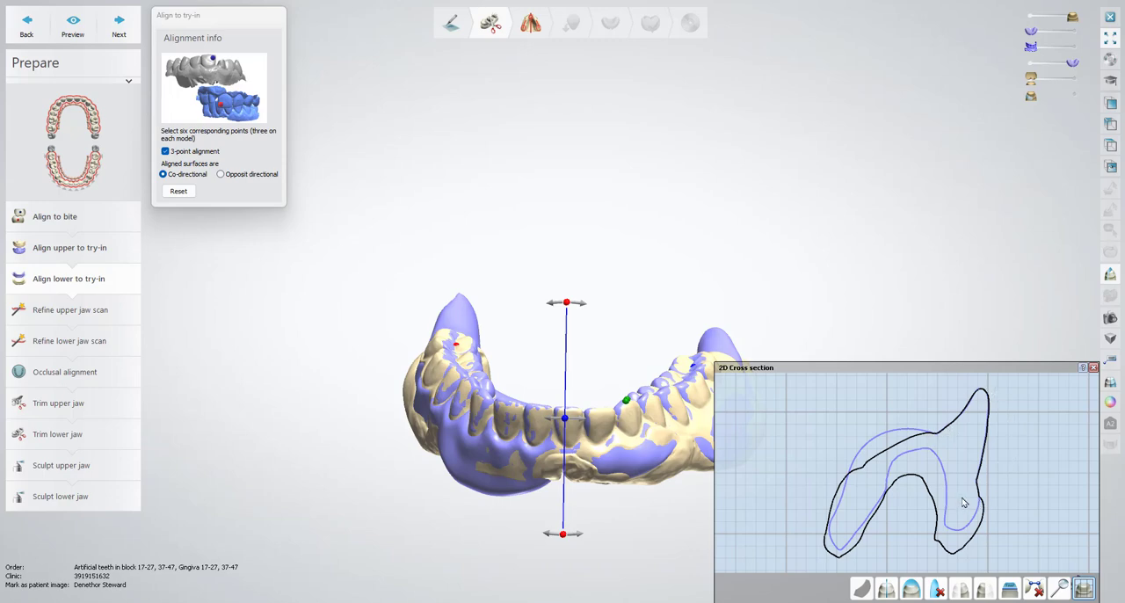
pyautogui.moveTo(566, 424)
pyautogui.mouseDown()
pyautogui.moveTo(681, 439)
pyautogui.moveTo(460, 424)
pyautogui.moveTo(568, 429)
pyautogui.mouseUp()
pyautogui.click(1093, 367)
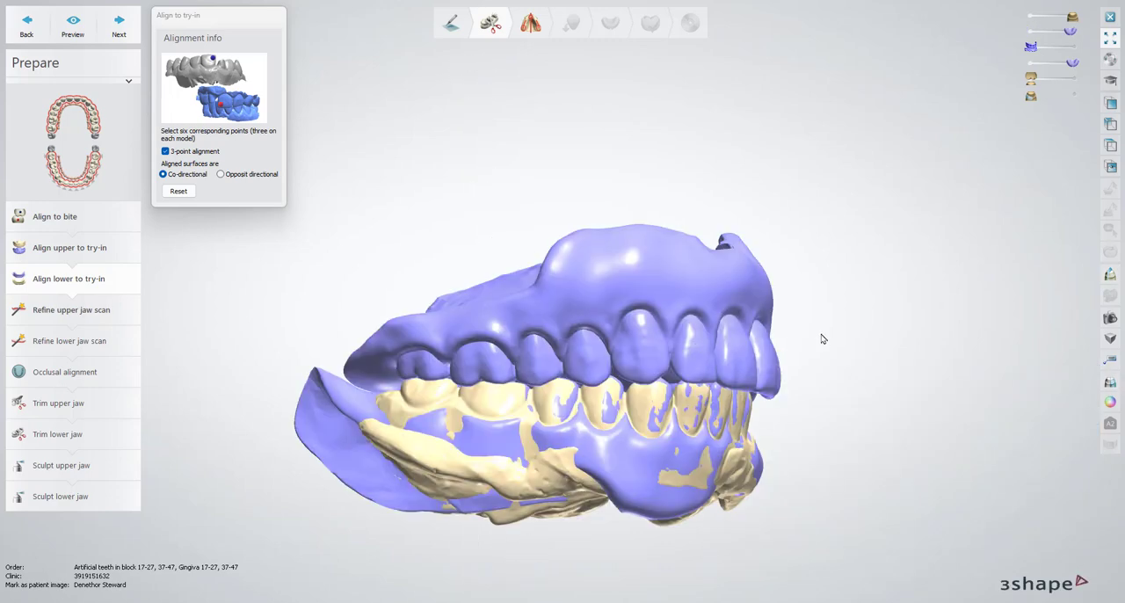
# Check the bite with the bite scan shown, and with only the upper and lower wash scans visible, from the front and side
pyautogui.click(1073, 47)
pyautogui.moveTo(736, 275); pyautogui.dragTo(1012, 92, button='right')
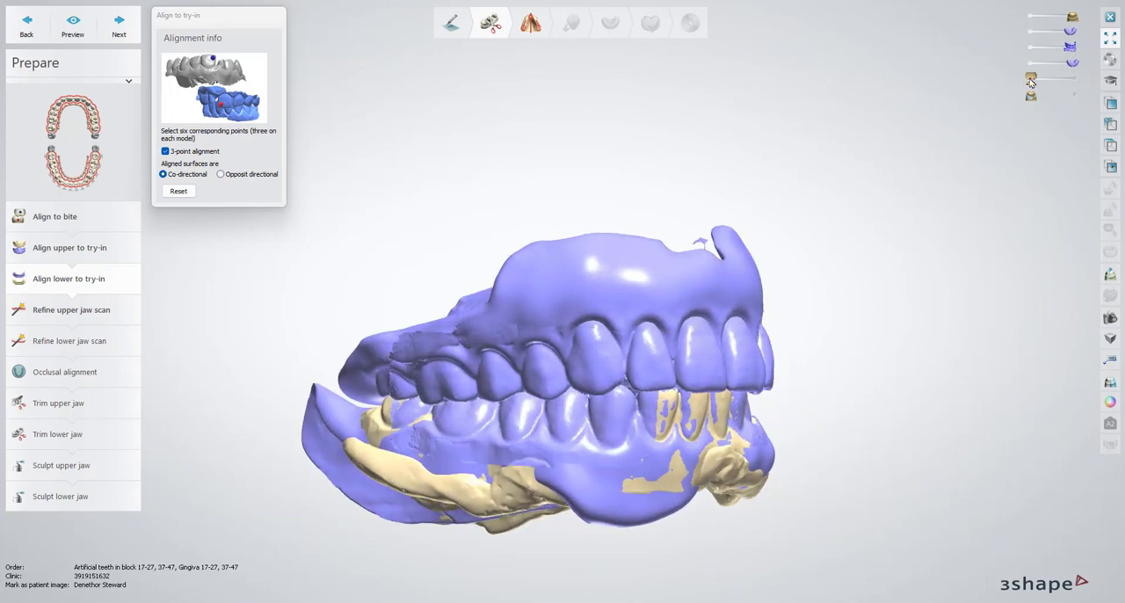
pyautogui.click(1031, 48)
pyautogui.click(1030, 61)
pyautogui.click(1029, 33)
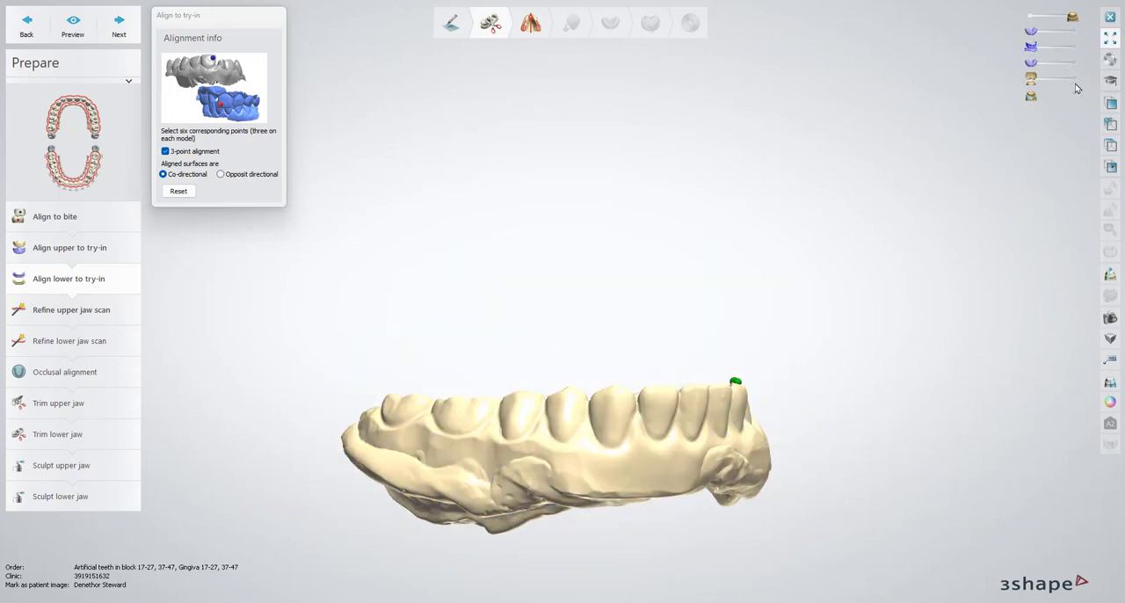
pyautogui.click(1074, 79)
pyautogui.moveTo(928, 181); pyautogui.dragTo(880, 180, button='right')
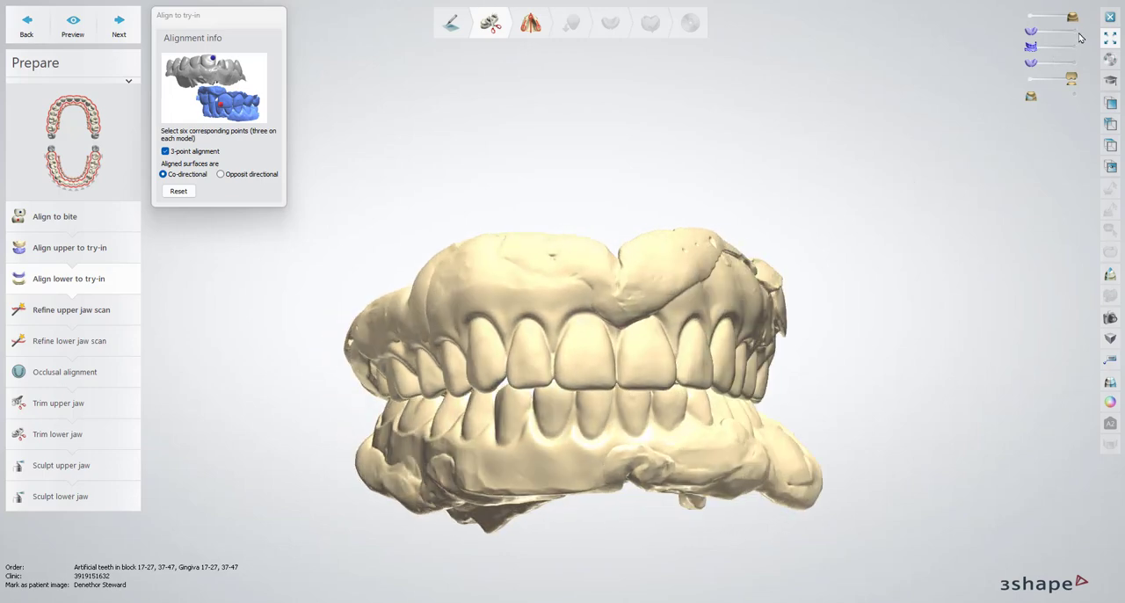
pyautogui.moveTo(677, 189); pyautogui.dragTo(978, 59, button='right')
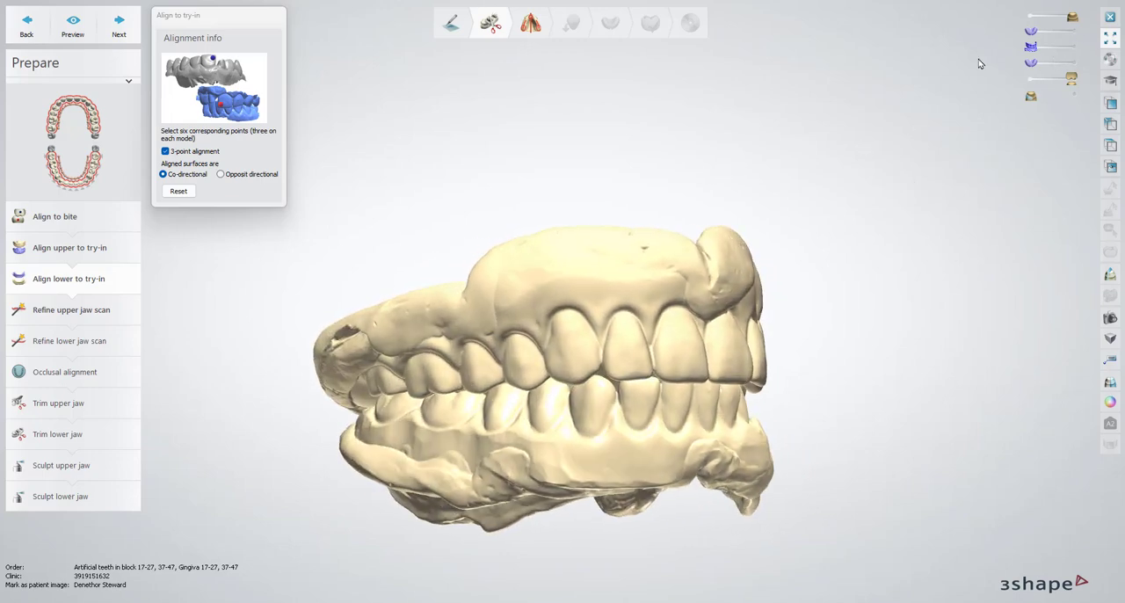
# Compare the wash scans overlaid with the try-in and bite scans against the wash scans alone from both sides
pyautogui.click(1072, 34)
pyautogui.click(1074, 64)
pyautogui.moveTo(990, 112); pyautogui.dragTo(1011, 88, button='right')
pyautogui.click(1072, 47)
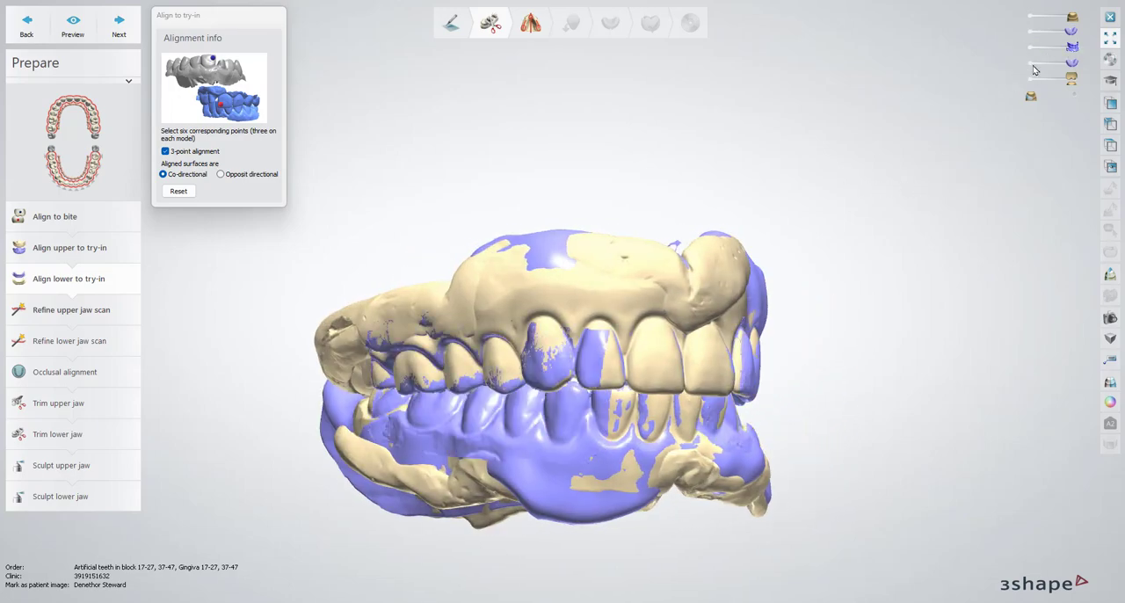
pyautogui.click(1030, 65)
pyautogui.click(1031, 34)
pyautogui.moveTo(958, 123); pyautogui.dragTo(1065, 18, button='right')
pyautogui.click(1034, 47)
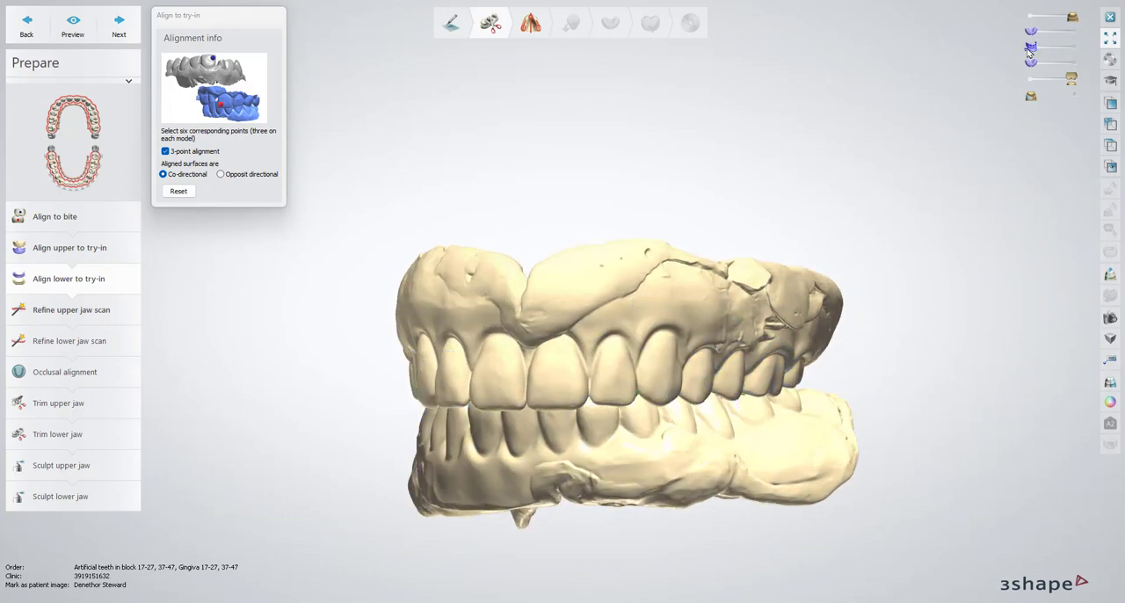
pyautogui.moveTo(967, 79); pyautogui.dragTo(758, 128, button='right')
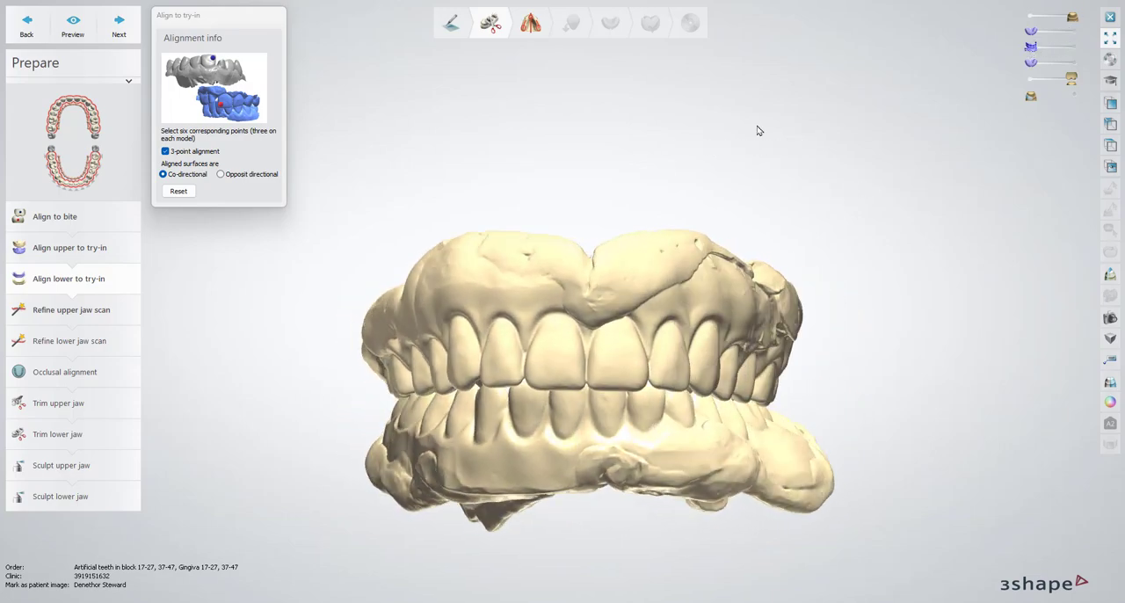
# Overlay both try-in models on the wash scans and examine a vertical cross section through the midline of both jaws
pyautogui.click(1074, 33)
pyautogui.click(1072, 64)
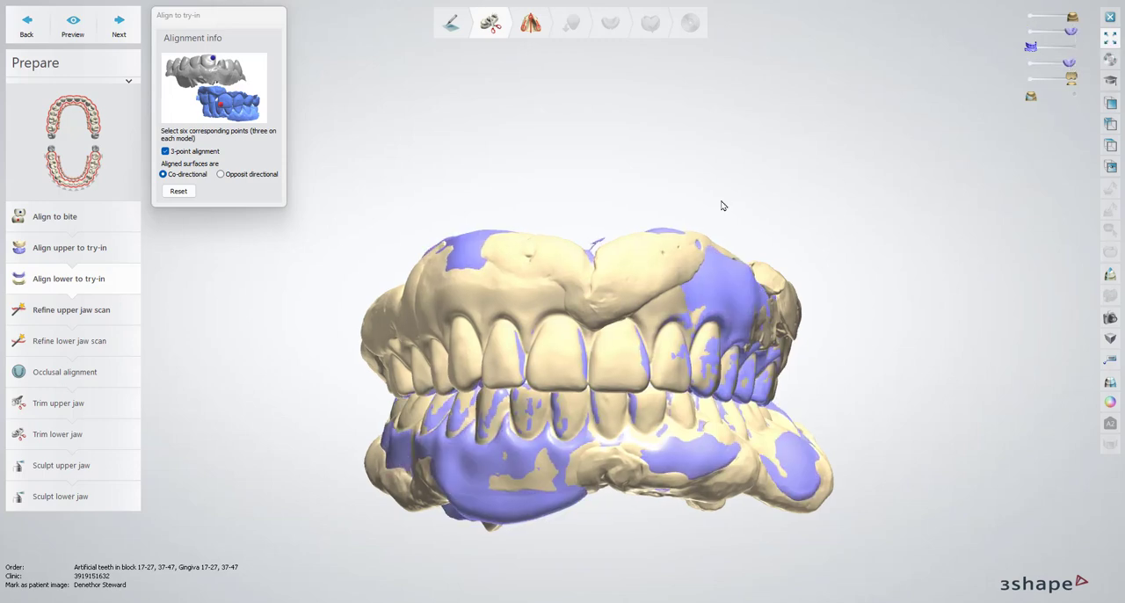
pyautogui.moveTo(721, 203)
pyautogui.mouseDown(button='right')
pyautogui.moveTo(853, 201)
pyautogui.moveTo(665, 211)
pyautogui.moveTo(711, 205)
pyautogui.moveTo(735, 185)
pyautogui.moveTo(720, 209)
pyautogui.mouseUp(button='right')
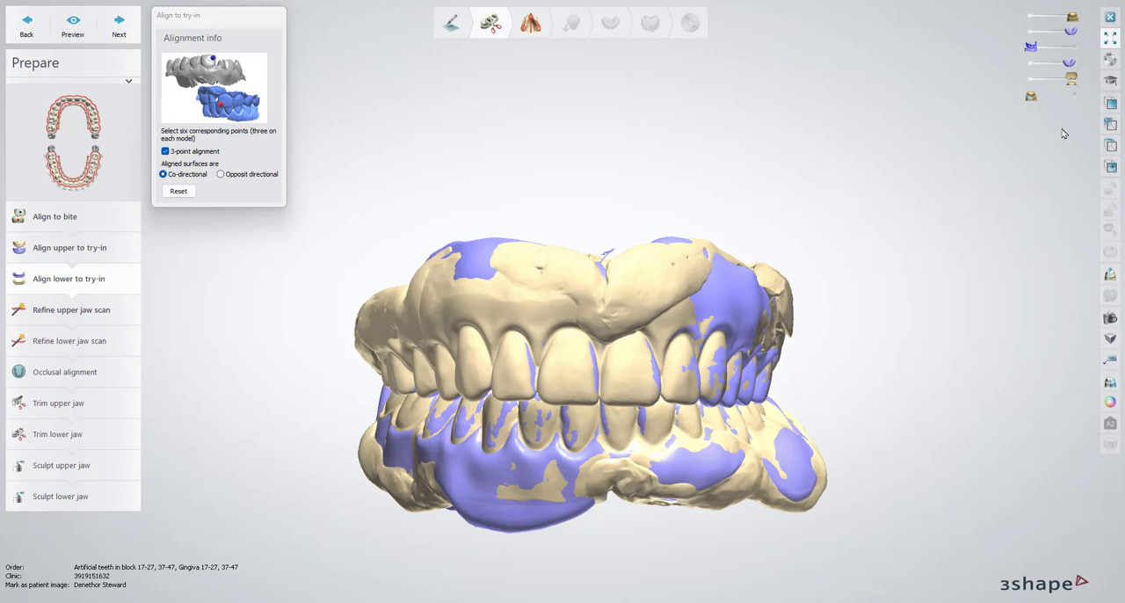
pyautogui.click(1110, 274)
pyautogui.moveTo(595, 167); pyautogui.dragTo(589, 597)
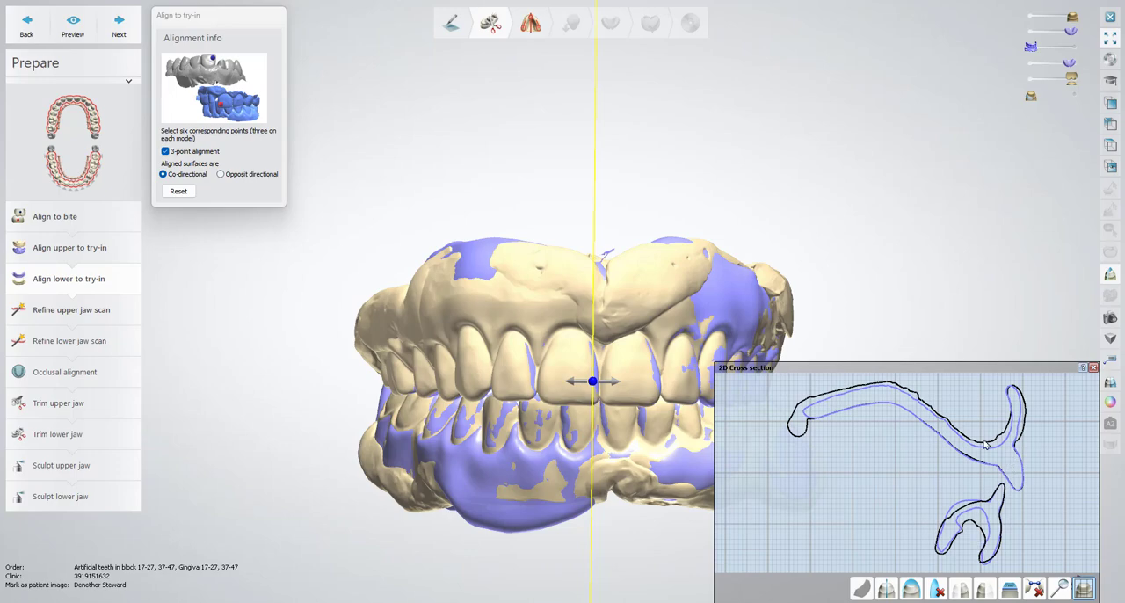
pyautogui.moveTo(475, 446); pyautogui.dragTo(450, 442, button='right')
pyautogui.scroll(-5, 610, 416)
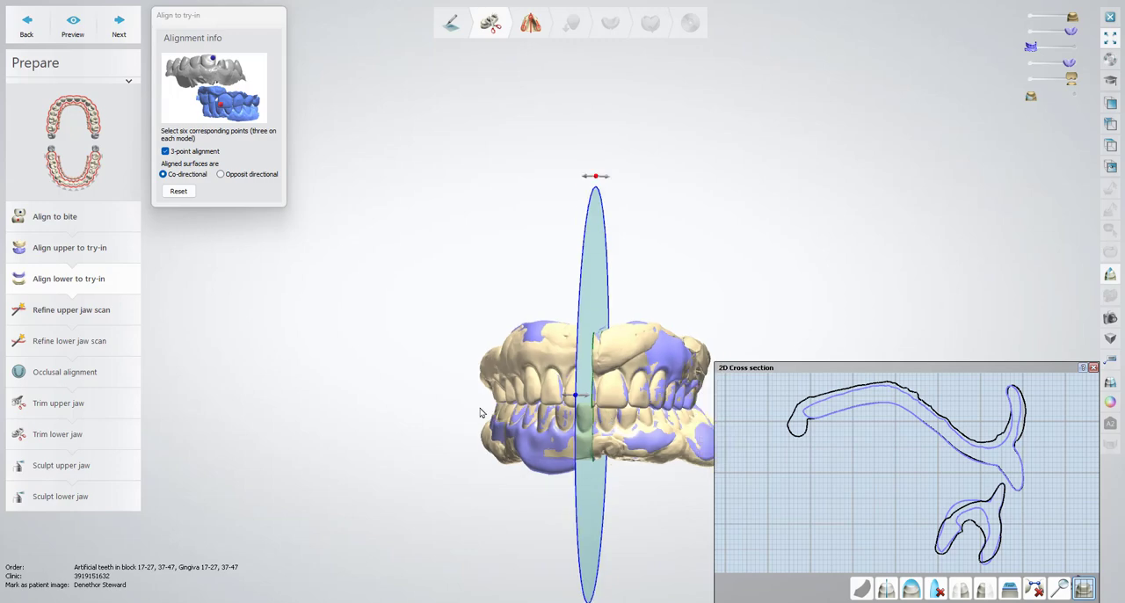
pyautogui.moveTo(480, 410)
pyautogui.mouseDown(button='right')
pyautogui.moveTo(543, 410)
pyautogui.moveTo(489, 418)
pyautogui.mouseUp(button='right')
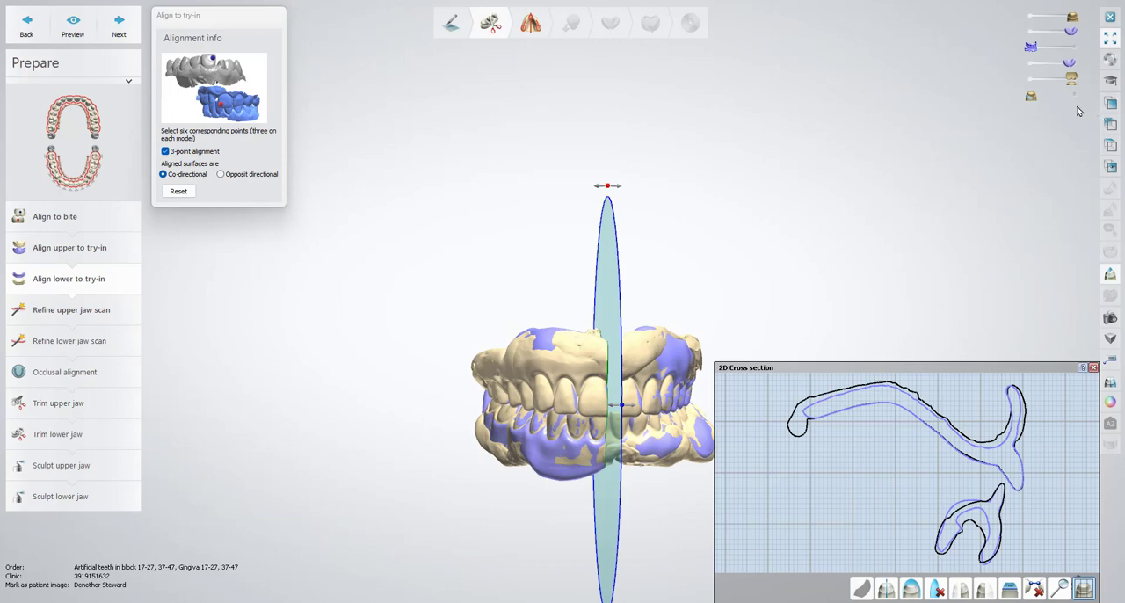
# Isolate the bite scan and inspect how the upper and lower wash scans fit against it from the side
pyautogui.click(1079, 46)
pyautogui.click(1031, 62)
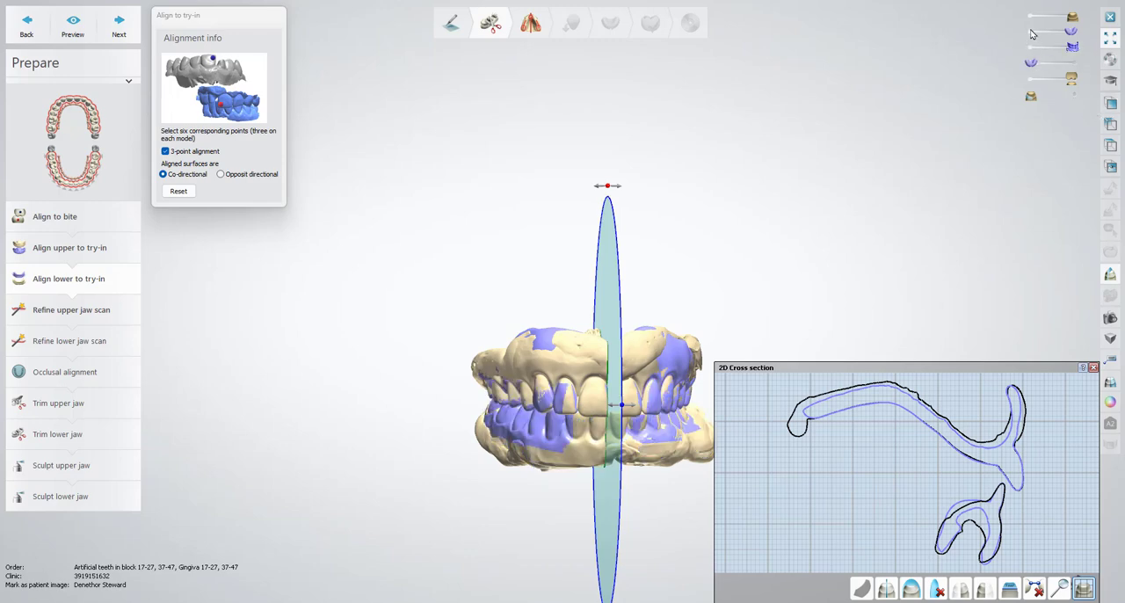
pyautogui.click(1031, 32)
pyautogui.click(1031, 16)
pyautogui.click(1031, 79)
pyautogui.moveTo(694, 197)
pyautogui.mouseDown(button='right')
pyautogui.moveTo(766, 188)
pyautogui.moveTo(598, 193)
pyautogui.moveTo(718, 185)
pyautogui.moveTo(684, 188)
pyautogui.mouseUp(button='right')
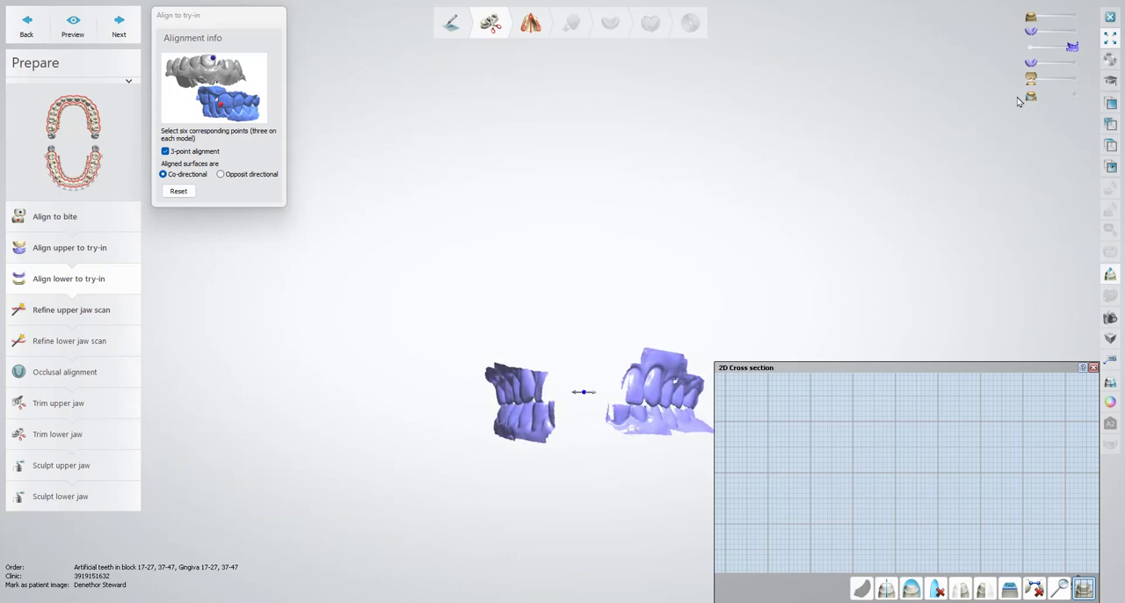
pyautogui.click(1074, 79)
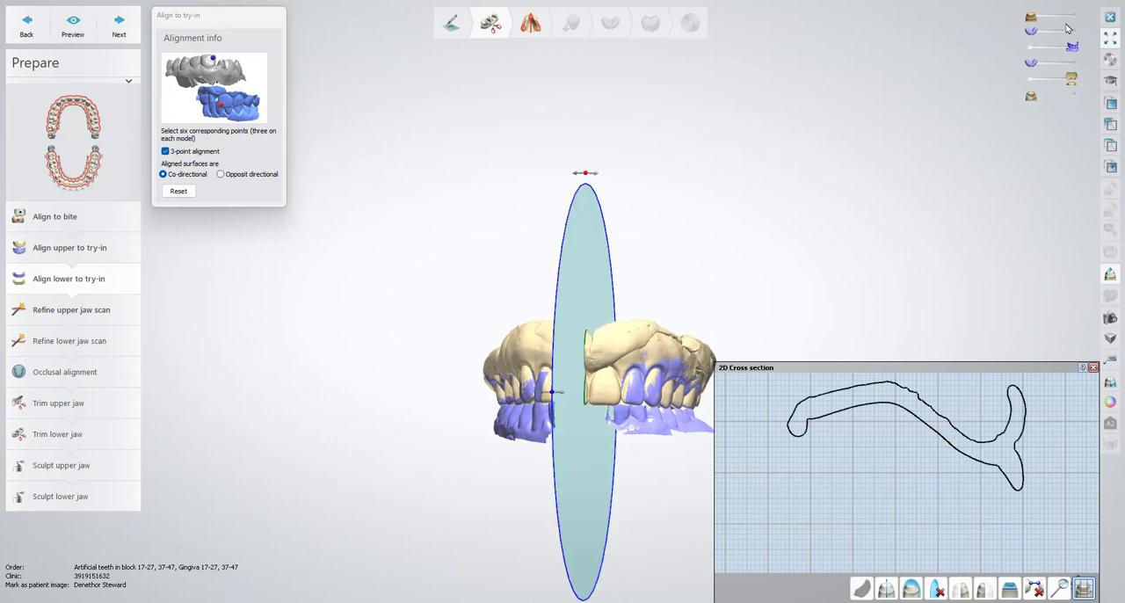
pyautogui.click(1076, 17)
pyautogui.moveTo(874, 129); pyautogui.dragTo(882, 131, button='right')
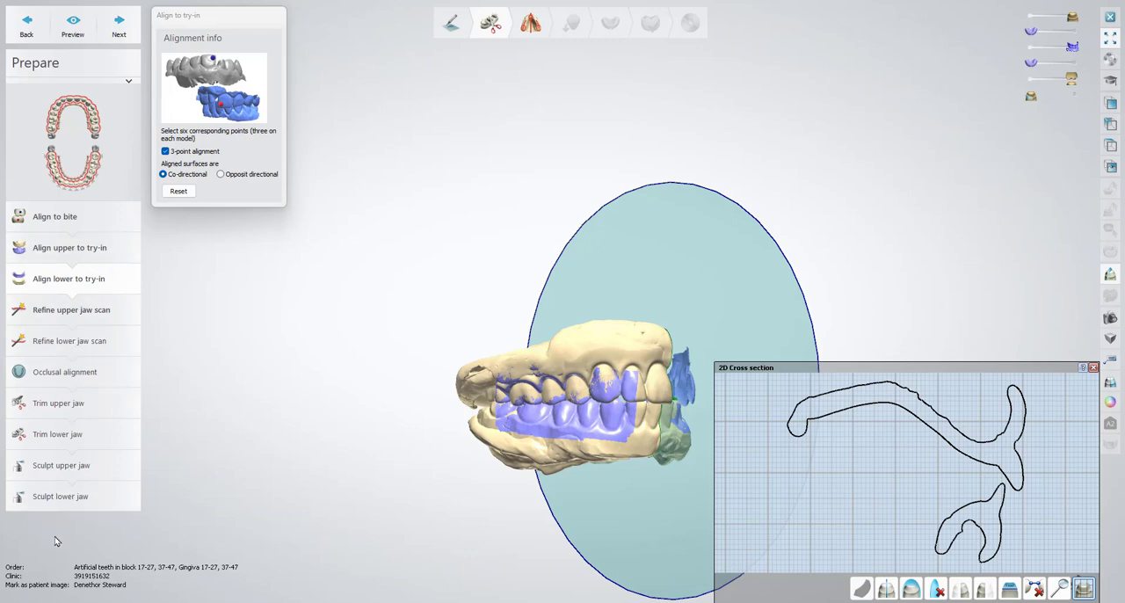
# Proceed through upper and lower scan refinement and occlusal alignment to Trim upper jaw
pyautogui.click(84, 311)
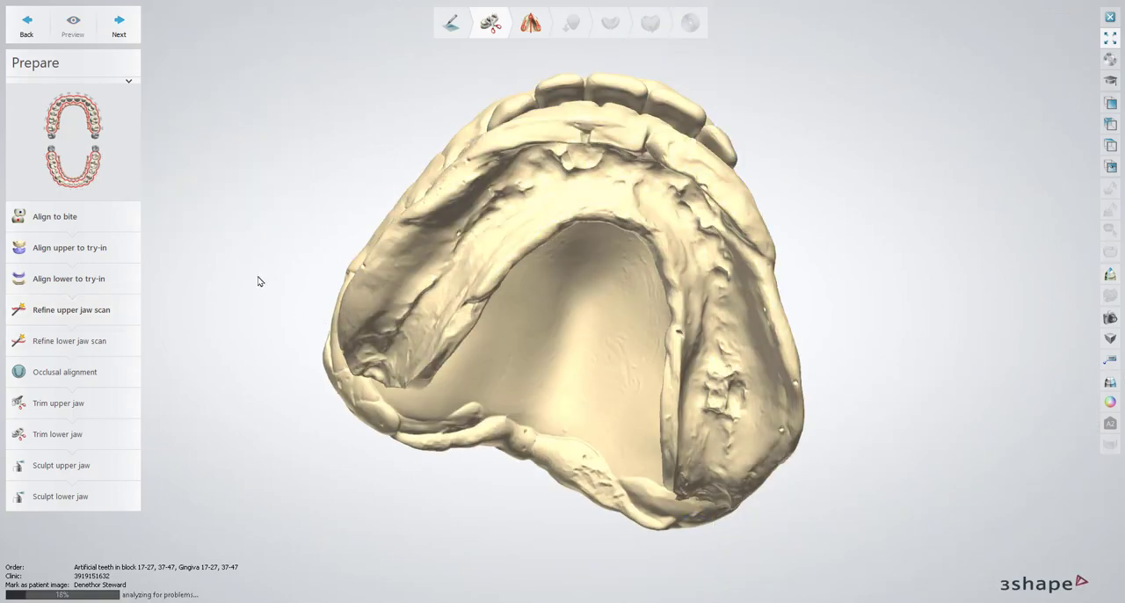
pyautogui.click(70, 340)
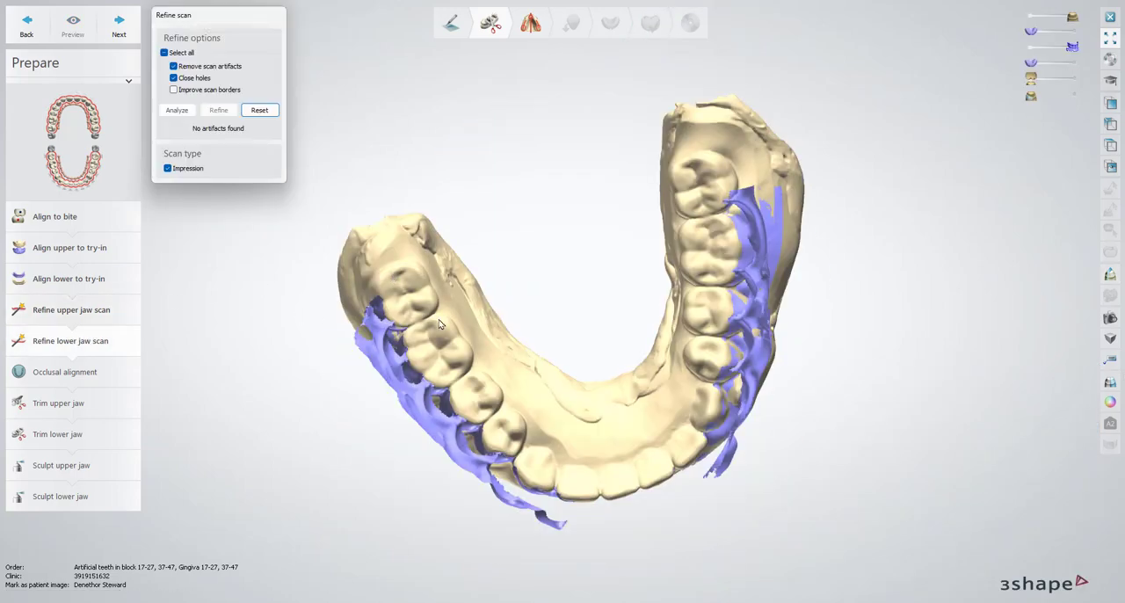
pyautogui.click(79, 372)
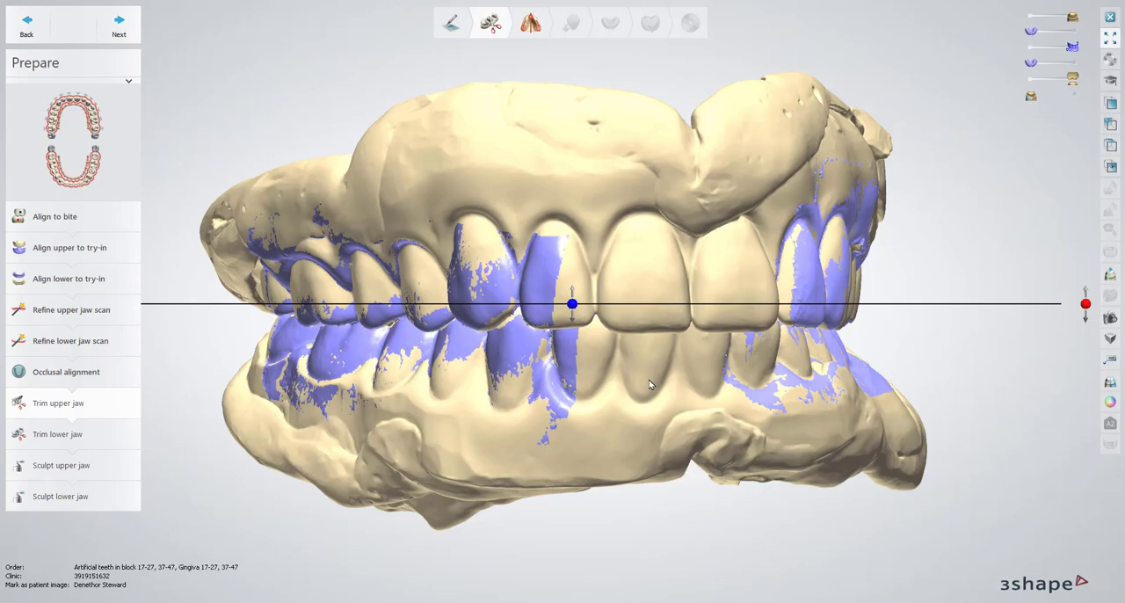
pyautogui.click(78, 405)
# Snap the existing trimming spline to the tissue side of the upper wash scan and invert the trim selection
pyautogui.moveTo(582, 255); pyautogui.dragTo(635, 394, button='right')
pyautogui.moveTo(652, 292); pyautogui.dragTo(608, 226, button='right')
pyautogui.moveTo(608, 221); pyautogui.dragTo(623, 274, button='middle')
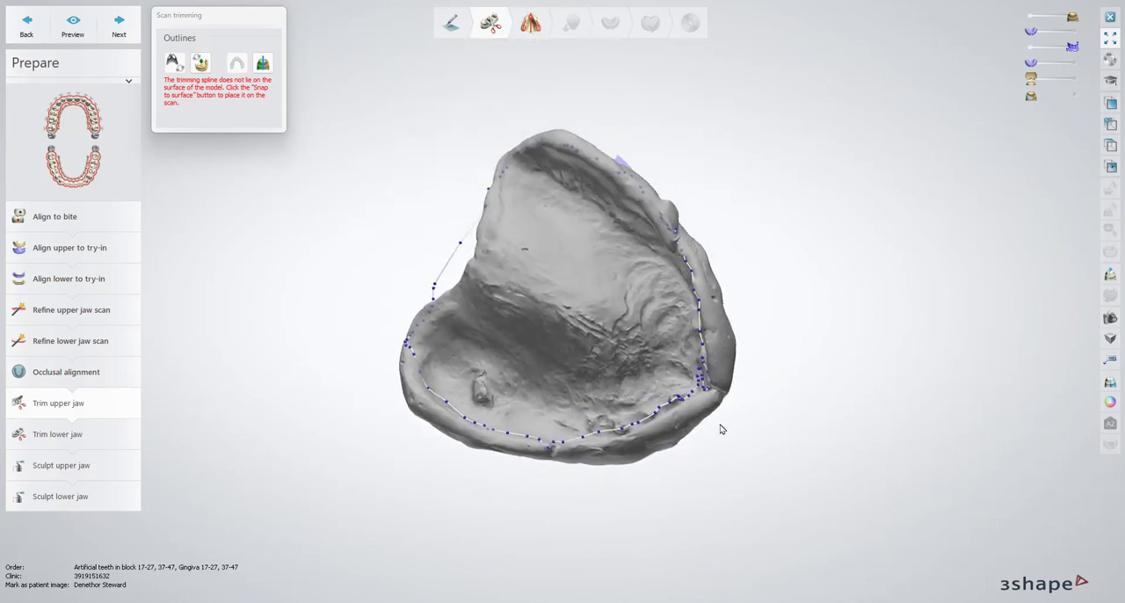
pyautogui.moveTo(662, 449); pyautogui.dragTo(768, 457, button='right')
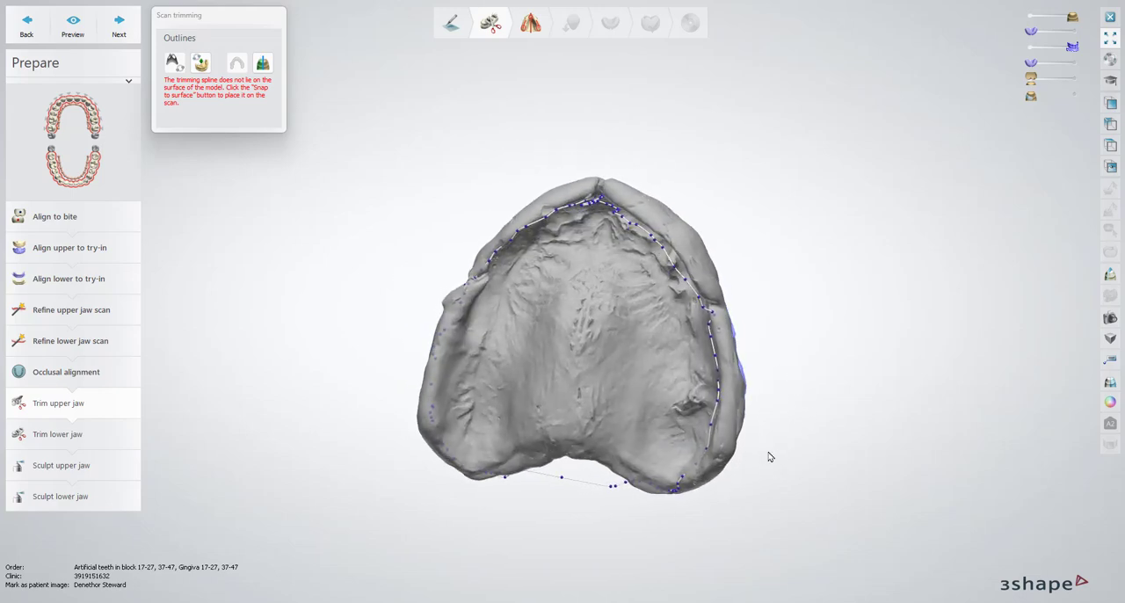
pyautogui.moveTo(816, 430); pyautogui.dragTo(619, 164, button='right')
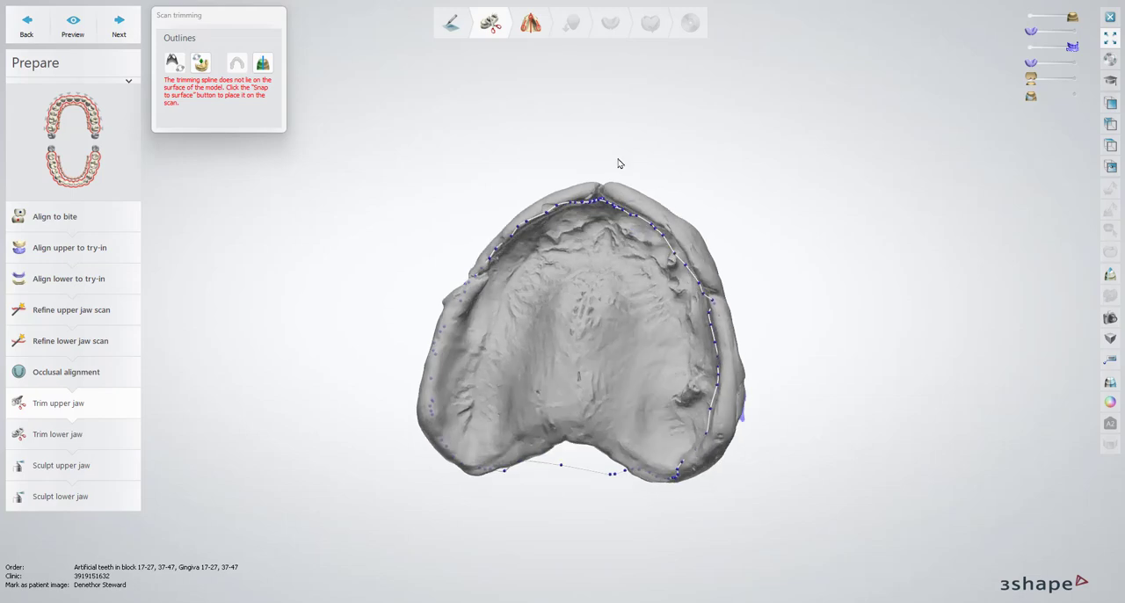
pyautogui.moveTo(308, 377); pyautogui.dragTo(321, 392, button='right')
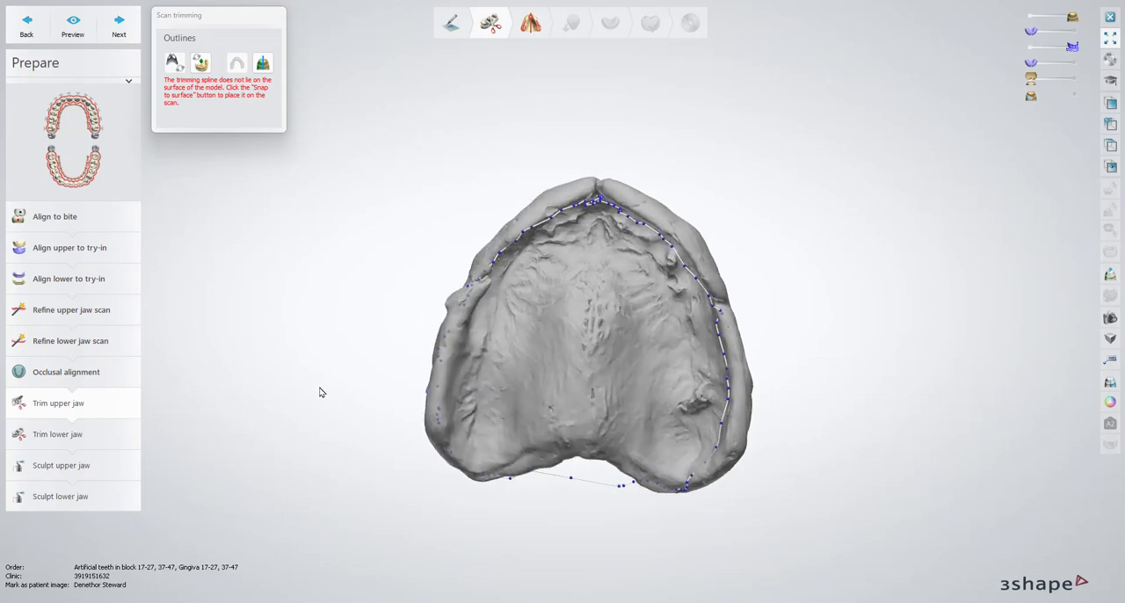
pyautogui.click(201, 67)
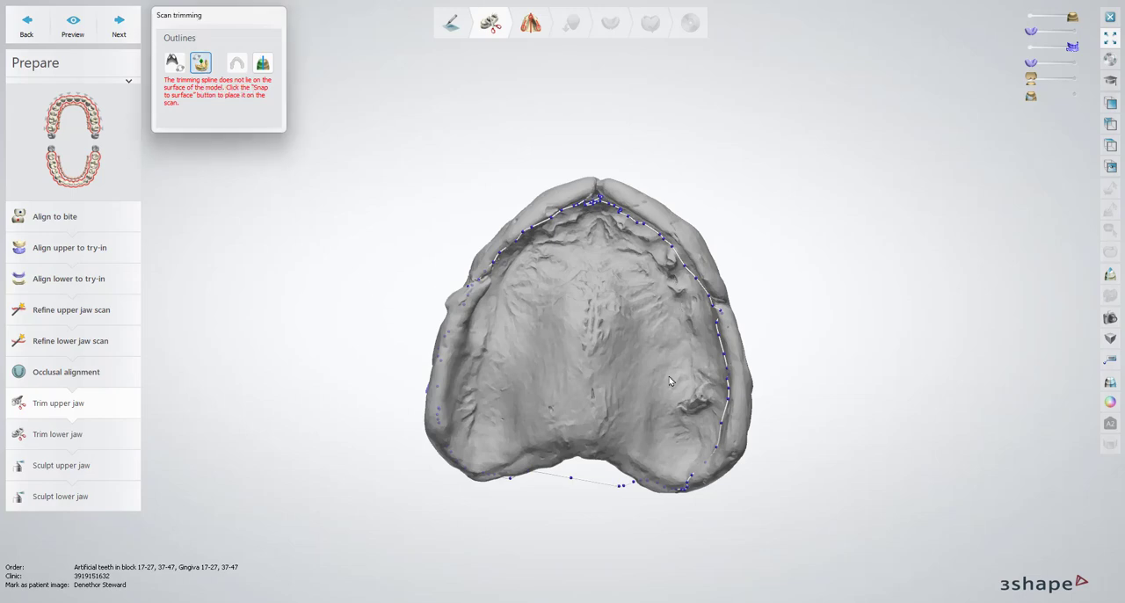
pyautogui.moveTo(606, 374); pyautogui.dragTo(604, 295, button='right')
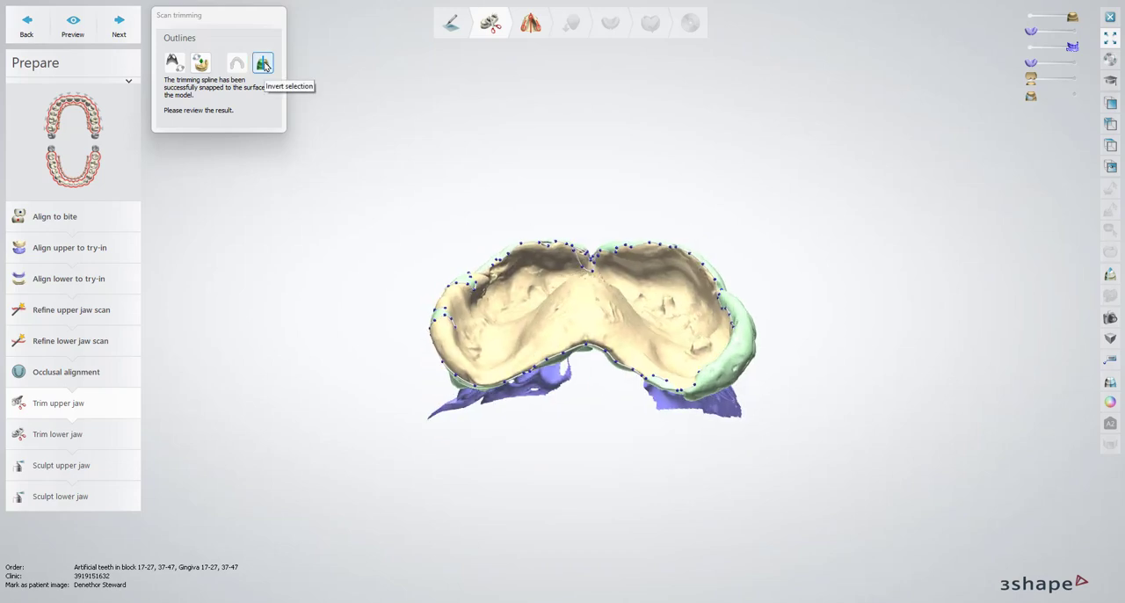
pyautogui.click(263, 63)
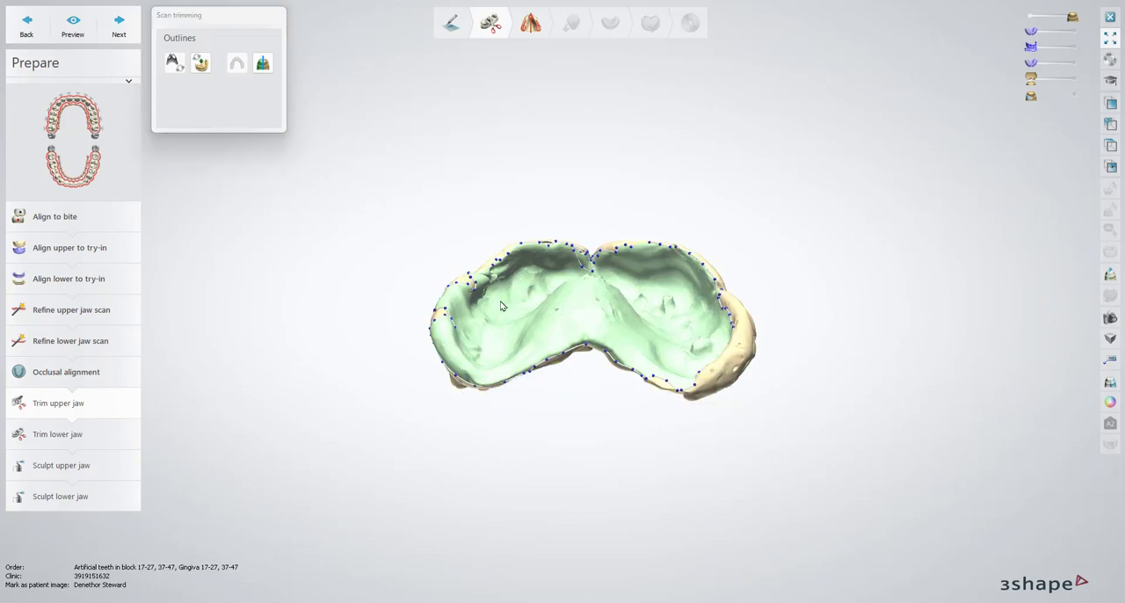
# Redraw the upper trimming line with Fast edit line along the outer left flange, from the rear end to the front
pyautogui.moveTo(502, 306); pyautogui.dragTo(682, 349, button='right')
pyautogui.scroll(3, 679, 429)
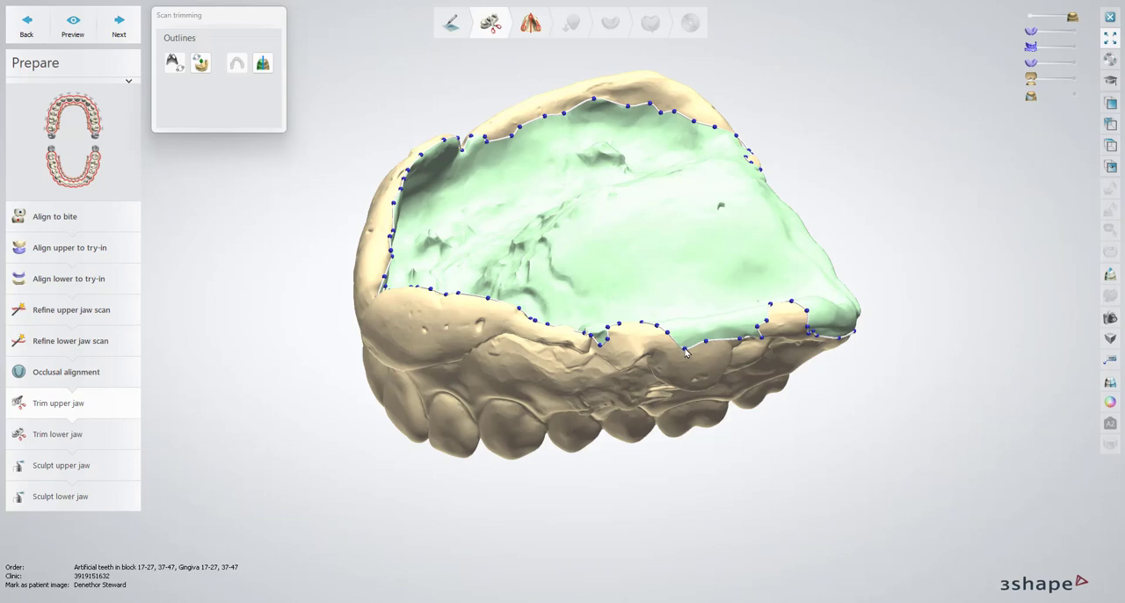
pyautogui.rightClick(684, 352)
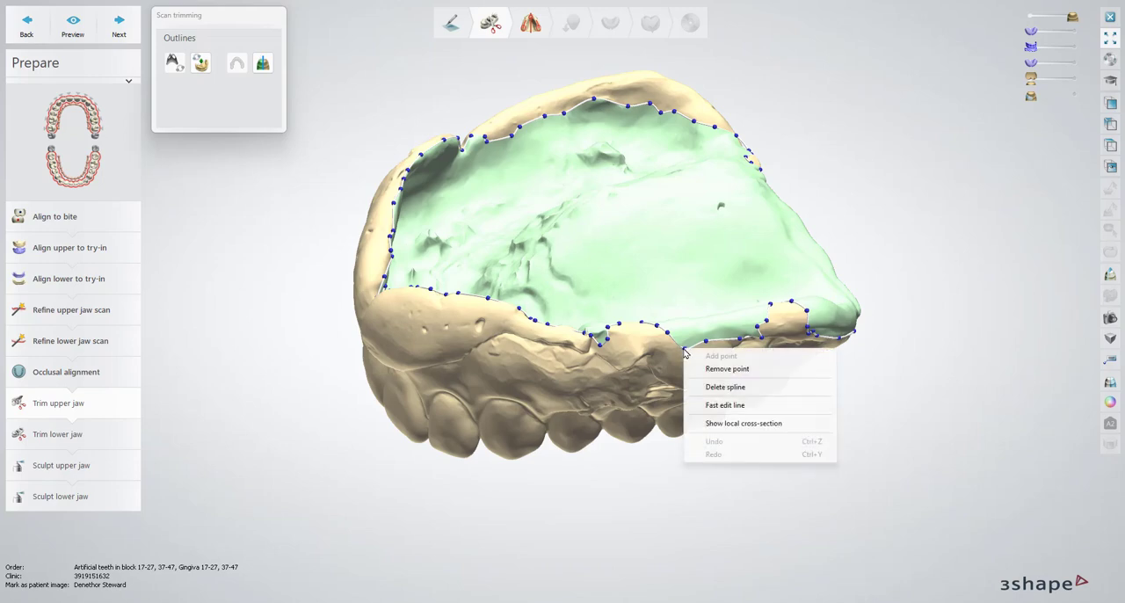
pyautogui.click(742, 406)
pyautogui.moveTo(742, 406); pyautogui.dragTo(803, 281, button='right')
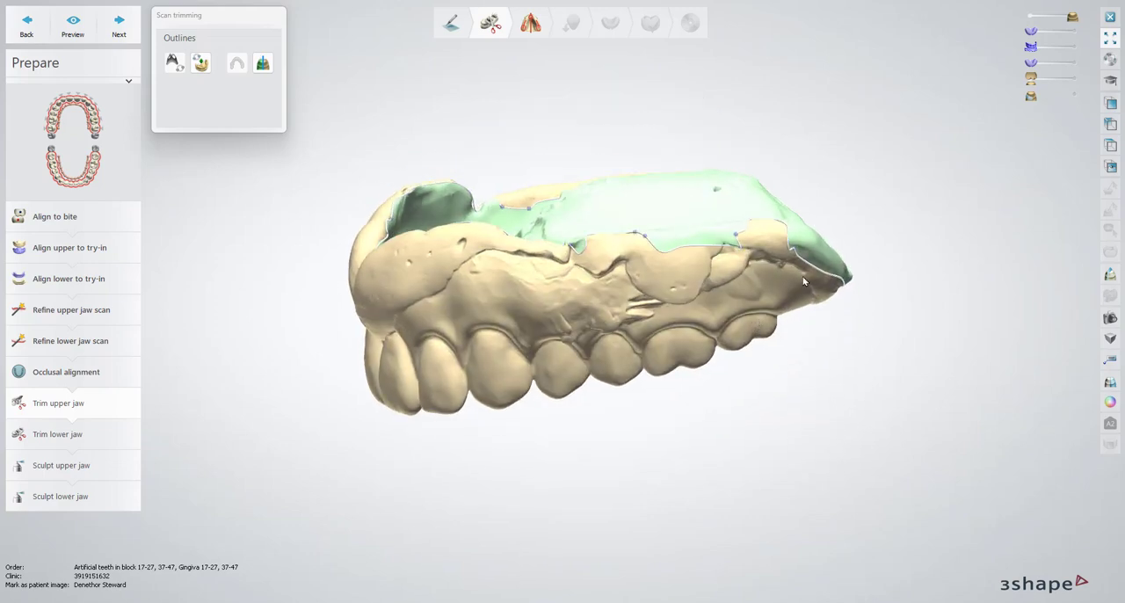
pyautogui.moveTo(819, 274); pyautogui.dragTo(726, 260)
pyautogui.moveTo(609, 272); pyautogui.dragTo(443, 280)
pyautogui.moveTo(383, 306); pyautogui.dragTo(380, 298)
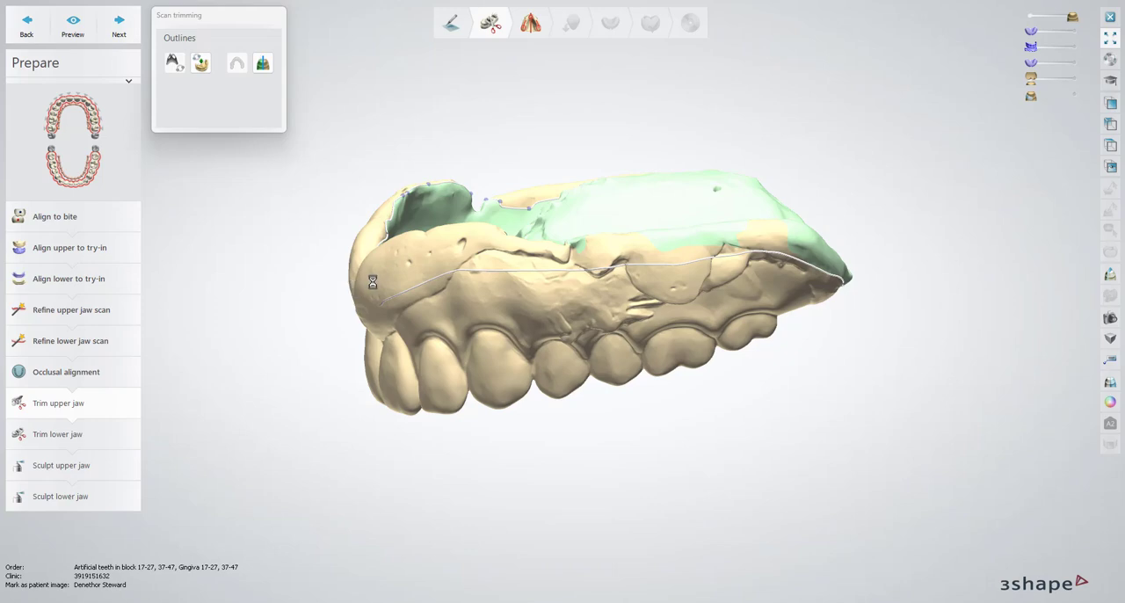
# Continue the redrawn upper trimming line across the front flange above the incisors onto the right side
pyautogui.moveTo(373, 285); pyautogui.dragTo(471, 307, button='right')
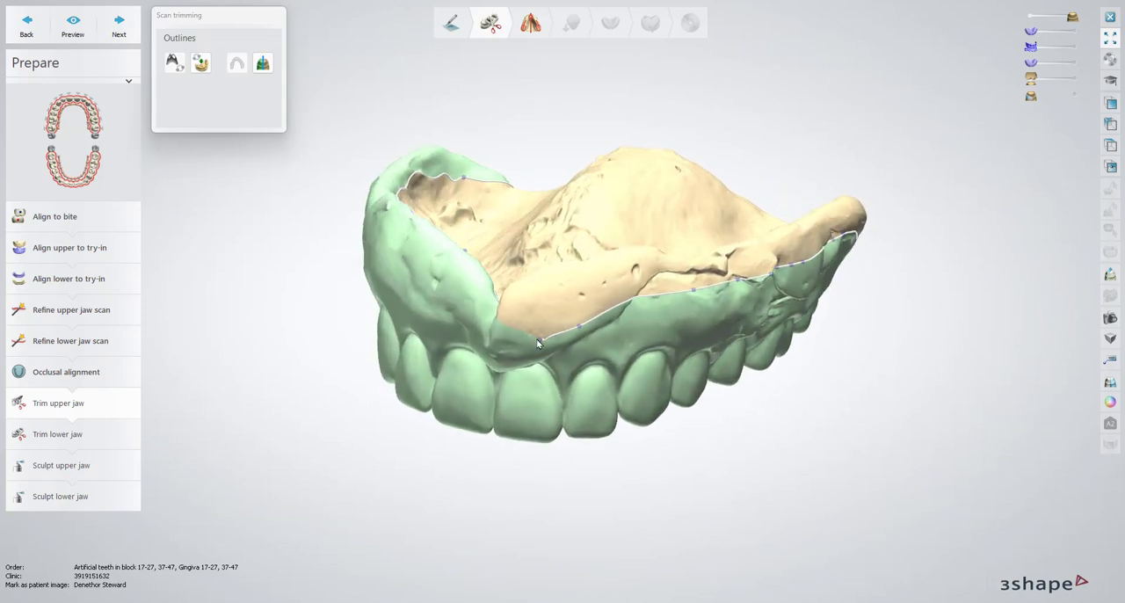
pyautogui.moveTo(482, 332); pyautogui.dragTo(400, 268)
pyautogui.moveTo(368, 226); pyautogui.dragTo(364, 219)
pyautogui.moveTo(408, 269); pyautogui.dragTo(691, 329, button='right')
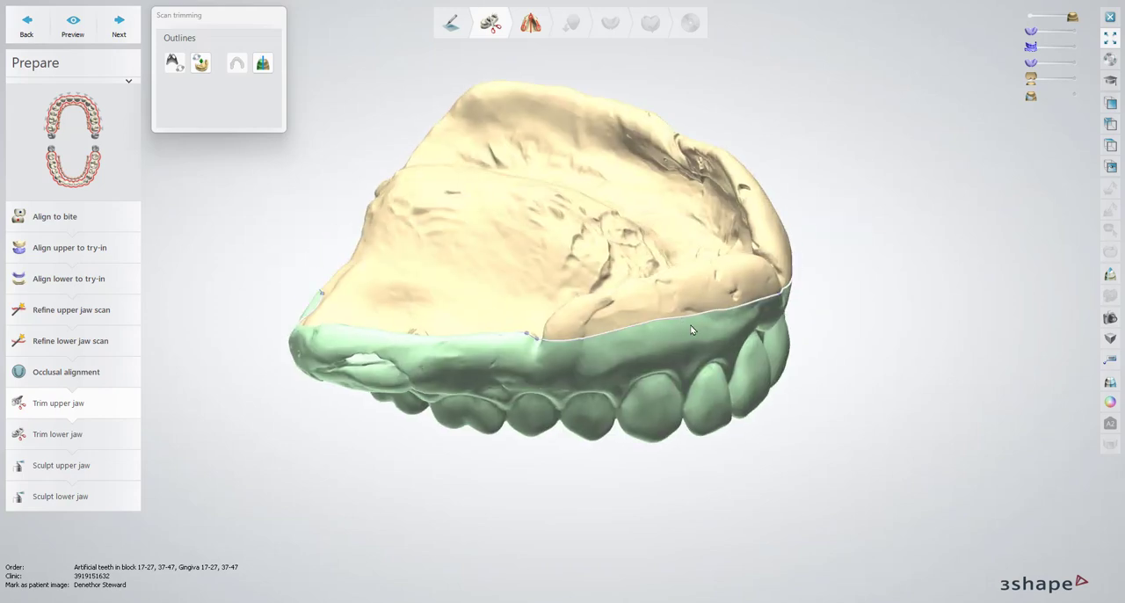
# Redraw the upper trimming line along the right flange to its rear end and invert the trim selection to the tissue side
pyautogui.moveTo(679, 328); pyautogui.dragTo(449, 371)
pyautogui.moveTo(306, 357); pyautogui.dragTo(294, 351)
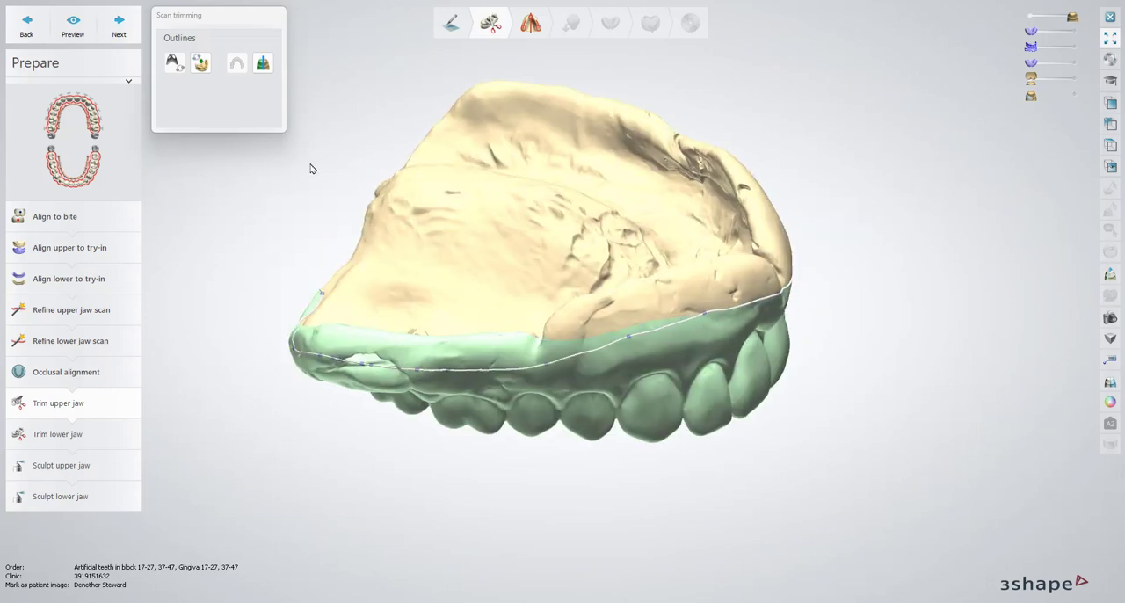
pyautogui.click(262, 63)
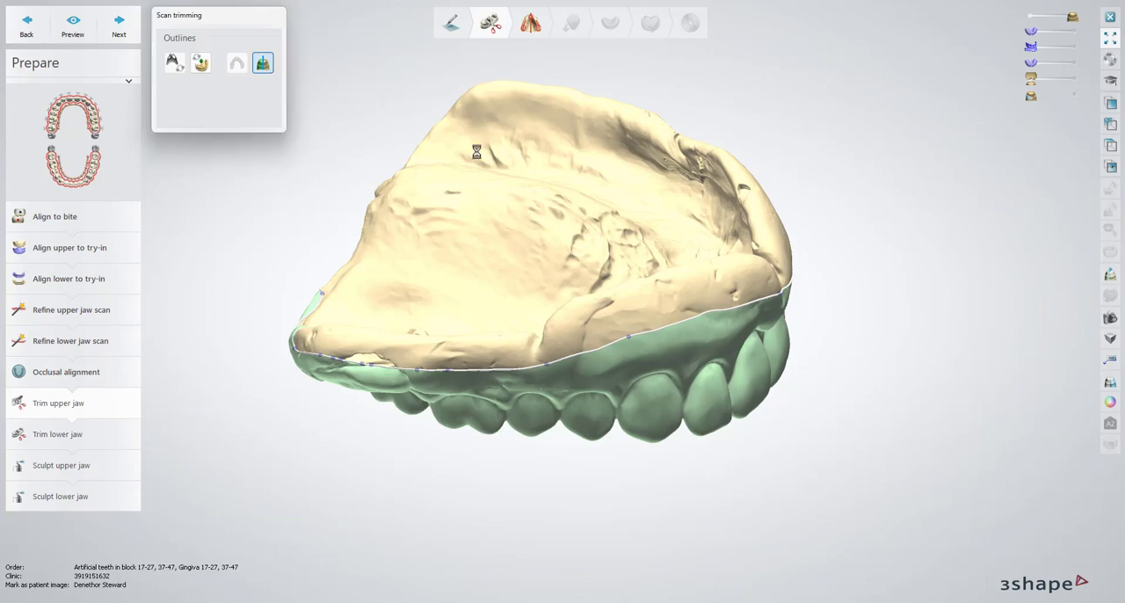
pyautogui.click(675, 244)
# Redraw the upper trimming line across the rear palatal border and around the corner behind the last molars
pyautogui.moveTo(596, 293); pyautogui.dragTo(804, 300, button='right')
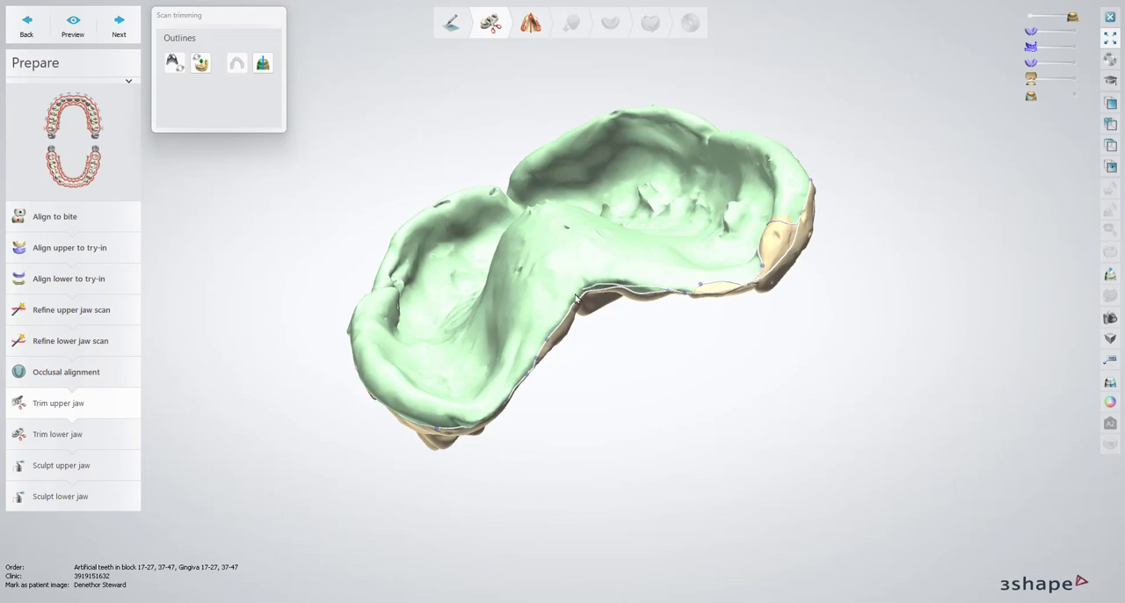
pyautogui.click(420, 424)
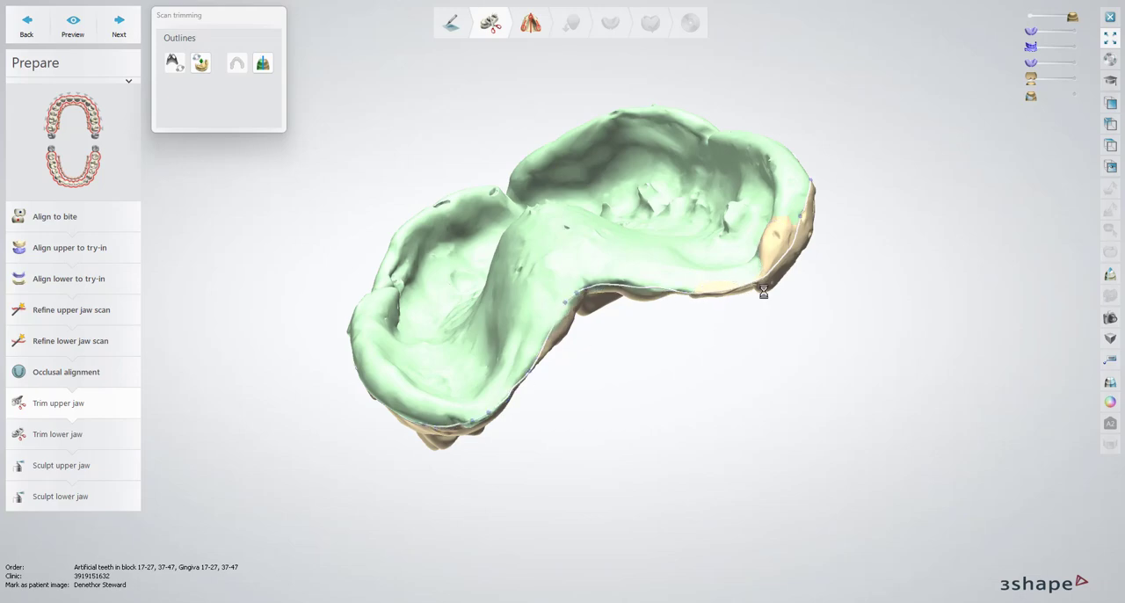
pyautogui.moveTo(751, 250); pyautogui.dragTo(737, 305, button='right')
pyautogui.moveTo(752, 321); pyautogui.dragTo(671, 372)
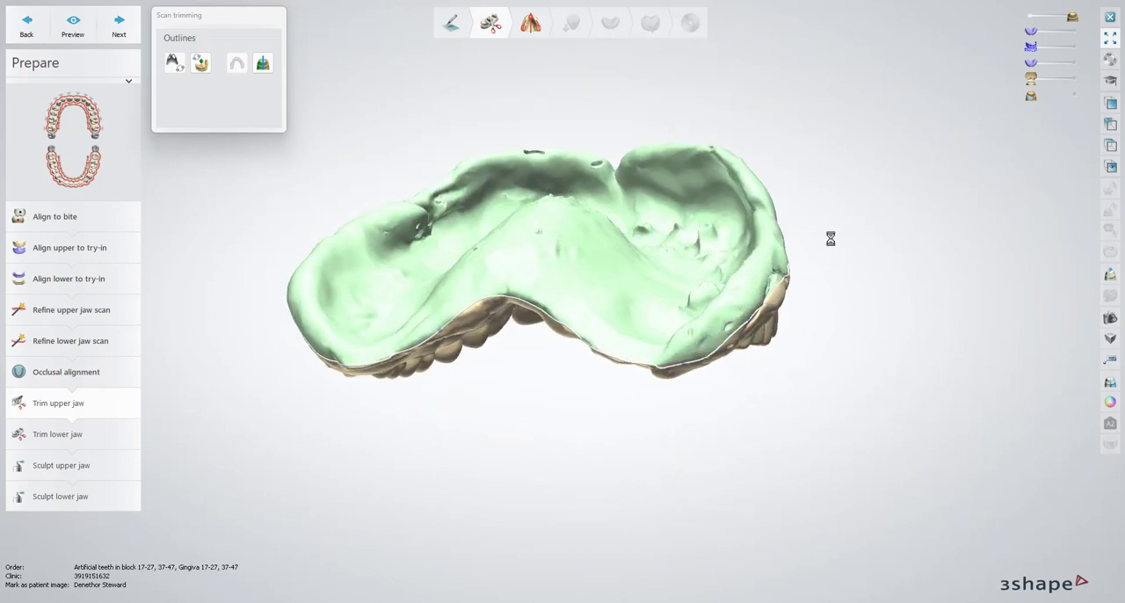
# Adjust the upper trimming line on the front flange and reroute it around the hole in the rear right flange
pyautogui.moveTo(832, 238); pyautogui.dragTo(688, 272, button='right')
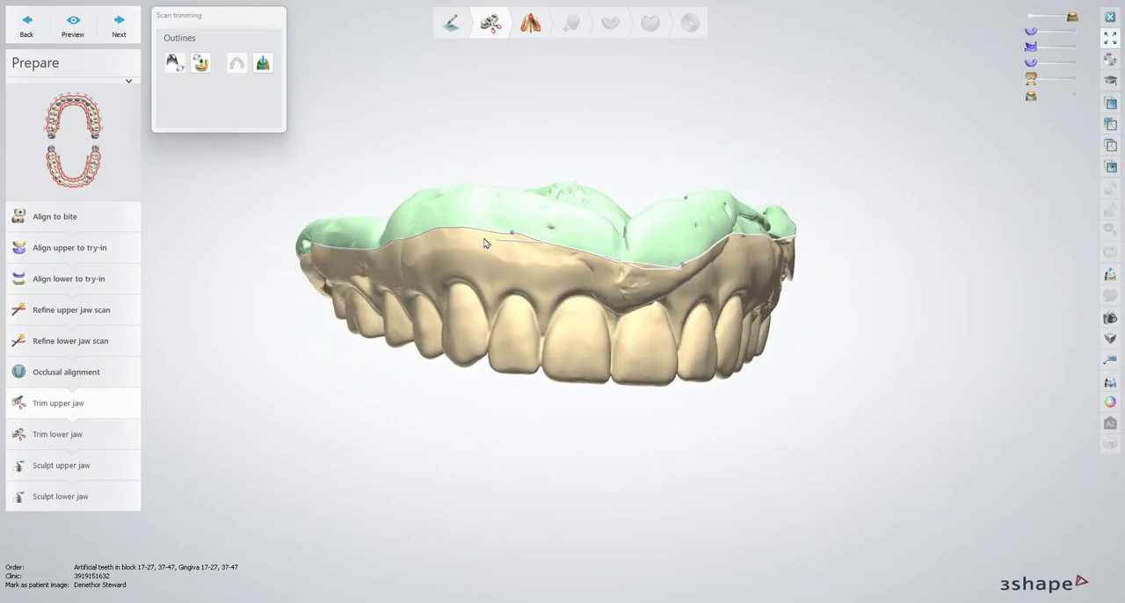
pyautogui.moveTo(448, 270); pyautogui.dragTo(543, 250, button='right')
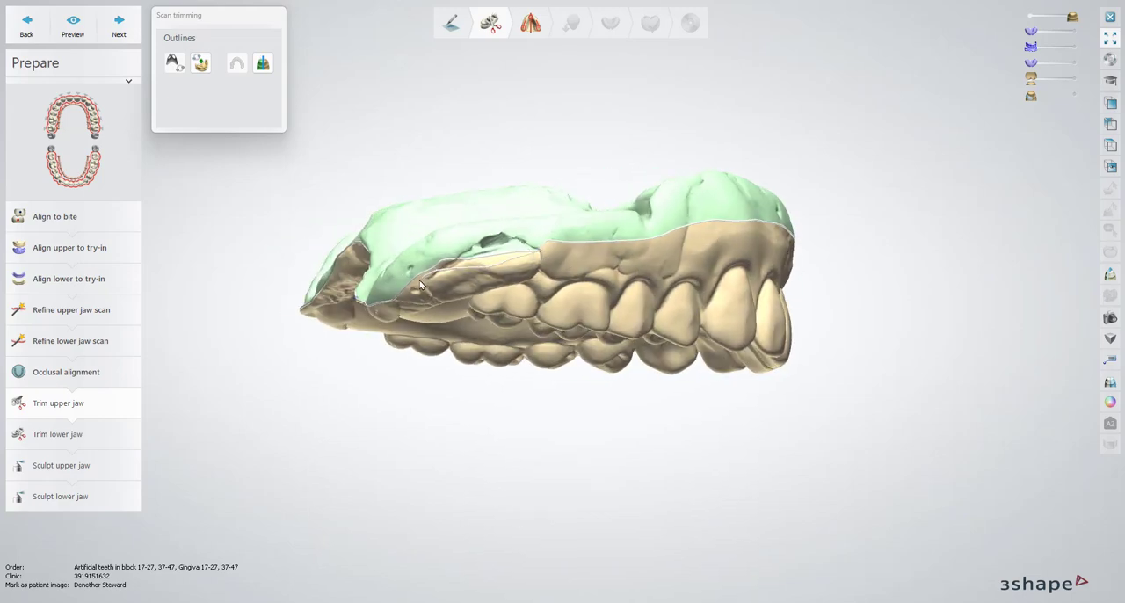
pyautogui.moveTo(454, 246); pyautogui.dragTo(477, 252, button='right')
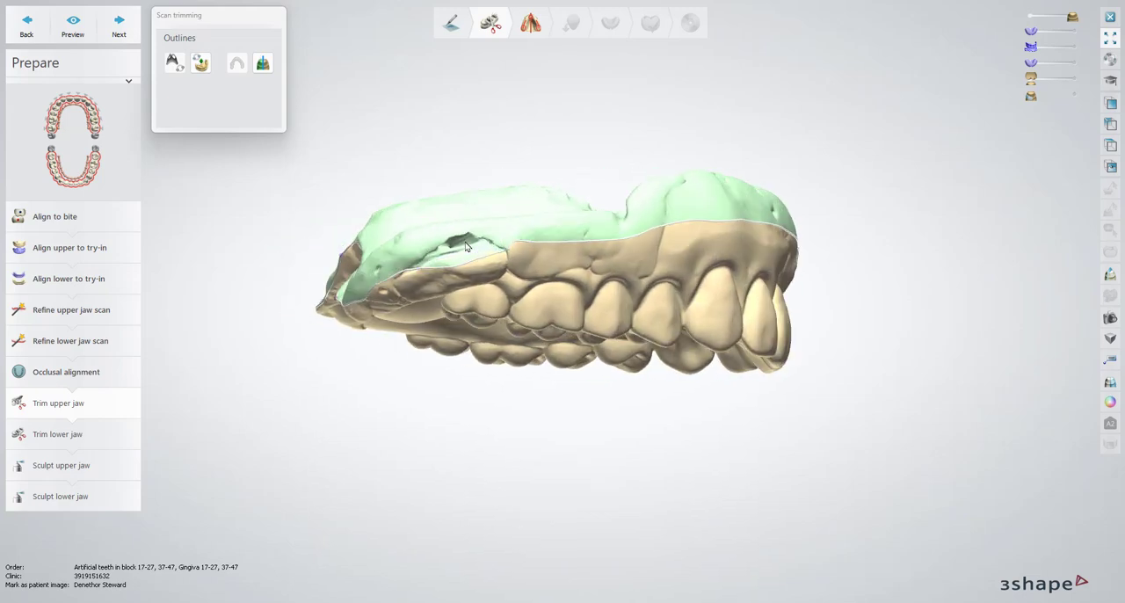
pyautogui.scroll(4, 451, 251)
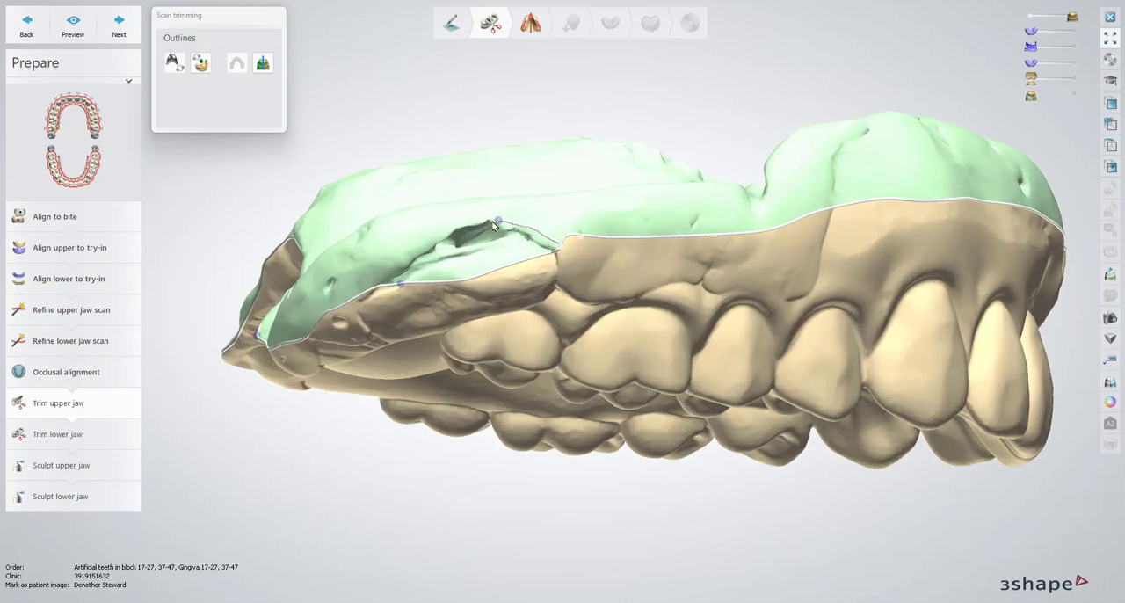
pyautogui.moveTo(494, 227); pyautogui.dragTo(447, 233)
pyautogui.moveTo(383, 286); pyautogui.dragTo(384, 284)
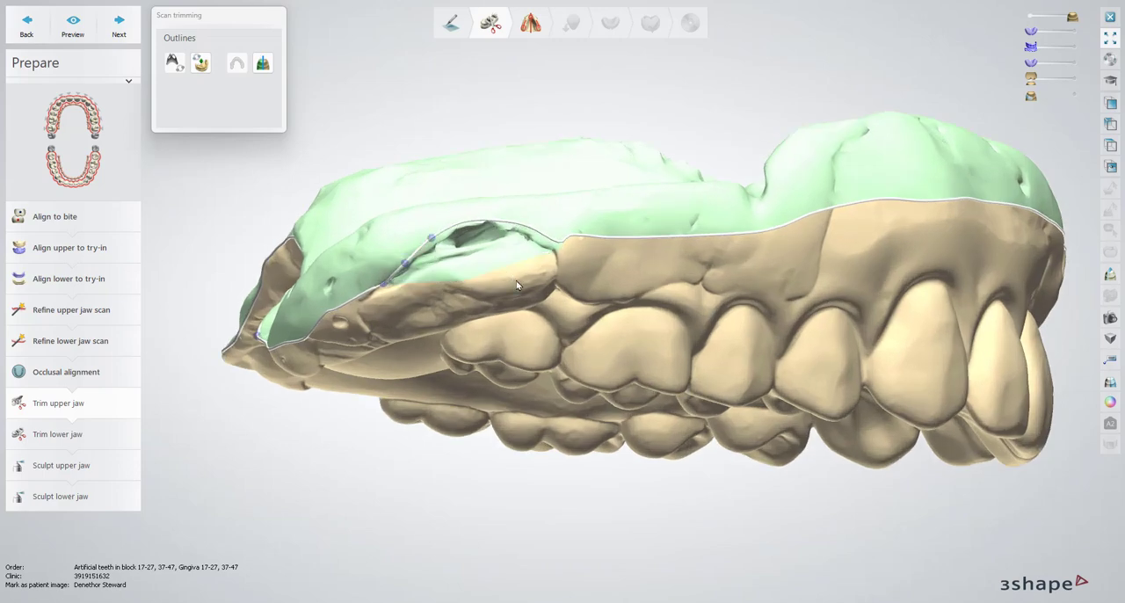
pyautogui.moveTo(344, 338); pyautogui.dragTo(546, 334, button='right')
pyautogui.click(74, 101)
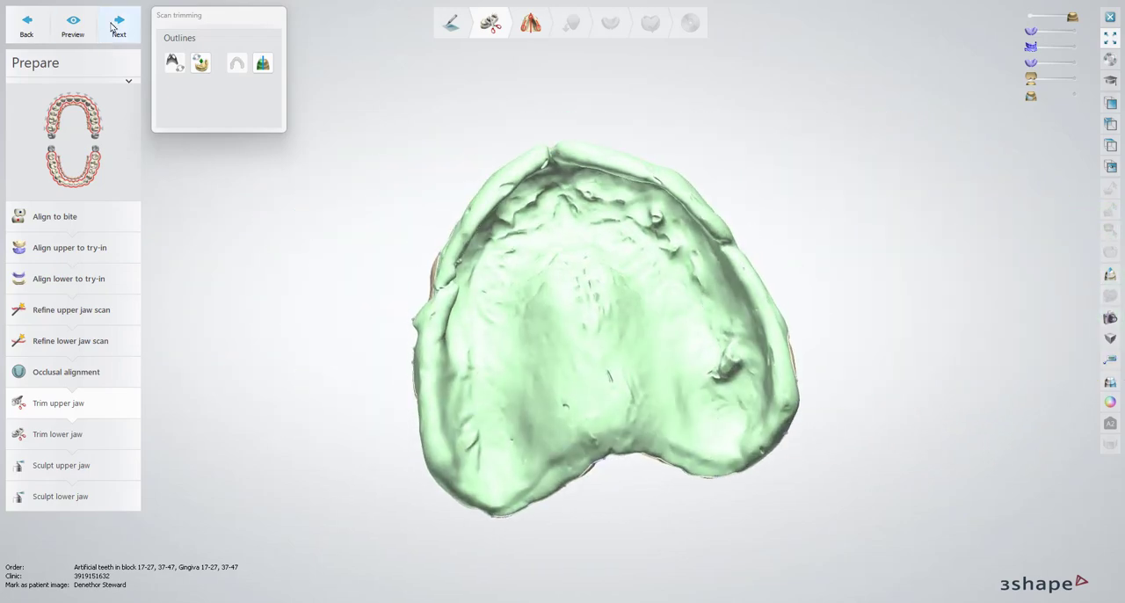
# Proceed to Trim lower jaw and overlay the purple lower try-in model to compare it with the wash scan and existing spline
pyautogui.click(114, 27)
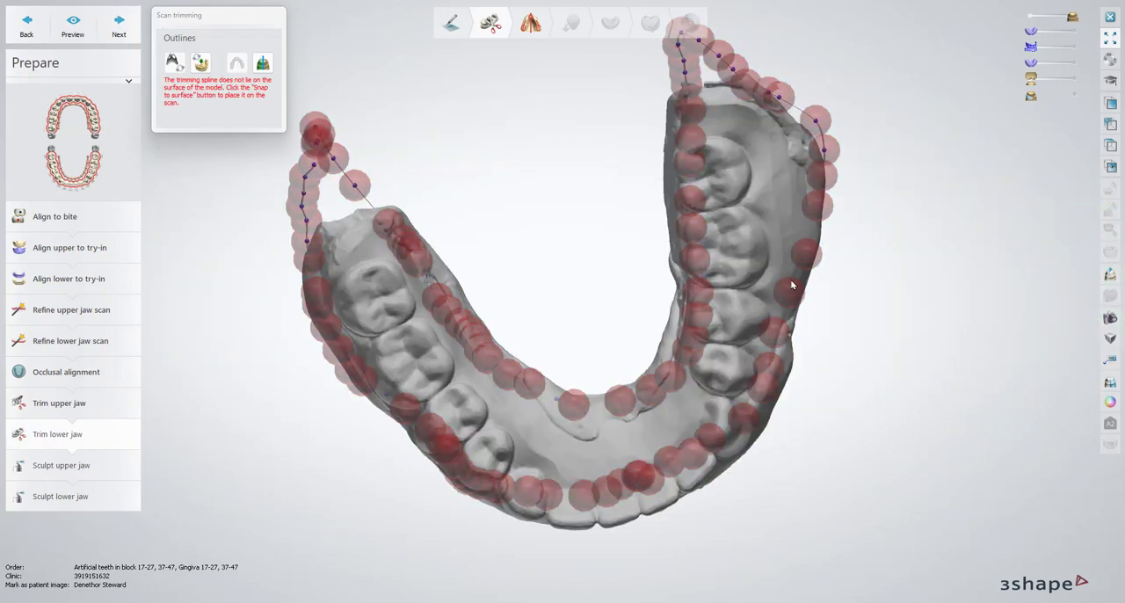
pyautogui.moveTo(789, 433); pyautogui.dragTo(807, 296, button='right')
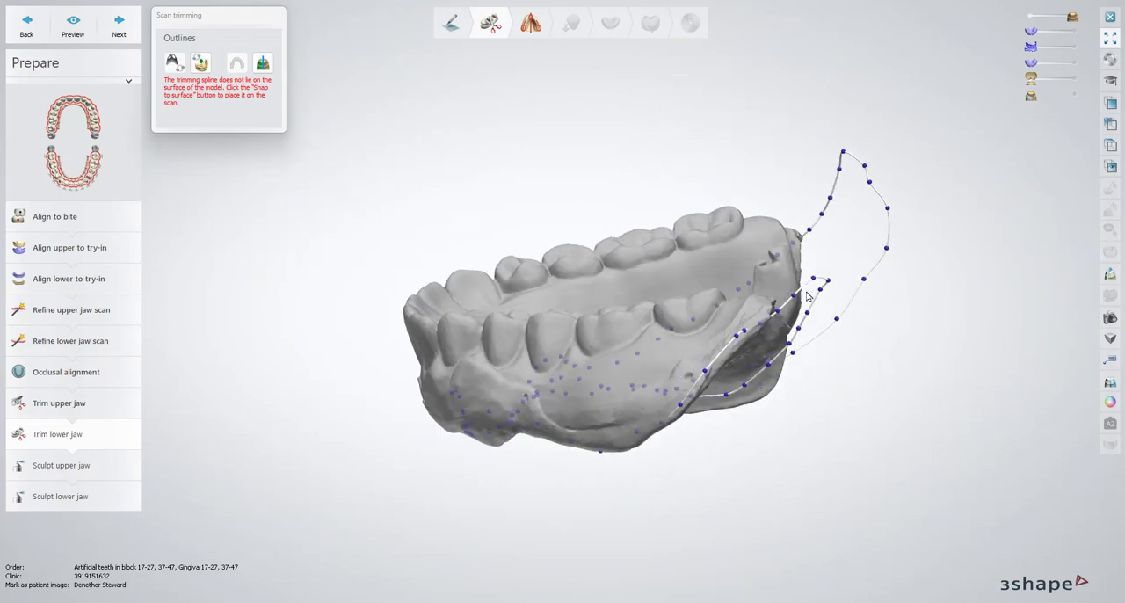
pyautogui.moveTo(634, 413); pyautogui.dragTo(1011, 39, button='right')
pyautogui.click(1073, 62)
pyautogui.moveTo(606, 216); pyautogui.dragTo(328, 255, button='right')
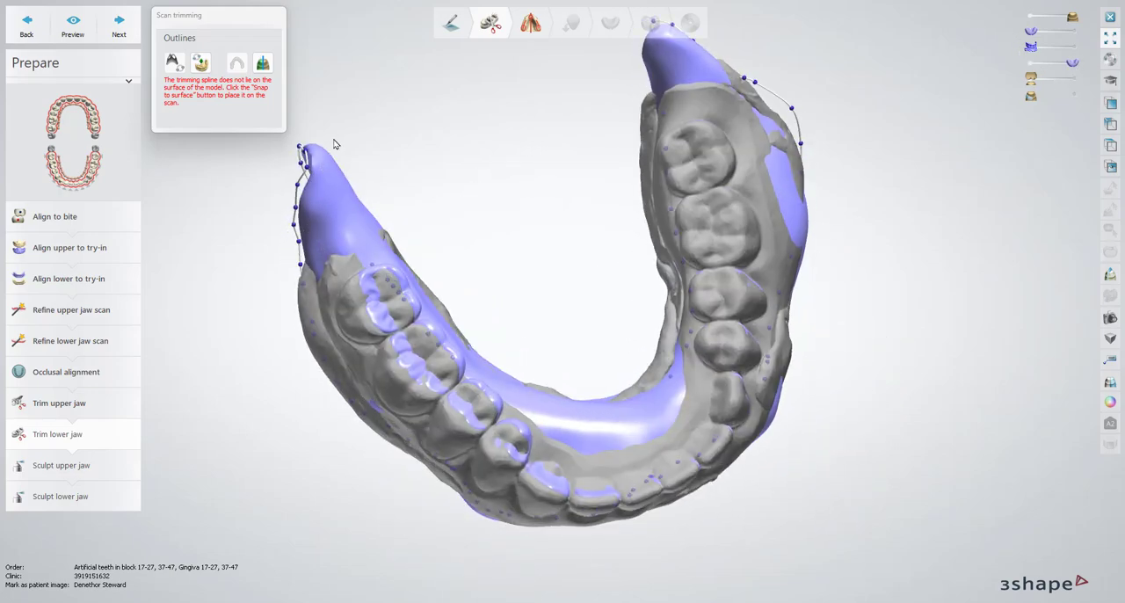
pyautogui.moveTo(701, 275); pyautogui.dragTo(680, 189, button='right')
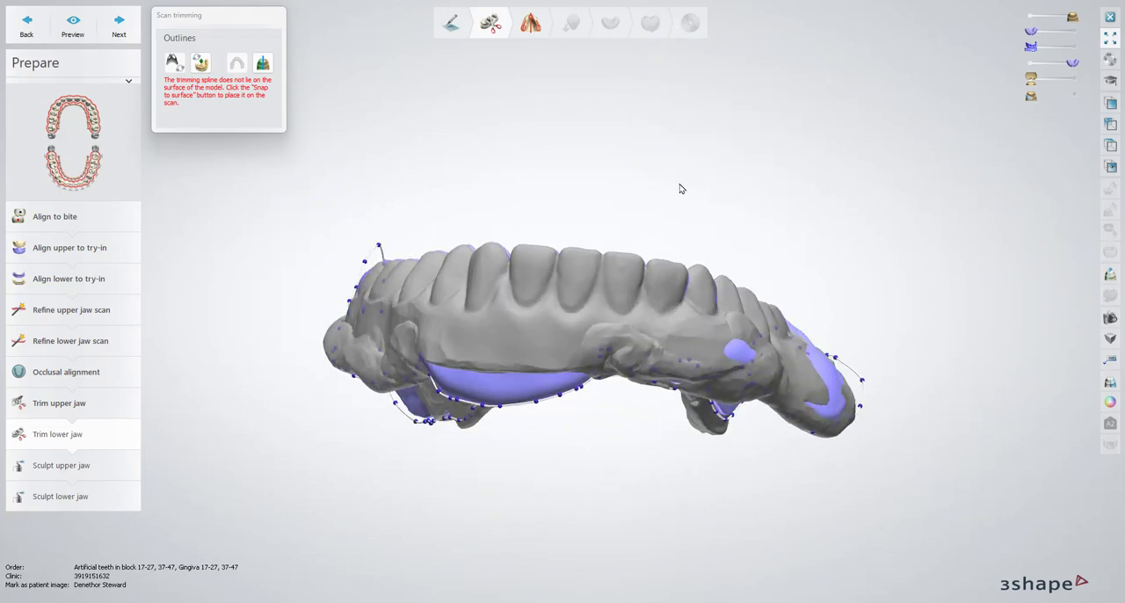
# Hide the purple lower try-in model and delete the existing trimming spline from the lower wash scan
pyautogui.click(1029, 61)
pyautogui.moveTo(673, 371); pyautogui.dragTo(554, 156, button='right')
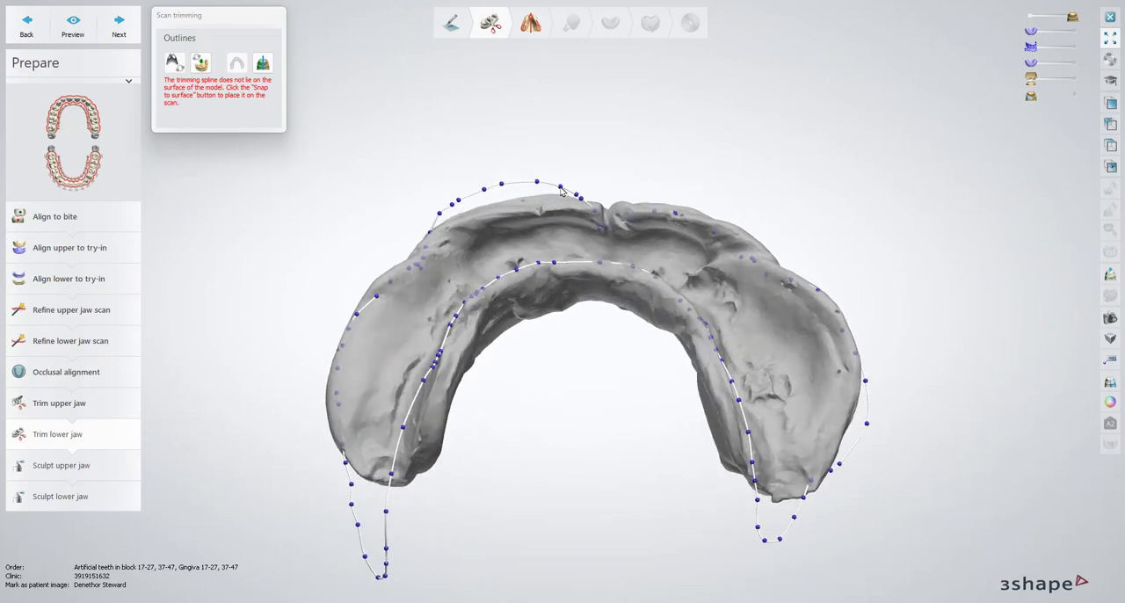
pyautogui.rightClick(561, 190)
pyautogui.click(606, 224)
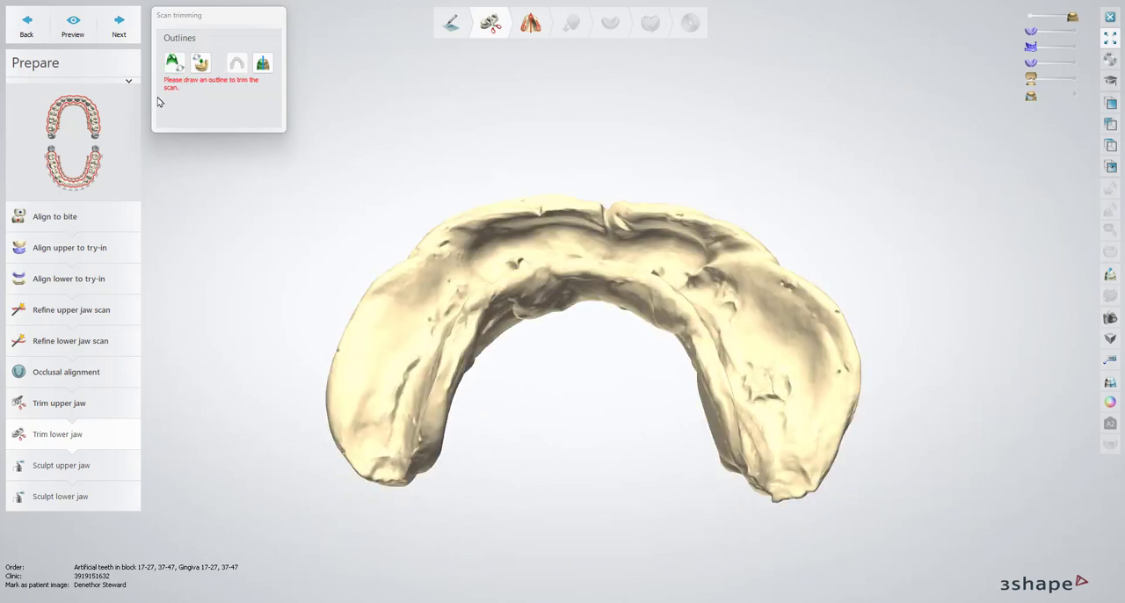
# Draw a new closed trimming outline on the lower wash scan along the outer flange, around both rear ends and across the inner side
pyautogui.click(174, 61)
pyautogui.moveTo(446, 297); pyautogui.dragTo(450, 265, button='right')
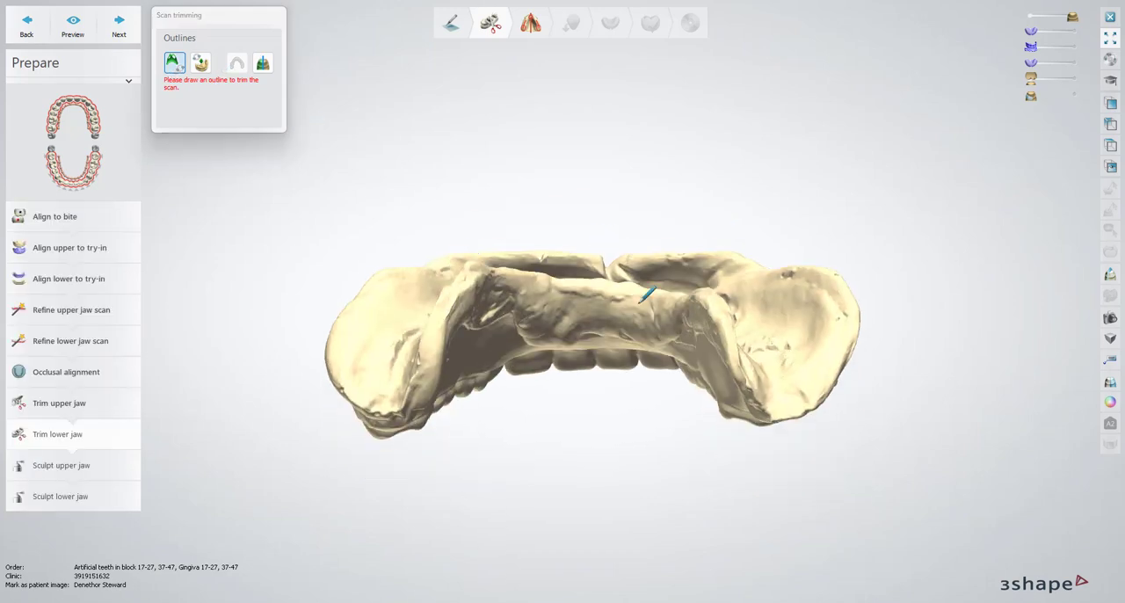
pyautogui.moveTo(624, 314); pyautogui.dragTo(614, 316, button='right')
pyautogui.click(838, 328)
pyautogui.click(836, 282)
pyautogui.click(844, 345)
pyautogui.moveTo(838, 328)
pyautogui.mouseDown(button='right')
pyautogui.moveTo(795, 226)
pyautogui.moveTo(763, 187)
pyautogui.mouseUp(button='right')
pyautogui.click(694, 342)
pyautogui.click(635, 381)
pyautogui.click(580, 392)
pyautogui.moveTo(580, 392)
pyautogui.mouseDown(button='right')
pyautogui.moveTo(485, 401)
pyautogui.moveTo(872, 357)
pyautogui.mouseUp(button='right')
pyautogui.click(873, 357)
pyautogui.moveTo(775, 406); pyautogui.dragTo(703, 381, button='right')
pyautogui.click(656, 356)
pyautogui.click(605, 350)
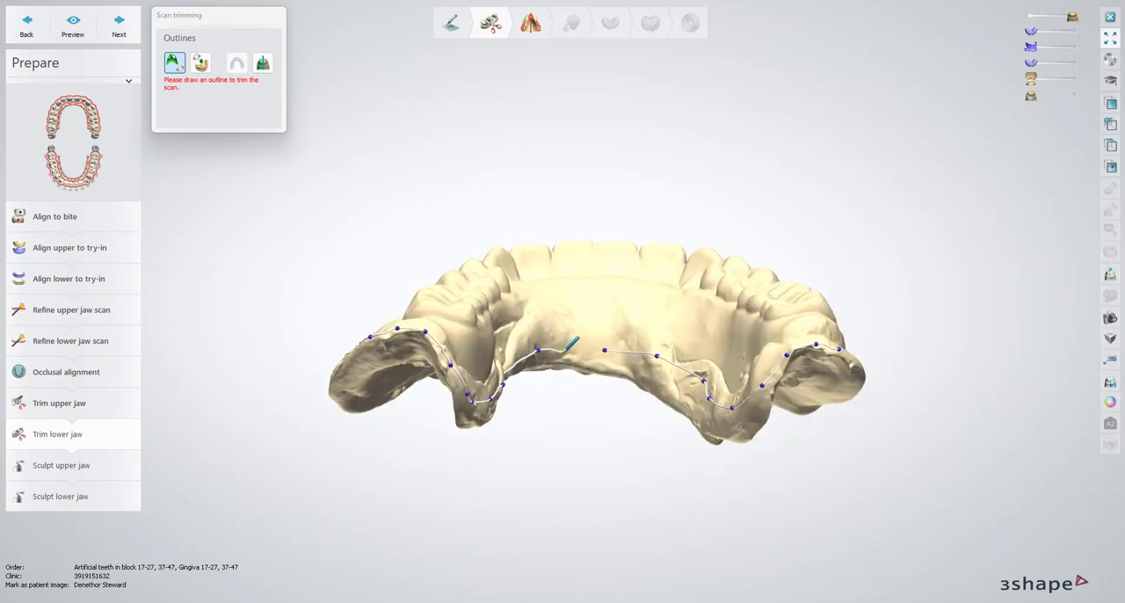
pyautogui.doubleClick(563, 352)
# Use Fast edit line on the new lower spline to redraw it along the outer flange and around the rear ends
pyautogui.moveTo(654, 448); pyautogui.dragTo(584, 382, button='right')
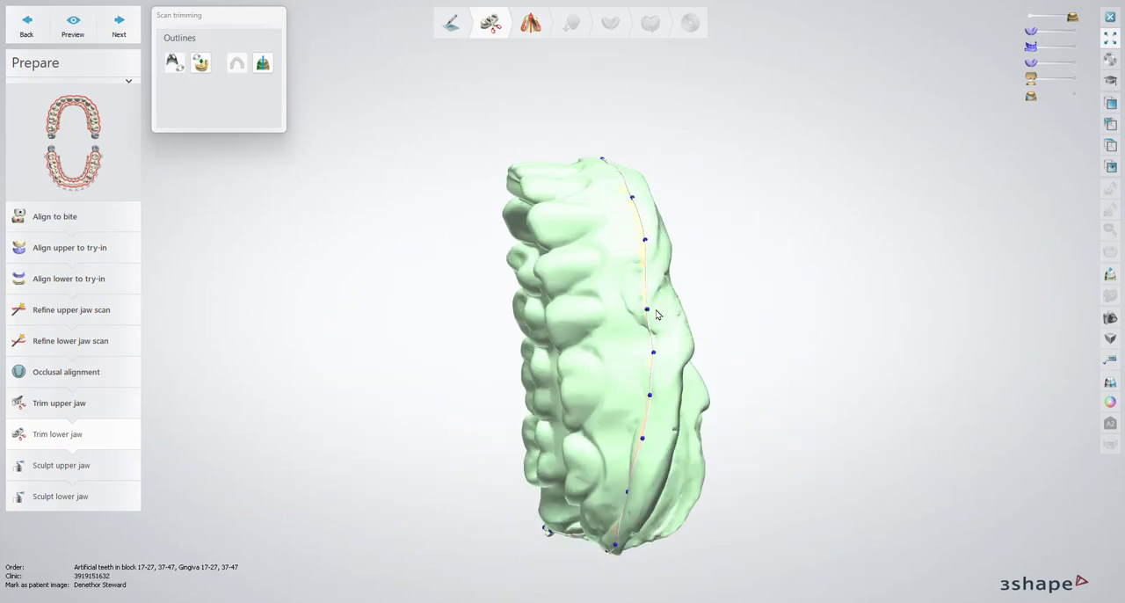
pyautogui.rightClick(648, 311)
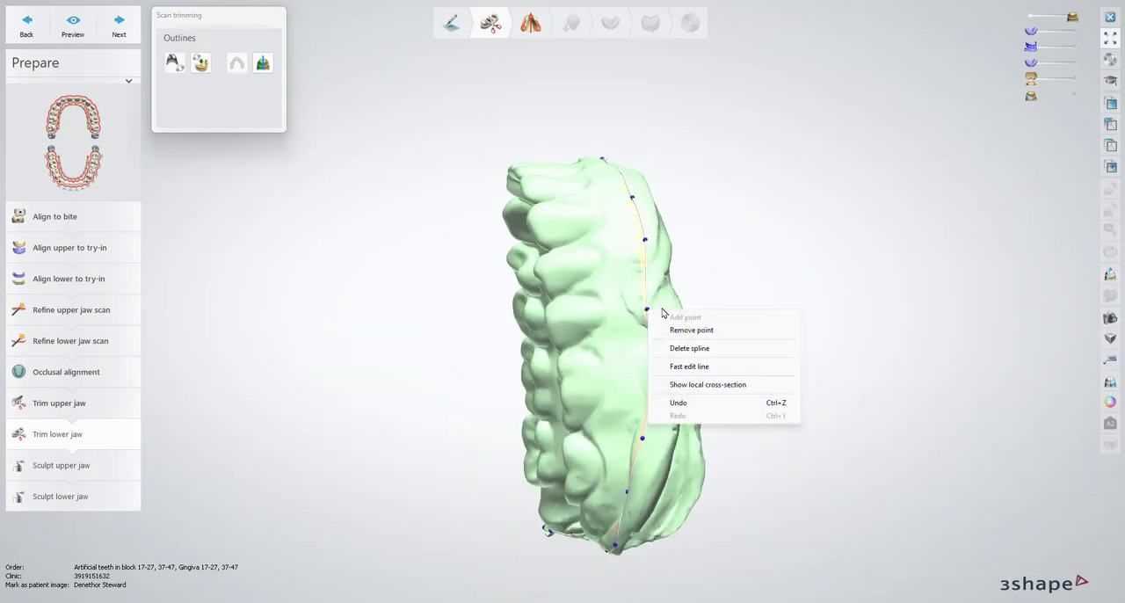
pyautogui.click(713, 369)
pyautogui.moveTo(675, 365); pyautogui.dragTo(736, 347, button='right')
pyautogui.click(819, 333)
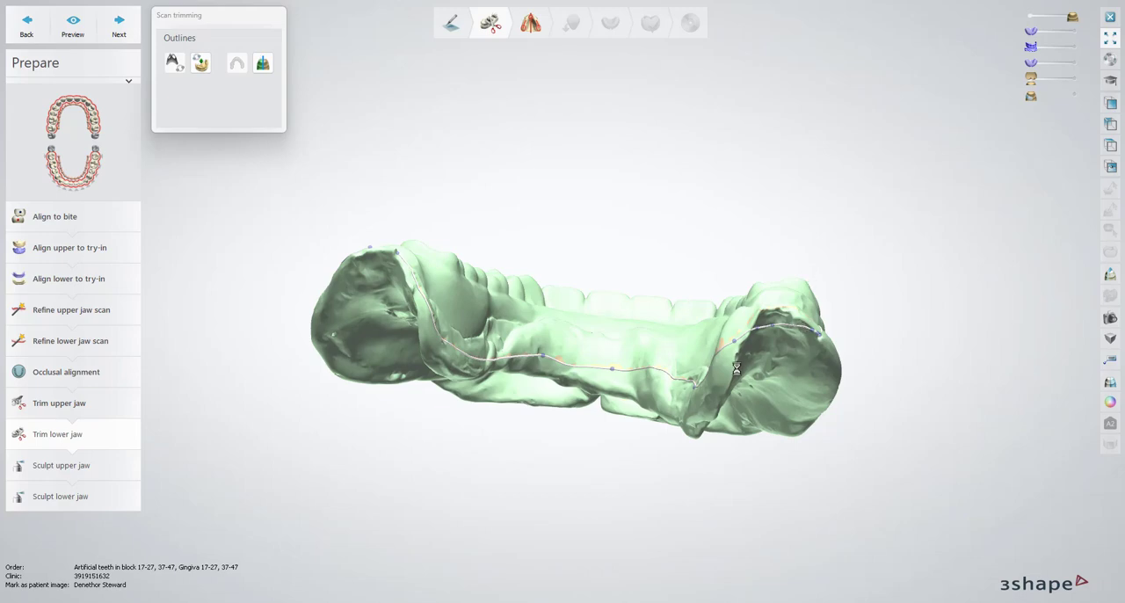
pyautogui.moveTo(384, 289); pyautogui.dragTo(411, 296, button='right')
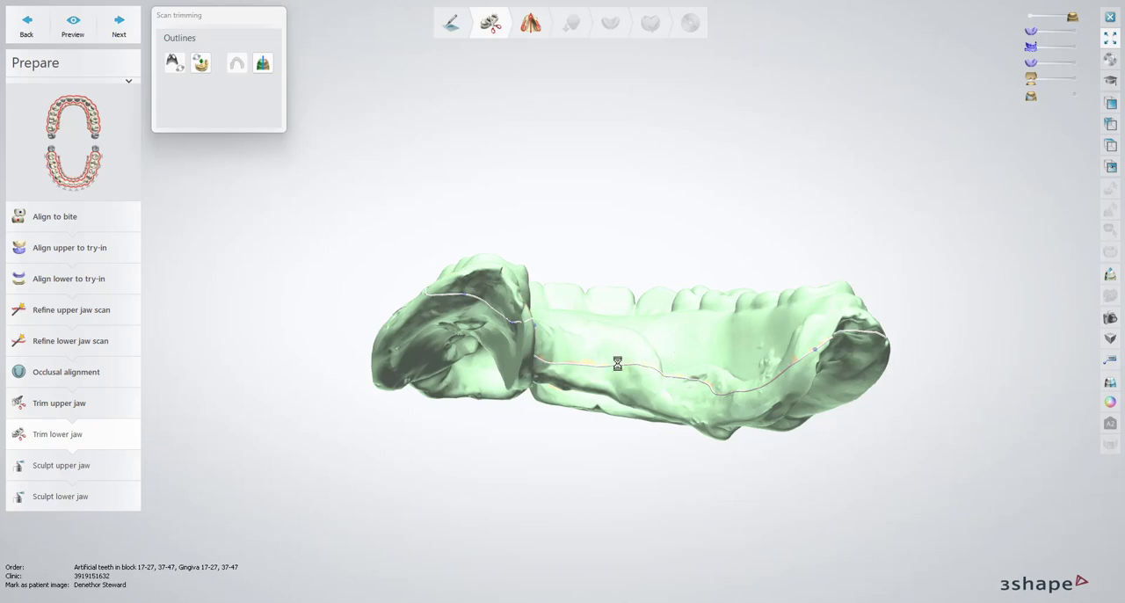
# Lower the trimming line on the inner right flange of the lower scan below the uneven ridge
pyautogui.moveTo(665, 367); pyautogui.dragTo(594, 366, button='right')
pyautogui.scroll(4, 594, 367)
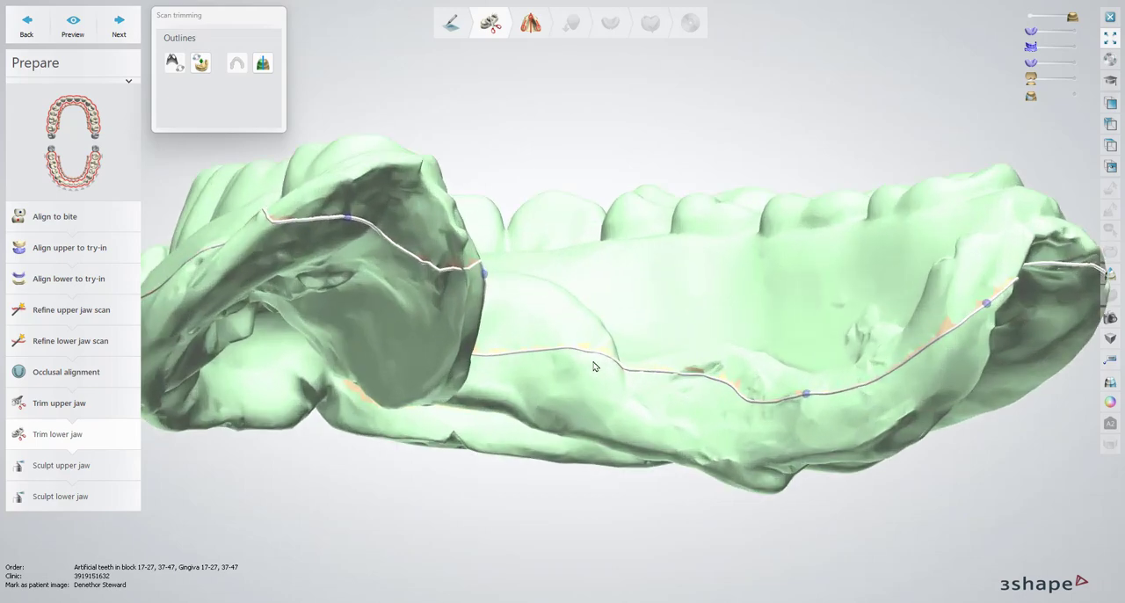
pyautogui.moveTo(647, 385); pyautogui.dragTo(809, 402)
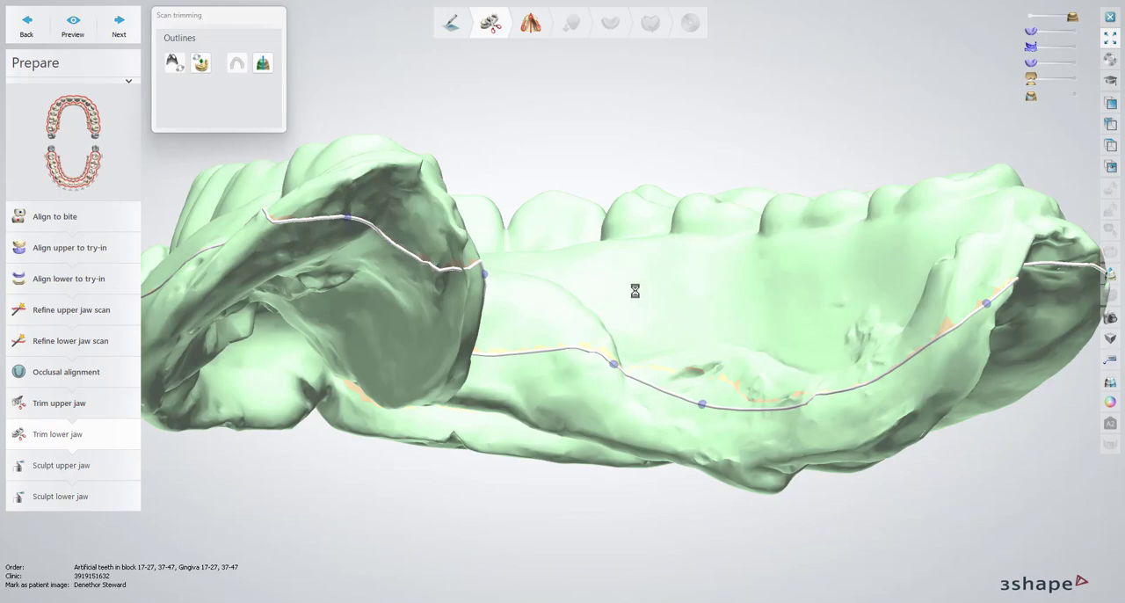
# Redraw the lower trimming line across the front flange and around the left rear end, inverting the trim selection to the tissue side
pyautogui.moveTo(623, 301); pyautogui.dragTo(395, 293, button='right')
pyautogui.moveTo(471, 353); pyautogui.dragTo(784, 346)
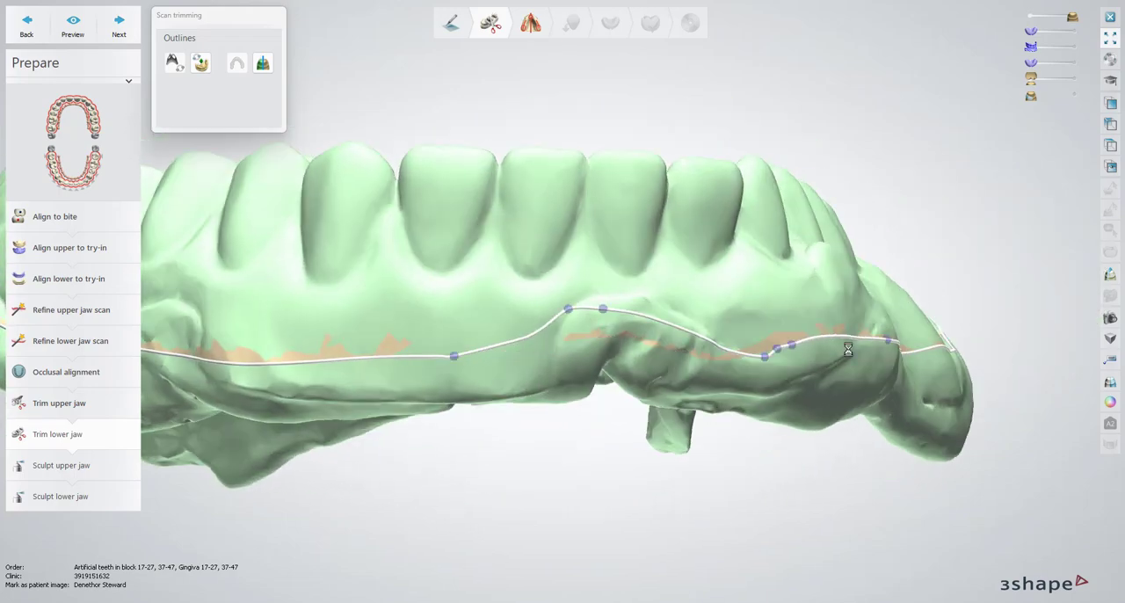
pyautogui.moveTo(870, 367); pyautogui.dragTo(457, 343, button='right')
pyautogui.moveTo(293, 271)
pyautogui.mouseDown()
pyautogui.moveTo(413, 257)
pyautogui.moveTo(492, 339)
pyautogui.mouseUp()
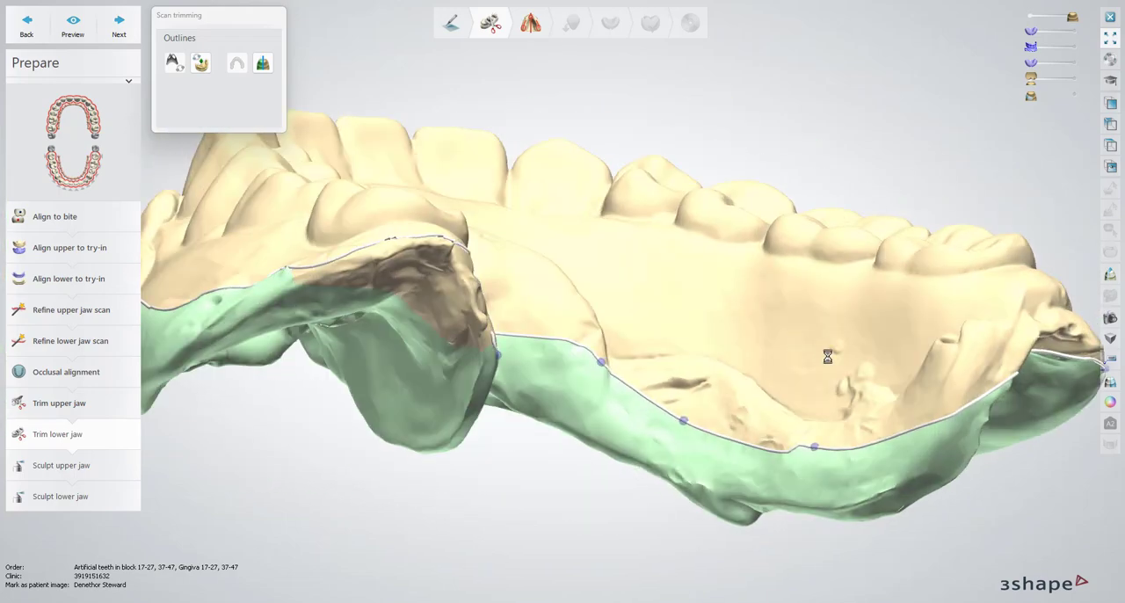
# Refine the lower trimming line around the left rear end so it follows the edge behind the last molar
pyautogui.moveTo(829, 356)
pyautogui.mouseDown(button='right')
pyautogui.moveTo(323, 322)
pyautogui.moveTo(285, 308)
pyautogui.mouseUp(button='right')
pyautogui.moveTo(269, 329); pyautogui.dragTo(372, 427)
pyautogui.moveTo(545, 413); pyautogui.dragTo(527, 527, button='right')
pyautogui.moveTo(170, 260); pyautogui.dragTo(269, 336)
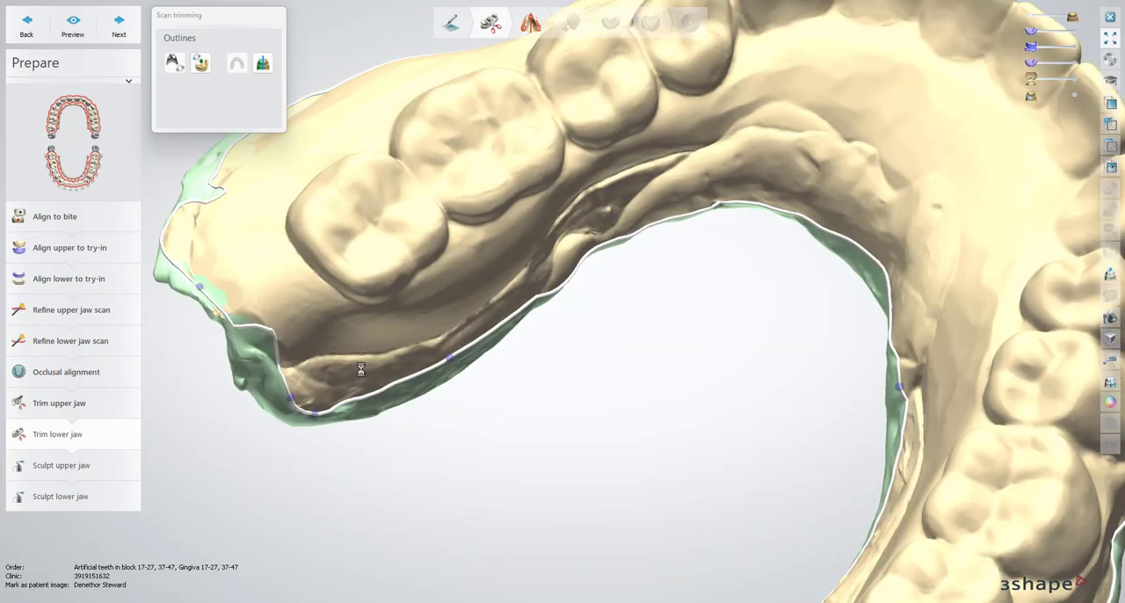
pyautogui.moveTo(361, 367); pyautogui.dragTo(352, 273, button='right')
pyautogui.moveTo(220, 307); pyautogui.dragTo(285, 369)
pyautogui.moveTo(285, 374); pyautogui.dragTo(569, 409, button='right')
# Raise the lower trimming line along the inner left flange and across the inner front section
pyautogui.moveTo(312, 393); pyautogui.dragTo(442, 412)
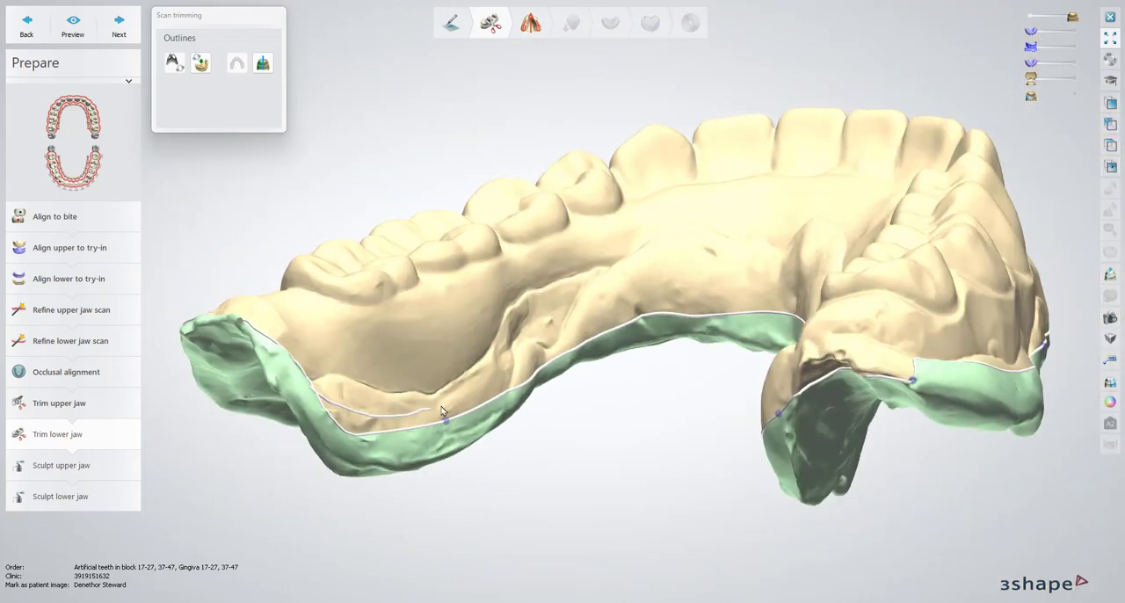
pyautogui.moveTo(530, 354)
pyautogui.mouseDown()
pyautogui.moveTo(628, 290)
pyautogui.moveTo(744, 284)
pyautogui.mouseUp()
pyautogui.moveTo(809, 302); pyautogui.dragTo(810, 304)
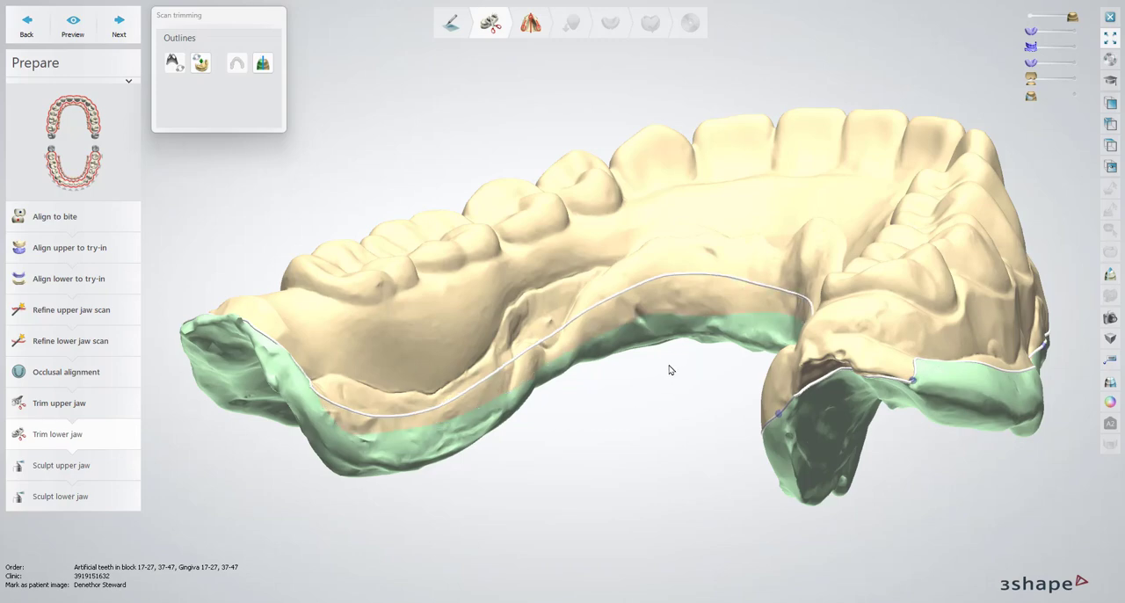
# Refine the lower trimming line along the inner right flange and proceed to Sculpt upper jaw
pyautogui.moveTo(668, 364); pyautogui.dragTo(794, 299, button='right')
pyautogui.moveTo(773, 301); pyautogui.dragTo(980, 442)
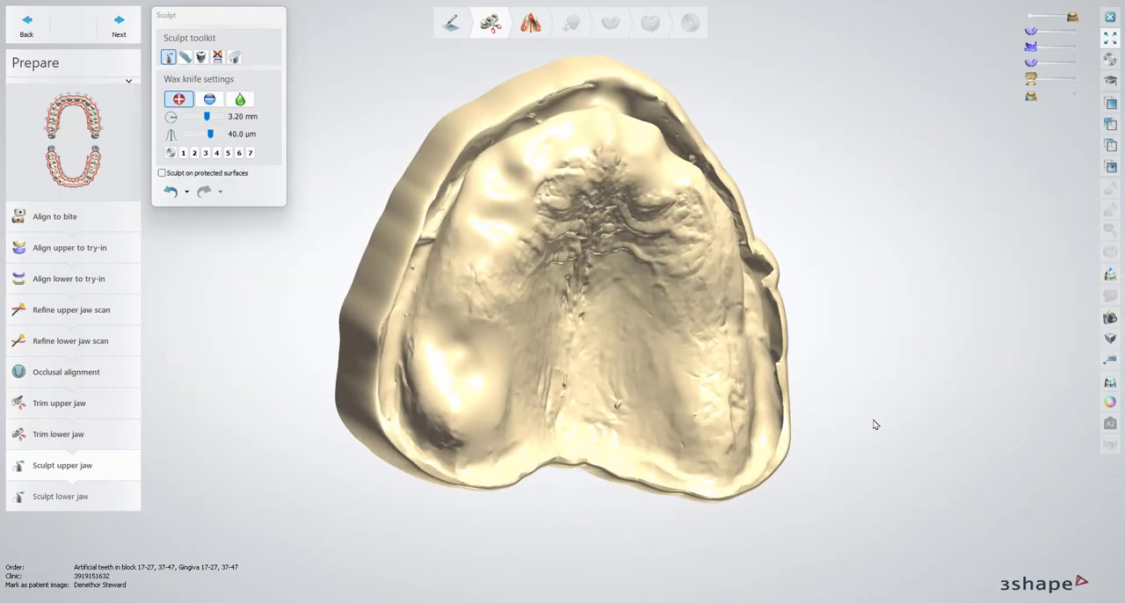
pyautogui.moveTo(875, 424)
pyautogui.mouseDown(button='right')
pyautogui.moveTo(854, 407)
pyautogui.moveTo(851, 326)
pyautogui.mouseUp(button='right')
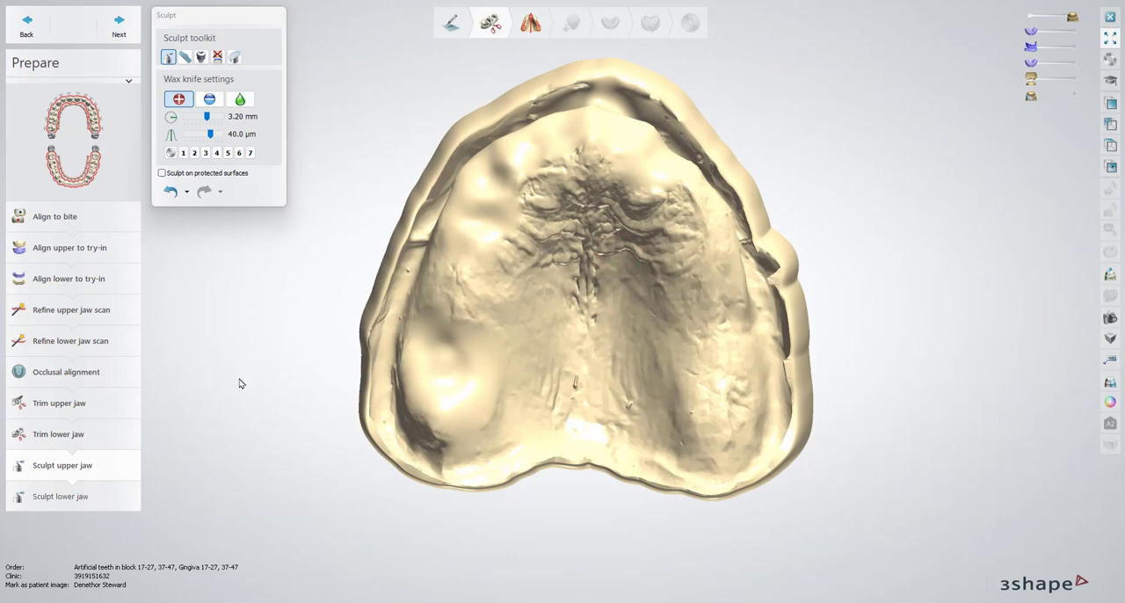
# Undo all previous sculpting on the upper jaw scan
pyautogui.click(186, 192)
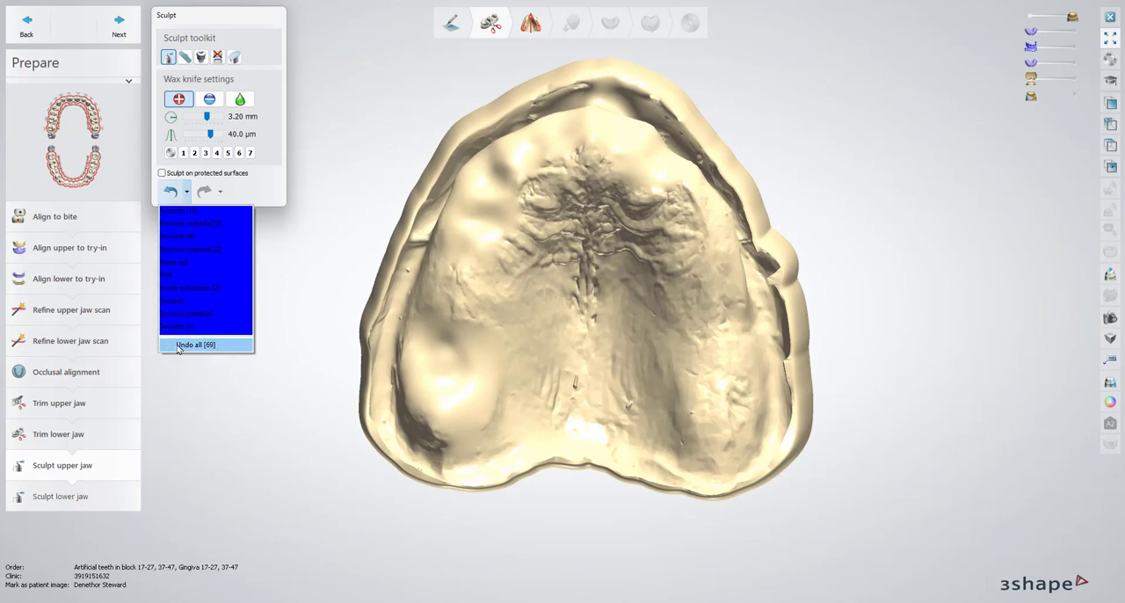
pyautogui.click(217, 347)
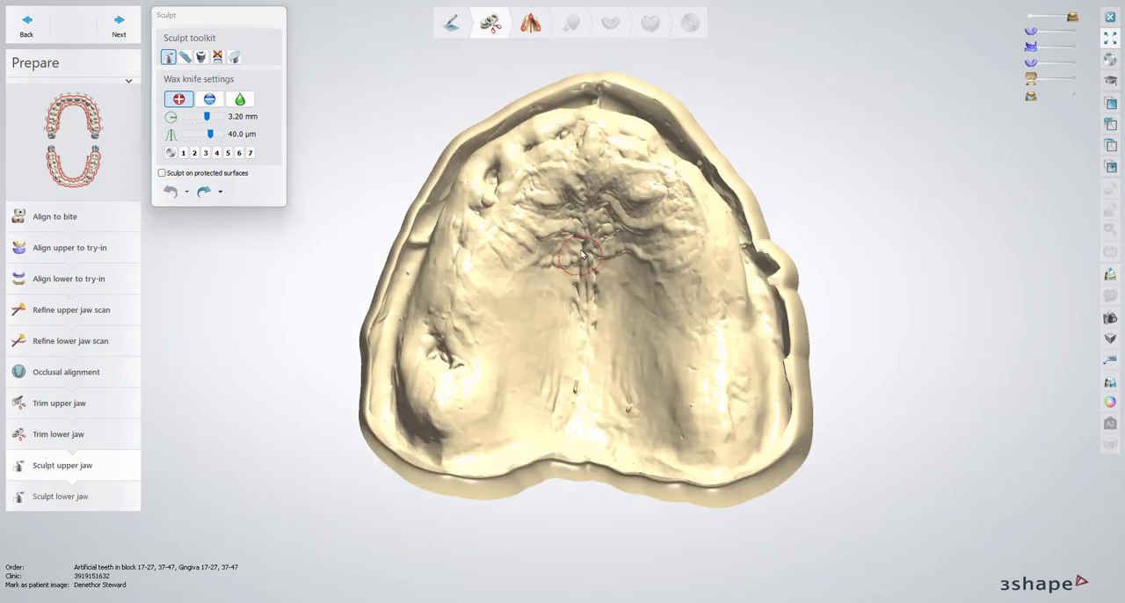
pyautogui.moveTo(581, 254)
pyautogui.mouseDown(button='right')
pyautogui.moveTo(588, 206)
pyautogui.moveTo(586, 286)
pyautogui.moveTo(581, 215)
pyautogui.moveTo(575, 278)
pyautogui.mouseUp(button='right')
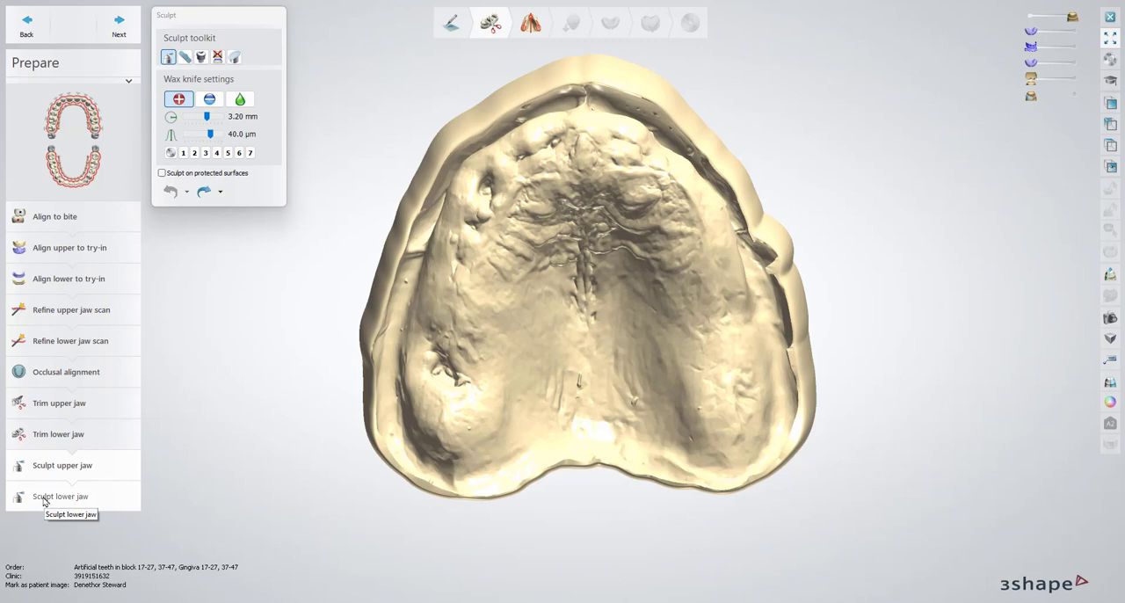
# Smooth the small blemish at the rear midline of the palate and set the wax knife radius to 1.40 mm
pyautogui.moveTo(434, 392); pyautogui.dragTo(452, 349, button='right')
pyautogui.click(240, 99)
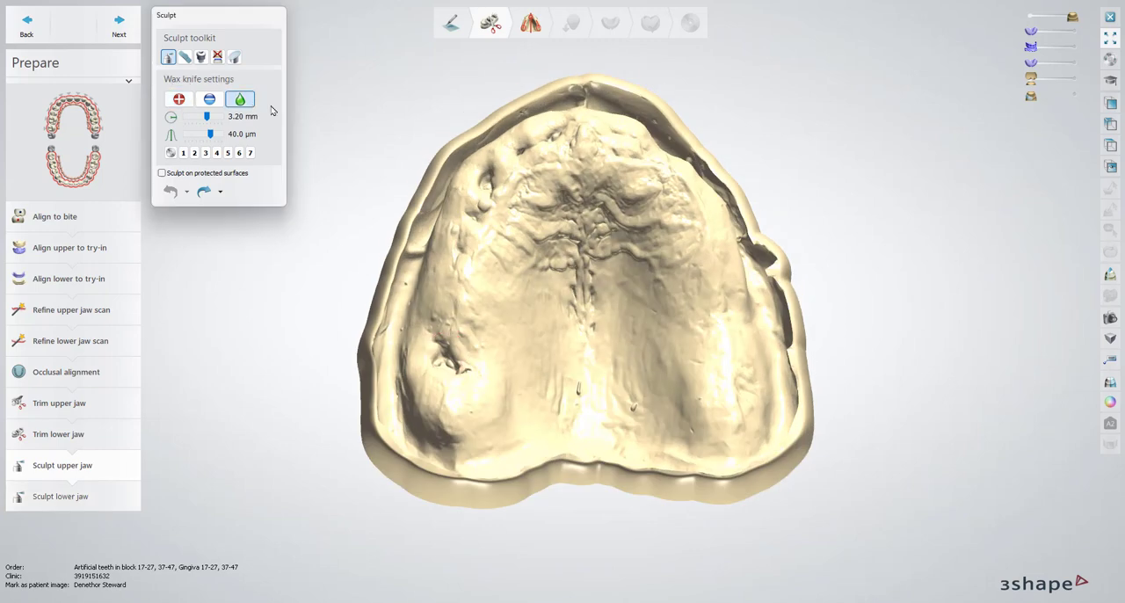
pyautogui.moveTo(587, 402); pyautogui.dragTo(577, 396, button='right')
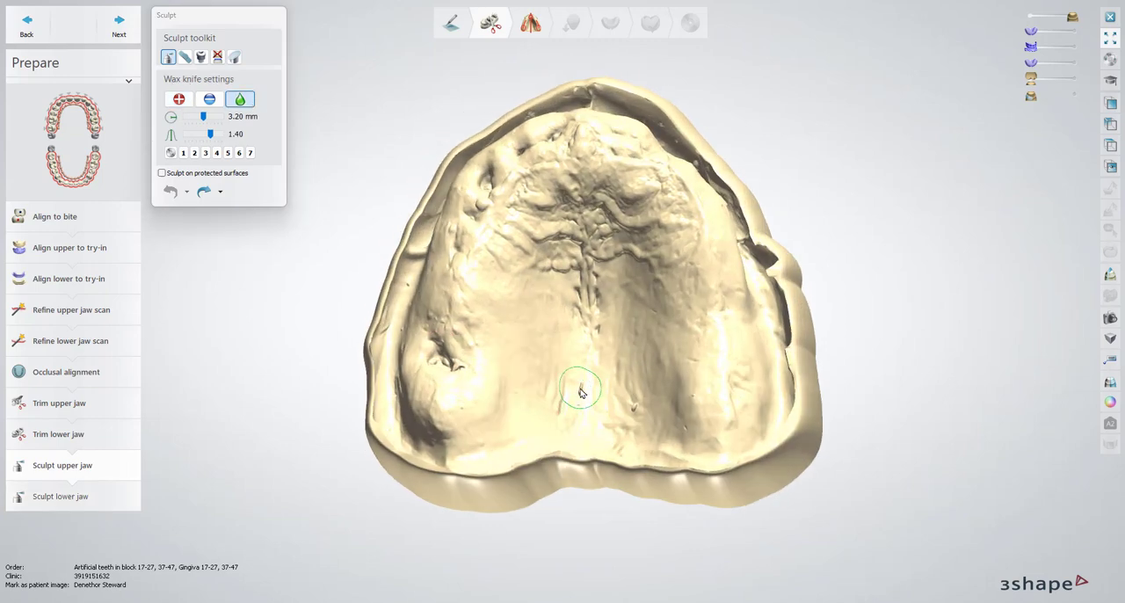
pyautogui.keyDown('shift'); pyautogui.scroll(-9, 580, 392); pyautogui.keyUp('shift')
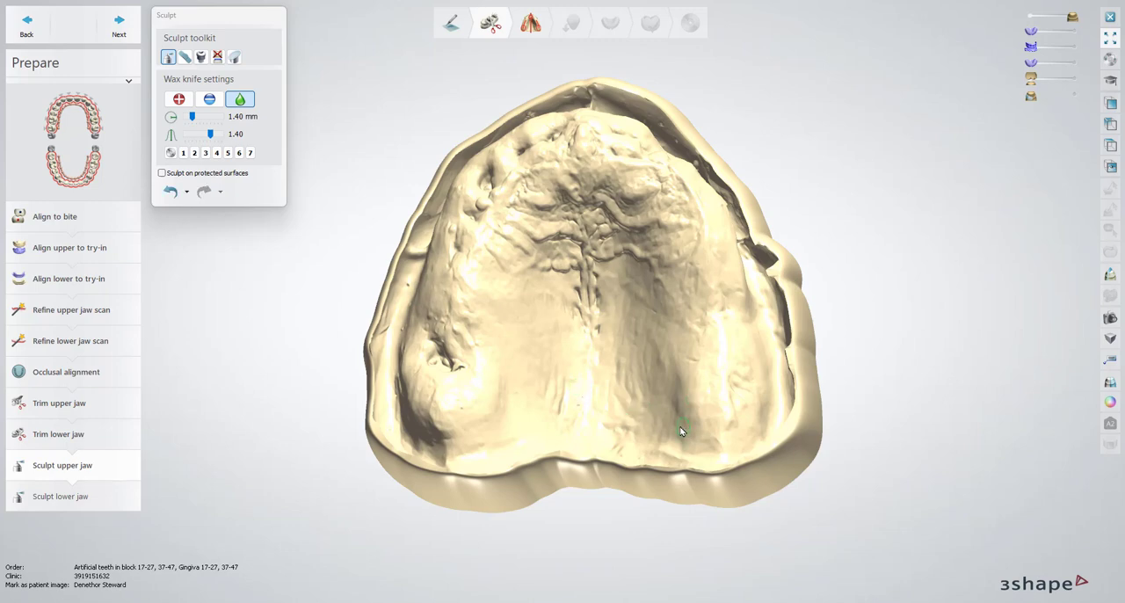
# Smooth irregularities on the upper jaw scan around the left rear pit and along the left ridge
pyautogui.moveTo(681, 431)
pyautogui.mouseDown(button='right')
pyautogui.moveTo(451, 384)
pyautogui.moveTo(458, 372)
pyautogui.mouseUp(button='right')
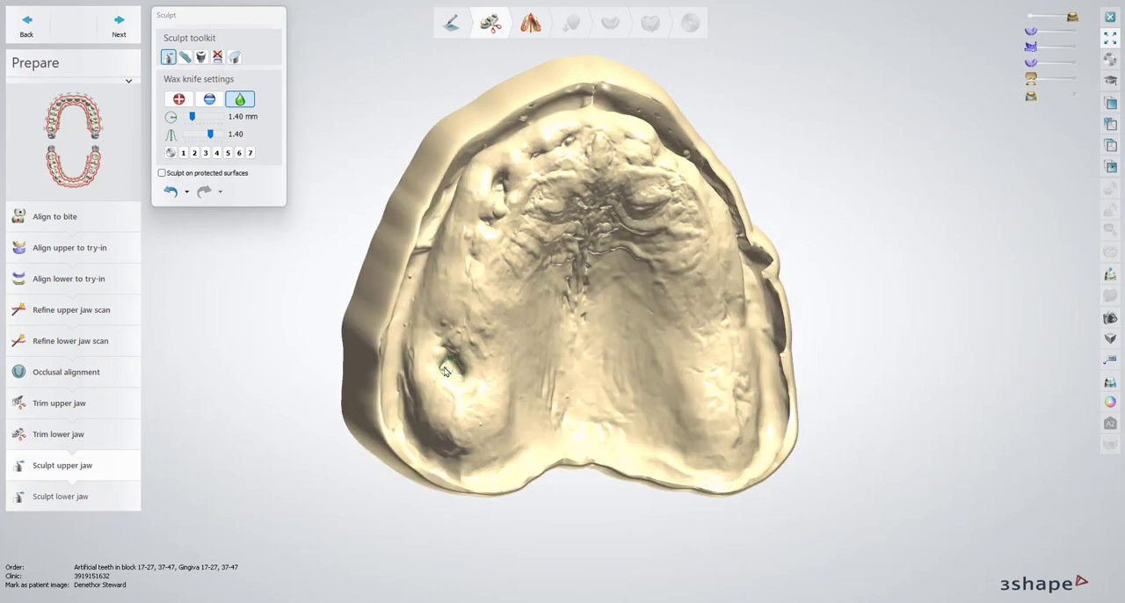
pyautogui.moveTo(516, 236)
pyautogui.mouseDown(button='right')
pyautogui.moveTo(518, 216)
pyautogui.moveTo(495, 191)
pyautogui.mouseUp(button='right')
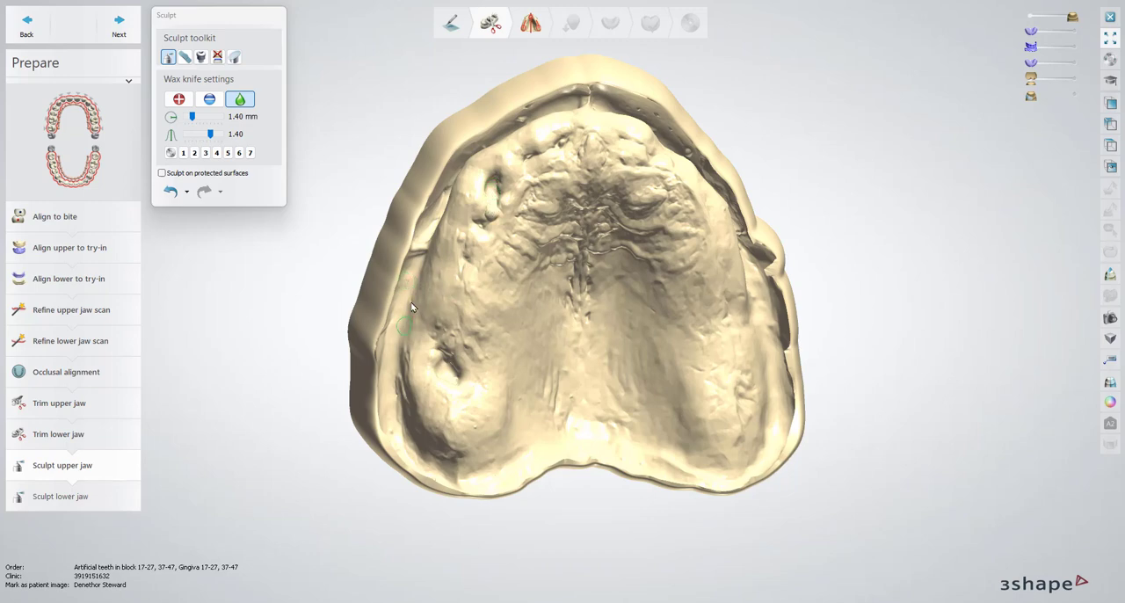
pyautogui.moveTo(412, 361)
pyautogui.mouseDown(button='right')
pyautogui.moveTo(670, 215)
pyautogui.moveTo(723, 296)
pyautogui.moveTo(796, 352)
pyautogui.moveTo(735, 224)
pyautogui.mouseUp(button='right')
# Smooth the notched edge along the right flange of the upper jaw scan
pyautogui.scroll(5, 718, 227)
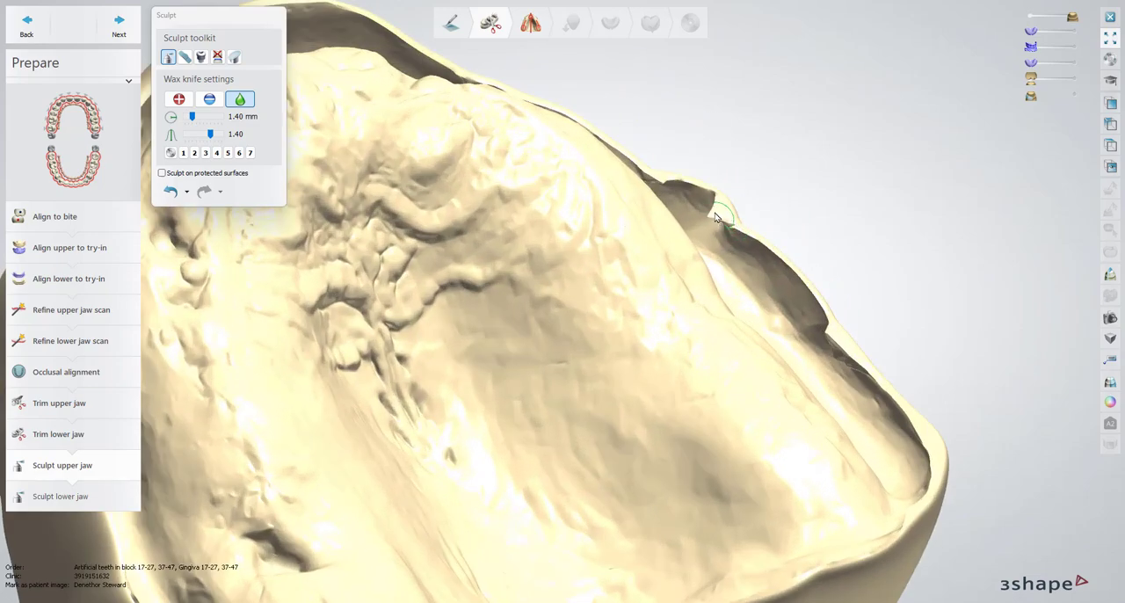
pyautogui.moveTo(716, 213)
pyautogui.mouseDown()
pyautogui.moveTo(654, 176)
pyautogui.moveTo(755, 237)
pyautogui.moveTo(829, 306)
pyautogui.moveTo(836, 348)
pyautogui.moveTo(813, 303)
pyautogui.moveTo(879, 384)
pyautogui.mouseUp()
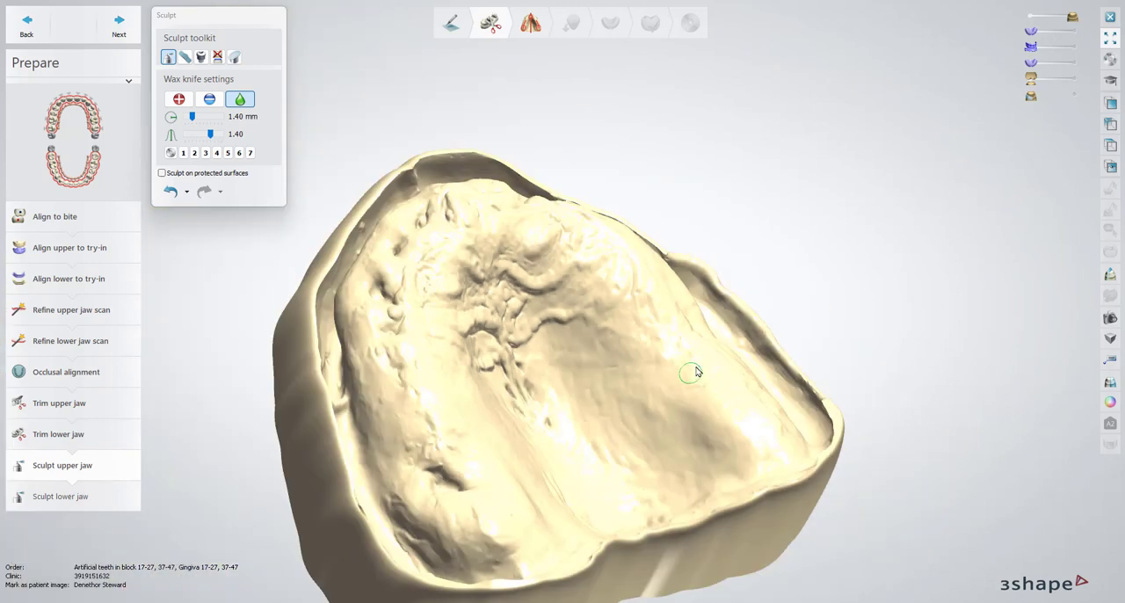
pyautogui.scroll(-2, 696, 371)
pyautogui.moveTo(696, 372); pyautogui.dragTo(396, 515, button='right')
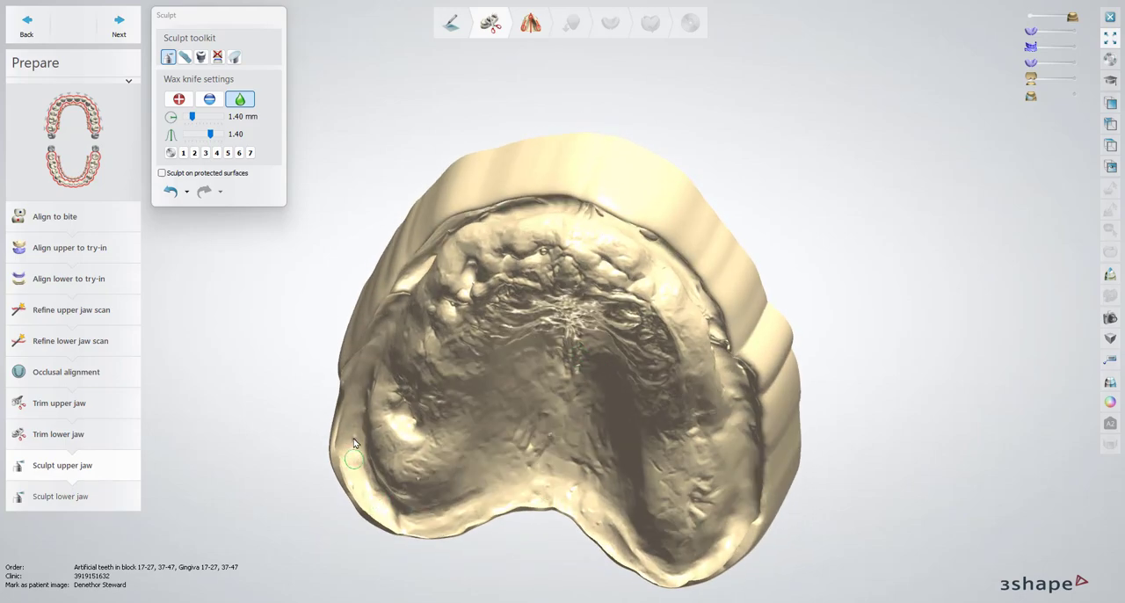
# Smooth the small bubbles along the front sulcus of the upper jaw scan
pyautogui.moveTo(409, 355); pyautogui.dragTo(499, 245, button='right')
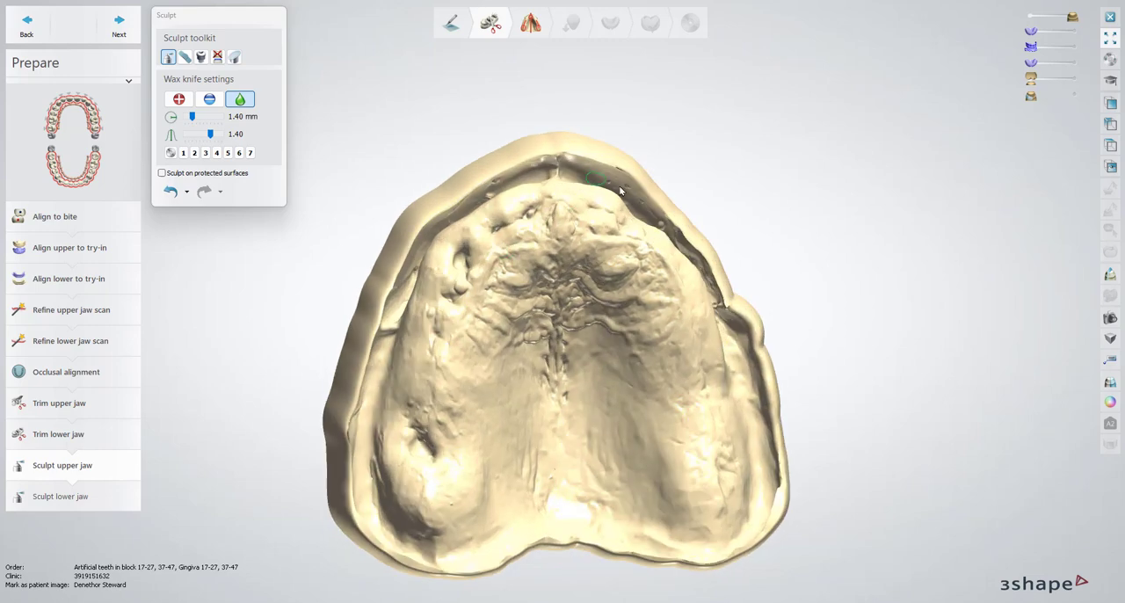
pyautogui.moveTo(675, 209); pyautogui.dragTo(617, 233, button='right')
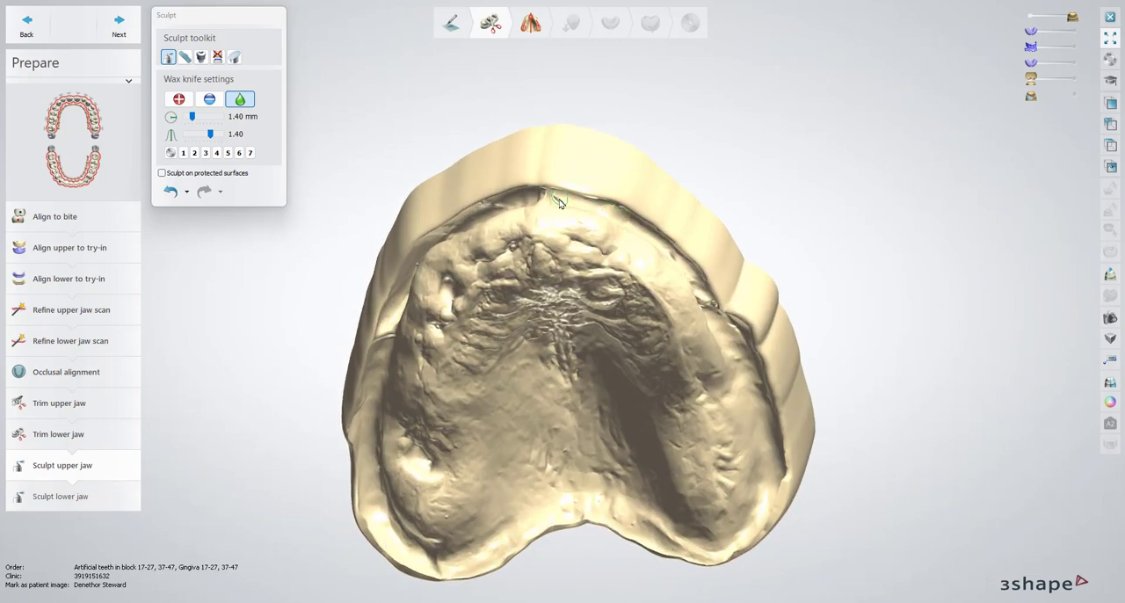
pyautogui.moveTo(504, 218); pyautogui.dragTo(482, 202, button='right')
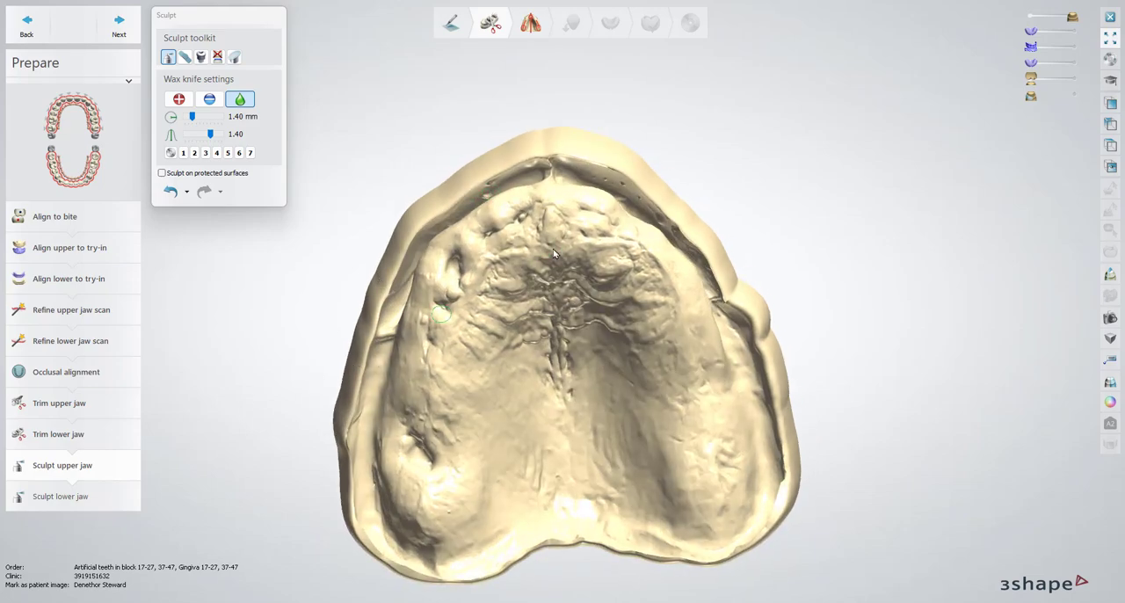
# Go to Sculpt lower jaw and undo all previous sculpting on the lower scan
pyautogui.click(51, 494)
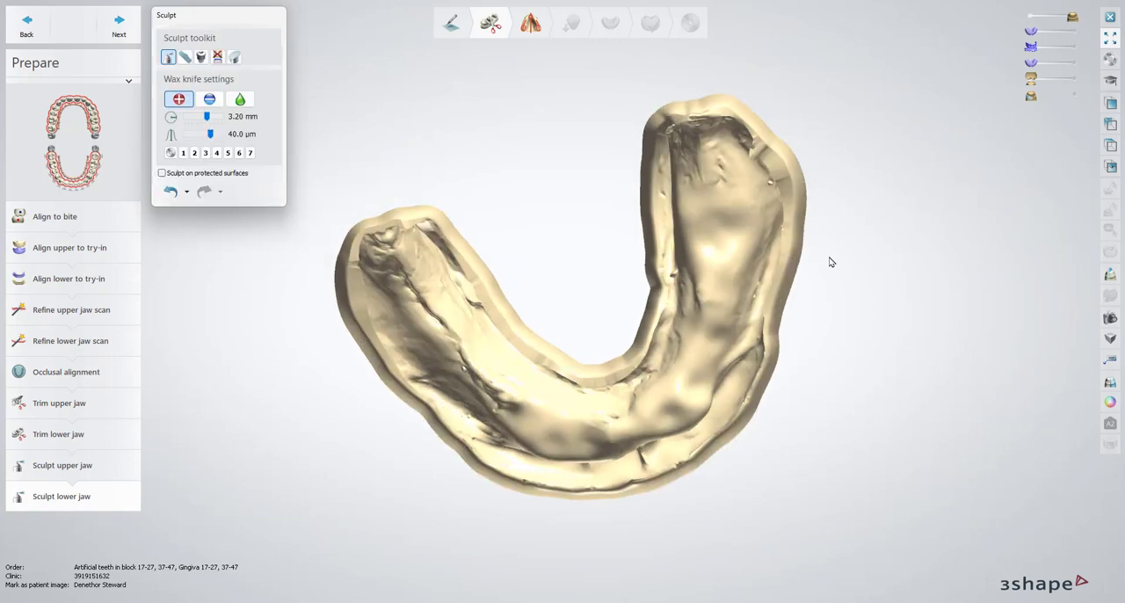
pyautogui.click(187, 192)
pyautogui.click(195, 279)
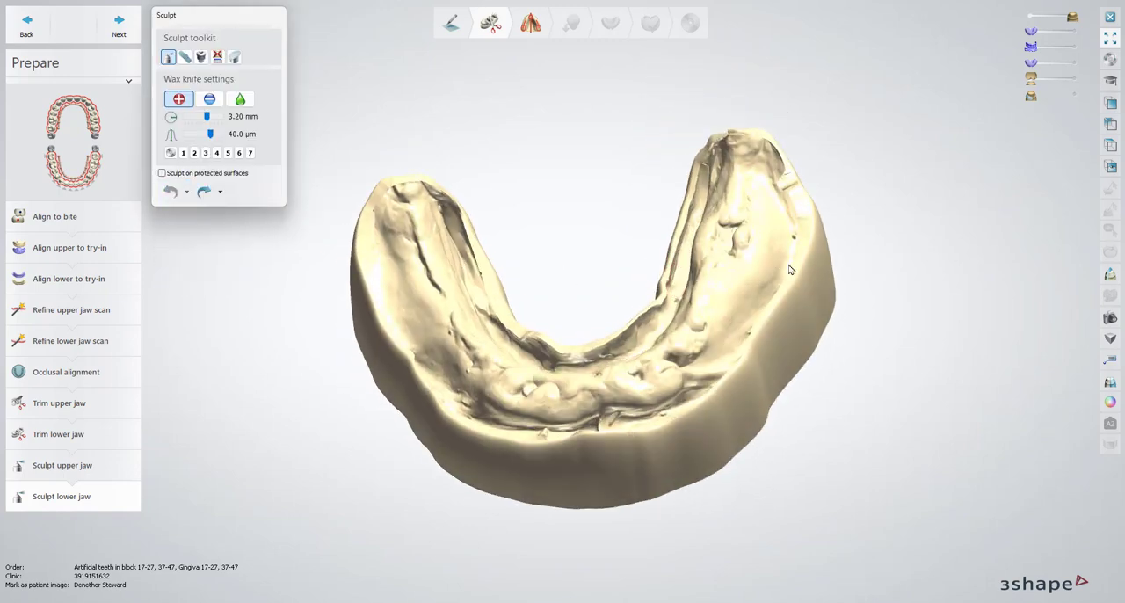
# Smooth the inner border and the front sulcus of the lower jaw scan with the wax knife at a 0.95 mm radius
pyautogui.moveTo(652, 269); pyautogui.dragTo(657, 311, button='right')
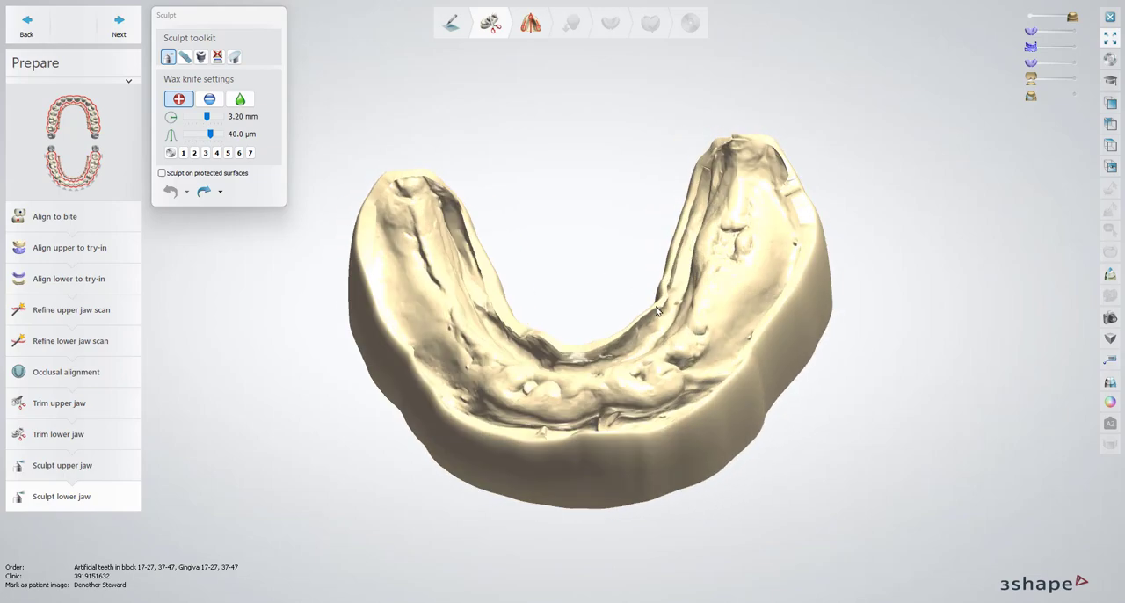
pyautogui.scroll(5, 657, 311)
pyautogui.click(240, 98)
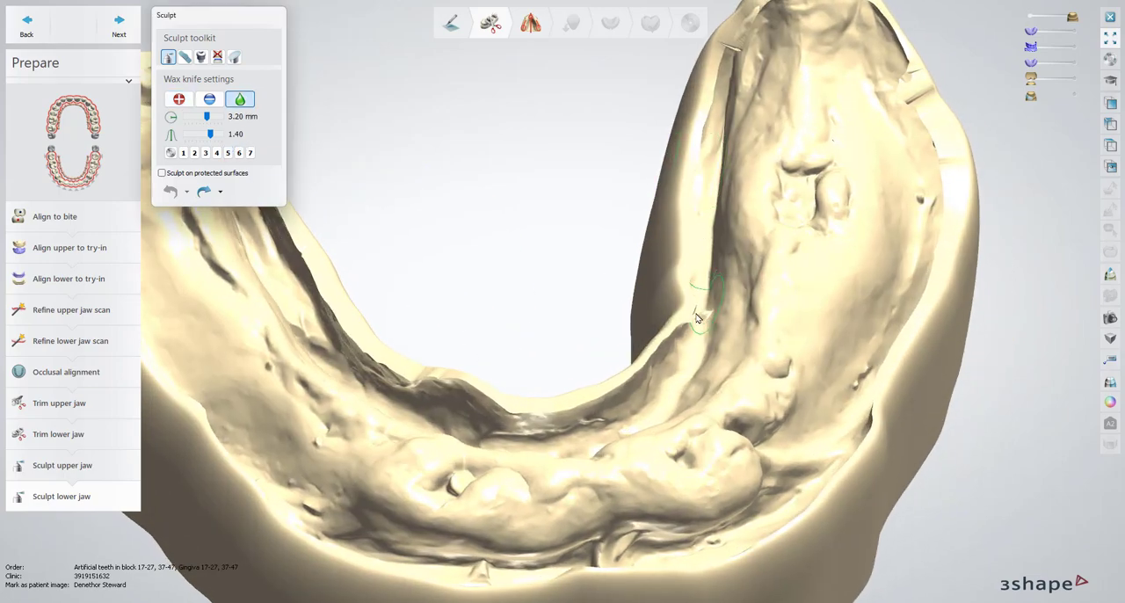
pyautogui.moveTo(615, 353)
pyautogui.mouseDown()
pyautogui.moveTo(663, 322)
pyautogui.moveTo(699, 220)
pyautogui.mouseUp()
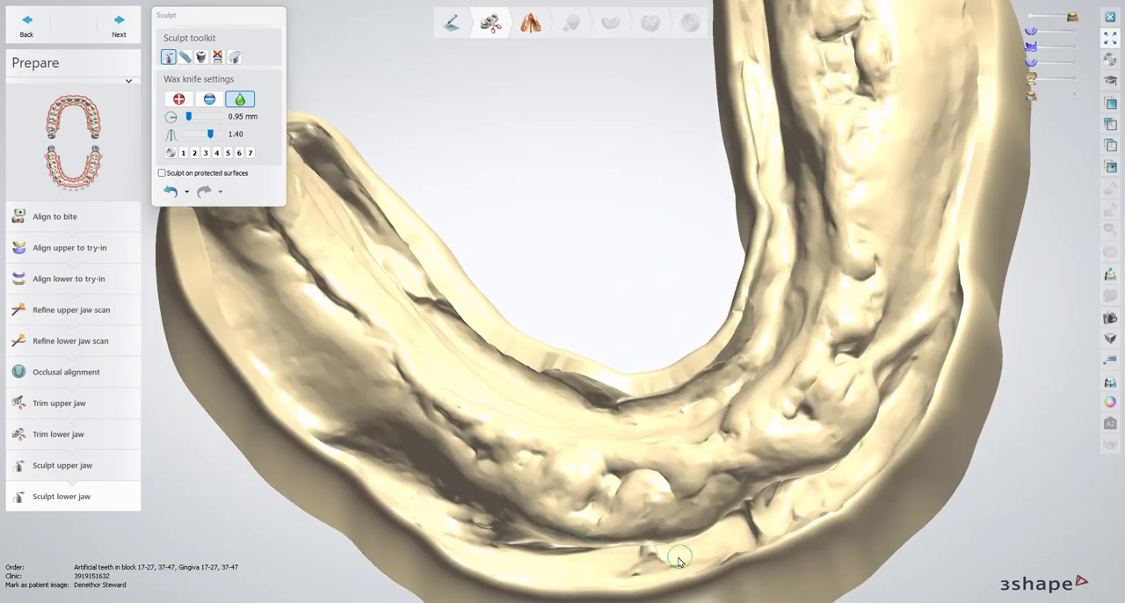
pyautogui.moveTo(679, 561); pyautogui.dragTo(520, 364, button='right')
pyautogui.scroll(-5, 520, 365)
# Proceed to Model analysis, keeping the existing occlusal plane and characteristic points, and continue to Upper jaw boundary
pyautogui.click(131, 28)
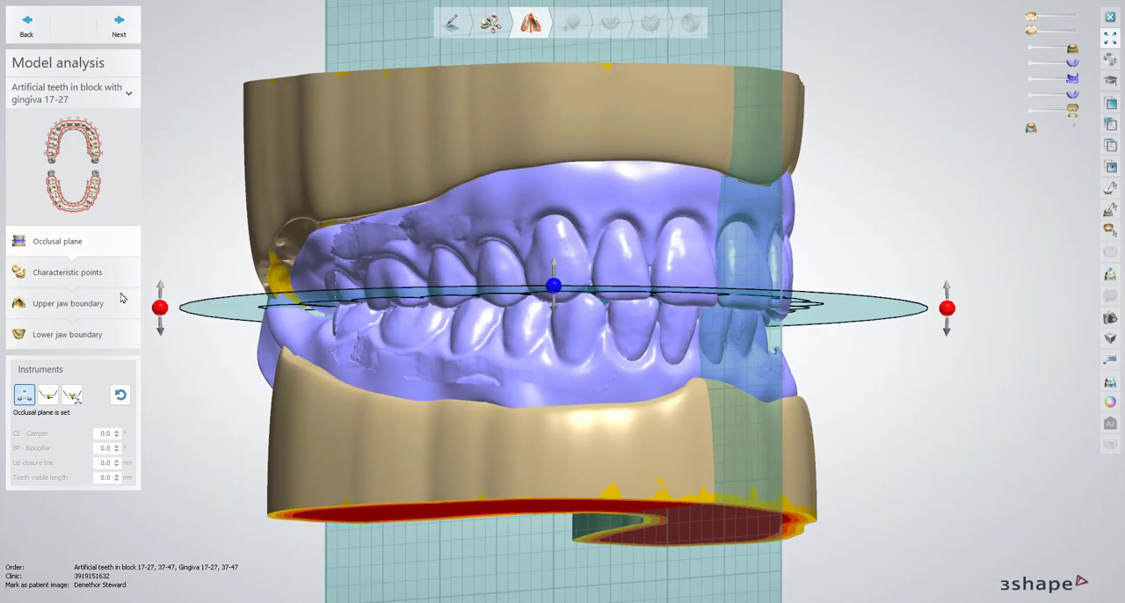
pyautogui.click(67, 272)
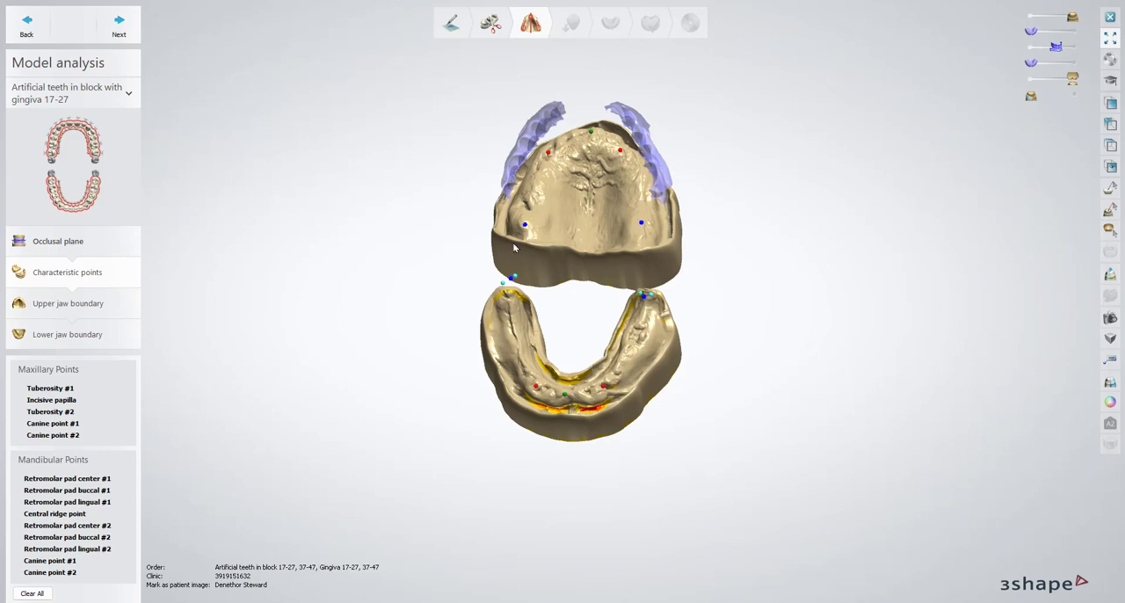
pyautogui.click(115, 27)
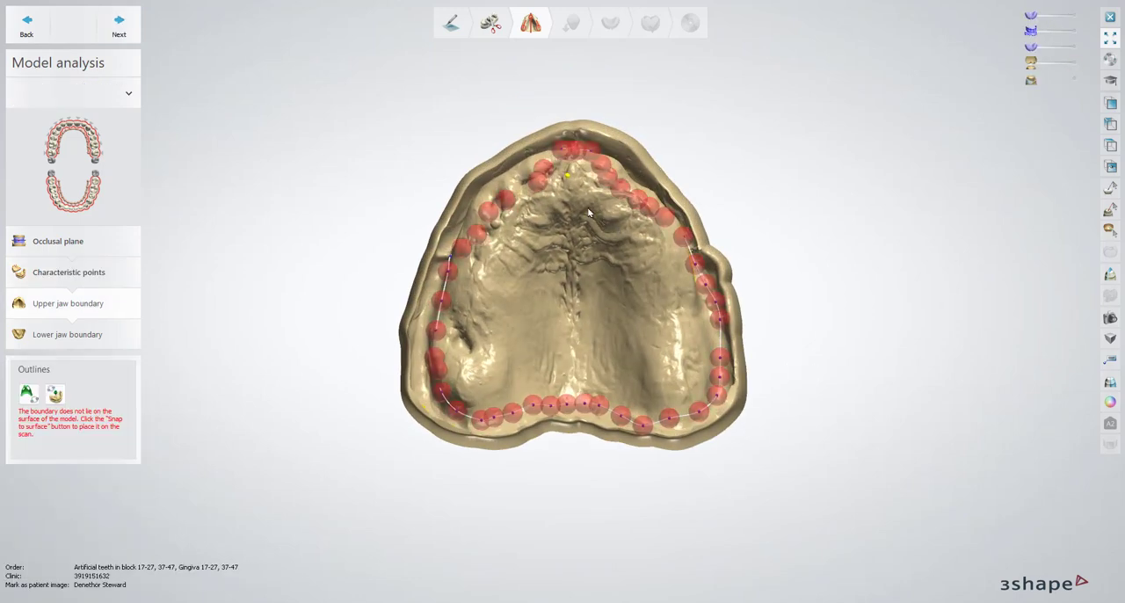
# Snap the upper jaw boundary to the surface of the scan
pyautogui.moveTo(590, 213)
pyautogui.mouseDown(button='right')
pyautogui.moveTo(590, 275)
pyautogui.moveTo(589, 165)
pyautogui.moveTo(587, 281)
pyautogui.moveTo(581, 170)
pyautogui.moveTo(580, 210)
pyautogui.mouseUp(button='right')
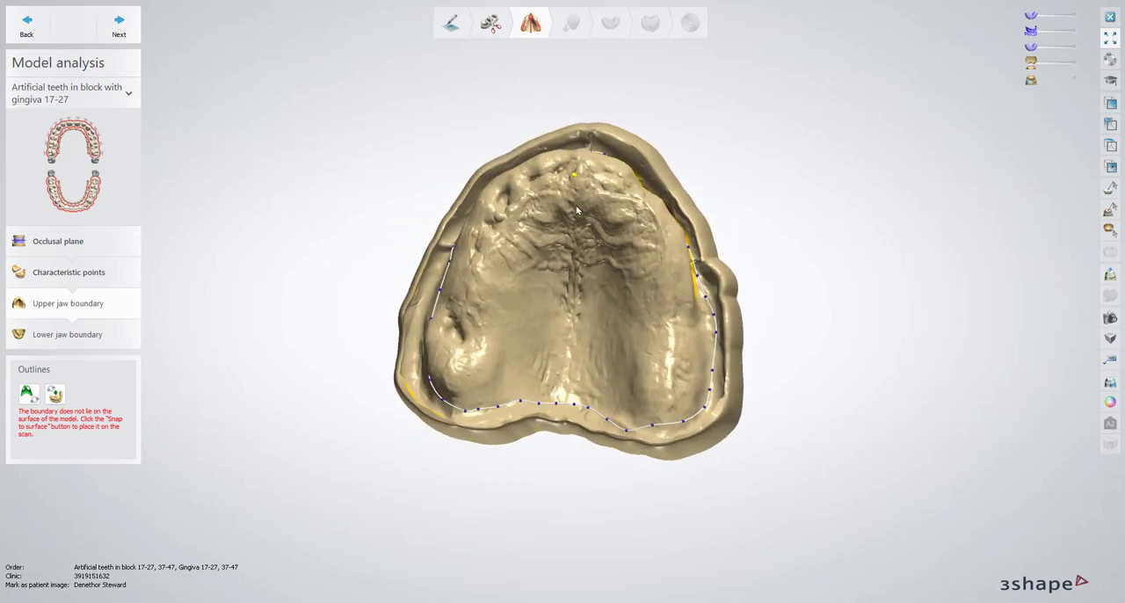
pyautogui.click(54, 394)
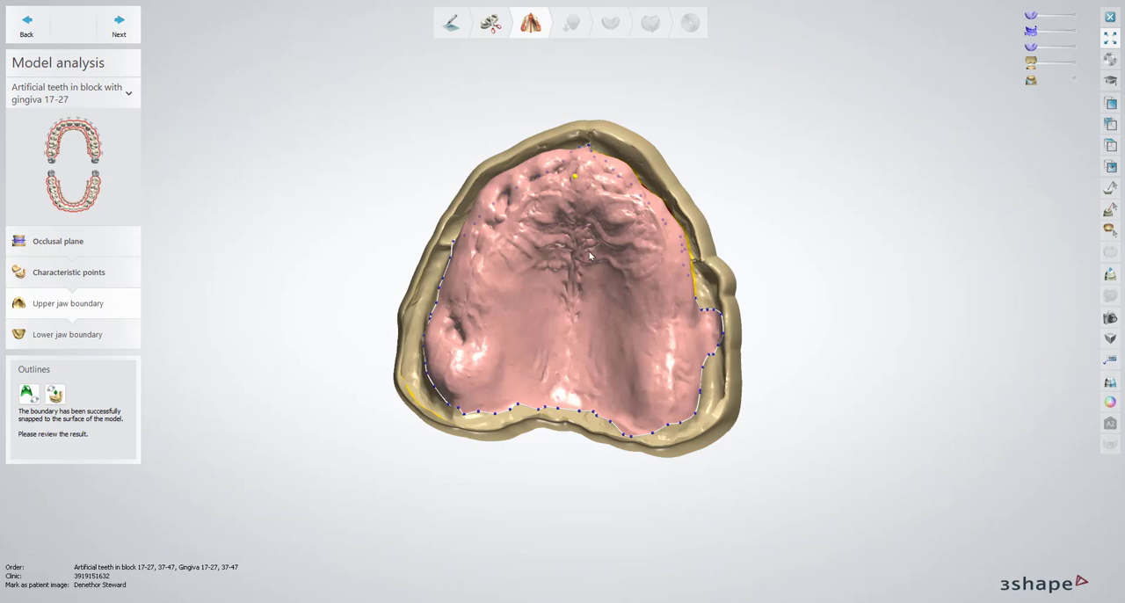
pyautogui.moveTo(590, 253); pyautogui.dragTo(587, 209, button='right')
pyautogui.scroll(5, 597, 70)
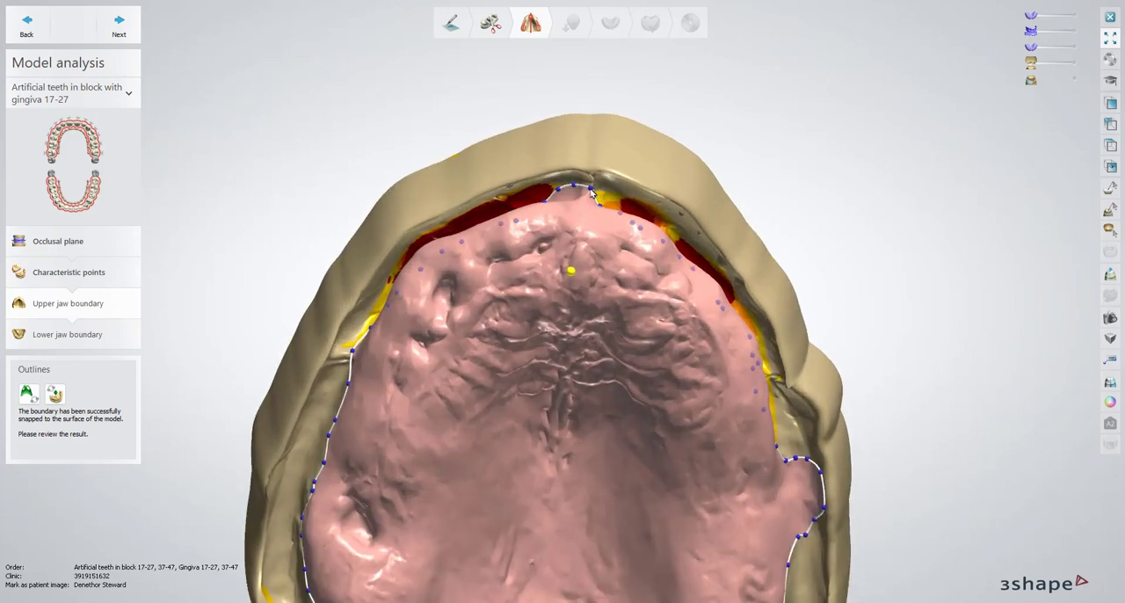
# Switch the upper boundary to fast line editing and redraw its front section out into the sulcus
pyautogui.rightClick(591, 192)
pyautogui.click(669, 246)
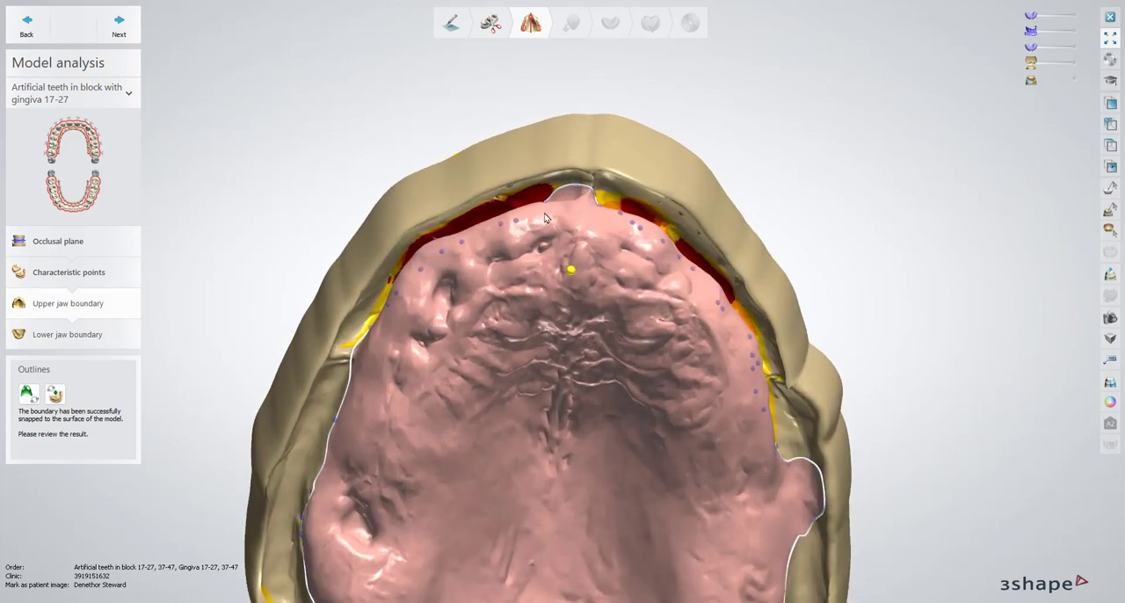
pyautogui.moveTo(545, 217); pyautogui.dragTo(573, 186, button='right')
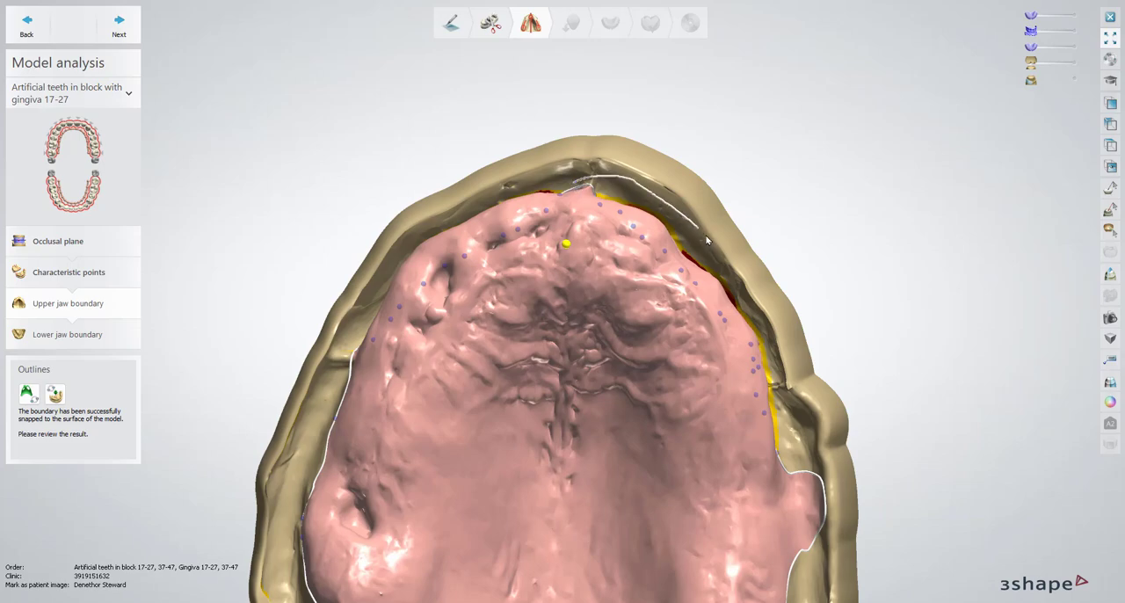
pyautogui.moveTo(706, 239); pyautogui.dragTo(700, 257)
# Redraw the upper boundary along the flanges and around the right rear end so it follows the sulcus
pyautogui.moveTo(483, 364)
pyautogui.mouseDown(button='right')
pyautogui.moveTo(607, 402)
pyautogui.moveTo(362, 214)
pyautogui.moveTo(422, 250)
pyautogui.moveTo(429, 274)
pyautogui.mouseUp(button='right')
pyautogui.scroll(3, 361, 214)
pyautogui.moveTo(422, 265)
pyautogui.mouseDown()
pyautogui.moveTo(712, 180)
pyautogui.moveTo(806, 173)
pyautogui.moveTo(964, 213)
pyautogui.moveTo(972, 246)
pyautogui.mouseUp()
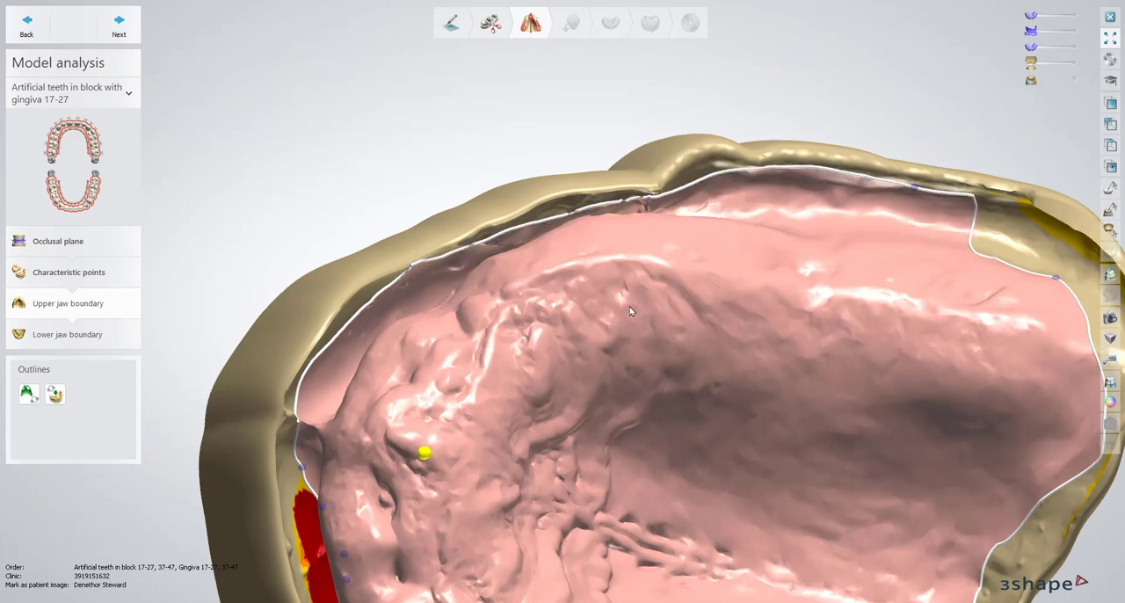
pyautogui.moveTo(633, 312); pyautogui.dragTo(429, 189, button='right')
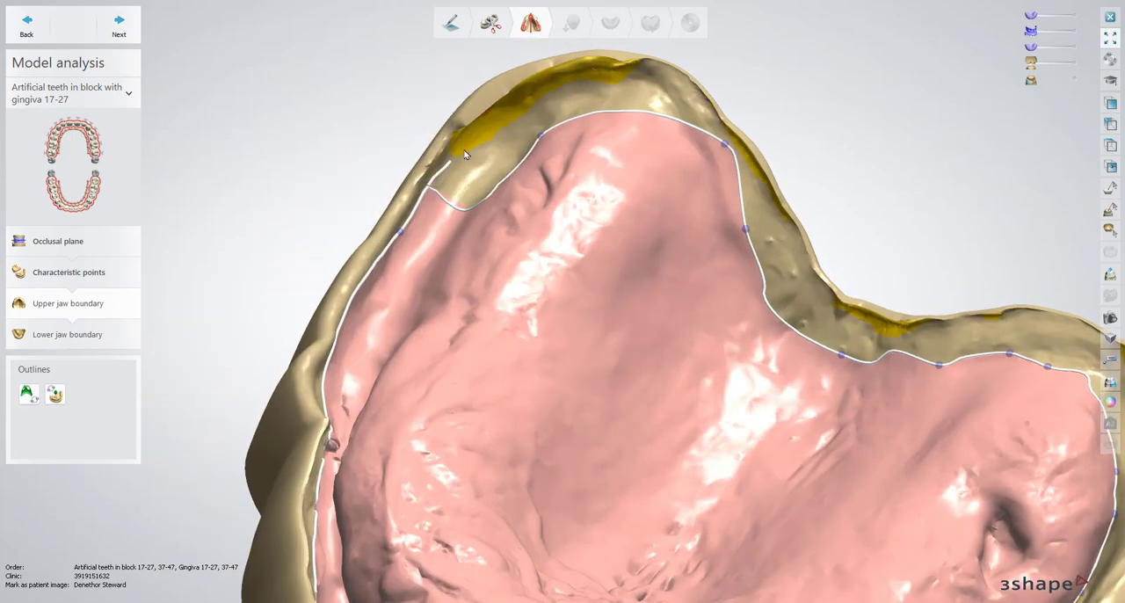
pyautogui.moveTo(466, 154); pyautogui.dragTo(605, 114, button='right')
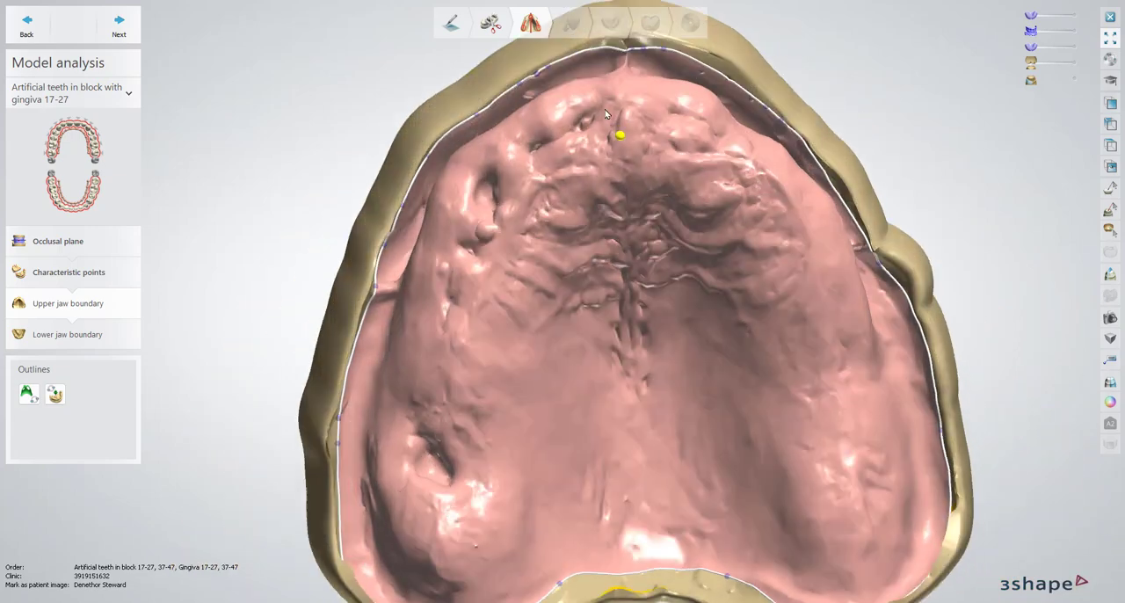
# Accept the edited upper jaw boundary and proceed to Lower jaw boundary
pyautogui.scroll(-3, 604, 113)
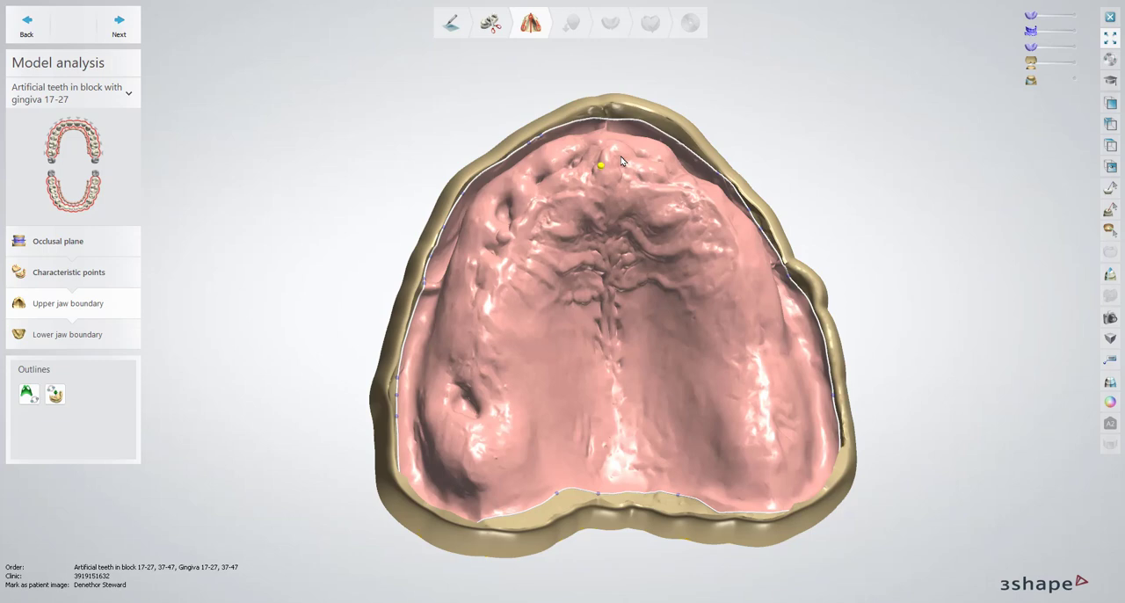
pyautogui.moveTo(613, 138)
pyautogui.mouseDown(button='right')
pyautogui.moveTo(612, 156)
pyautogui.moveTo(646, 183)
pyautogui.moveTo(622, 151)
pyautogui.mouseUp(button='right')
pyautogui.click(128, 32)
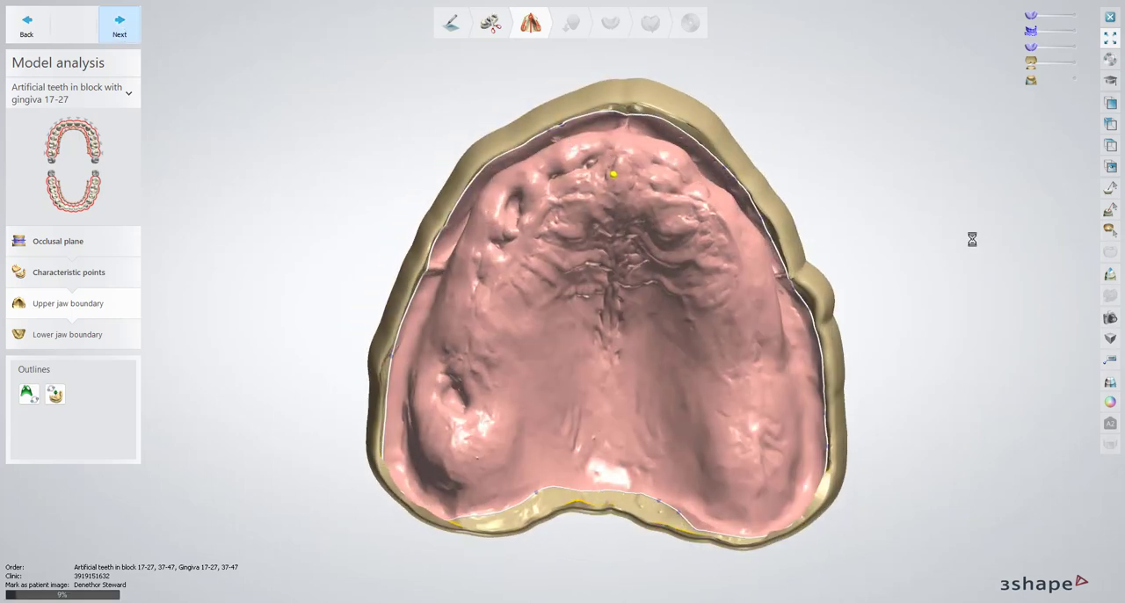
# Delete the existing boundary spline on the lower jaw scan
pyautogui.moveTo(535, 367)
pyautogui.mouseDown(button='right')
pyautogui.moveTo(535, 327)
pyautogui.moveTo(534, 360)
pyautogui.mouseUp(button='right')
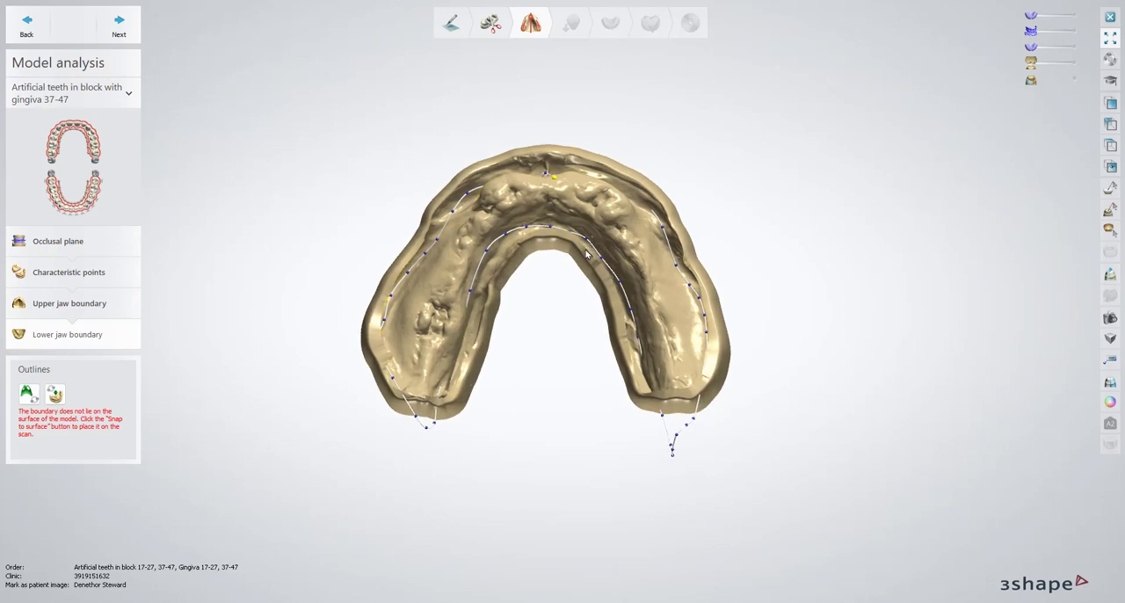
pyautogui.scroll(3, 587, 254)
pyautogui.rightClick(588, 235)
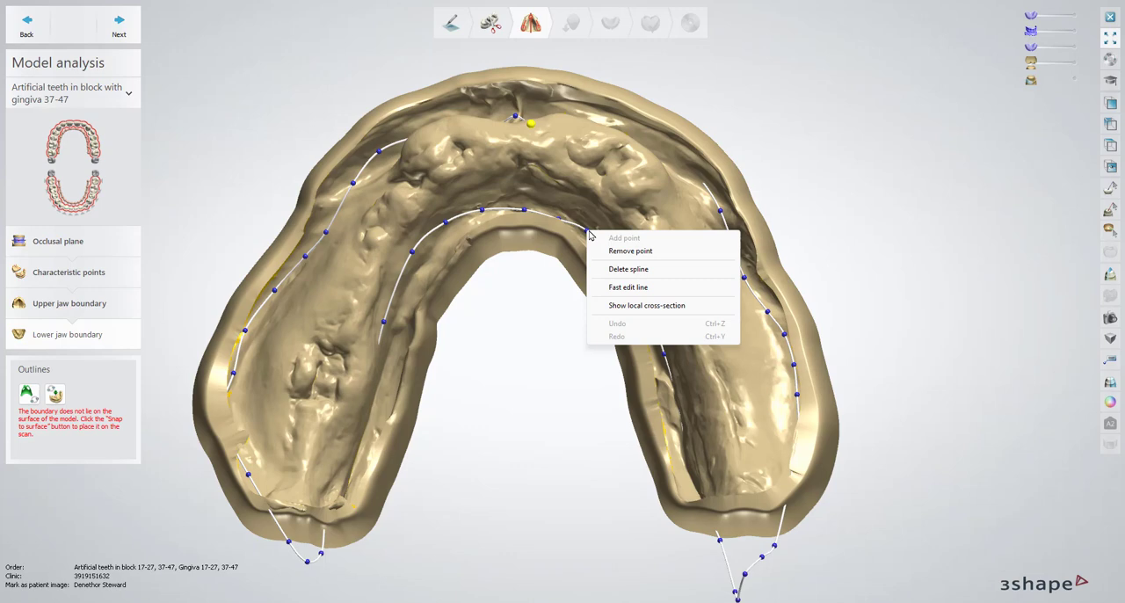
pyautogui.click(653, 279)
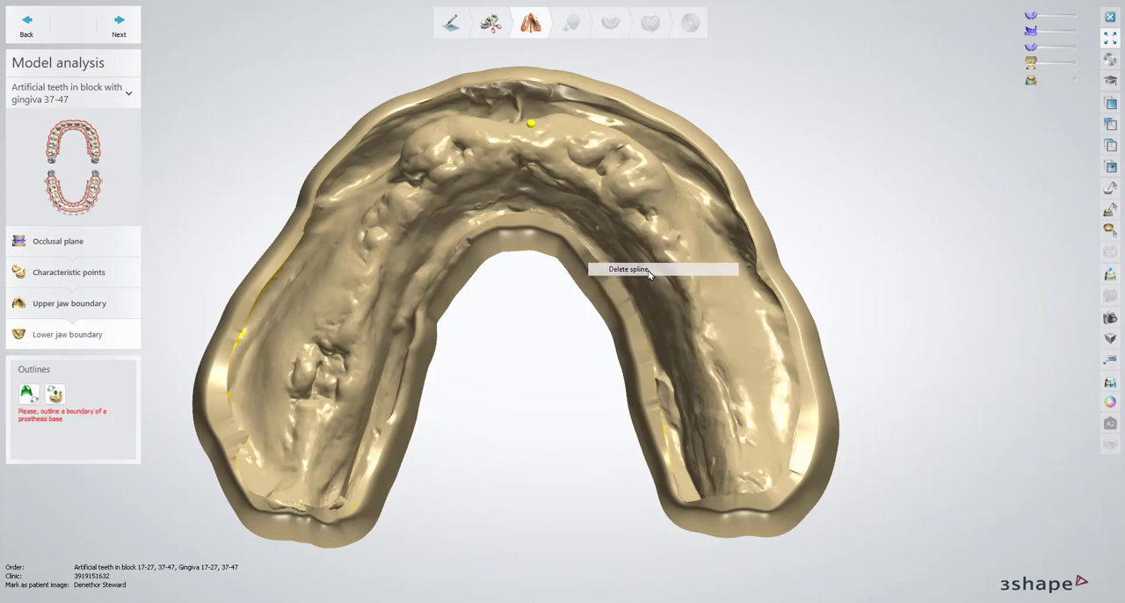
# Start a new lower jaw outline in the front sulcus and place points along the outer right flange
pyautogui.click(28, 396)
pyautogui.click(621, 109)
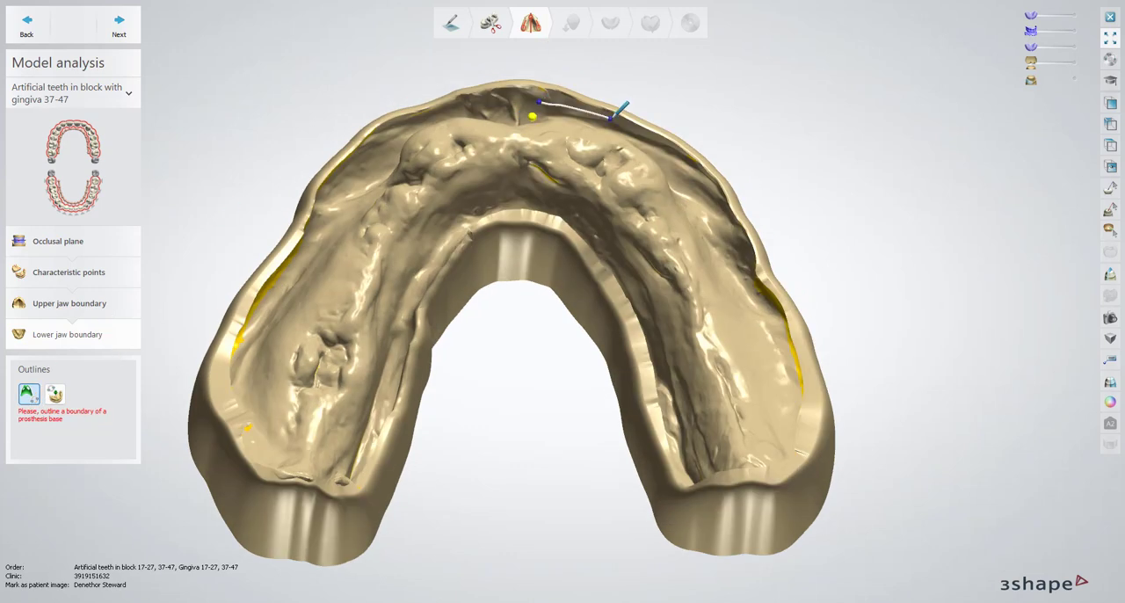
pyautogui.click(692, 152)
pyautogui.click(679, 230)
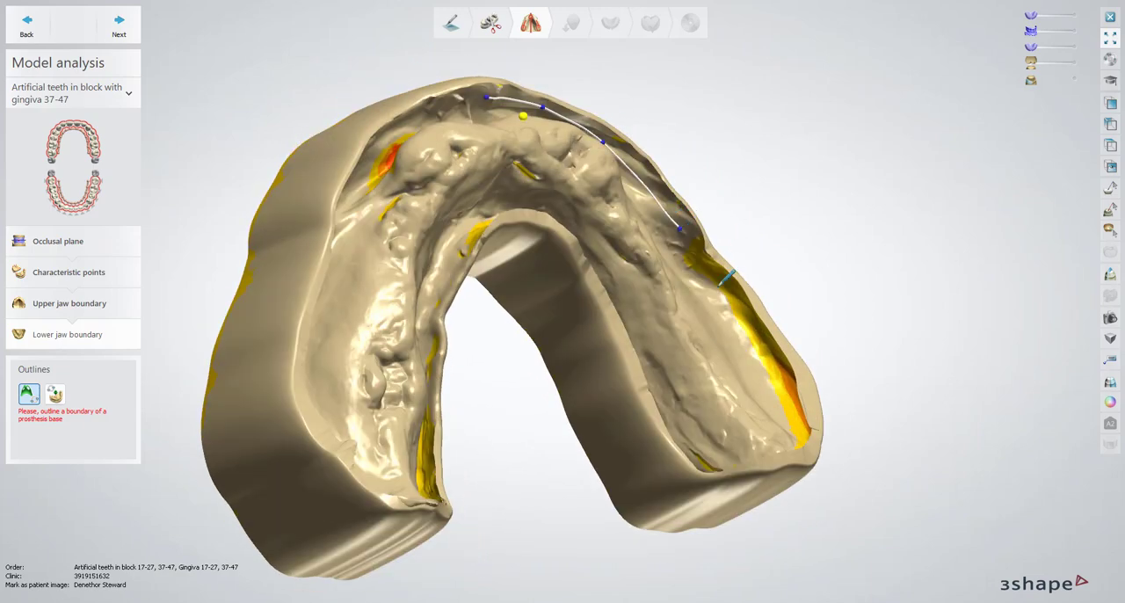
pyautogui.click(717, 289)
pyautogui.click(750, 348)
pyautogui.click(770, 386)
# Complete the lower jaw outline around the rear ends, inner border and outer left flange, closing it at the front
pyautogui.click(419, 304)
pyautogui.moveTo(427, 271)
pyautogui.mouseDown(button='right')
pyautogui.moveTo(419, 304)
pyautogui.moveTo(557, 369)
pyautogui.mouseUp(button='right')
pyautogui.click(557, 369)
pyautogui.click(834, 262)
pyautogui.moveTo(833, 262); pyautogui.dragTo(514, 84, button='right')
pyautogui.click(638, 343)
pyautogui.moveTo(637, 343); pyautogui.dragTo(422, 492, button='right')
# Accept the new lower jaw boundary and proceed to Surveying and Blocking out
pyautogui.scroll(3, 756, 378)
pyautogui.scroll(-5, 794, 327)
pyautogui.scroll(5, 274, 378)
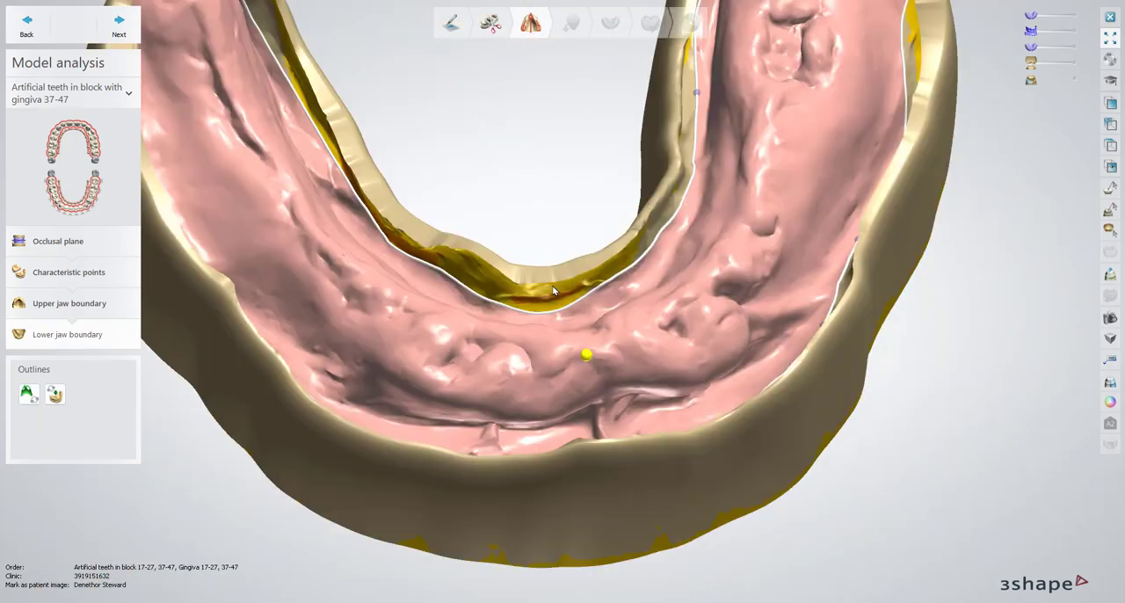
pyautogui.scroll(-5, 422, 492)
pyautogui.click(120, 26)
pyautogui.scroll(3, 659, 330)
pyautogui.scroll(-5, 660, 330)
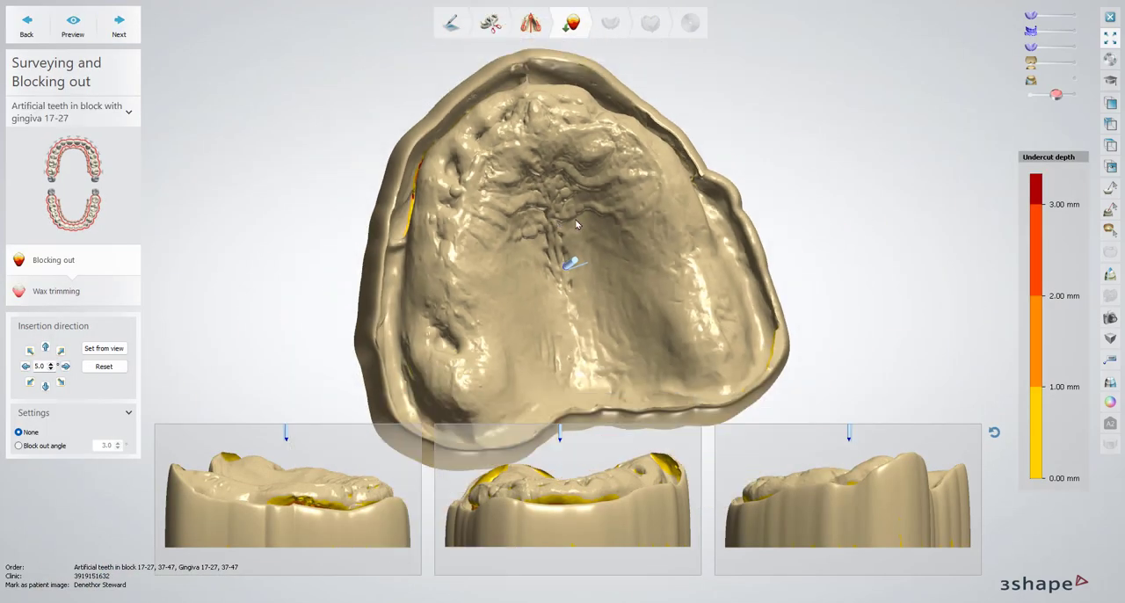
# Accept the upper jaw's blocking out without changing the insertion direction and proceed to wax trimming
pyautogui.moveTo(655, 272); pyautogui.dragTo(652, 220, button='middle')
pyautogui.moveTo(730, 211); pyautogui.dragTo(508, 117, button='right')
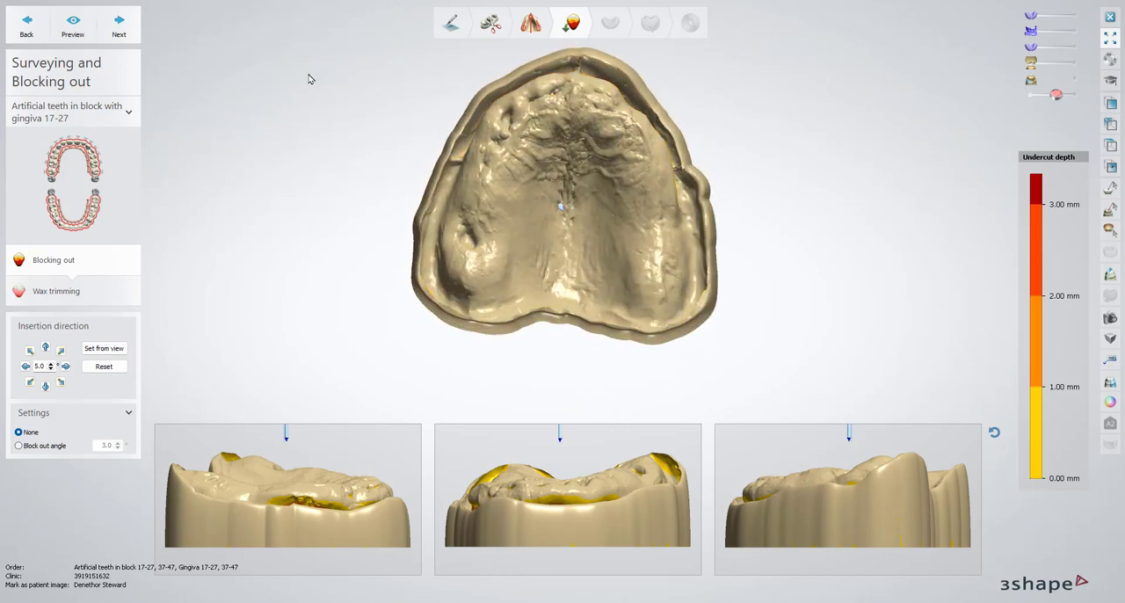
pyautogui.click(116, 29)
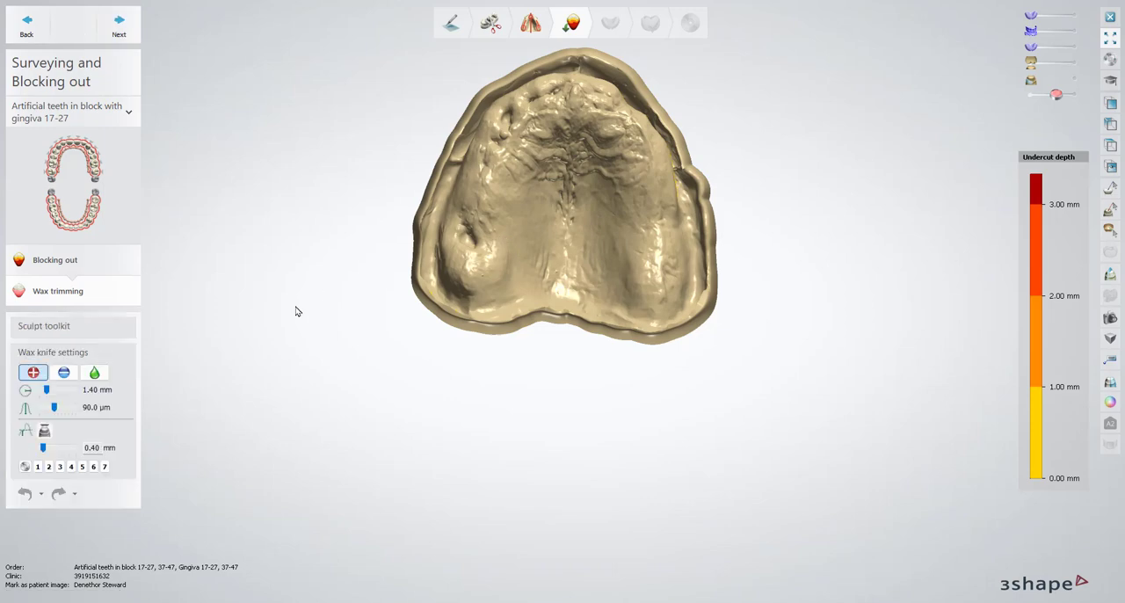
# Fill the deep hollow on the rear upper ridge with wax, using a 2.75 mm knife radius setting and 2.40 mm height limit
pyautogui.click(95, 373)
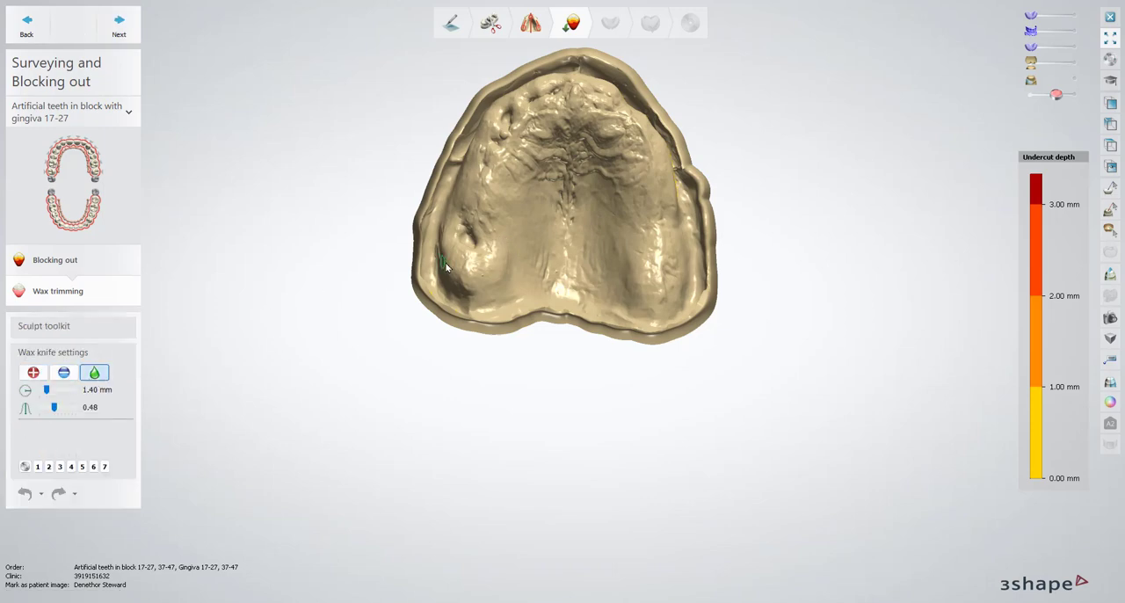
pyautogui.click(33, 373)
pyautogui.scroll(5, 442, 267)
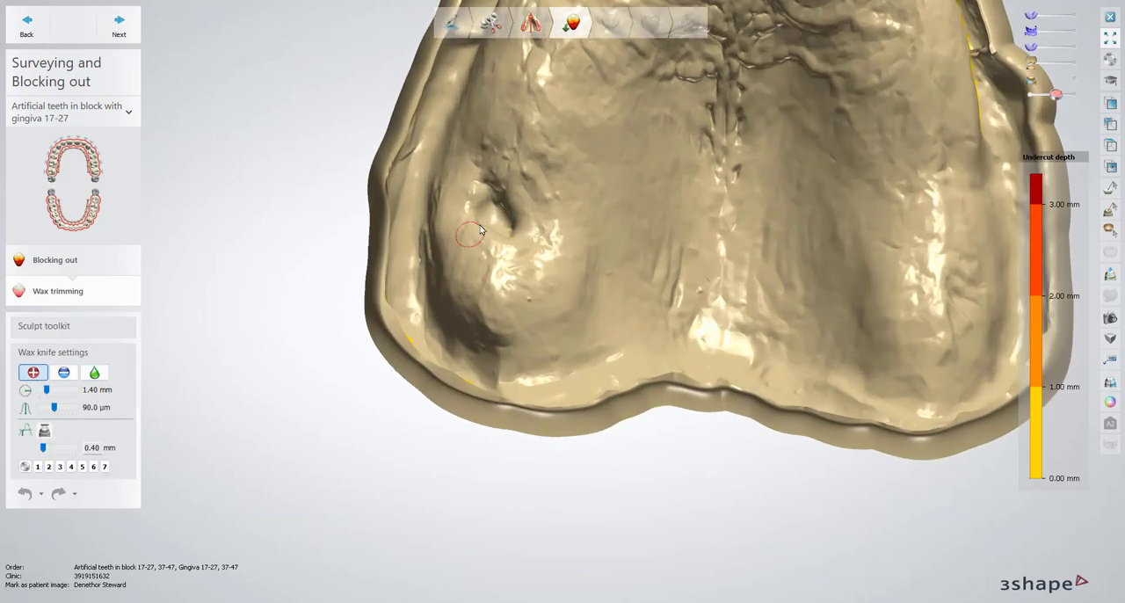
pyautogui.keyDown('shift'); pyautogui.scroll(3, 499, 222); pyautogui.keyUp('shift')
pyautogui.moveTo(499, 221); pyautogui.dragTo(479, 205)
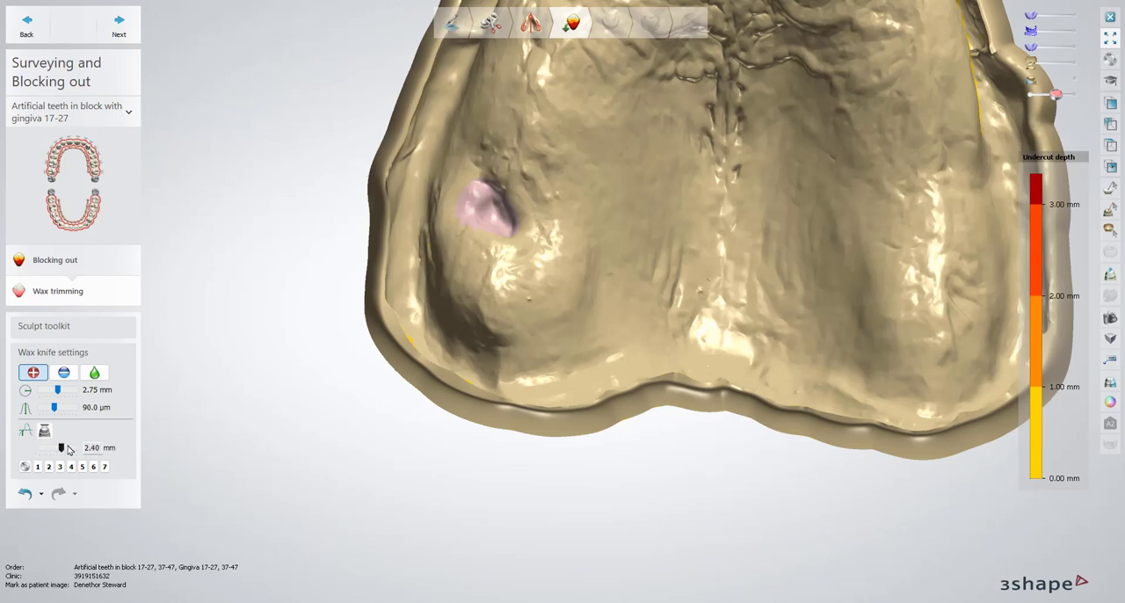
pyautogui.moveTo(497, 219)
pyautogui.mouseDown()
pyautogui.moveTo(494, 210)
pyautogui.moveTo(505, 223)
pyautogui.mouseUp()
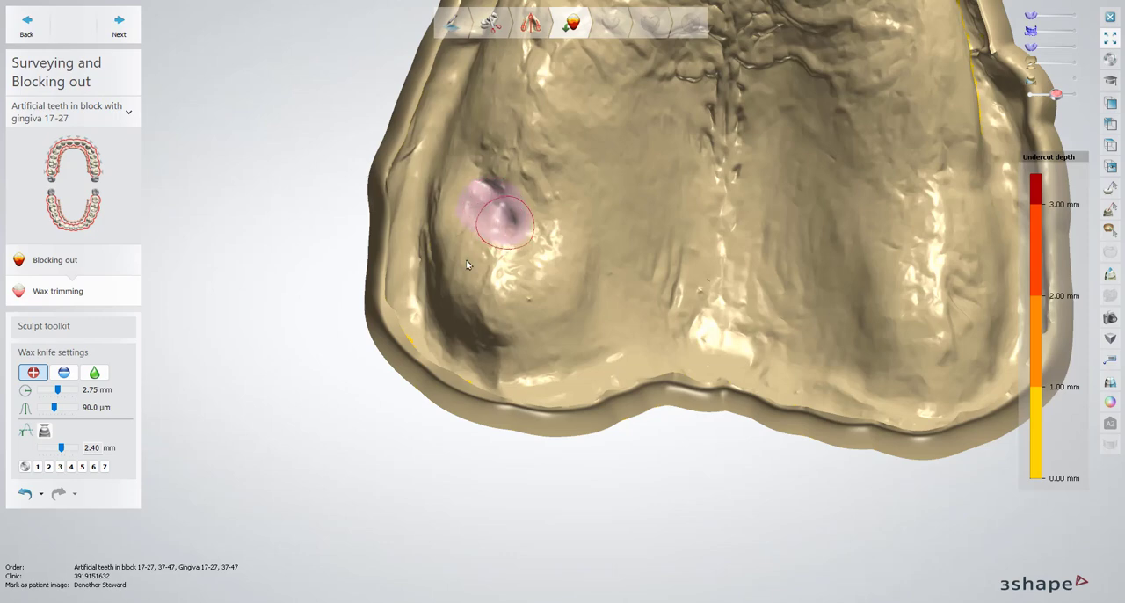
# Show the wax at full opacity and smooth the fill in the rear upper hollow
pyautogui.click(1072, 94)
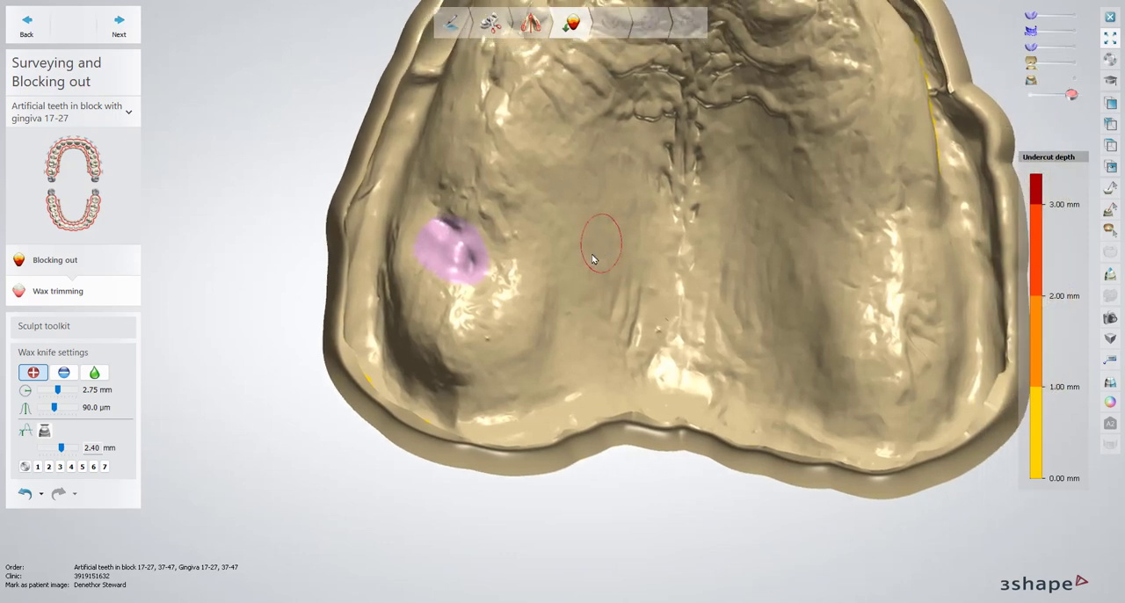
pyautogui.click(95, 374)
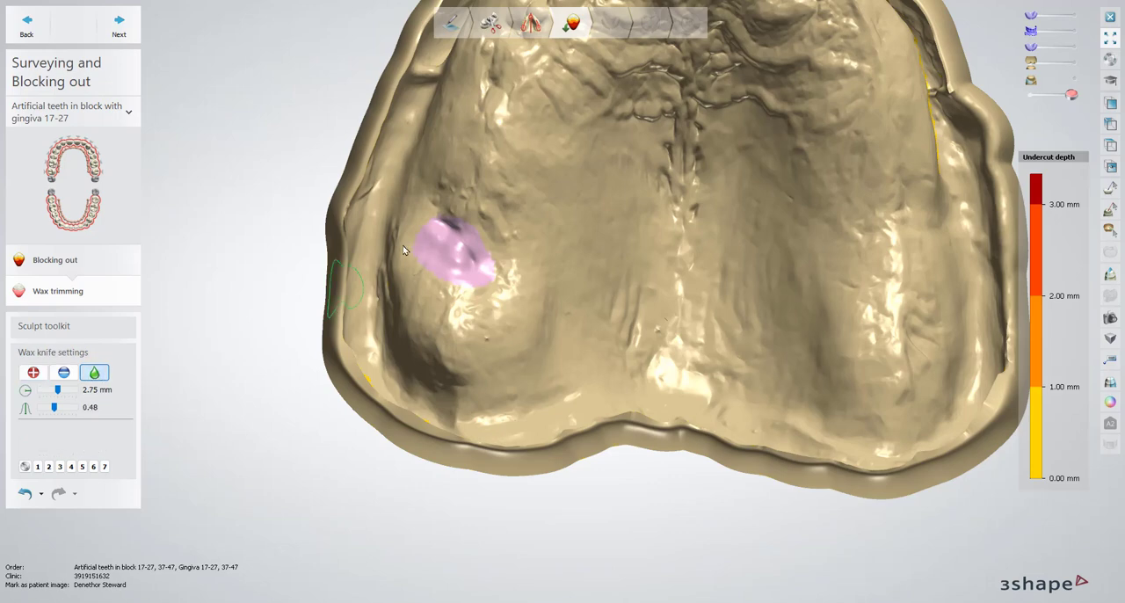
pyautogui.moveTo(432, 246); pyautogui.dragTo(442, 227)
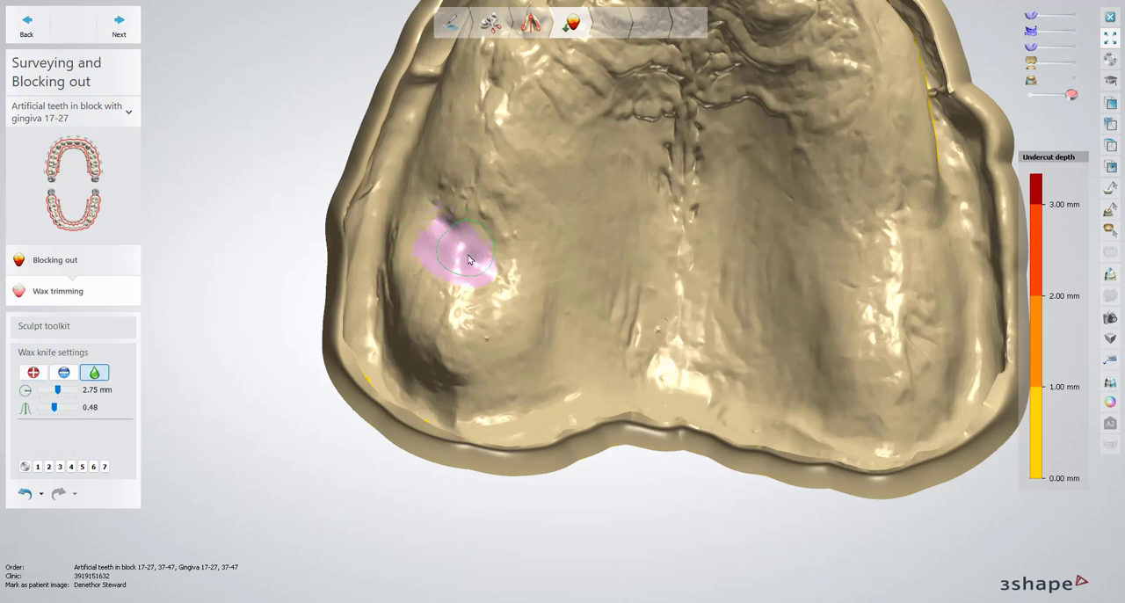
# Fill three pits along the front of the upper ridge with wax at a 2.30 mm knife size, then smooth the fills
pyautogui.moveTo(575, 178); pyautogui.dragTo(583, 169, button='right')
pyautogui.moveTo(582, 168); pyautogui.dragTo(512, 388, button='middle')
pyautogui.moveTo(512, 388); pyautogui.dragTo(527, 406, button='right')
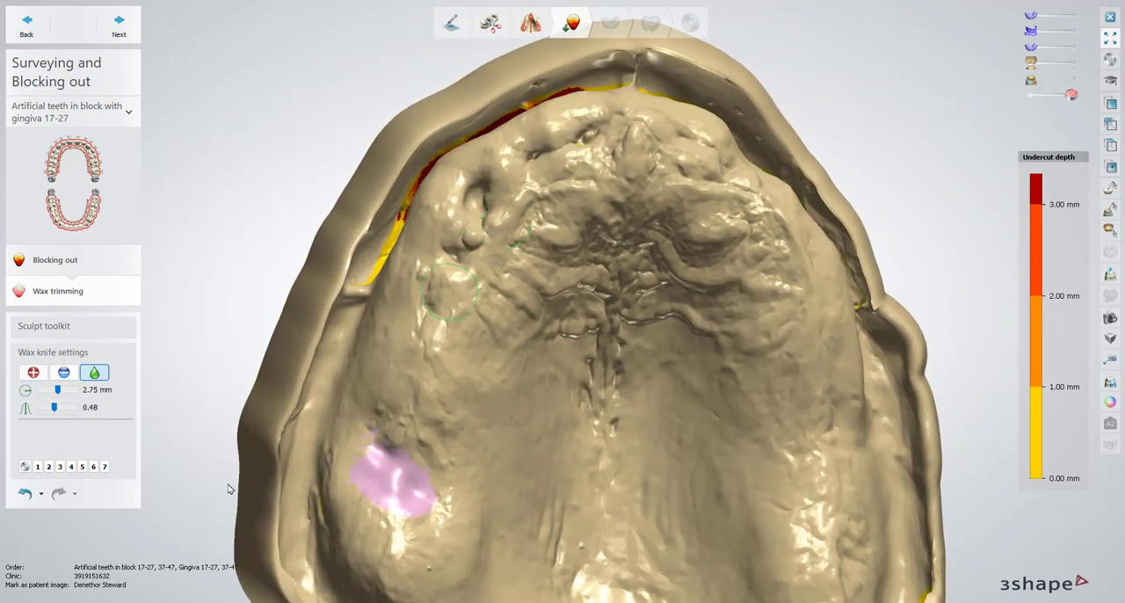
pyautogui.click(34, 373)
pyautogui.moveTo(474, 199); pyautogui.dragTo(478, 204)
pyautogui.click(532, 151)
pyautogui.click(586, 134)
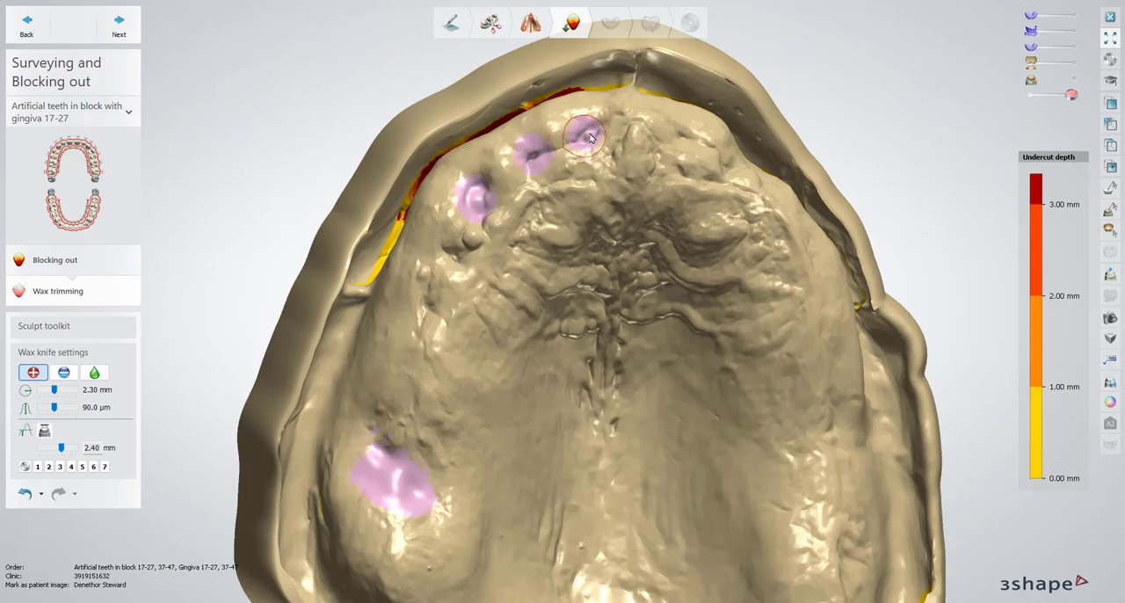
pyautogui.click(594, 131)
pyautogui.moveTo(733, 153)
pyautogui.mouseDown(button='right')
pyautogui.moveTo(711, 169)
pyautogui.moveTo(726, 156)
pyautogui.mouseUp(button='right')
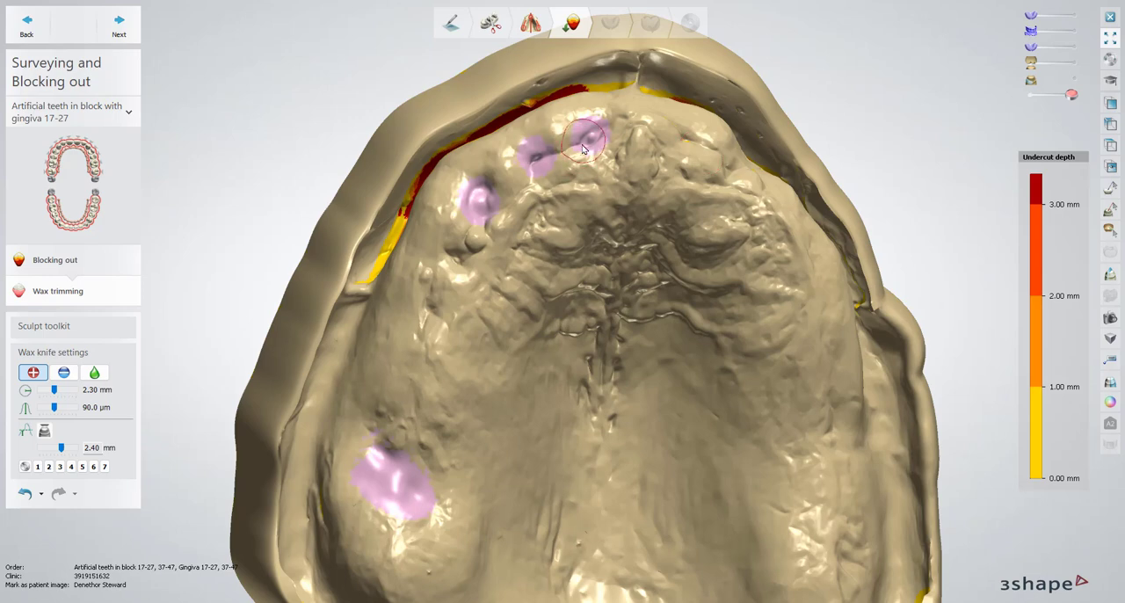
pyautogui.moveTo(583, 146)
pyautogui.mouseDown()
pyautogui.moveTo(535, 160)
pyautogui.moveTo(480, 199)
pyautogui.mouseUp()
pyautogui.click(94, 372)
pyautogui.moveTo(536, 160); pyautogui.dragTo(594, 141)
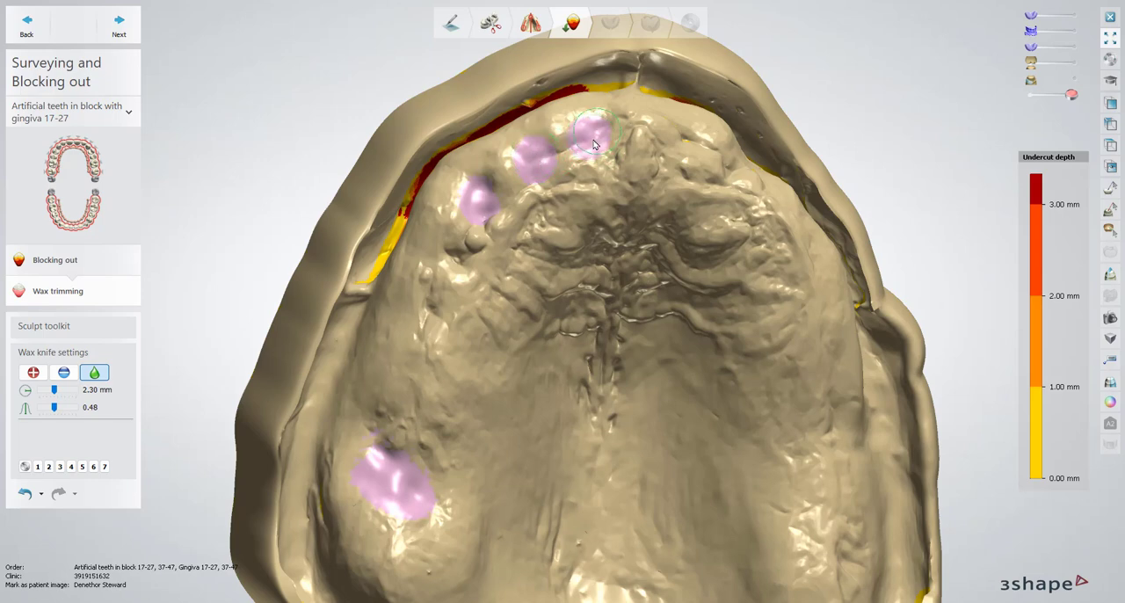
# Add wax to the fourth pit just behind the front ones on the upper ridge and smooth it
pyautogui.click(33, 372)
pyautogui.click(451, 269)
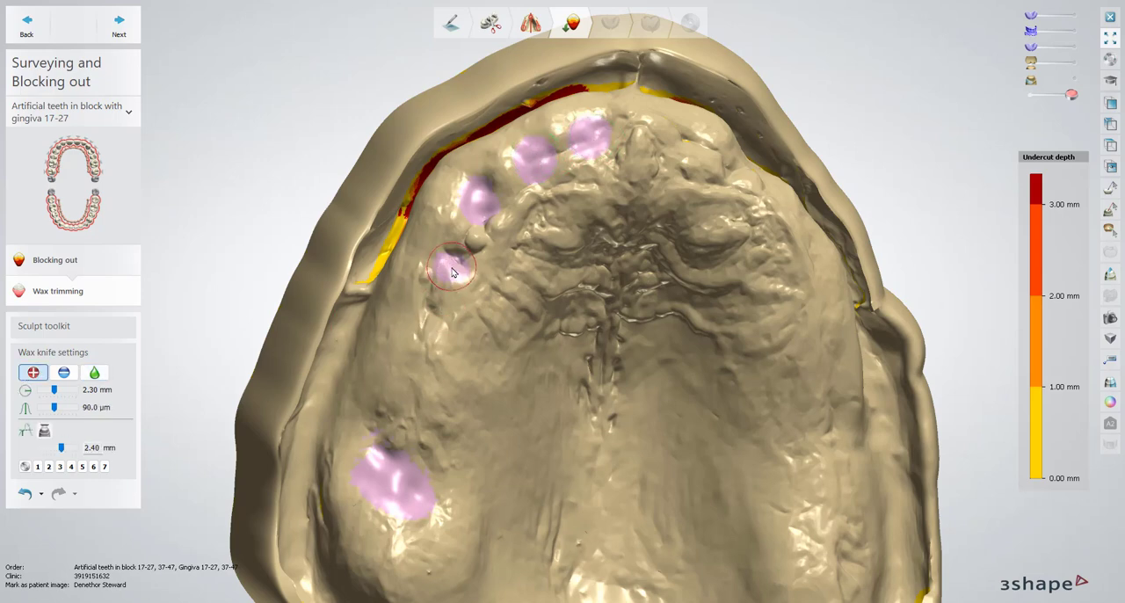
pyautogui.moveTo(453, 271)
pyautogui.mouseDown()
pyautogui.moveTo(460, 255)
pyautogui.moveTo(453, 262)
pyautogui.mouseUp()
pyautogui.click(95, 372)
pyautogui.scroll(-4, 631, 290)
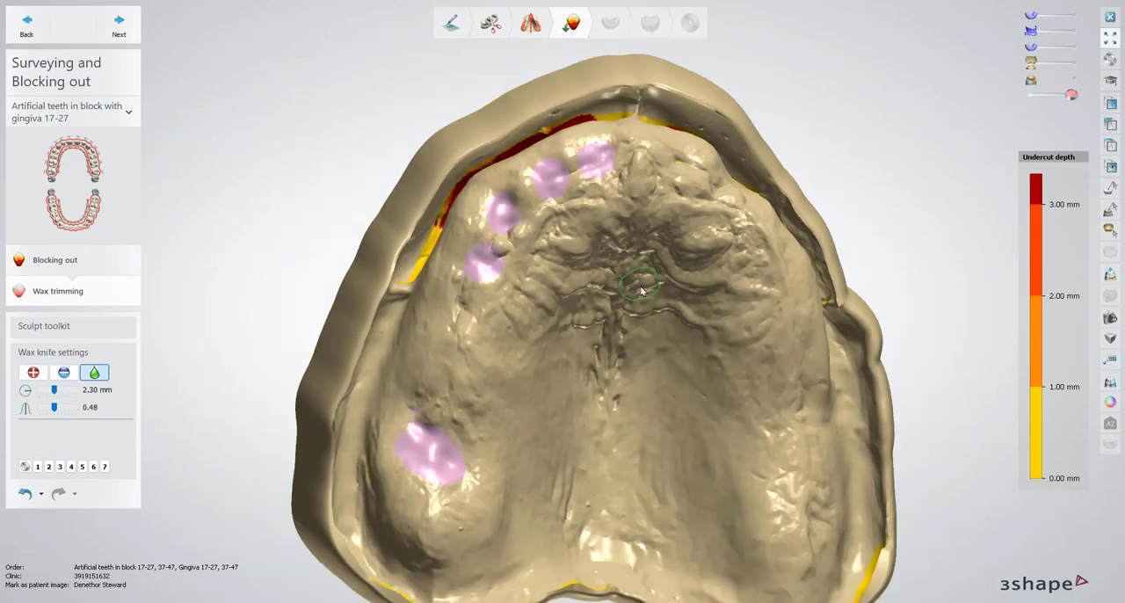
pyautogui.moveTo(631, 290); pyautogui.dragTo(295, 173, button='right')
# Finish the upper jaw's wax trimming and continue past the lower jaw's blocking out to its wax trimming
pyautogui.click(129, 37)
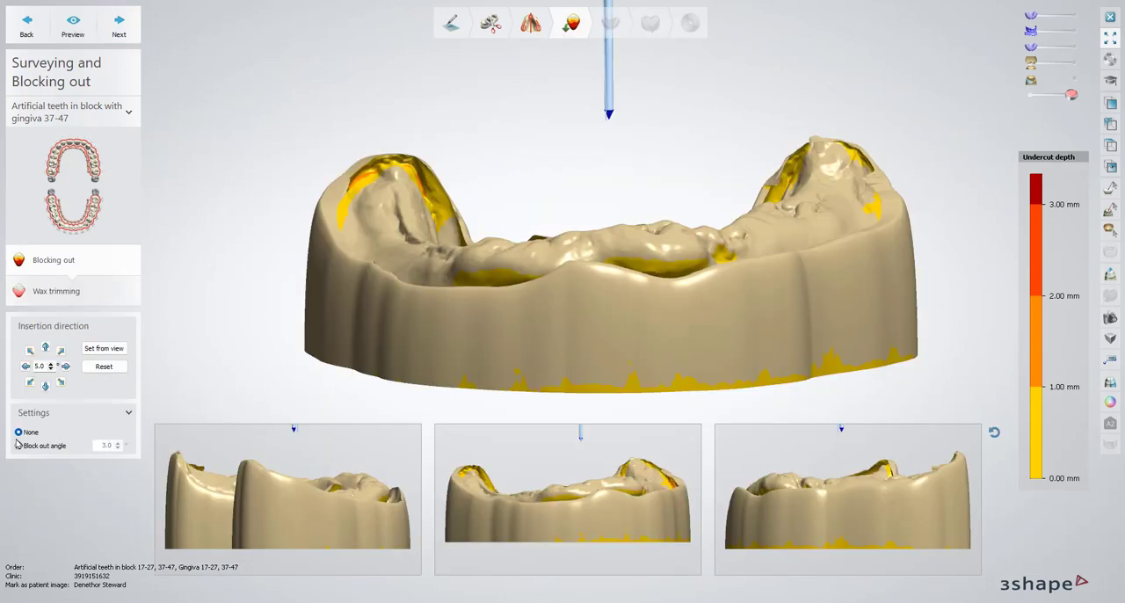
pyautogui.click(128, 38)
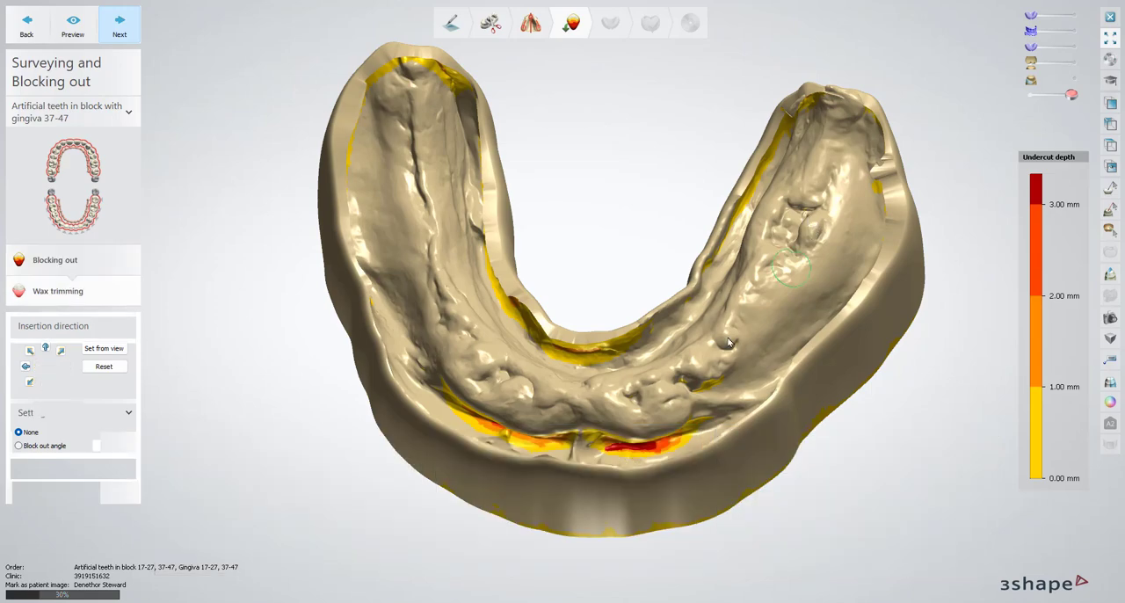
pyautogui.moveTo(703, 387)
pyautogui.mouseDown(button='right')
pyautogui.moveTo(732, 388)
pyautogui.moveTo(708, 388)
pyautogui.mouseUp(button='right')
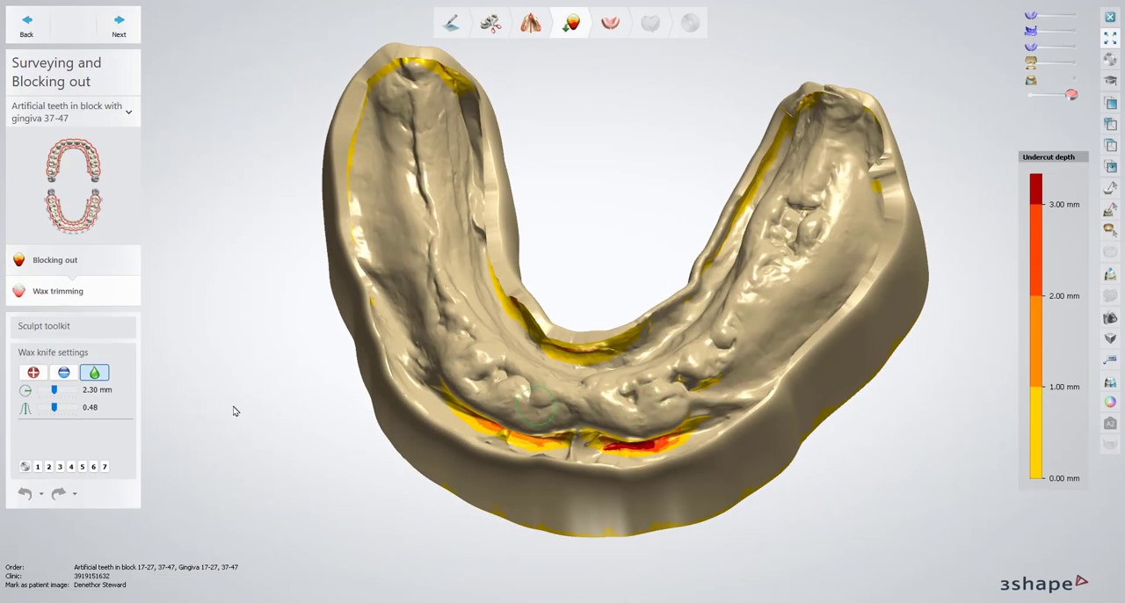
# Fill the hollows beside the round bump on the rear lower ridge with wax and smooth them
pyautogui.click(32, 371)
pyautogui.moveTo(779, 235); pyautogui.dragTo(786, 248, button='right')
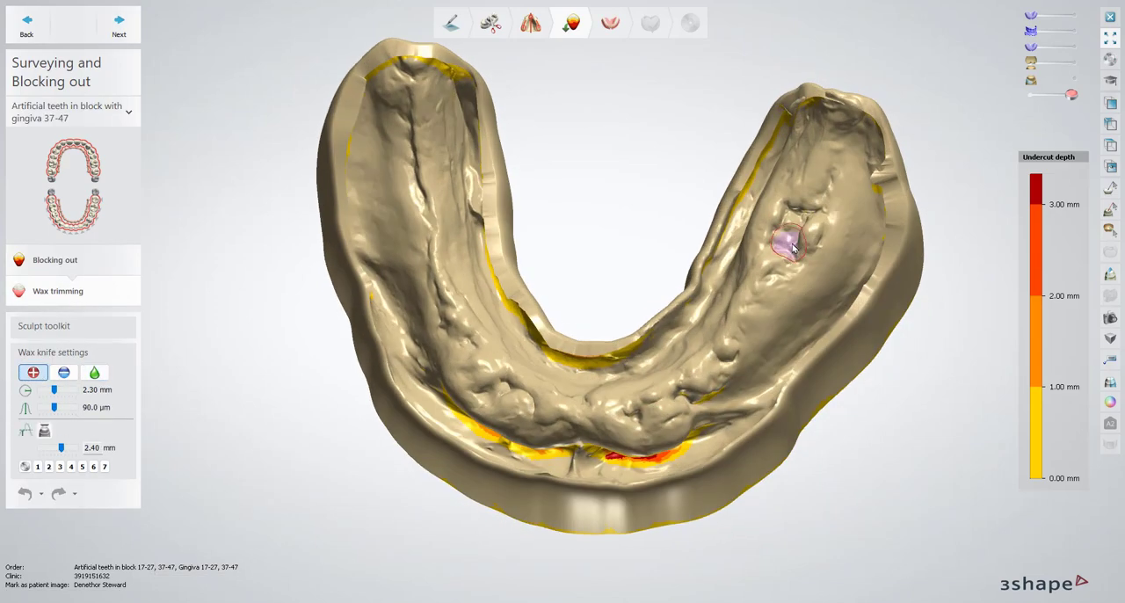
pyautogui.moveTo(787, 249)
pyautogui.mouseDown()
pyautogui.moveTo(791, 221)
pyautogui.moveTo(812, 207)
pyautogui.moveTo(796, 213)
pyautogui.moveTo(797, 256)
pyautogui.mouseUp()
pyautogui.click(94, 372)
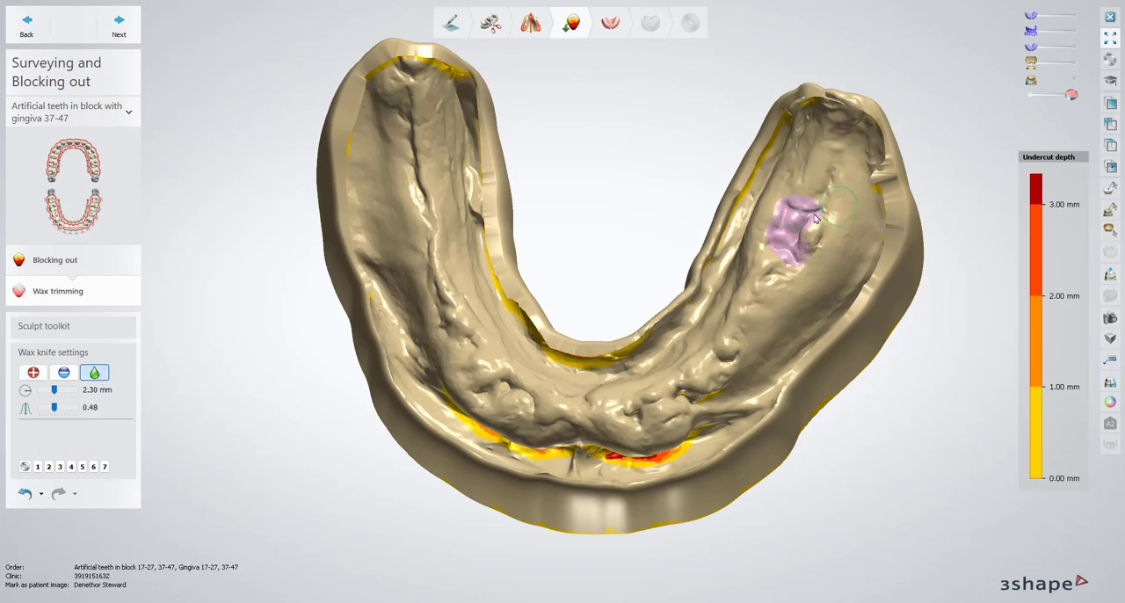
pyautogui.moveTo(788, 253); pyautogui.dragTo(807, 215)
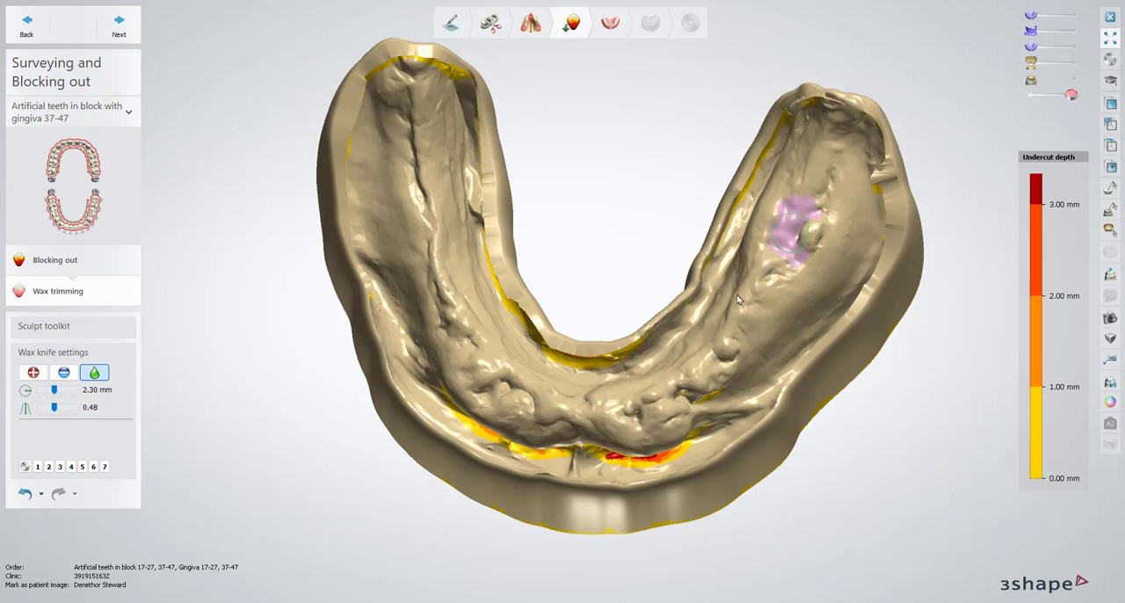
# Add wax to the pits on both sides of the front lower ridge
pyautogui.click(33, 372)
pyautogui.moveTo(666, 387); pyautogui.dragTo(633, 373, button='right')
pyautogui.moveTo(655, 381); pyautogui.dragTo(671, 399)
pyautogui.moveTo(605, 404); pyautogui.dragTo(604, 404)
pyautogui.moveTo(487, 384); pyautogui.dragTo(499, 392, button='right')
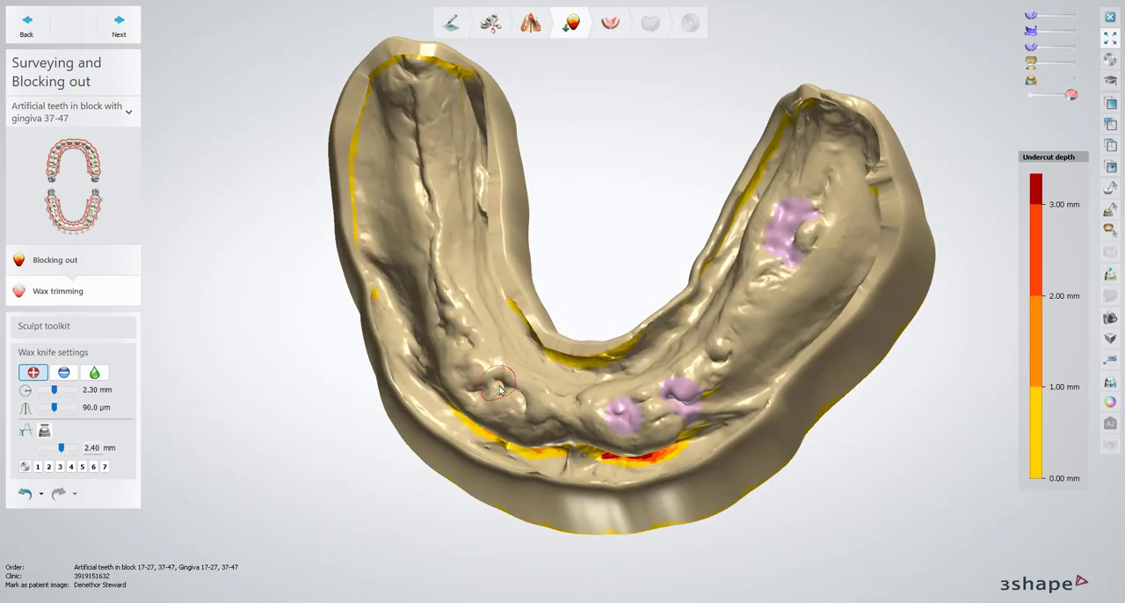
pyautogui.moveTo(499, 383); pyautogui.dragTo(475, 397)
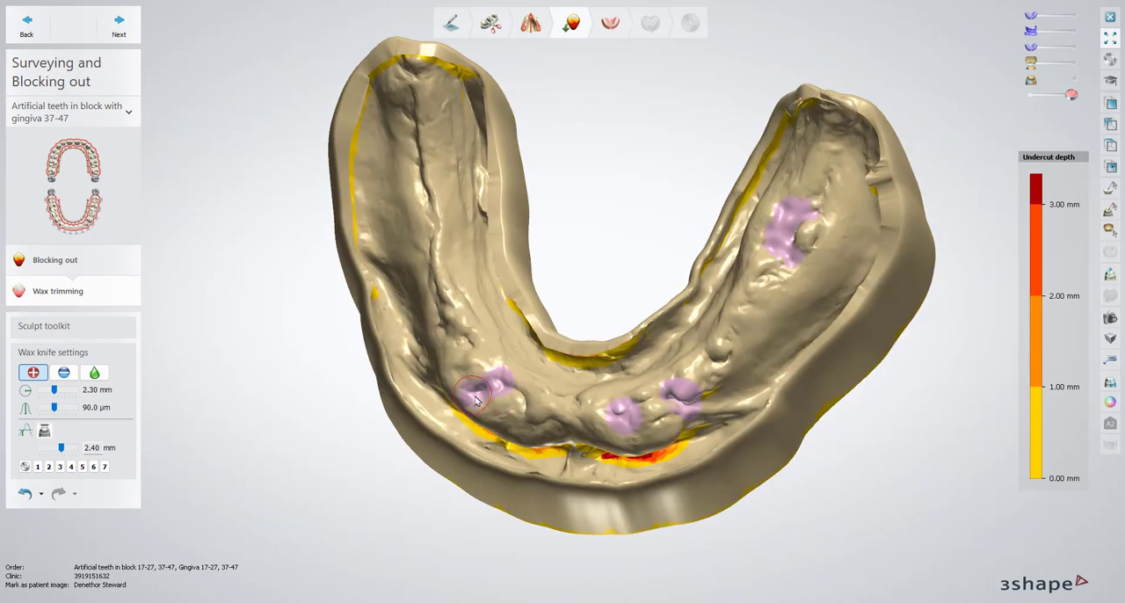
# Smooth the wax fills along the front of the lower ridge
pyautogui.click(94, 373)
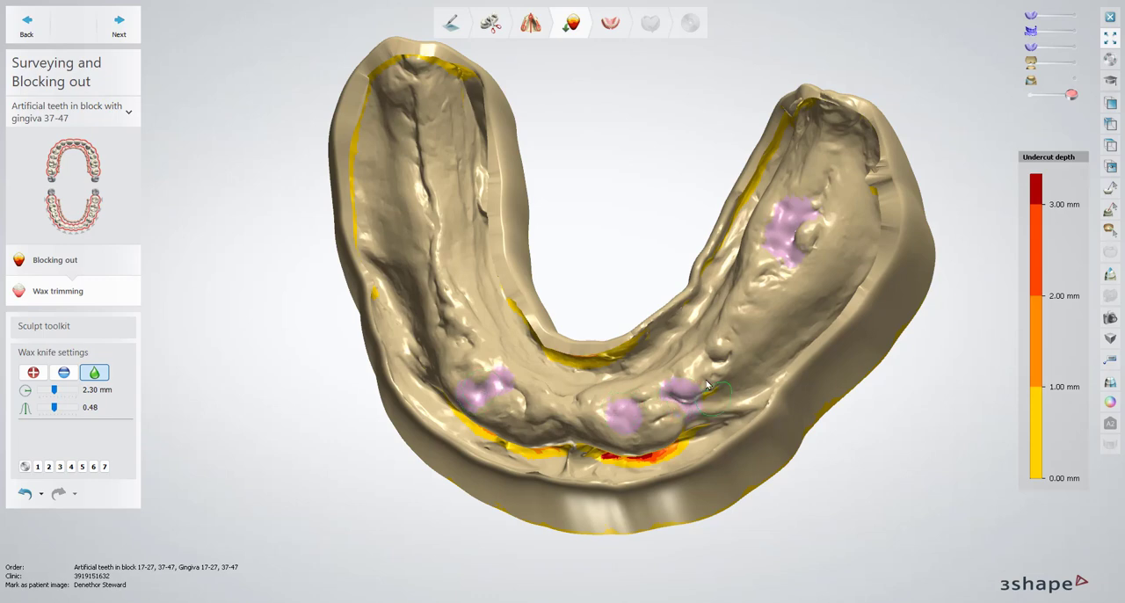
pyautogui.moveTo(708, 384); pyautogui.dragTo(666, 370, button='right')
pyautogui.scroll(5, 576, 365)
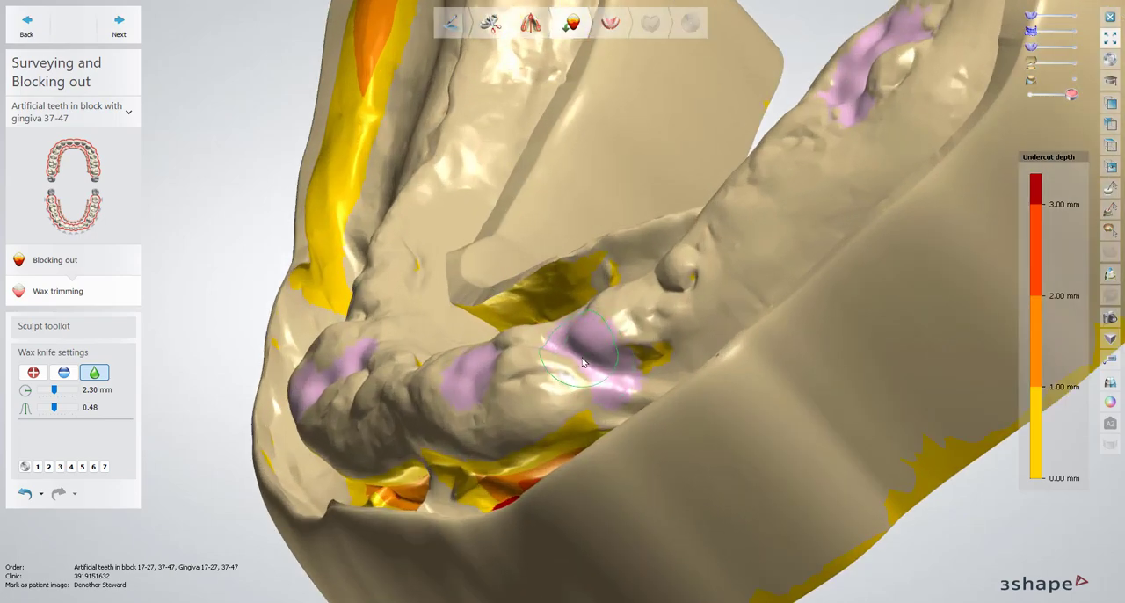
pyautogui.moveTo(597, 364); pyautogui.dragTo(730, 352, button='right')
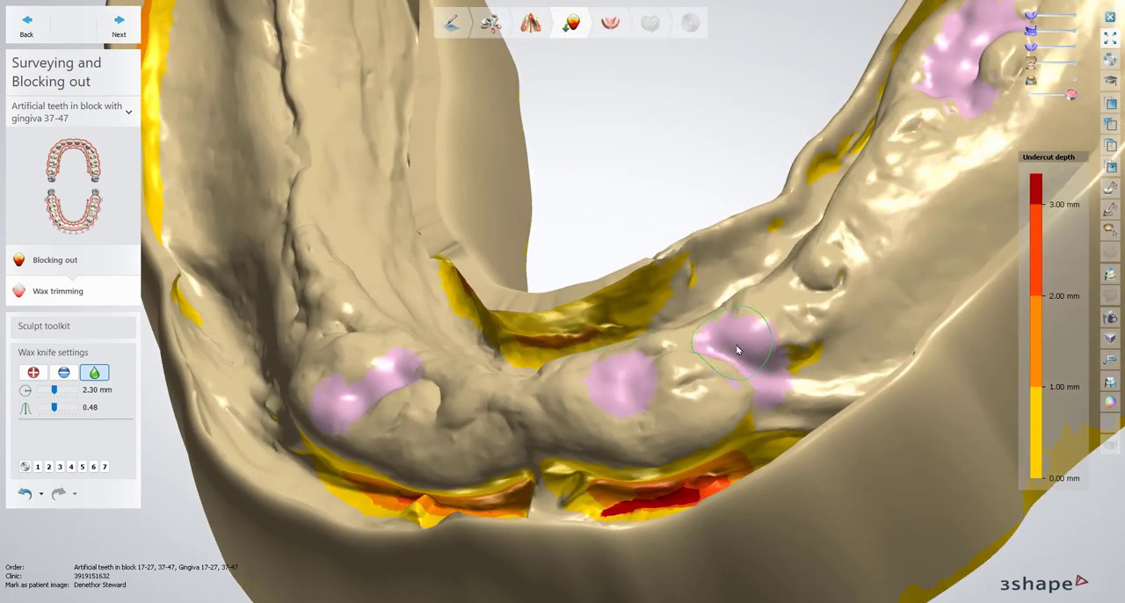
pyautogui.moveTo(737, 350)
pyautogui.mouseDown()
pyautogui.moveTo(717, 351)
pyautogui.moveTo(753, 354)
pyautogui.moveTo(740, 353)
pyautogui.mouseUp()
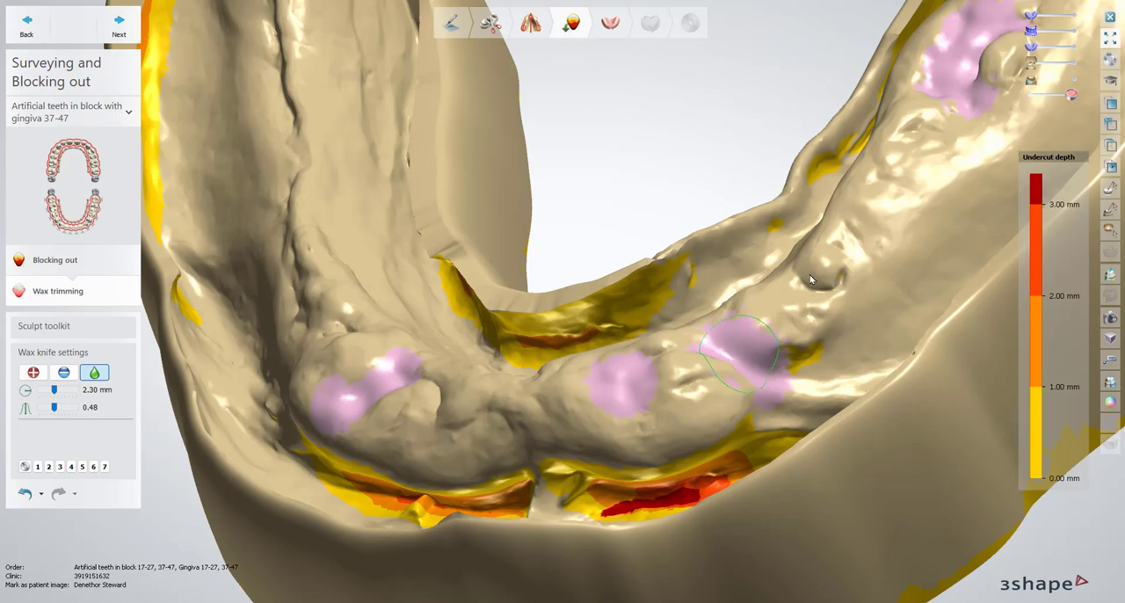
# Smooth the wax around the rear bump on the lower ridge further and proceed to FD Initial Setup
pyautogui.moveTo(949, 123); pyautogui.dragTo(809, 199, button='right')
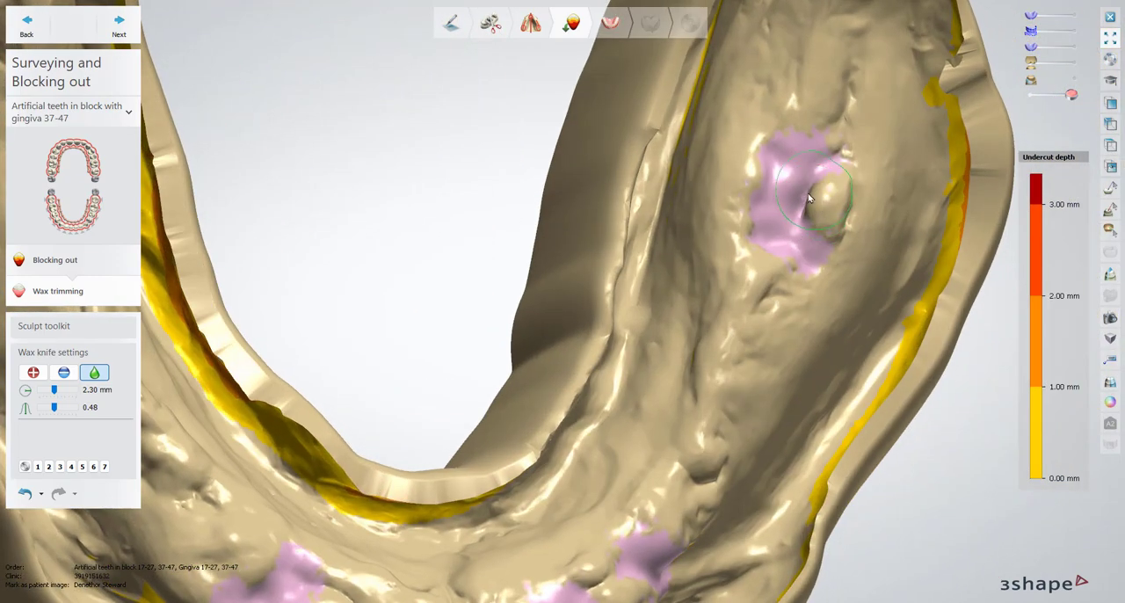
pyautogui.moveTo(808, 199)
pyautogui.mouseDown()
pyautogui.moveTo(801, 206)
pyautogui.moveTo(836, 171)
pyautogui.moveTo(819, 158)
pyautogui.mouseUp()
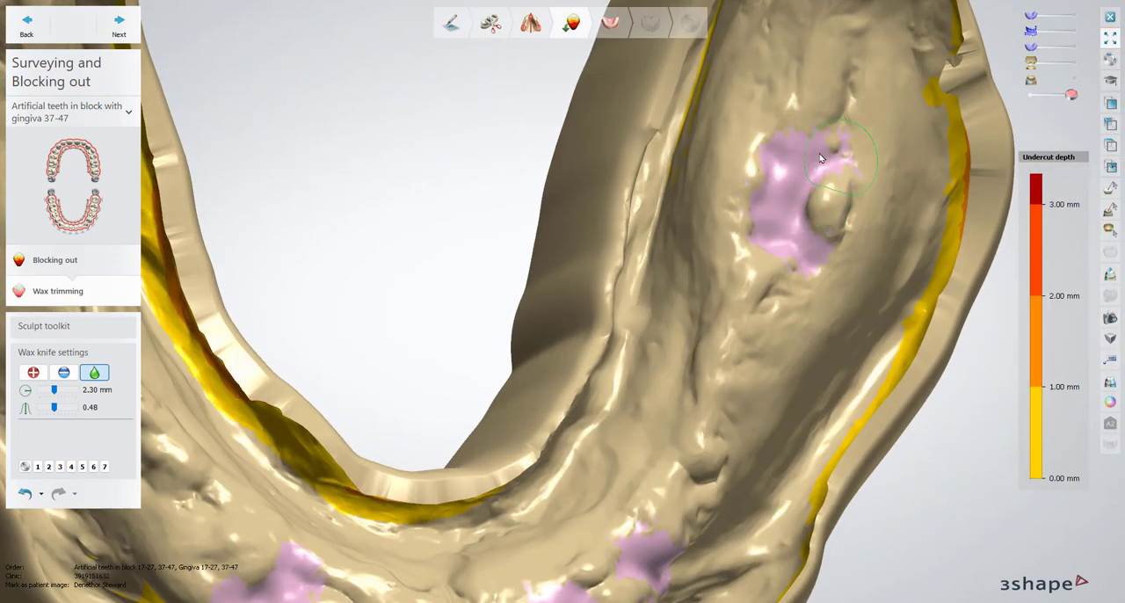
pyautogui.moveTo(774, 231)
pyautogui.mouseDown()
pyautogui.moveTo(796, 253)
pyautogui.moveTo(777, 239)
pyautogui.moveTo(813, 180)
pyautogui.moveTo(800, 208)
pyautogui.mouseUp()
pyautogui.scroll(-6, 798, 200)
pyautogui.moveTo(796, 197); pyautogui.dragTo(763, 219, button='right')
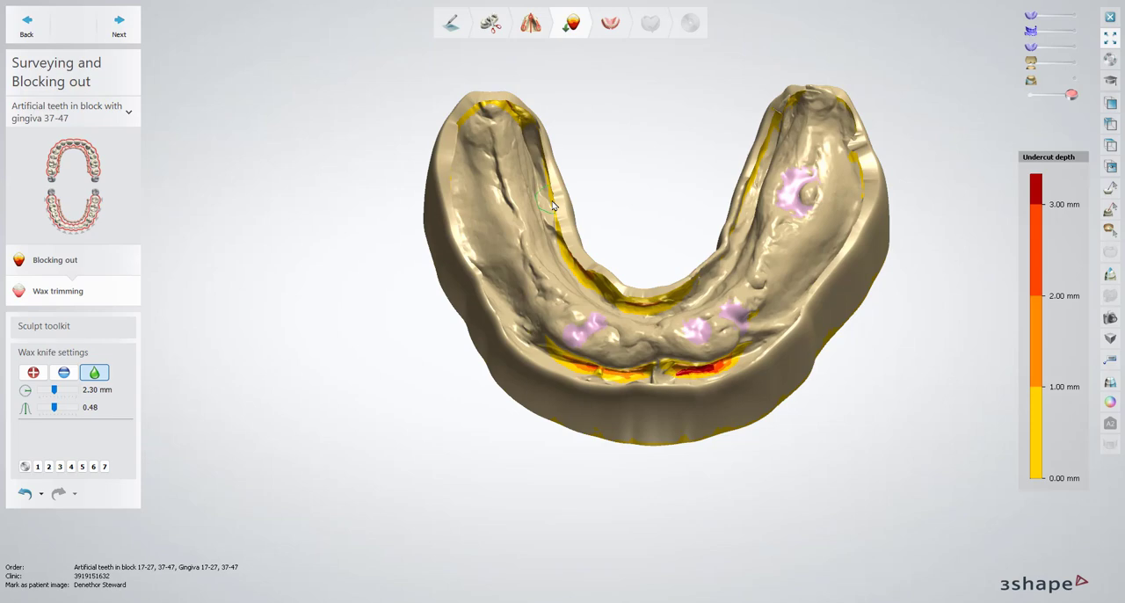
pyautogui.click(119, 27)
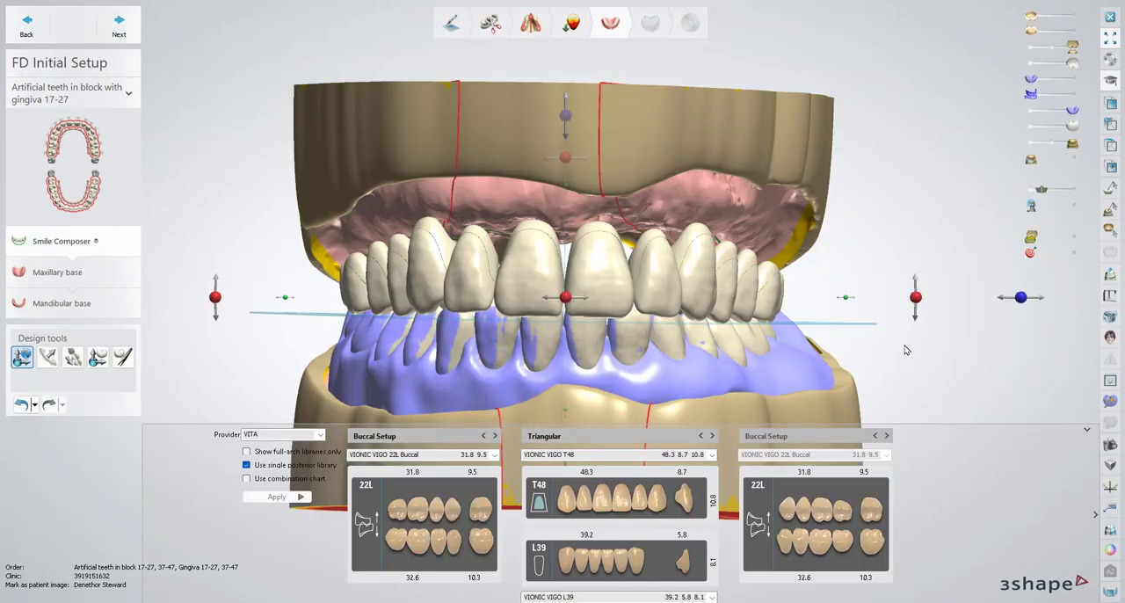
# Show the blue upper denture scan at full opacity over the tooth setup
pyautogui.moveTo(869, 296); pyautogui.dragTo(1000, 128, button='right')
pyautogui.click(1072, 80)
pyautogui.moveTo(915, 249); pyautogui.dragTo(864, 256, button='right')
pyautogui.scroll(-3, 831, 267)
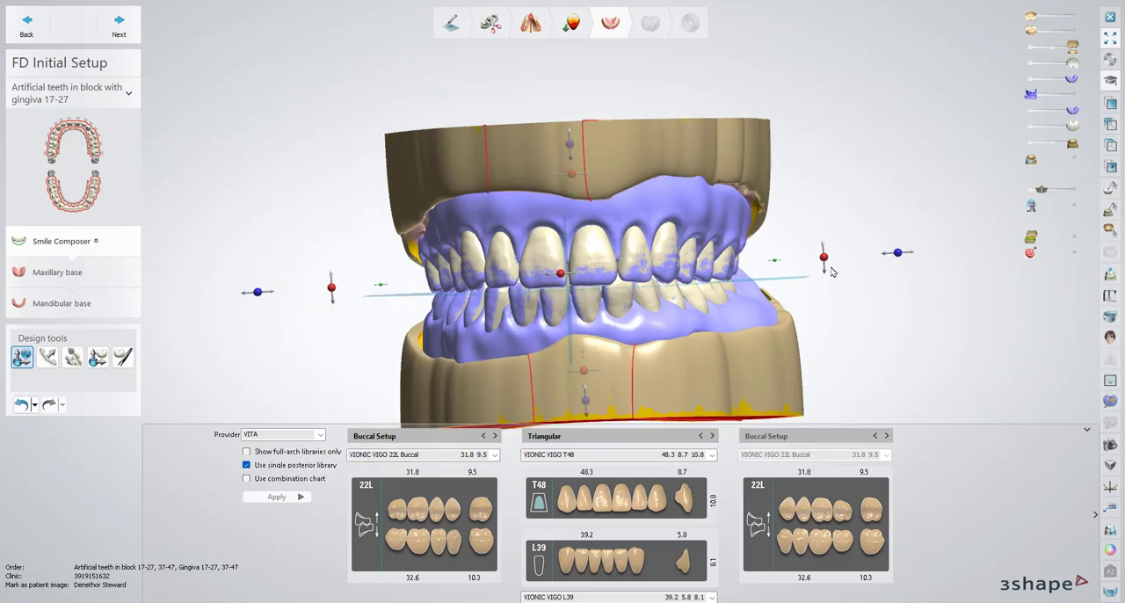
# Hide the tooth library and examine how the upper and lower tooth setup matches the blue denture scans from the front
pyautogui.click(1096, 518)
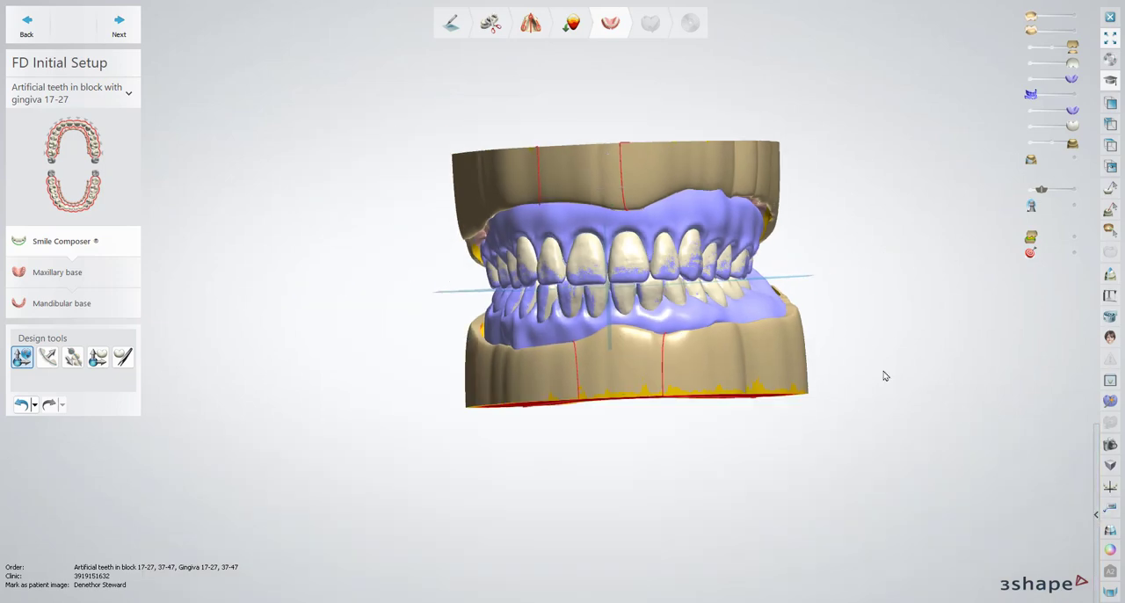
pyautogui.moveTo(791, 359); pyautogui.dragTo(847, 302, button='right')
pyautogui.scroll(2, 660, 348)
pyautogui.moveTo(660, 347); pyautogui.dragTo(831, 230, button='right')
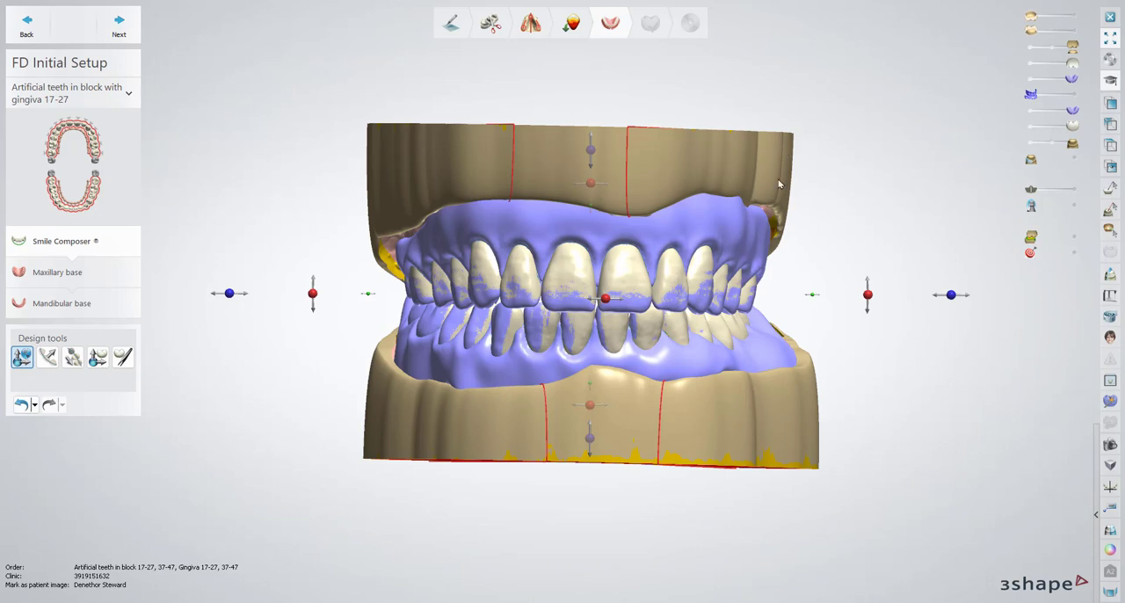
pyautogui.moveTo(779, 184); pyautogui.dragTo(840, 201, button='right')
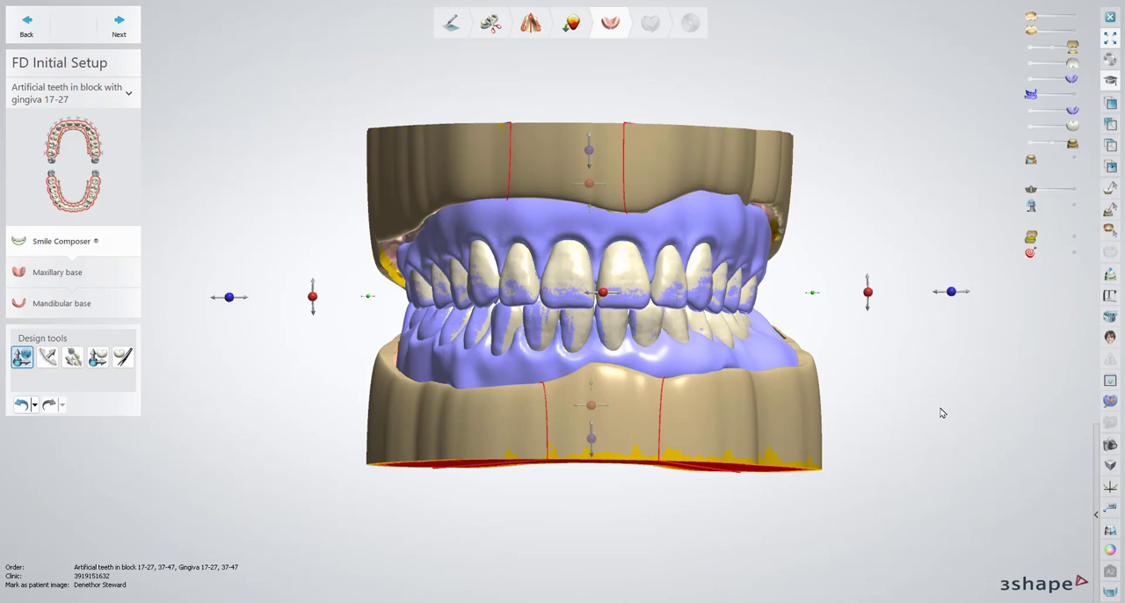
# Load Raw Preparation scan.dcm from the New wash order's Scans > Lower folder as an additional scan
pyautogui.click(1111, 402)
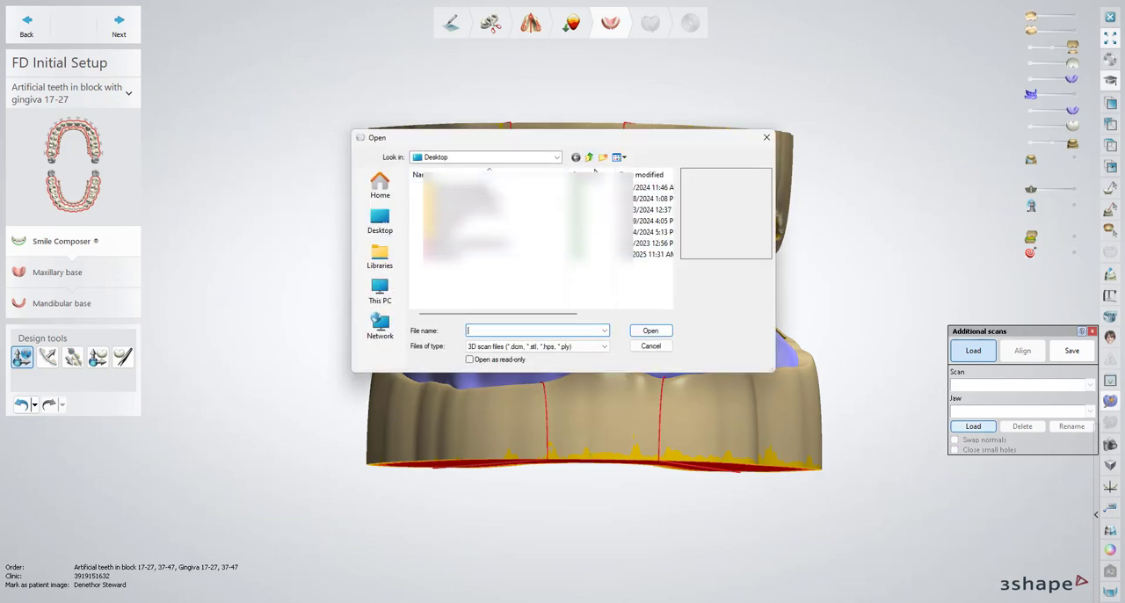
pyautogui.doubleClick(538, 202)
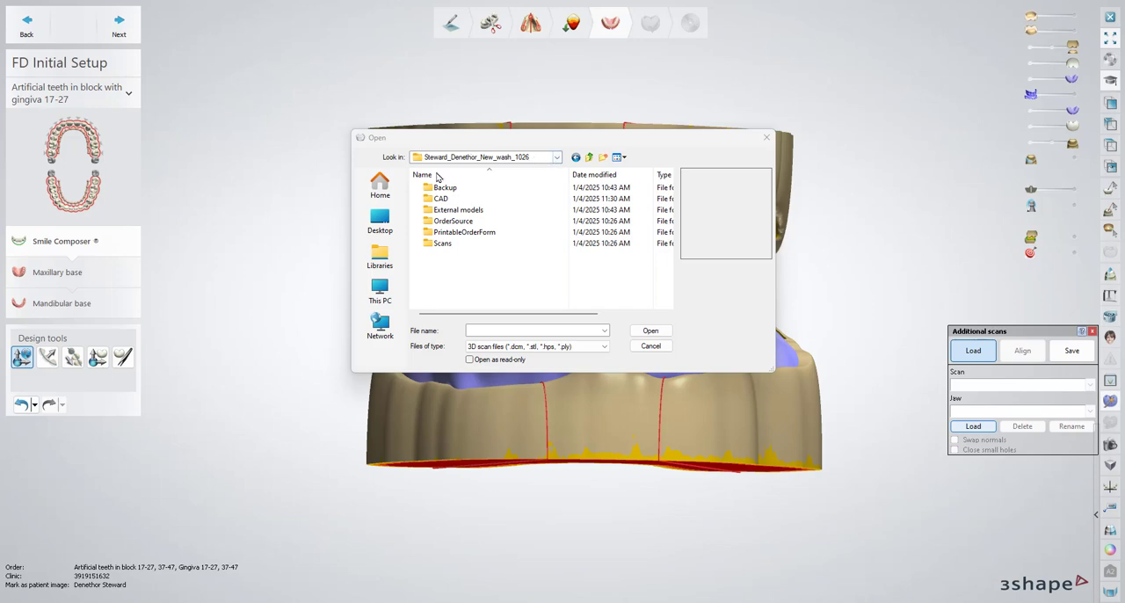
pyautogui.doubleClick(451, 247)
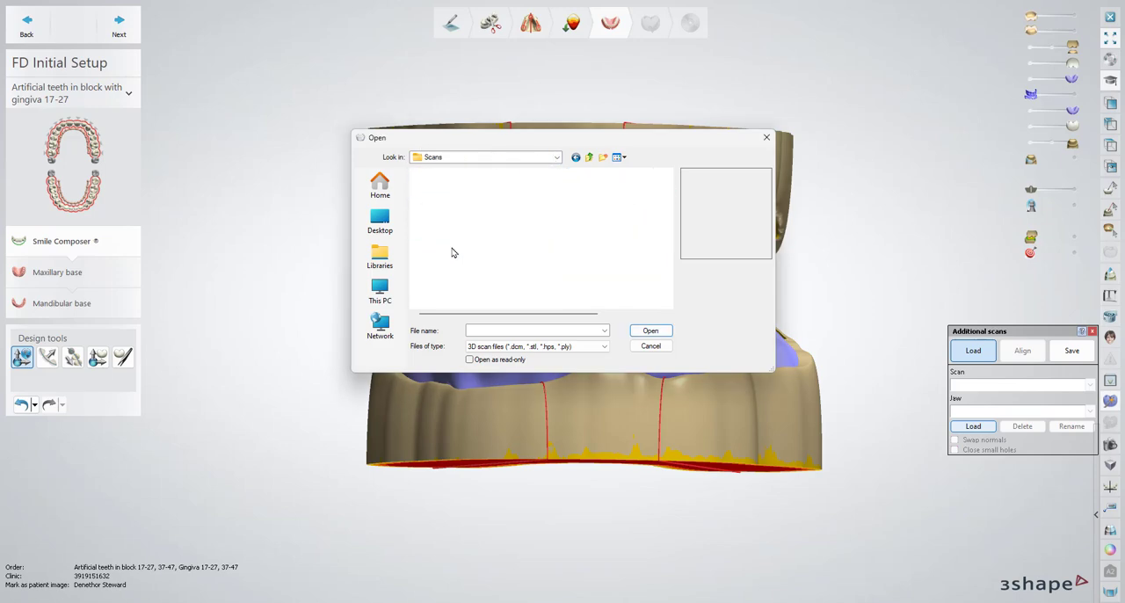
pyautogui.doubleClick(459, 188)
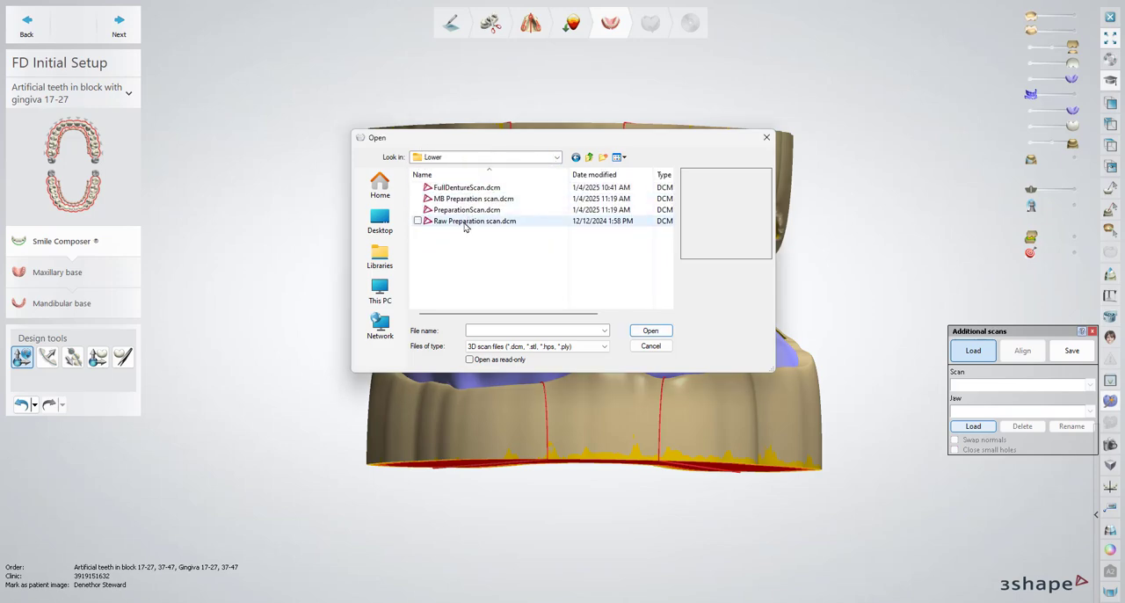
pyautogui.click(465, 221)
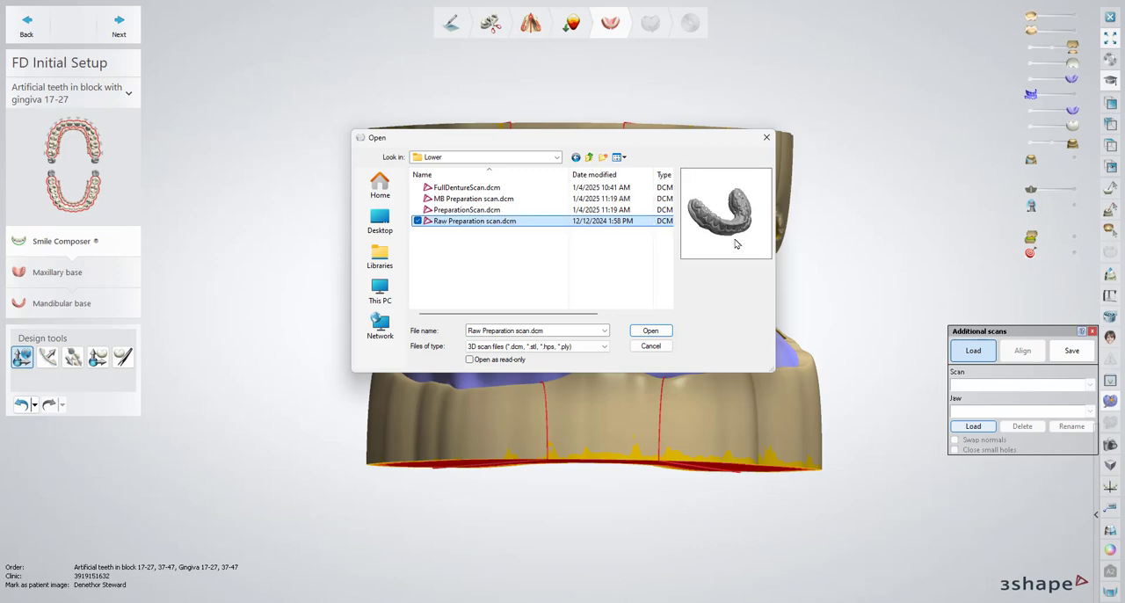
pyautogui.click(652, 335)
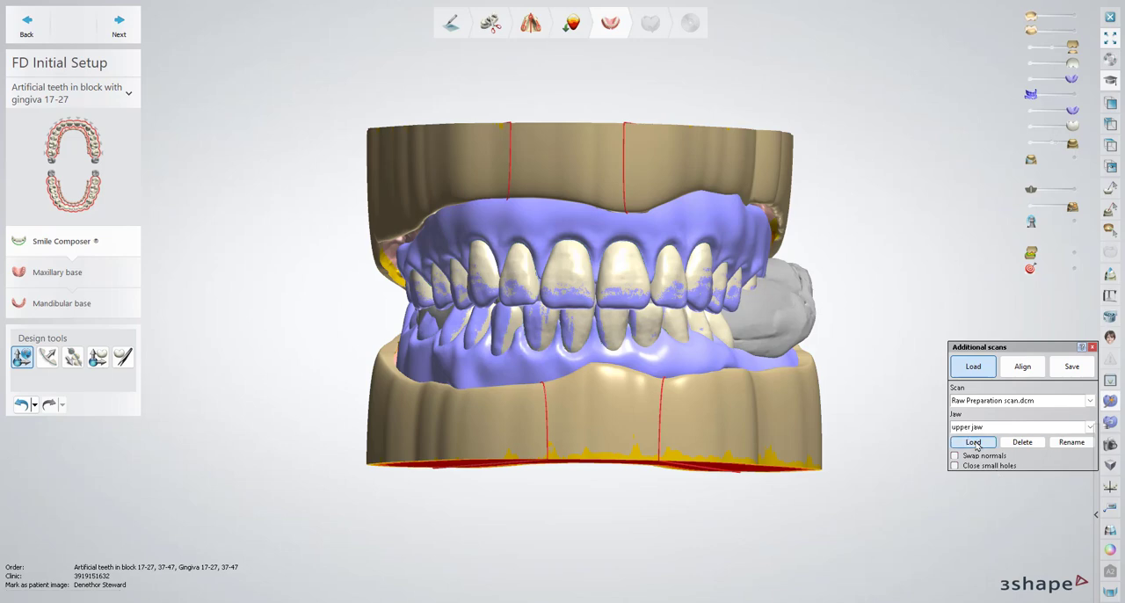
# Load Raw Preparation scan.dcm from the order's Scans > Upper folder as a second additional scan
pyautogui.click(588, 158)
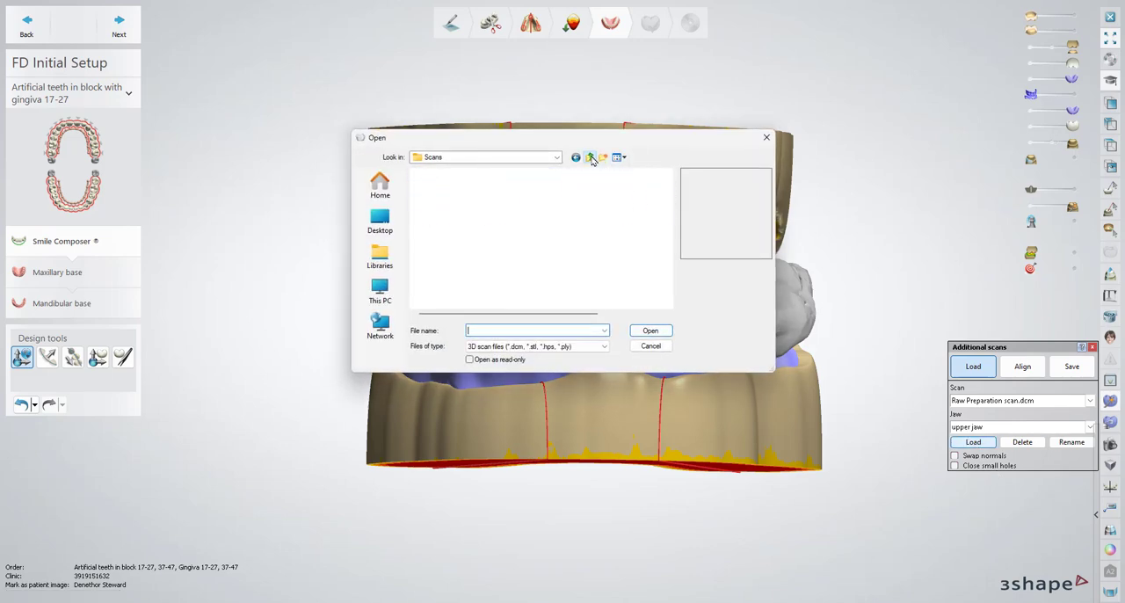
pyautogui.doubleClick(443, 210)
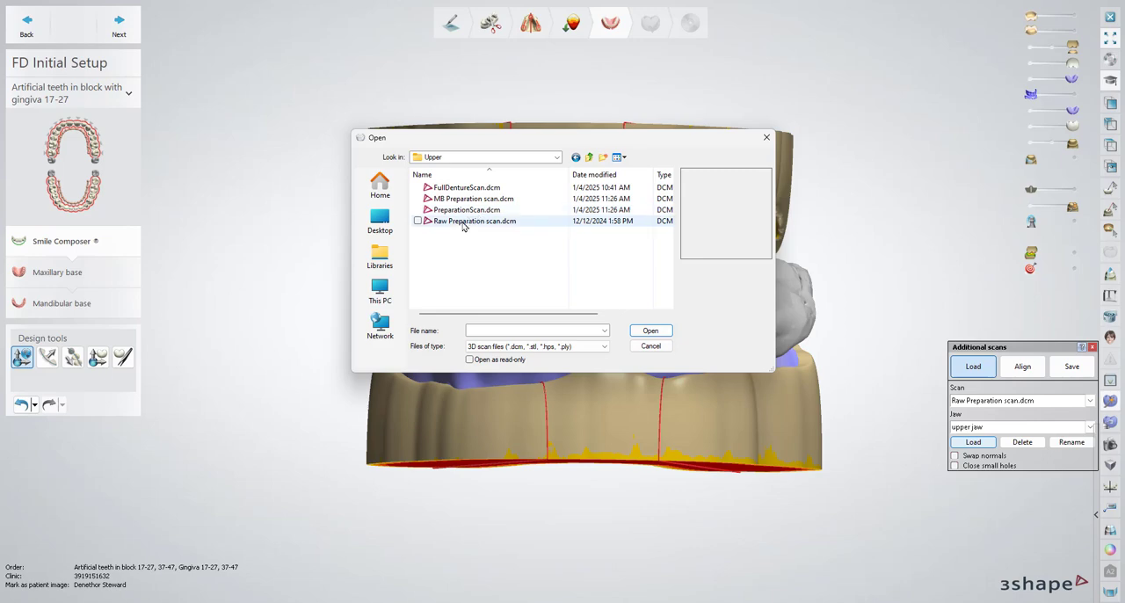
pyautogui.click(468, 220)
pyautogui.click(650, 331)
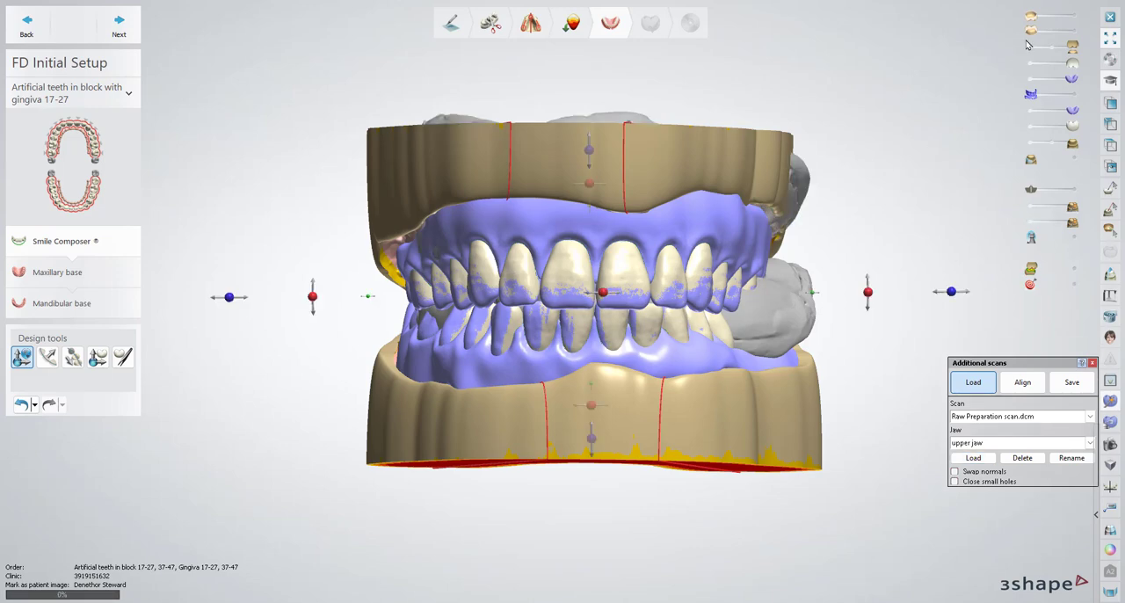
# Hide the upper model, the tooth setup and the blue denture scans so the grey raw scans stand clear above the lower model
pyautogui.click(1031, 79)
pyautogui.click(1031, 126)
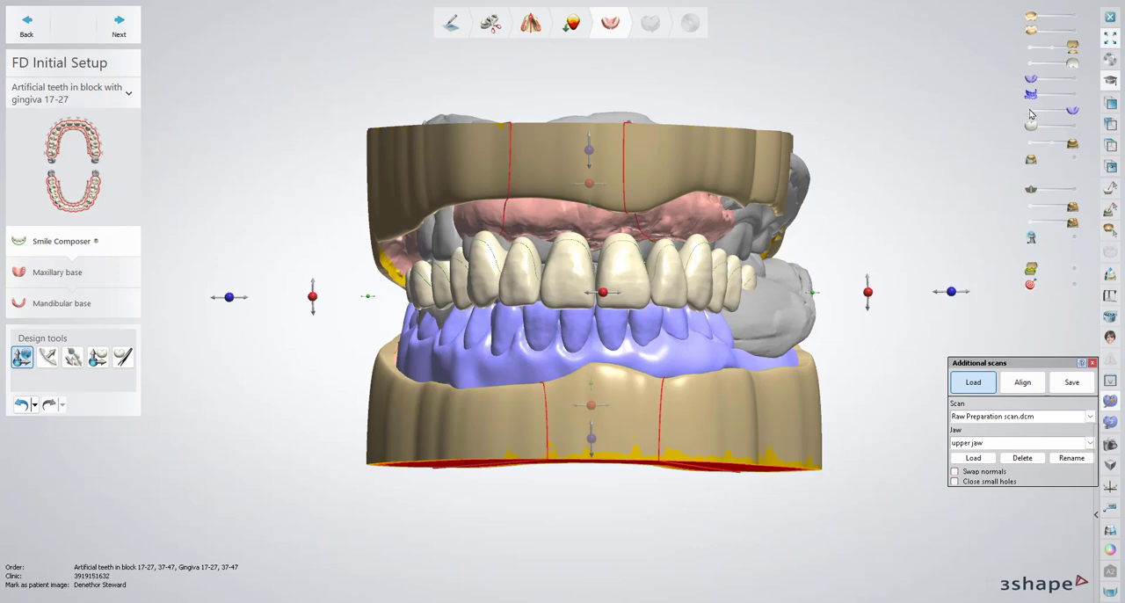
pyautogui.click(1031, 110)
pyautogui.click(1031, 64)
pyautogui.click(1031, 46)
pyautogui.moveTo(691, 204); pyautogui.dragTo(728, 203, button='right')
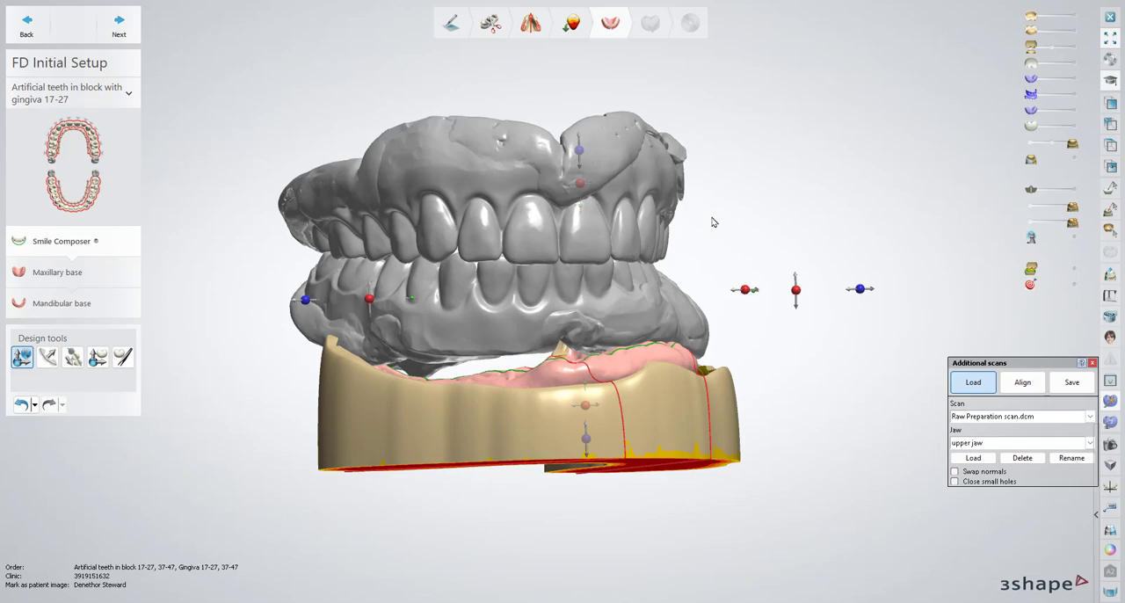
pyautogui.moveTo(799, 238)
pyautogui.mouseDown(button='right')
pyautogui.moveTo(714, 236)
pyautogui.moveTo(783, 238)
pyautogui.moveTo(773, 217)
pyautogui.moveTo(780, 238)
pyautogui.mouseUp(button='right')
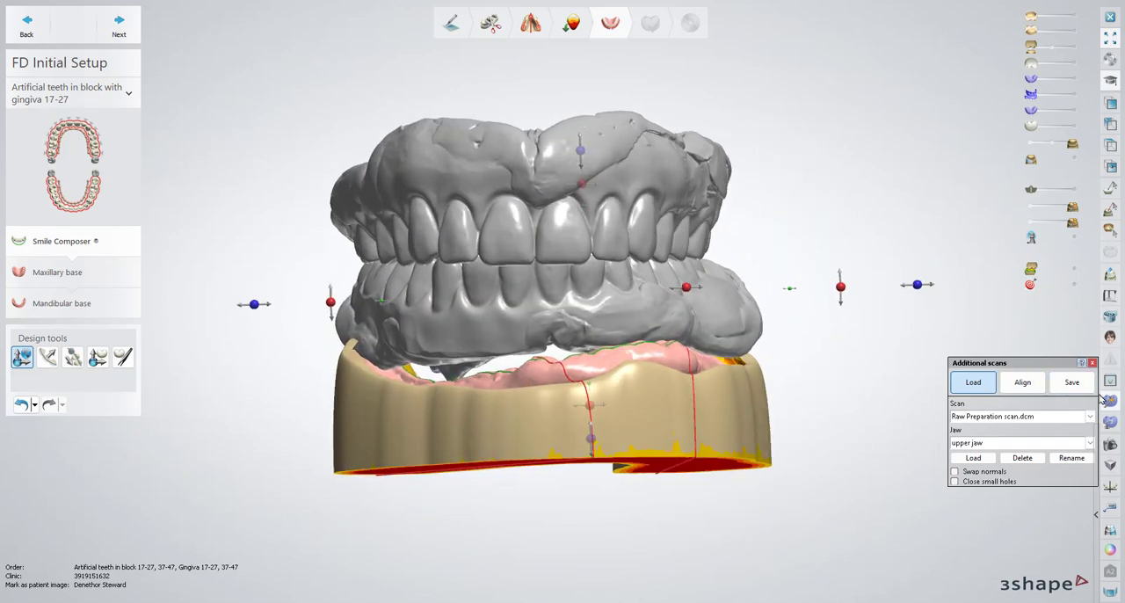
# Save the upper and lower raw scans together as one DCM file on the Desktop, named with the patient's first name plus "new bite"
pyautogui.click(1074, 383)
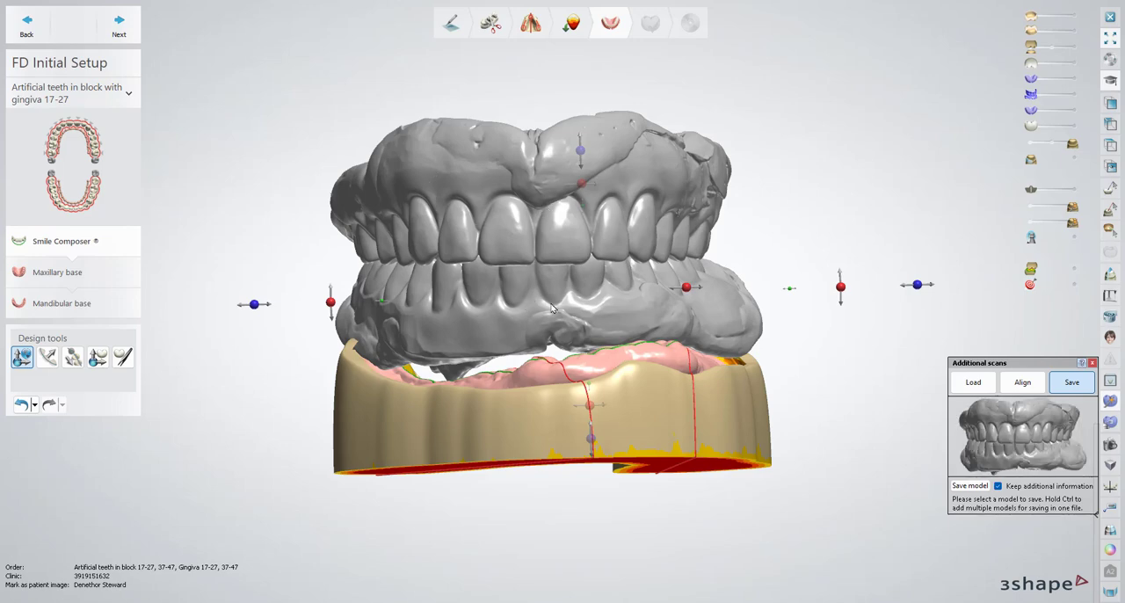
pyautogui.click(967, 486)
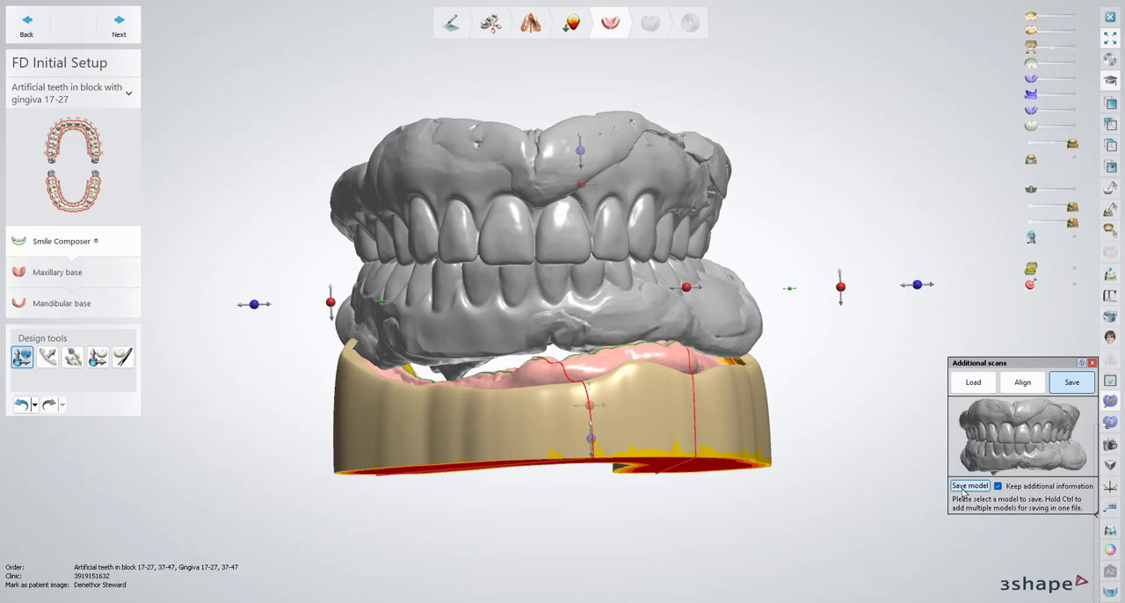
pyautogui.click(333, 172)
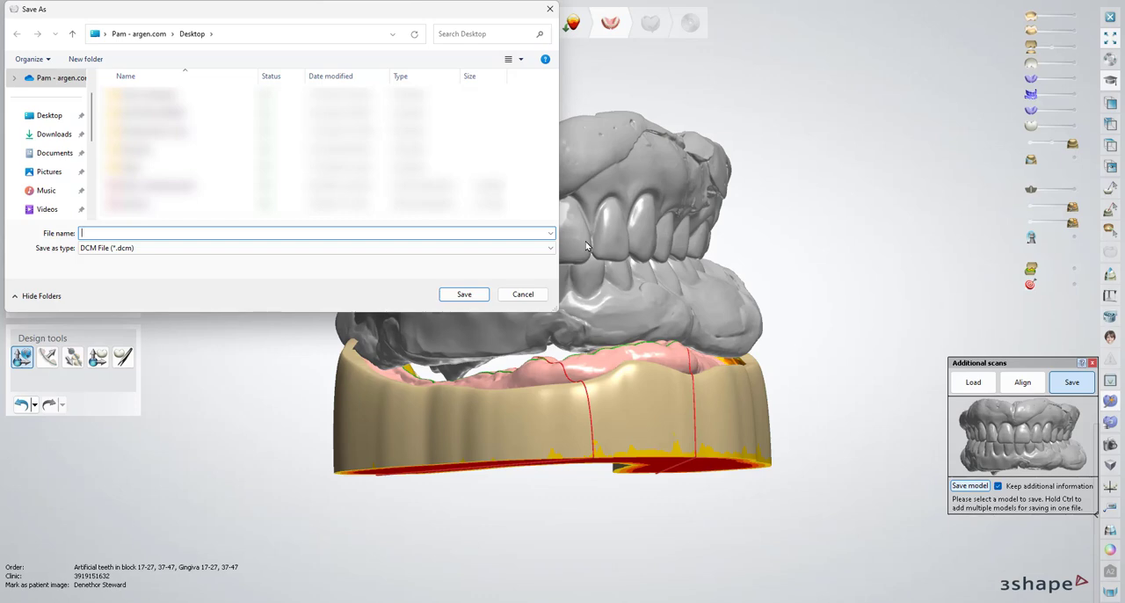
pyautogui.write('dentu')
pyautogui.press('BackSpace')
pyautogui.press('BackSpace')
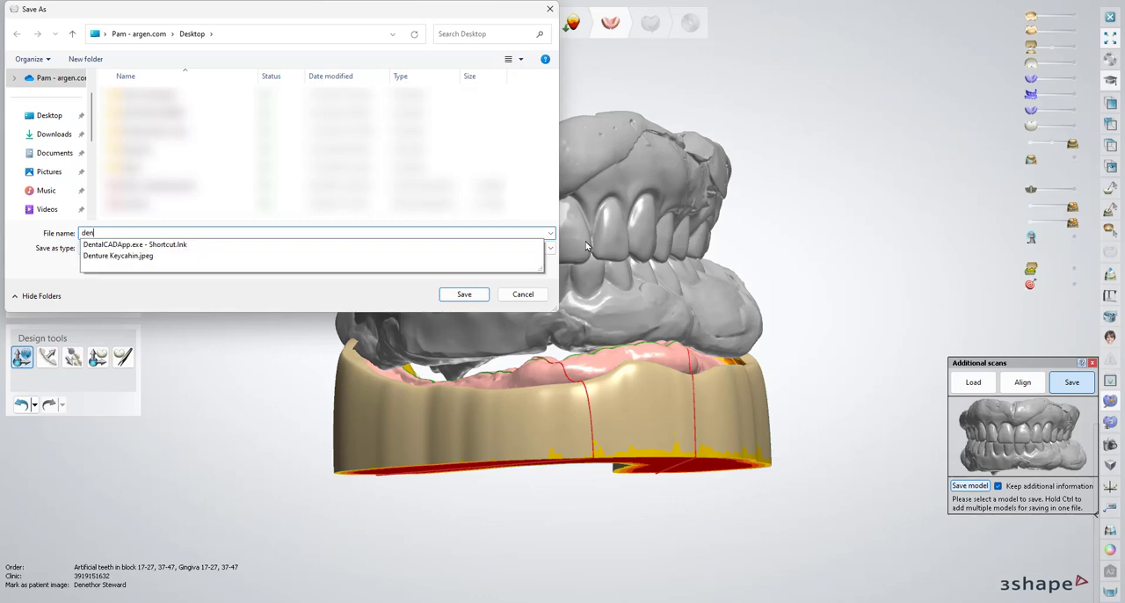
pyautogui.write('e')
pyautogui.press('BackSpace')
pyautogui.write('ethor n')
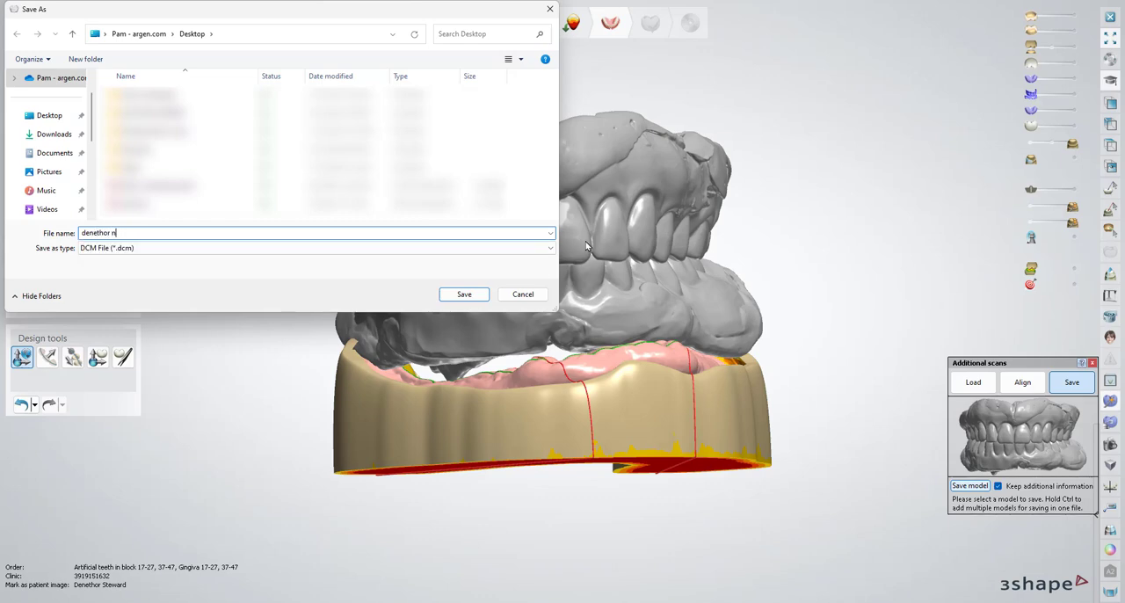
pyautogui.write('ew bite')
pyautogui.click(461, 296)
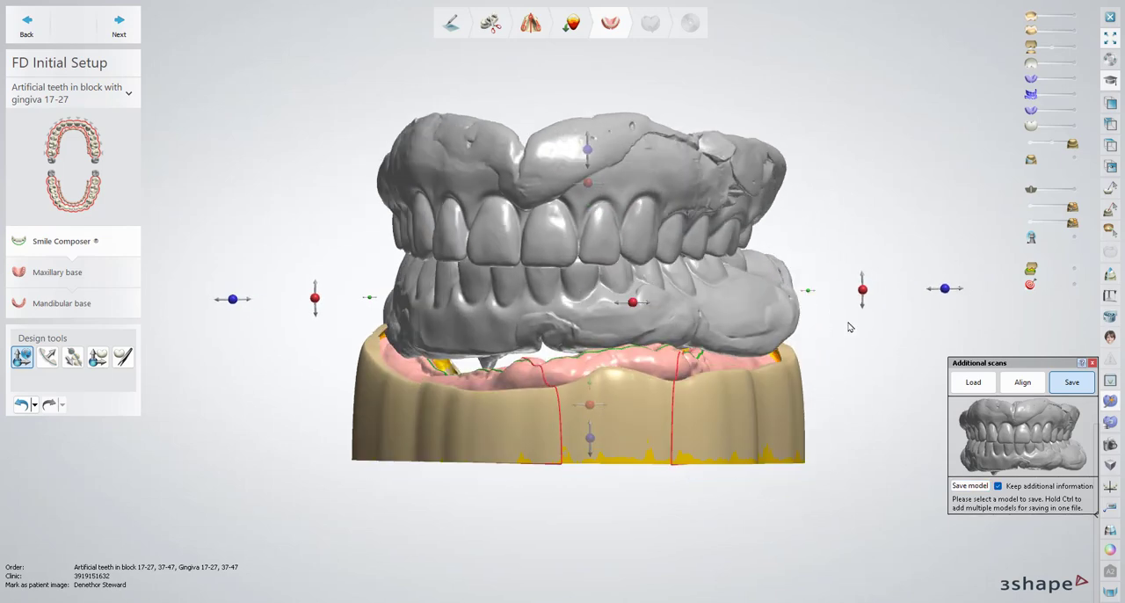
# Delete both separate Raw Preparation scans from the additional scans
pyautogui.click(972, 383)
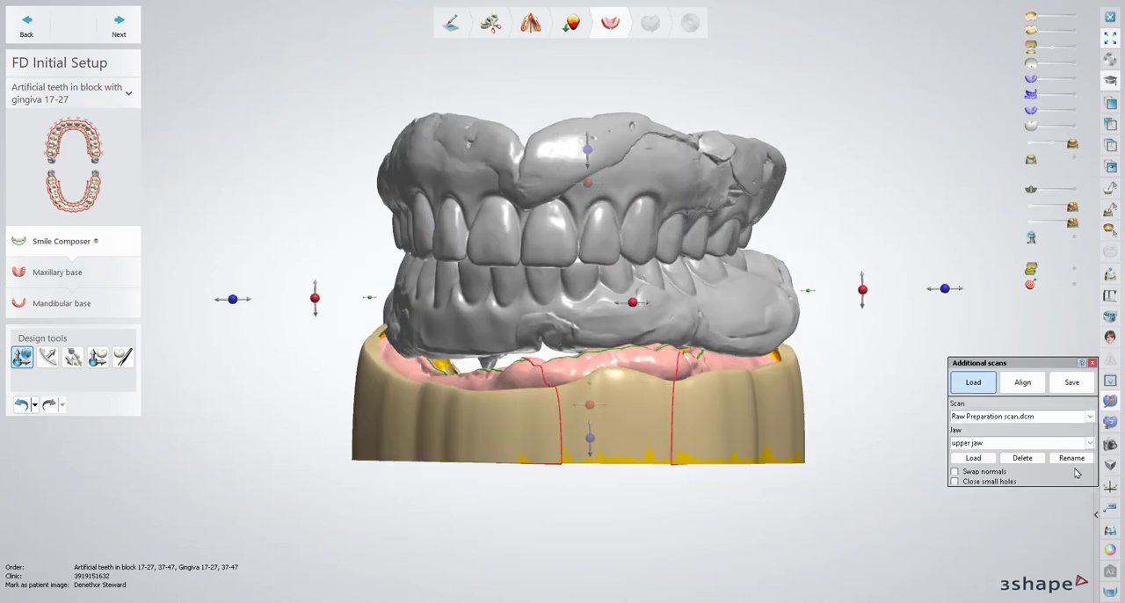
pyautogui.click(1022, 458)
pyautogui.click(544, 324)
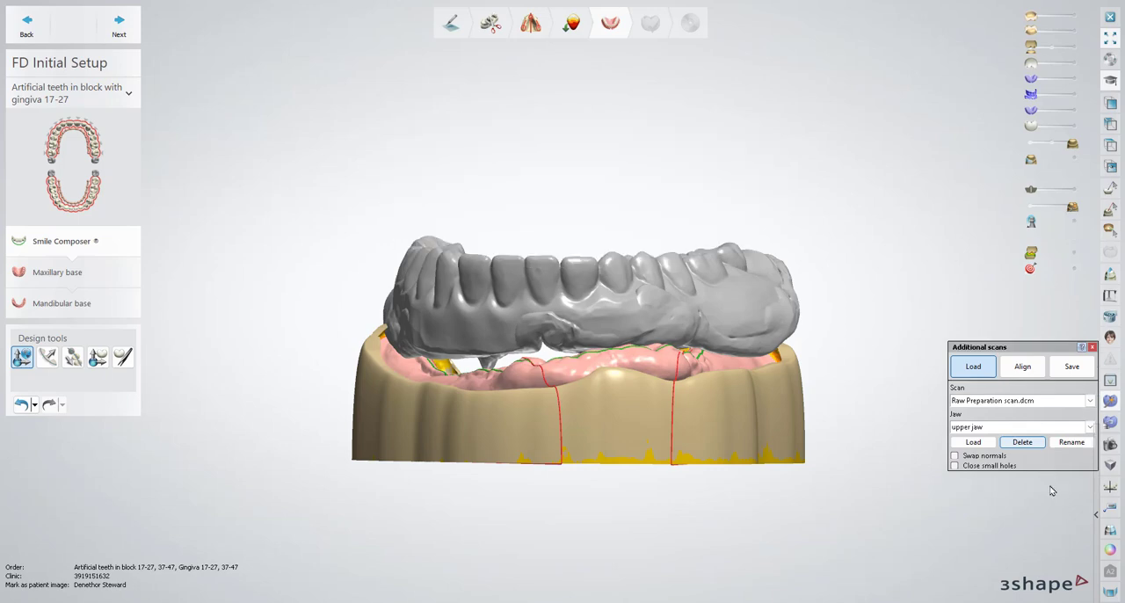
pyautogui.click(1031, 444)
pyautogui.click(548, 327)
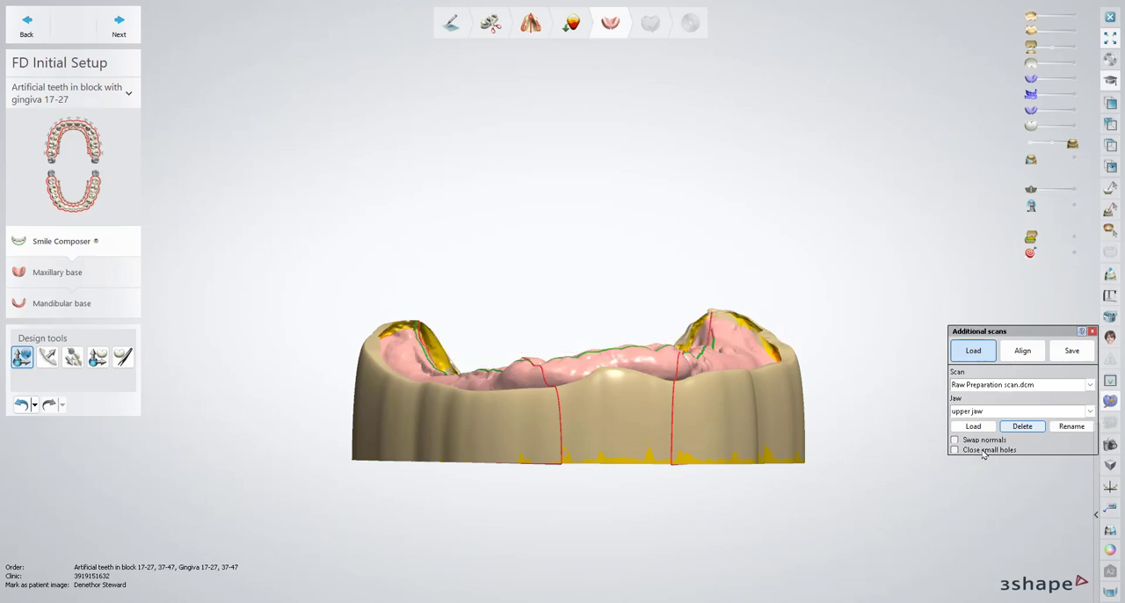
# Load the combined "new bite" DCM file from the Desktop as an additional scan for the upper jaw
pyautogui.click(963, 427)
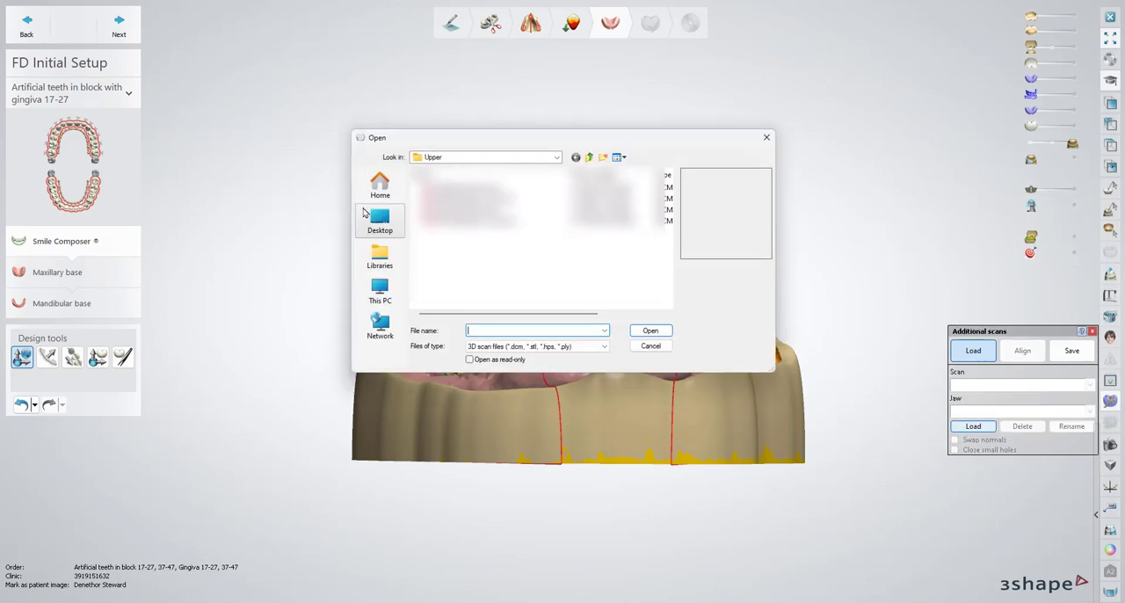
pyautogui.click(376, 203)
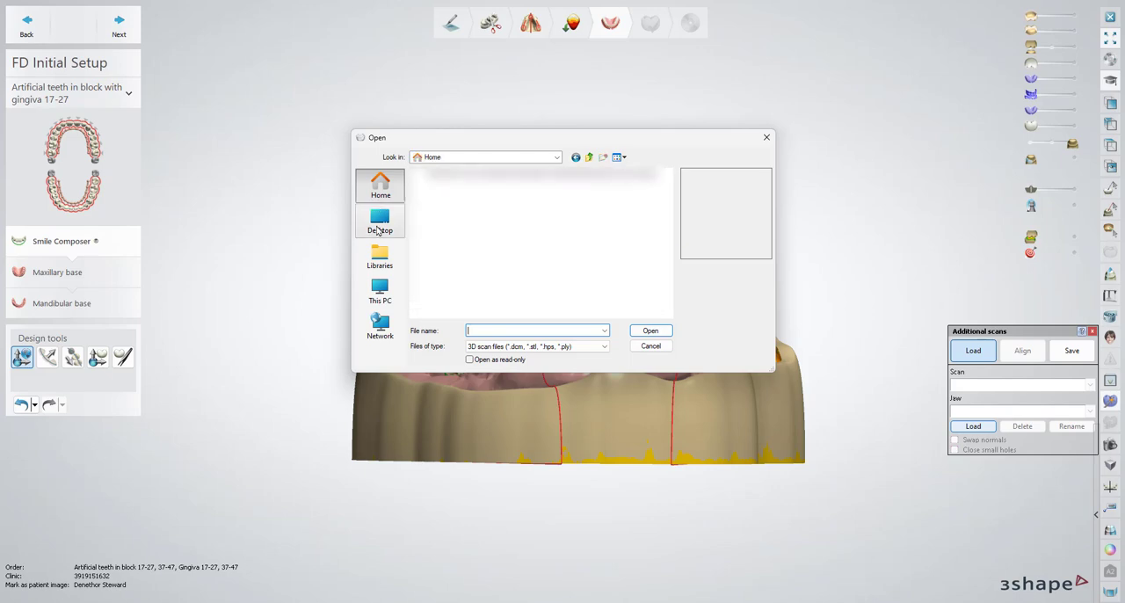
pyautogui.click(379, 227)
pyautogui.scroll(-4, 528, 267)
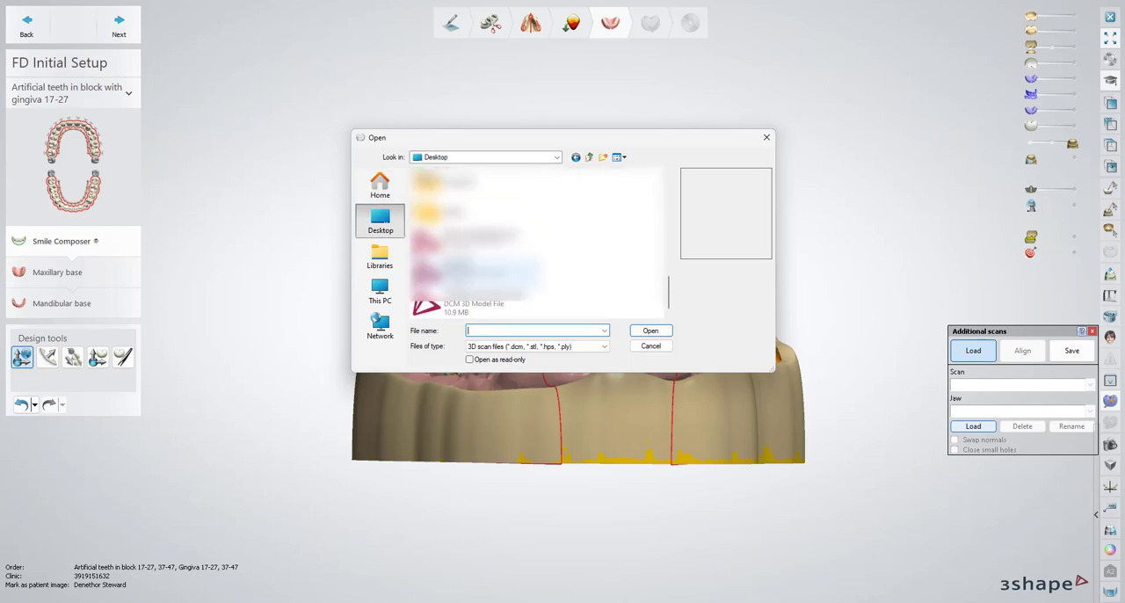
pyautogui.click(440, 309)
pyautogui.click(650, 330)
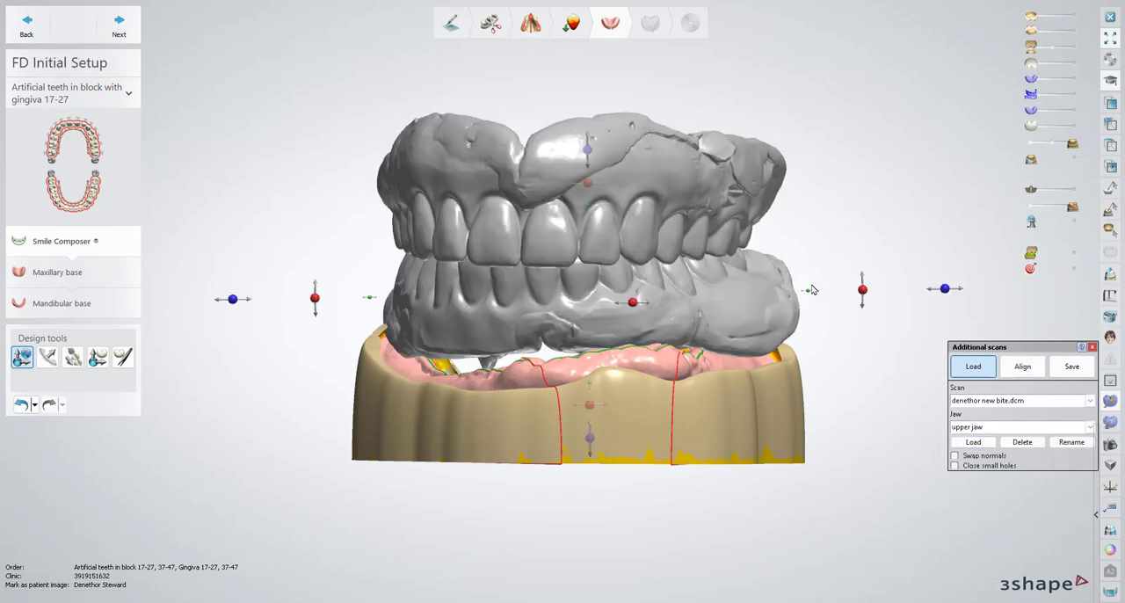
# Start aligning the combined bite scan to Preparation (upper jaw), hiding the lower model and showing the upper model with the bite scan
pyautogui.moveTo(781, 228); pyautogui.dragTo(741, 349, button='right')
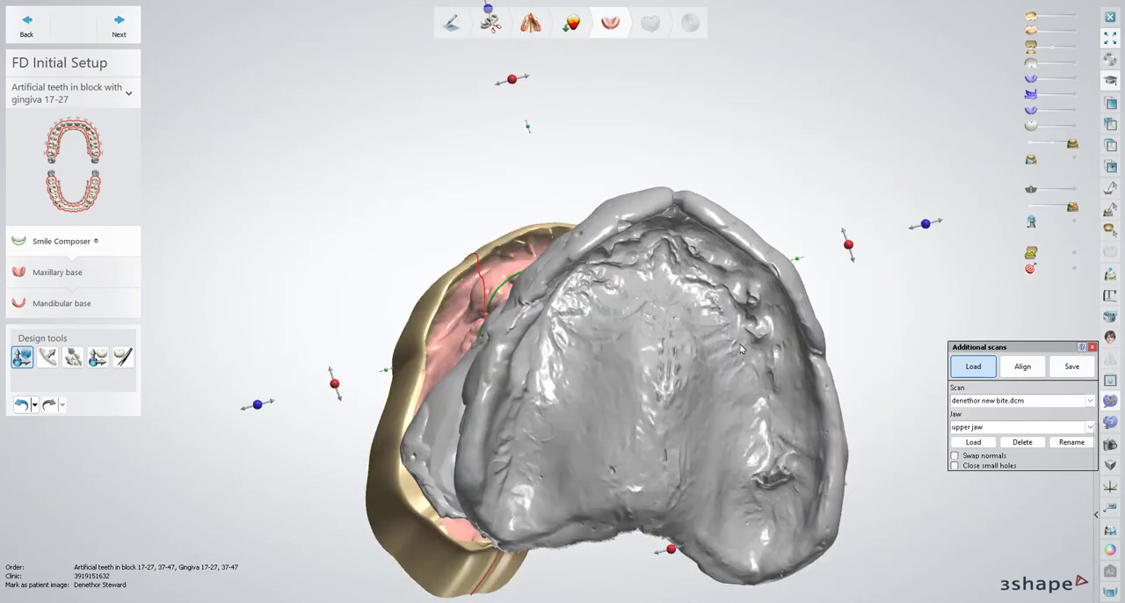
pyautogui.click(1022, 366)
pyautogui.click(1030, 145)
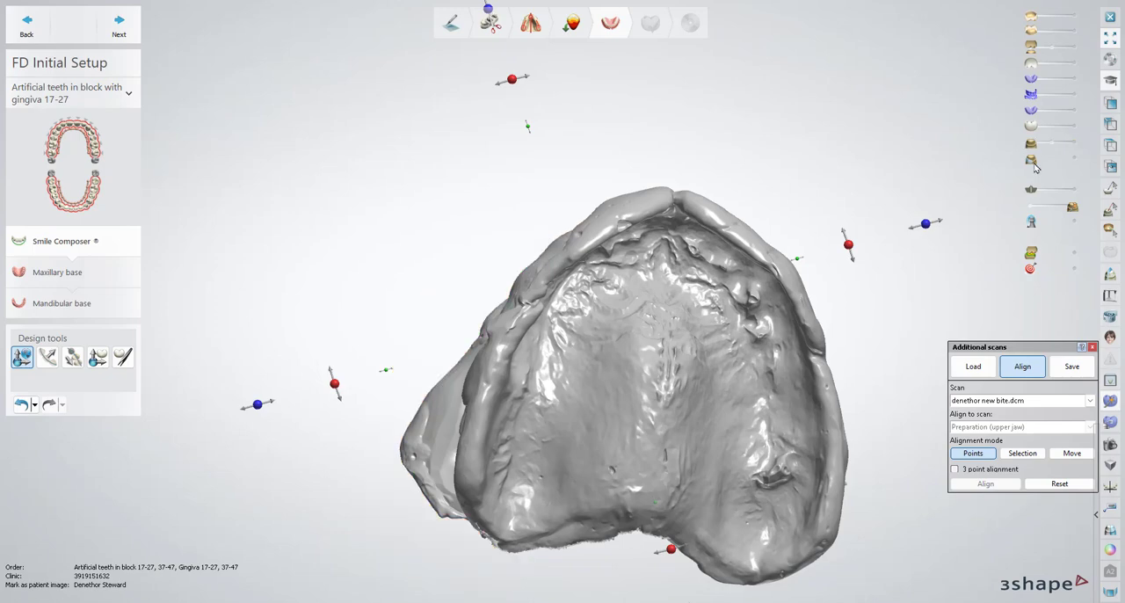
pyautogui.click(1031, 200)
pyautogui.click(1073, 48)
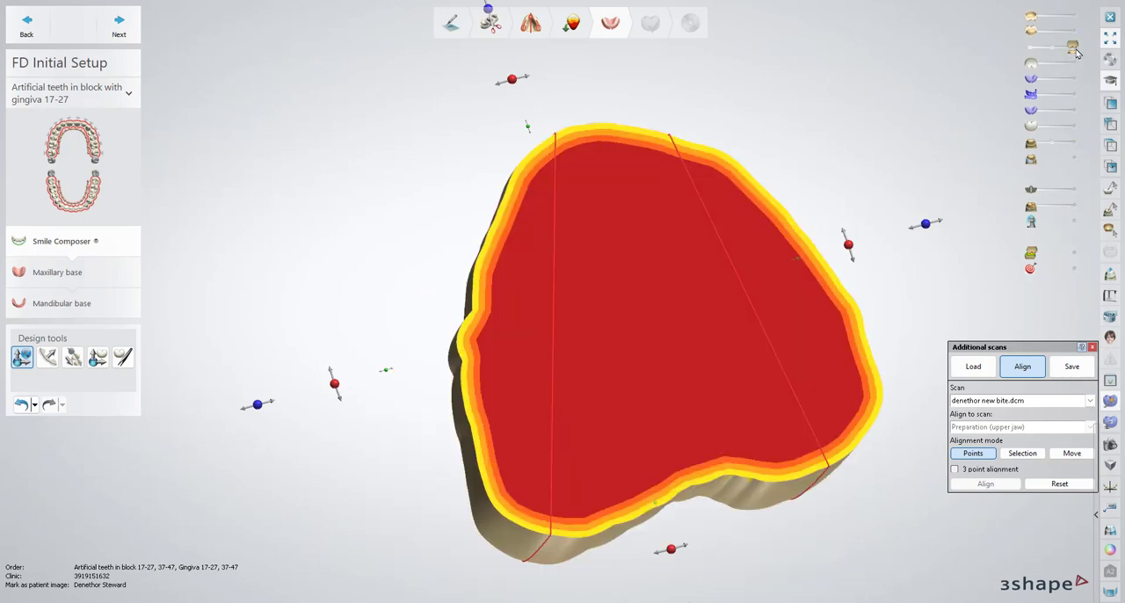
pyautogui.moveTo(650, 395); pyautogui.dragTo(791, 343, button='right')
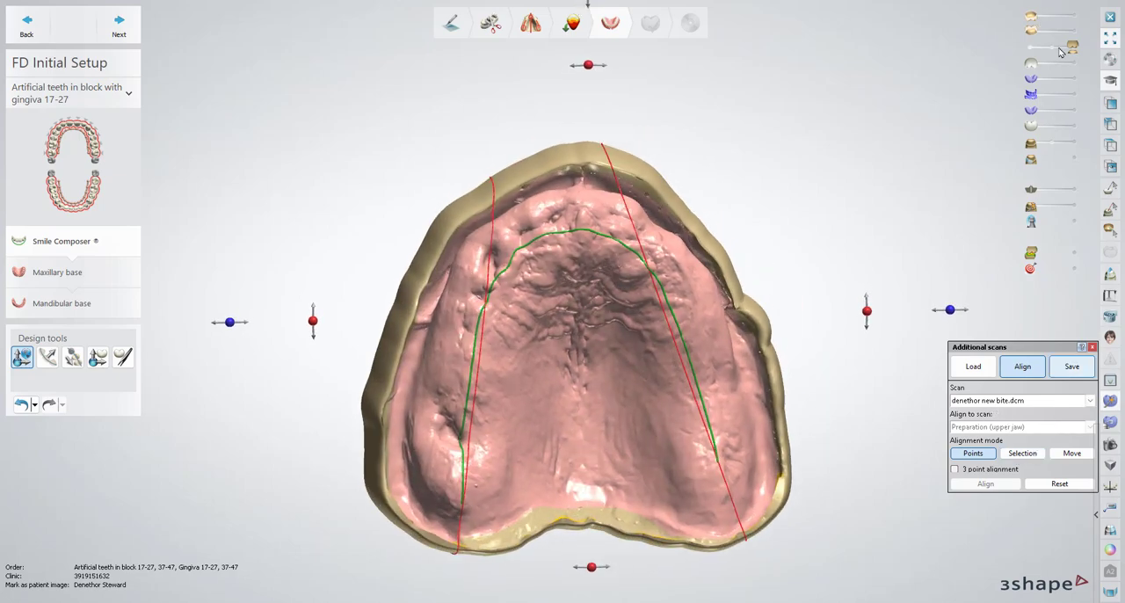
pyautogui.click(1074, 209)
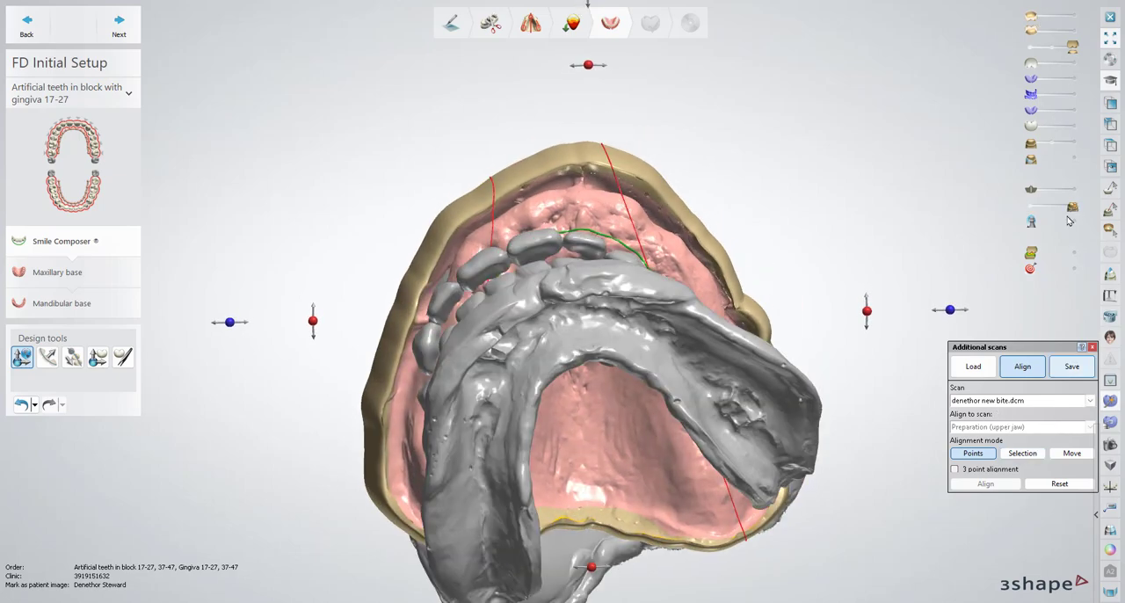
# Move the combined bite scan beside the upper model and rotate it so its upper intaglio surface faces the same way as the model
pyautogui.click(1072, 452)
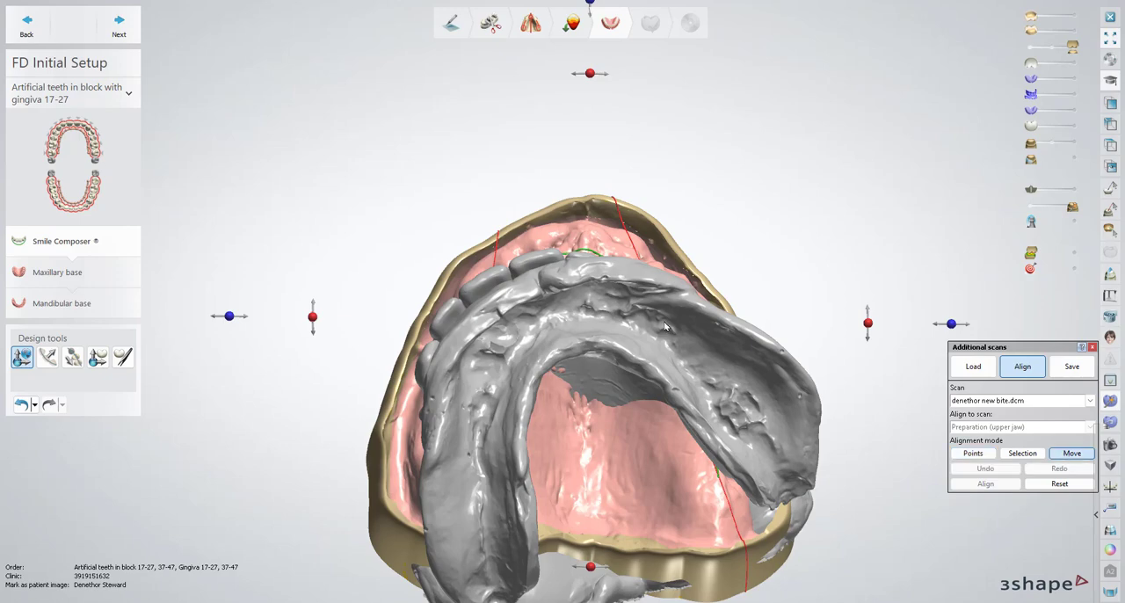
pyautogui.moveTo(481, 336); pyautogui.dragTo(849, 290)
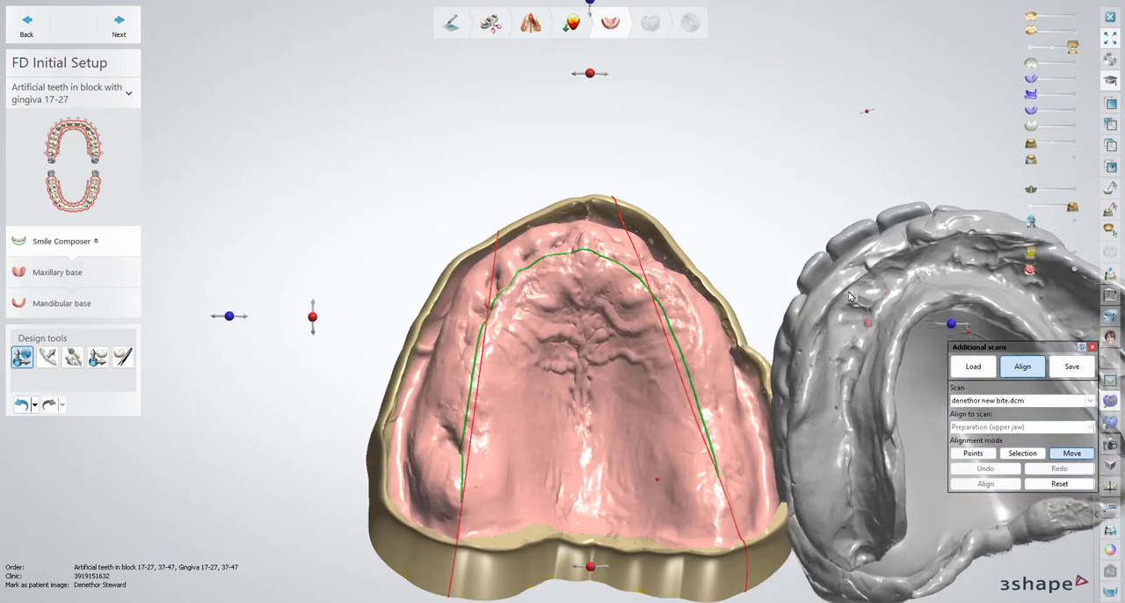
pyautogui.scroll(-3, 854, 290)
pyautogui.moveTo(882, 243); pyautogui.dragTo(649, 218, button='middle')
pyautogui.moveTo(687, 304); pyautogui.dragTo(644, 157, button='right')
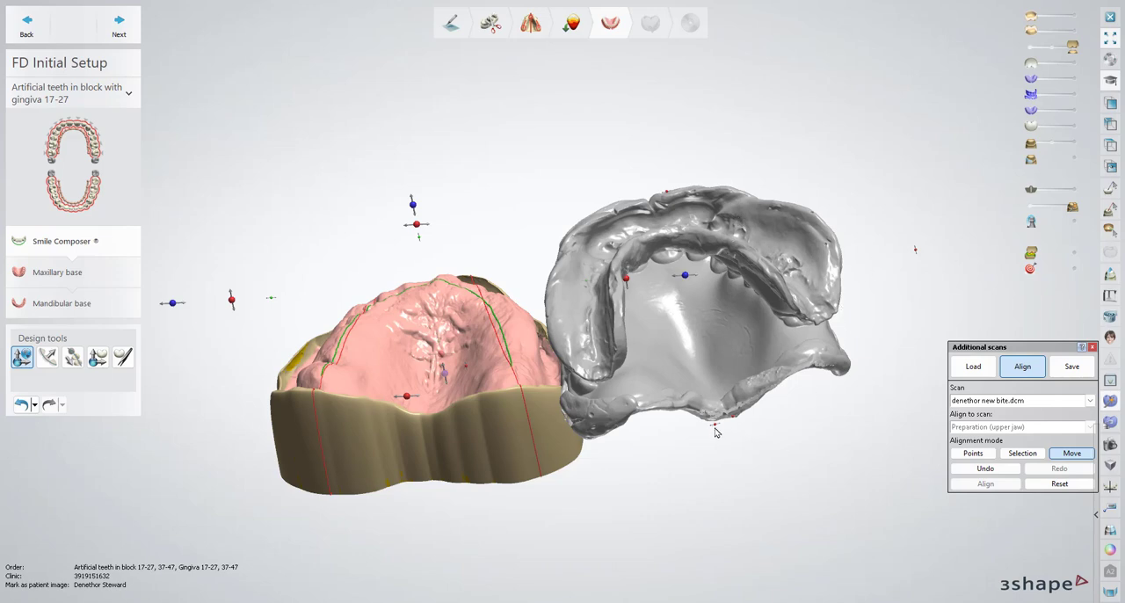
pyautogui.moveTo(561, 223); pyautogui.dragTo(680, 204)
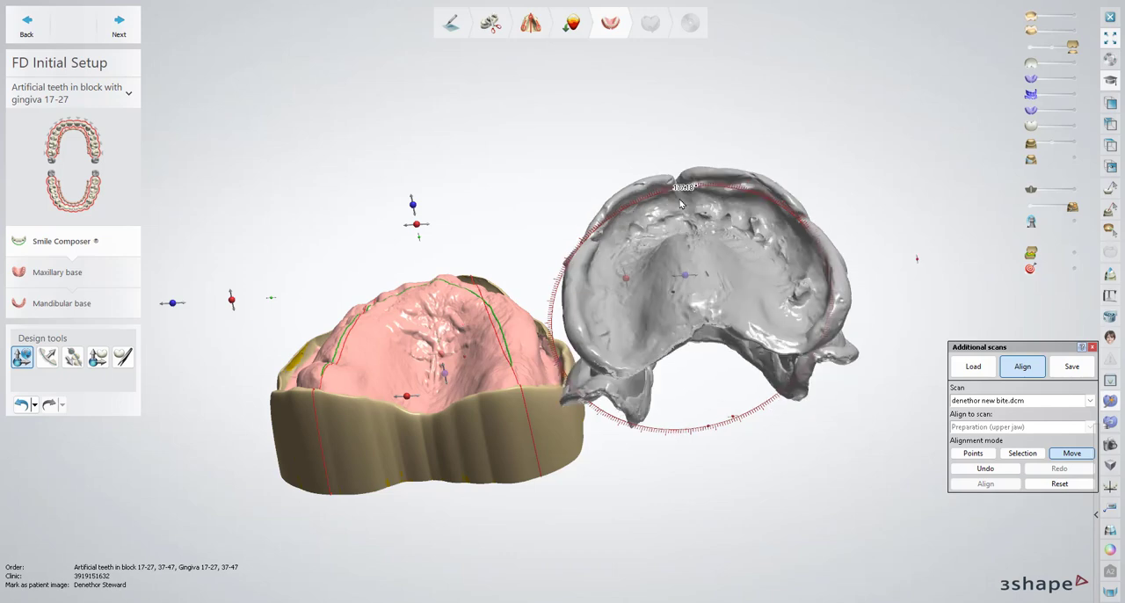
pyautogui.moveTo(734, 263); pyautogui.dragTo(848, 462, button='right')
pyautogui.moveTo(848, 461); pyautogui.dragTo(876, 437, button='middle')
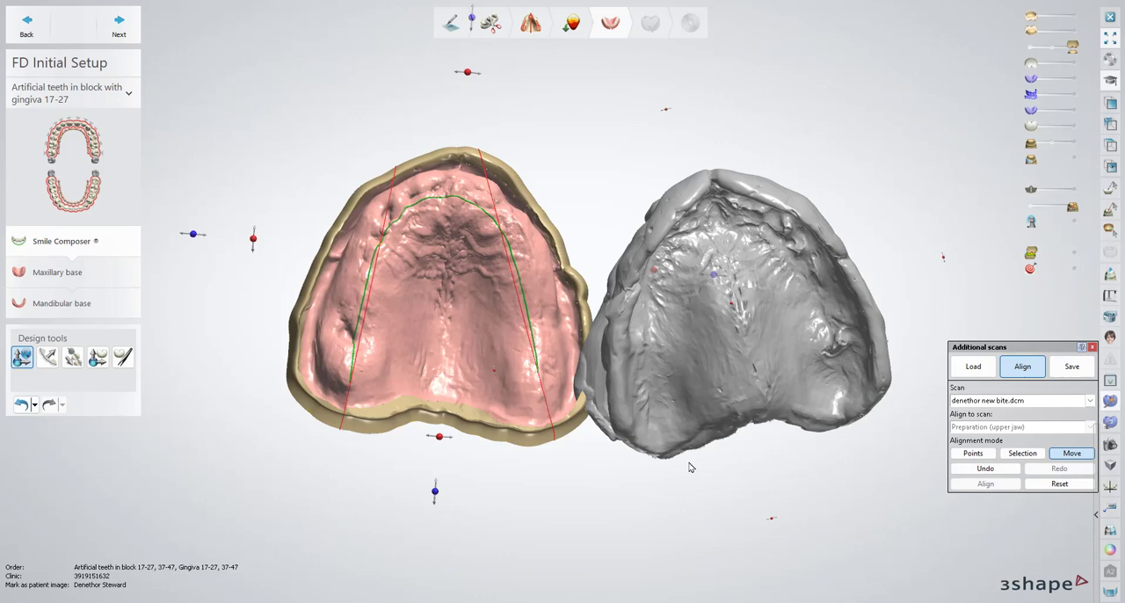
# Align the combined bite scan to the upper preparation with three matching points on the rear ridges and front of each
pyautogui.click(973, 452)
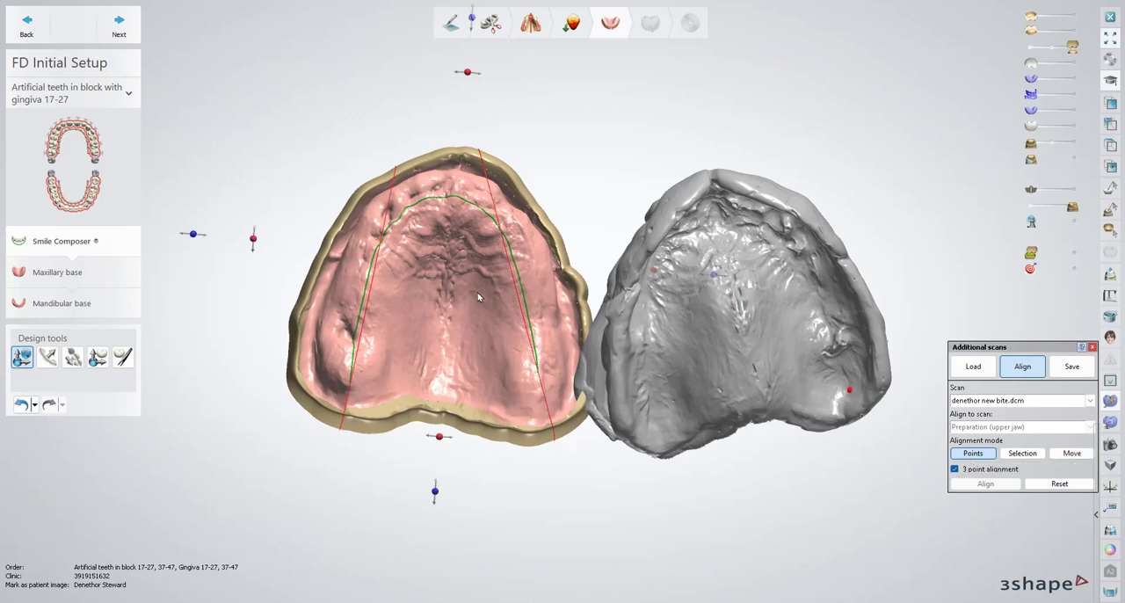
pyautogui.click(344, 372)
pyautogui.click(651, 416)
pyautogui.click(537, 378)
pyautogui.click(453, 193)
pyautogui.click(716, 216)
pyautogui.click(986, 483)
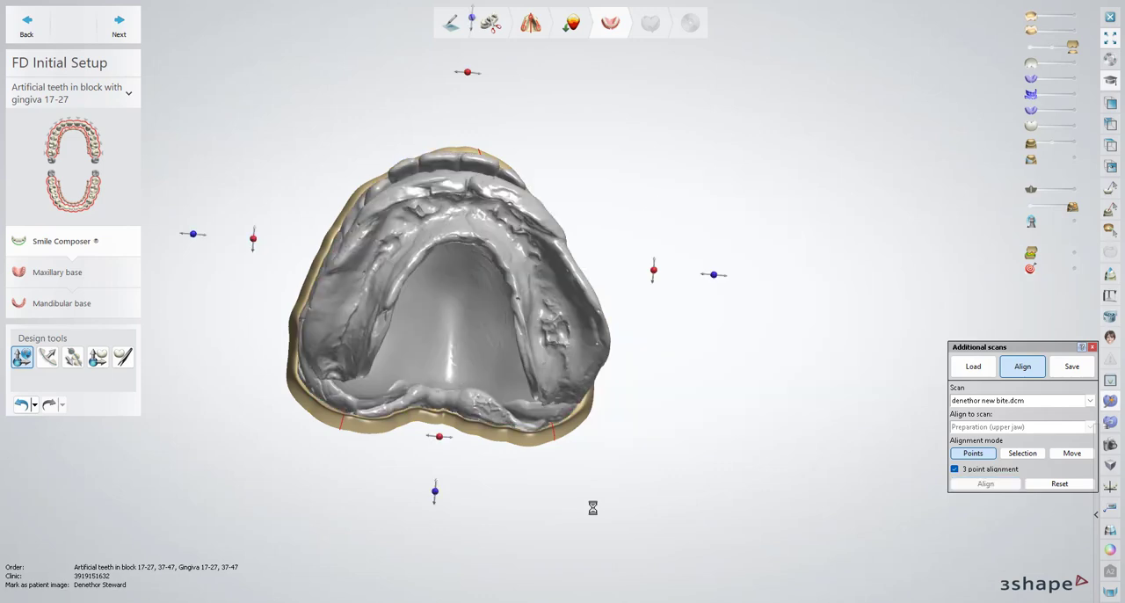
# Check the bite scan's fit against the upper model in a midline 2D cross-section, and close the additional scans tool
pyautogui.moveTo(679, 226); pyautogui.dragTo(695, 102, button='right')
pyautogui.moveTo(695, 102); pyautogui.dragTo(811, 273, button='middle')
pyautogui.click(1108, 278)
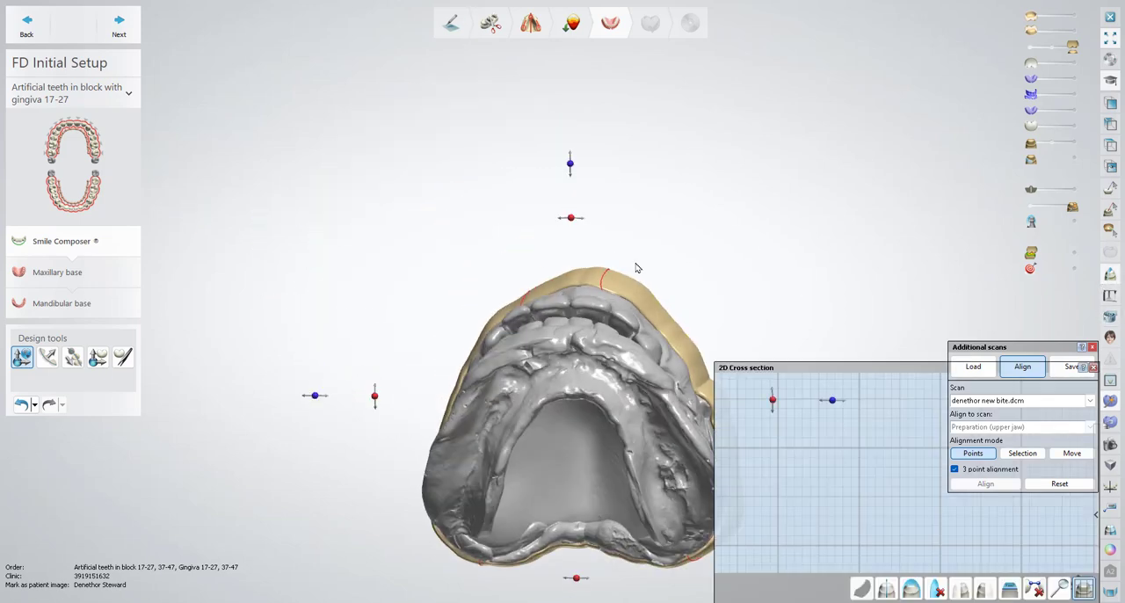
pyautogui.click(584, 571)
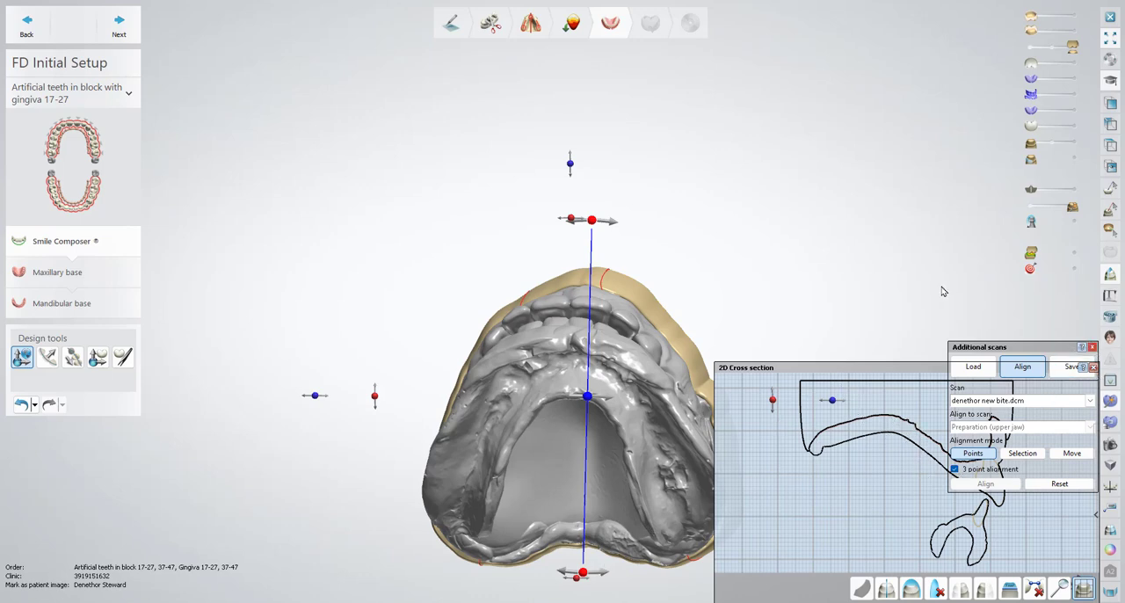
pyautogui.click(1093, 367)
pyautogui.click(1092, 347)
# Show the lower model and cut a vertical 2D cross-section near the midline through both models and the bite scan
pyautogui.moveTo(789, 220); pyautogui.dragTo(798, 317, button='right')
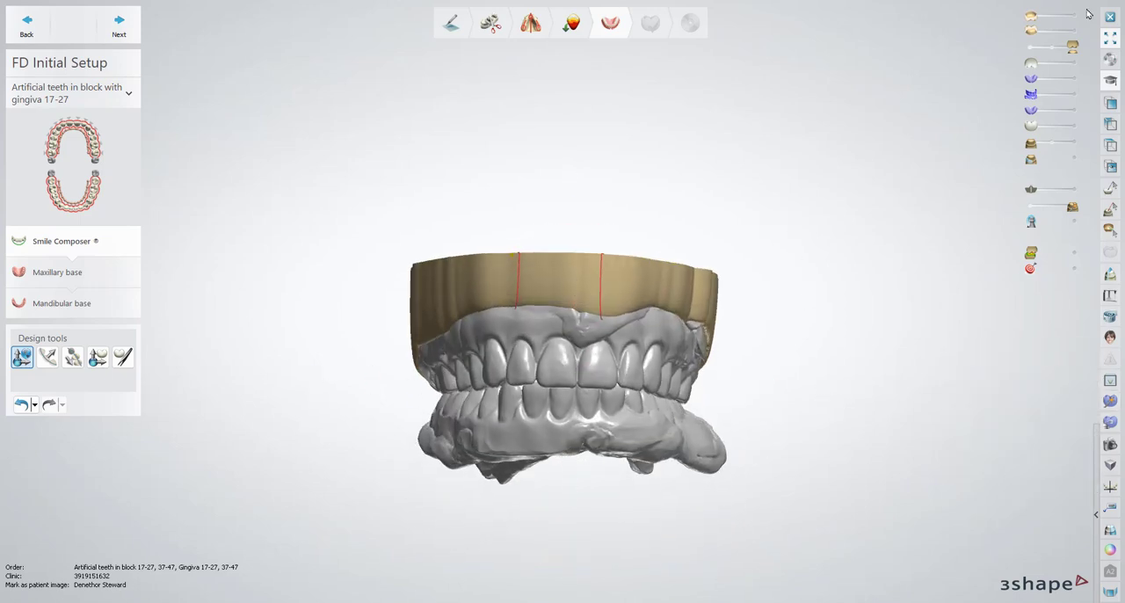
pyautogui.click(1073, 143)
pyautogui.moveTo(798, 412)
pyautogui.mouseDown(button='right')
pyautogui.moveTo(753, 254)
pyautogui.moveTo(821, 276)
pyautogui.moveTo(830, 266)
pyautogui.moveTo(762, 263)
pyautogui.moveTo(771, 264)
pyautogui.mouseUp(button='right')
pyautogui.click(1110, 274)
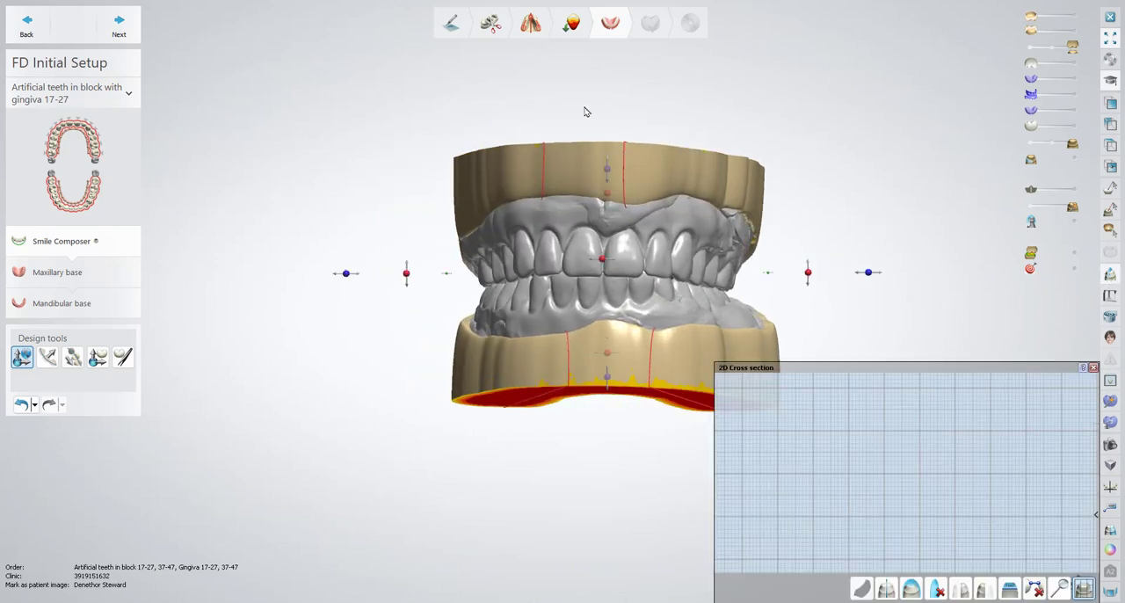
pyautogui.moveTo(582, 106); pyautogui.dragTo(590, 513)
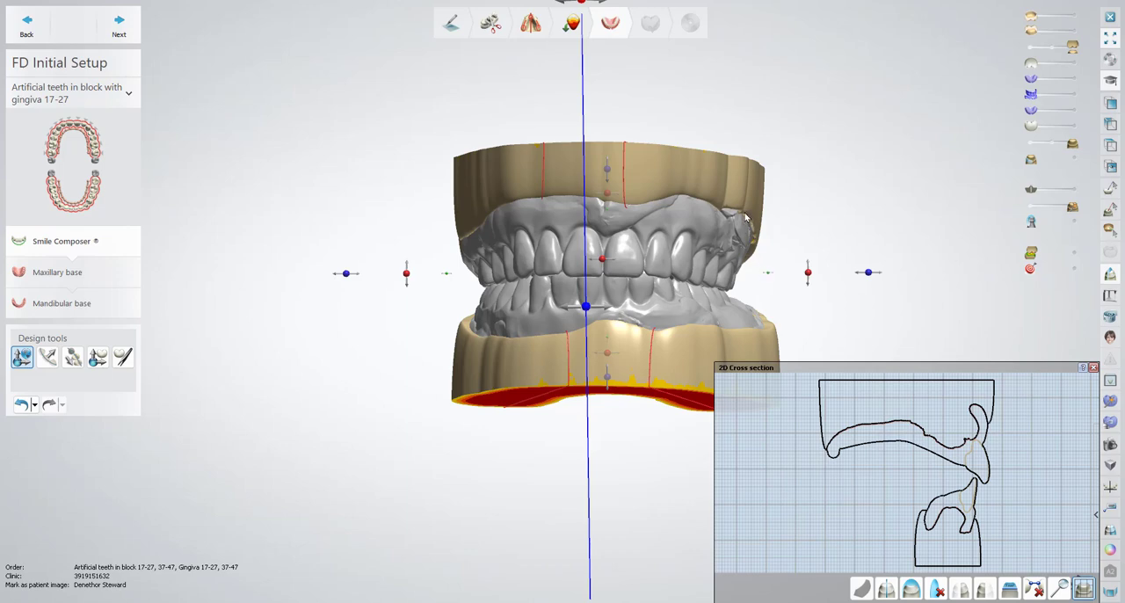
pyautogui.moveTo(747, 218); pyautogui.dragTo(635, 242, button='middle')
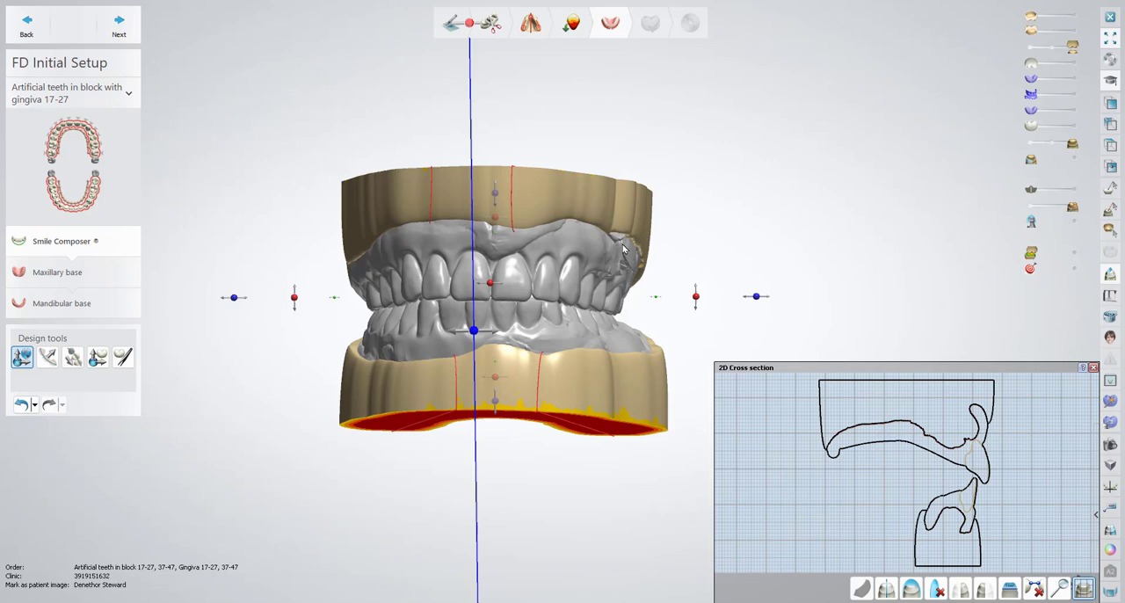
# Show the upper and lower artificial teeth and compare their outlines with the bite scan in the enlarged cross-section
pyautogui.click(1072, 64)
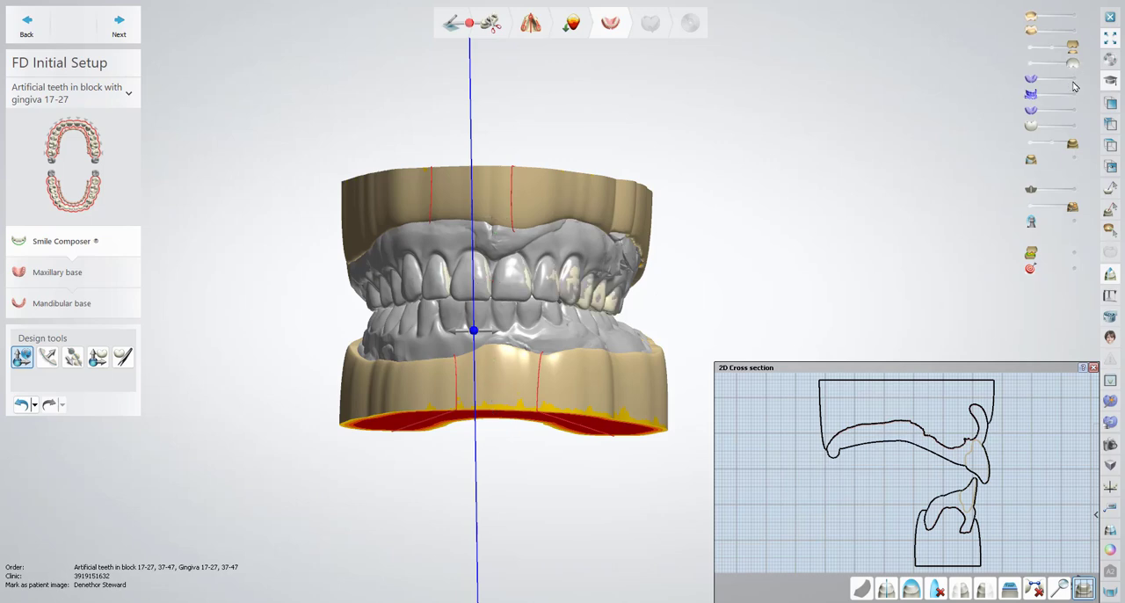
pyautogui.click(1072, 127)
pyautogui.moveTo(454, 239); pyautogui.dragTo(539, 247, button='right')
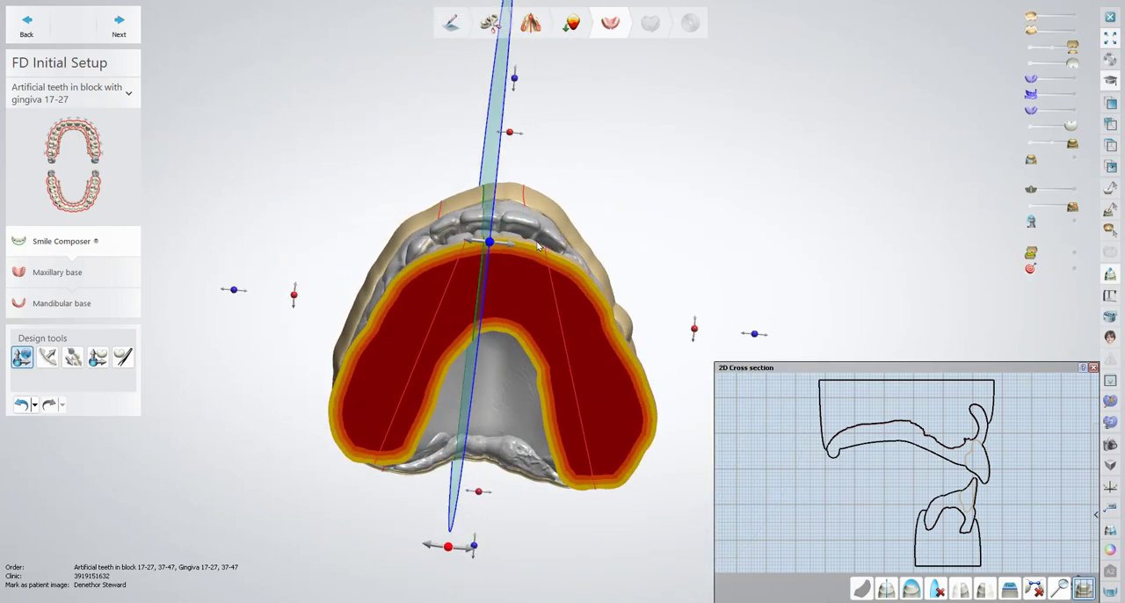
pyautogui.scroll(5, 1005, 454)
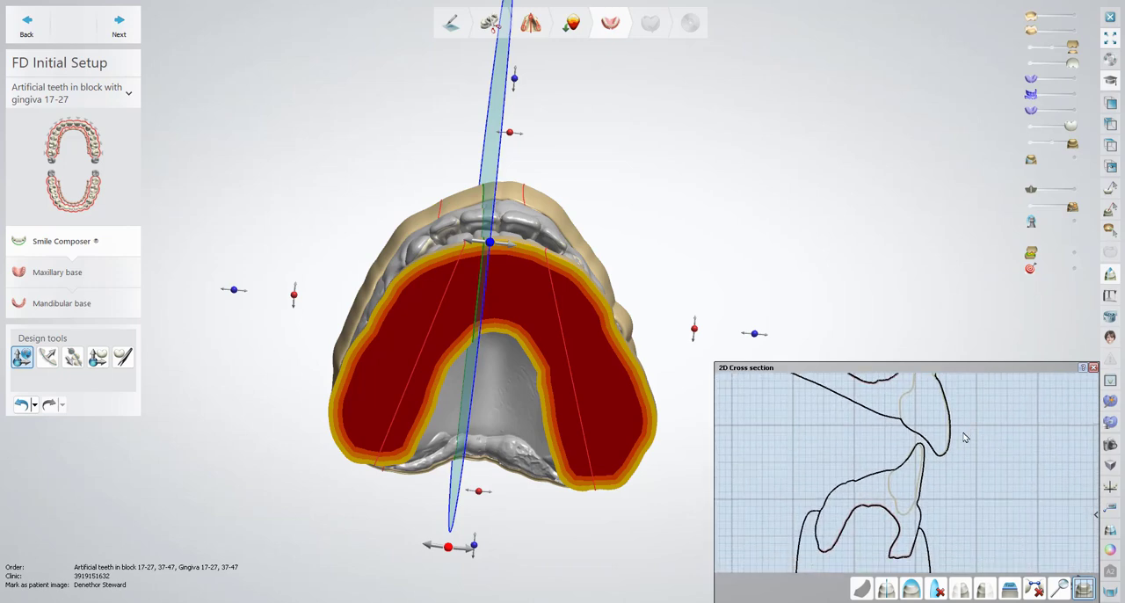
pyautogui.scroll(2, 975, 440)
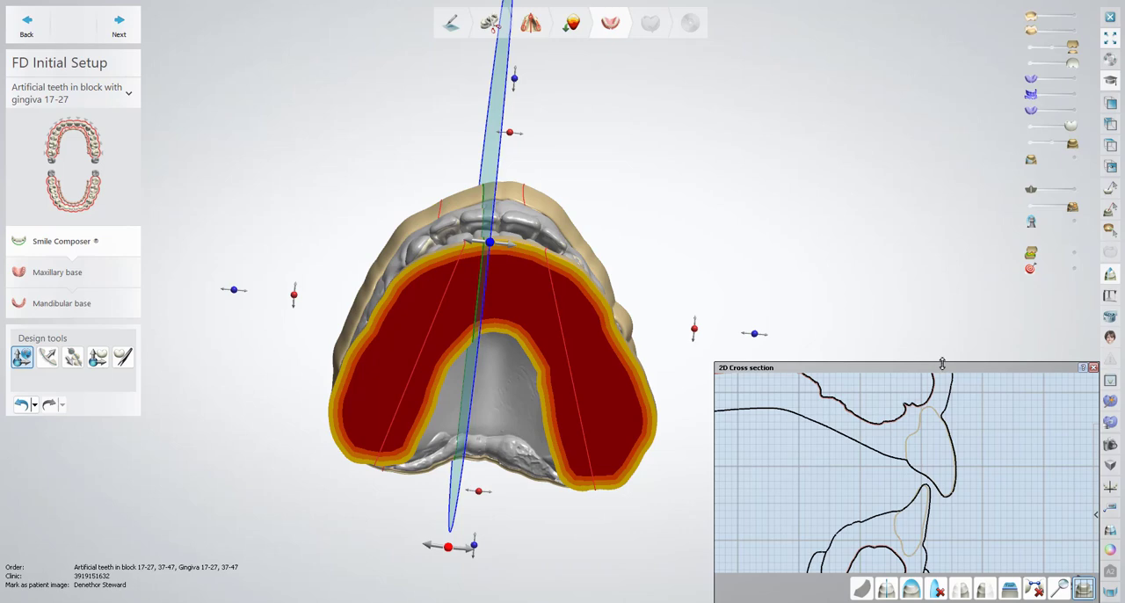
pyautogui.moveTo(943, 363); pyautogui.dragTo(942, 329)
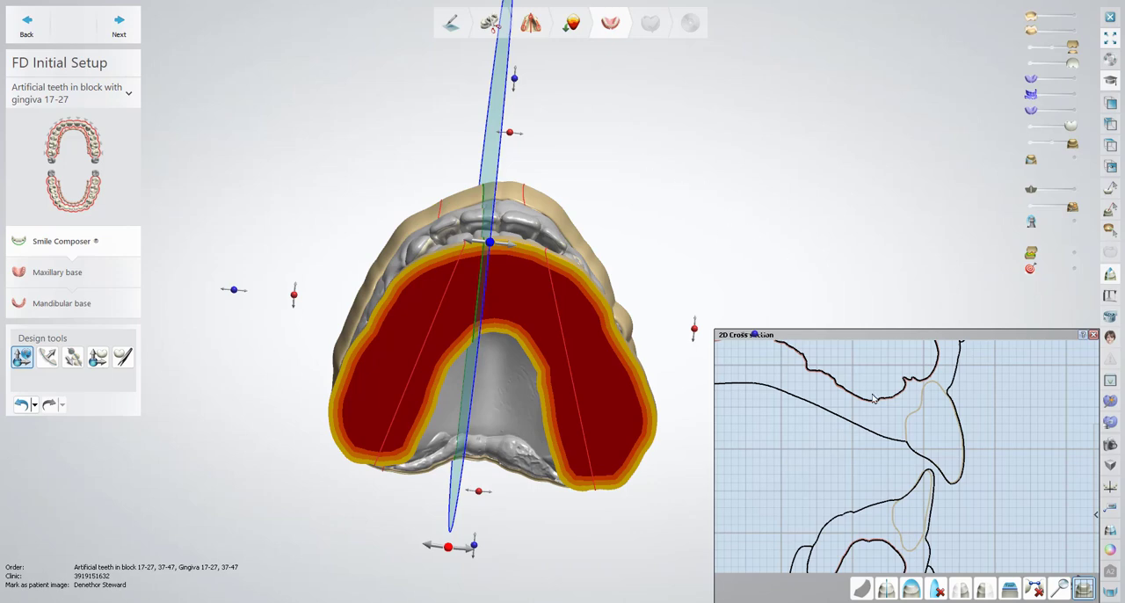
pyautogui.scroll(2, 931, 518)
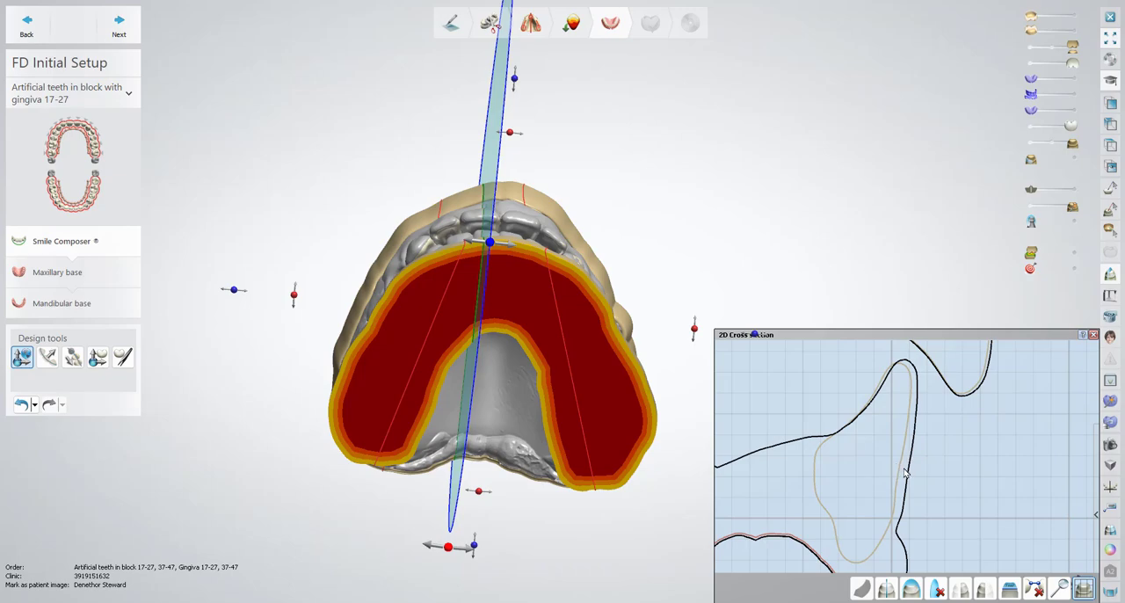
pyautogui.scroll(-4, 935, 459)
pyautogui.scroll(-3, 937, 464)
pyautogui.moveTo(648, 95); pyautogui.dragTo(678, 150, button='right')
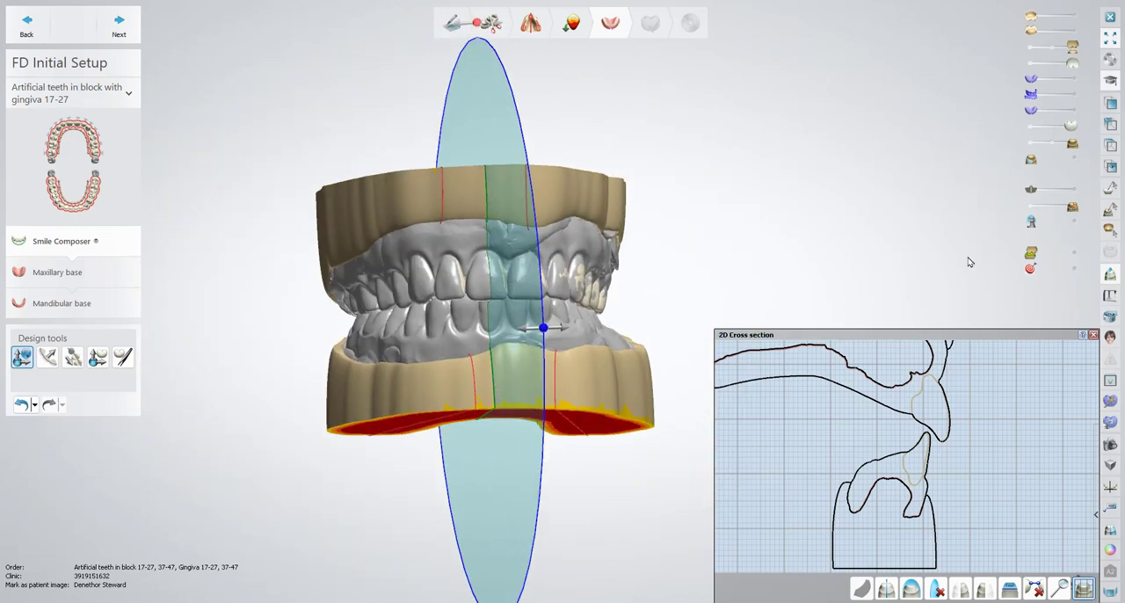
pyautogui.click(1093, 335)
# Show the purple upper and lower denture bases and compare them with the bite scan in a new midline cross-section
pyautogui.moveTo(783, 234); pyautogui.dragTo(776, 239, button='right')
pyautogui.moveTo(774, 234); pyautogui.dragTo(898, 279, button='middle')
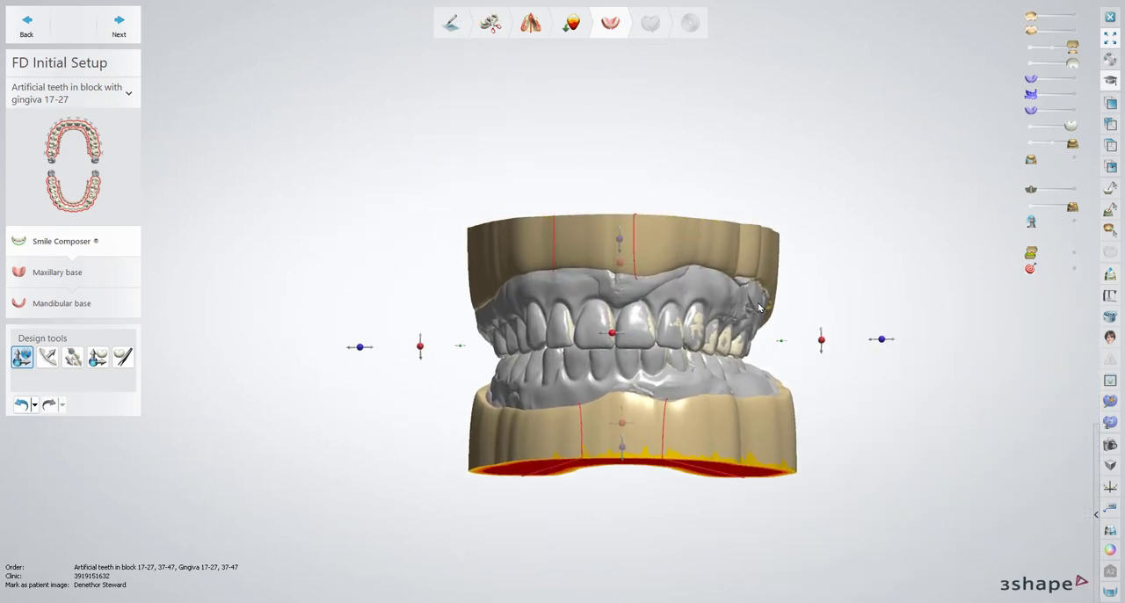
pyautogui.moveTo(760, 303); pyautogui.dragTo(857, 299, button='right')
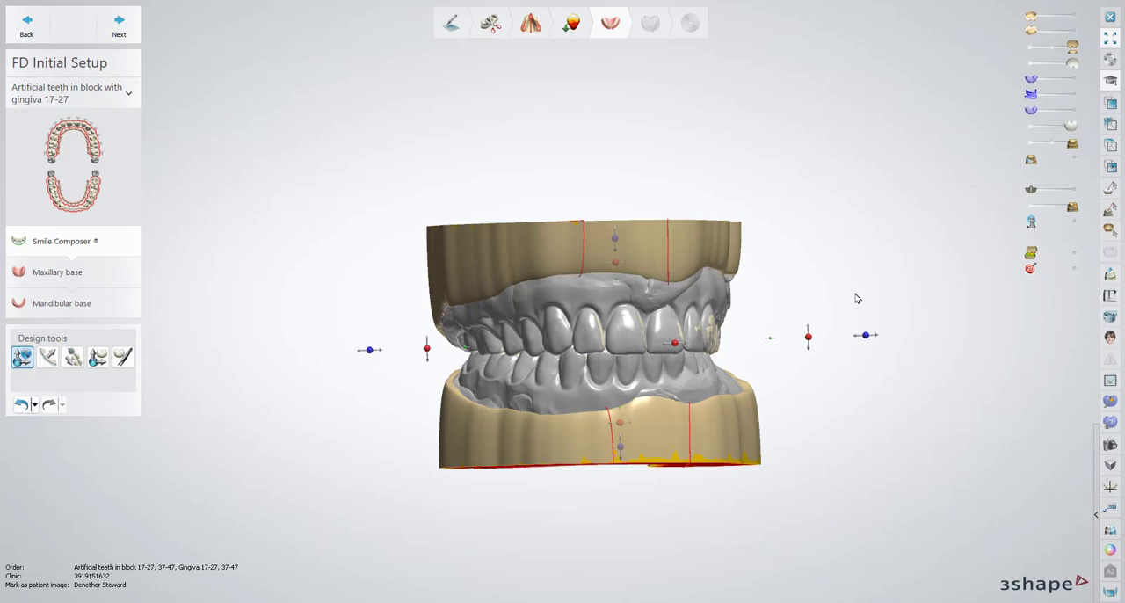
pyautogui.moveTo(834, 368); pyautogui.dragTo(923, 435, button='right')
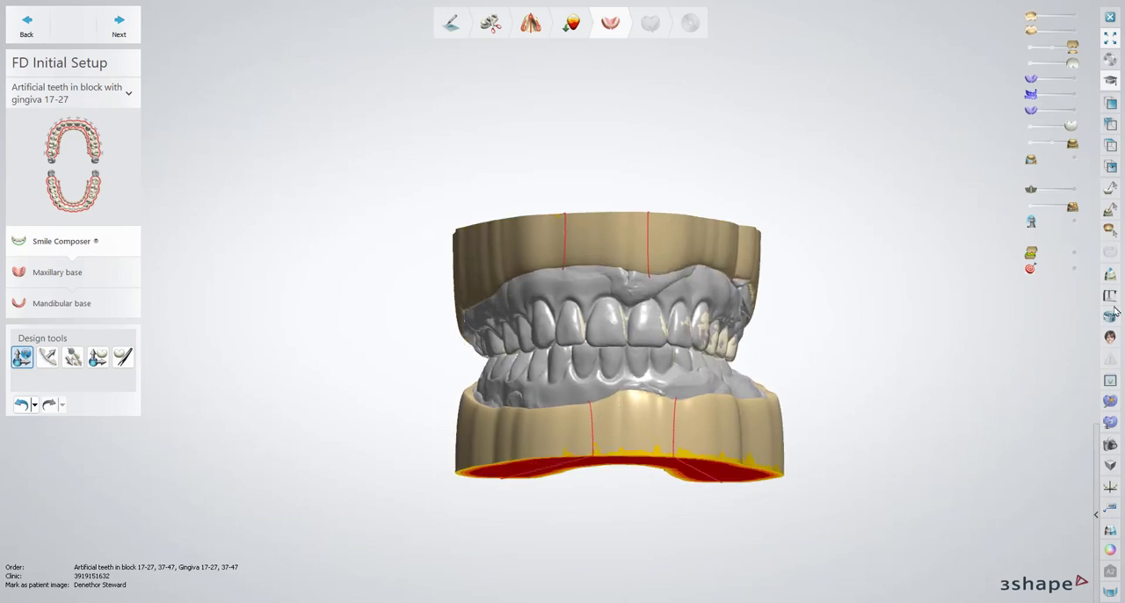
pyautogui.click(1111, 278)
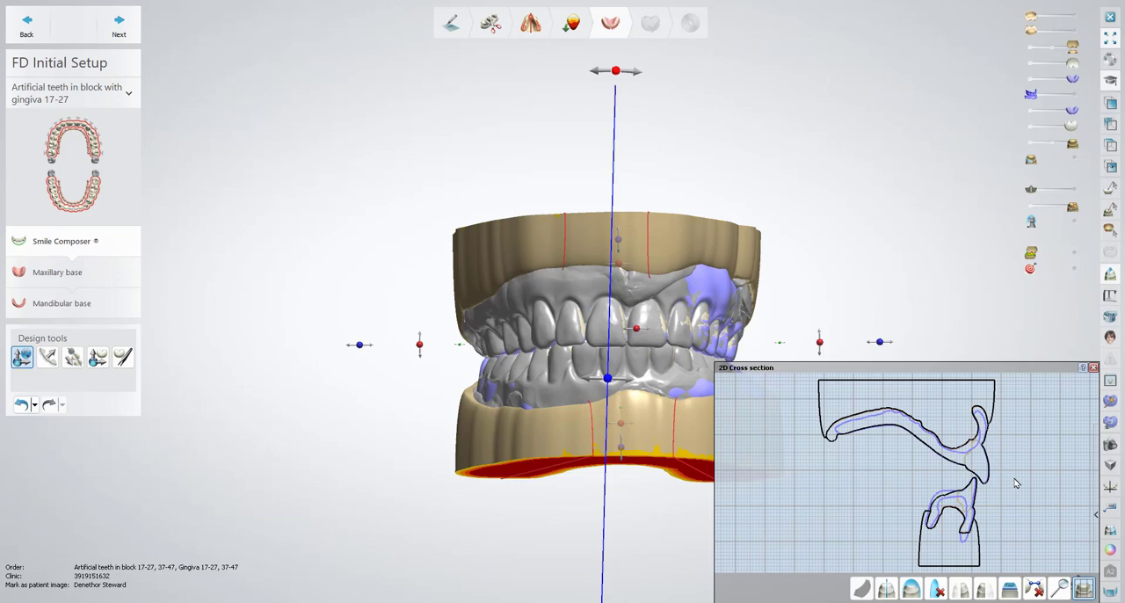
pyautogui.scroll(3, 967, 459)
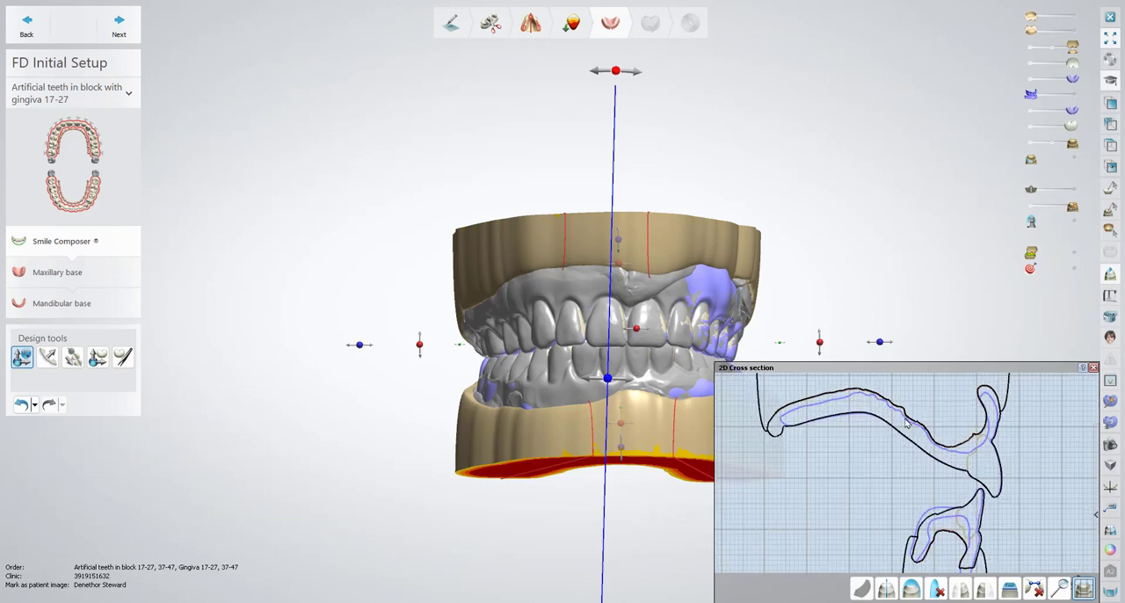
pyautogui.click(1094, 368)
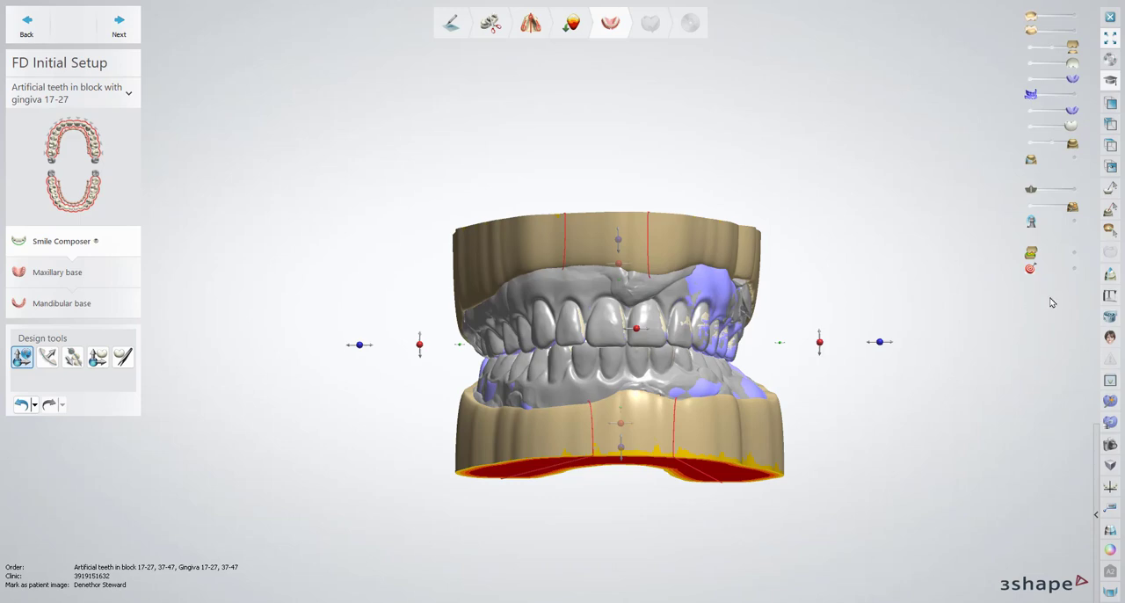
# Open the virtual articulator around the aligned models
pyautogui.click(1107, 297)
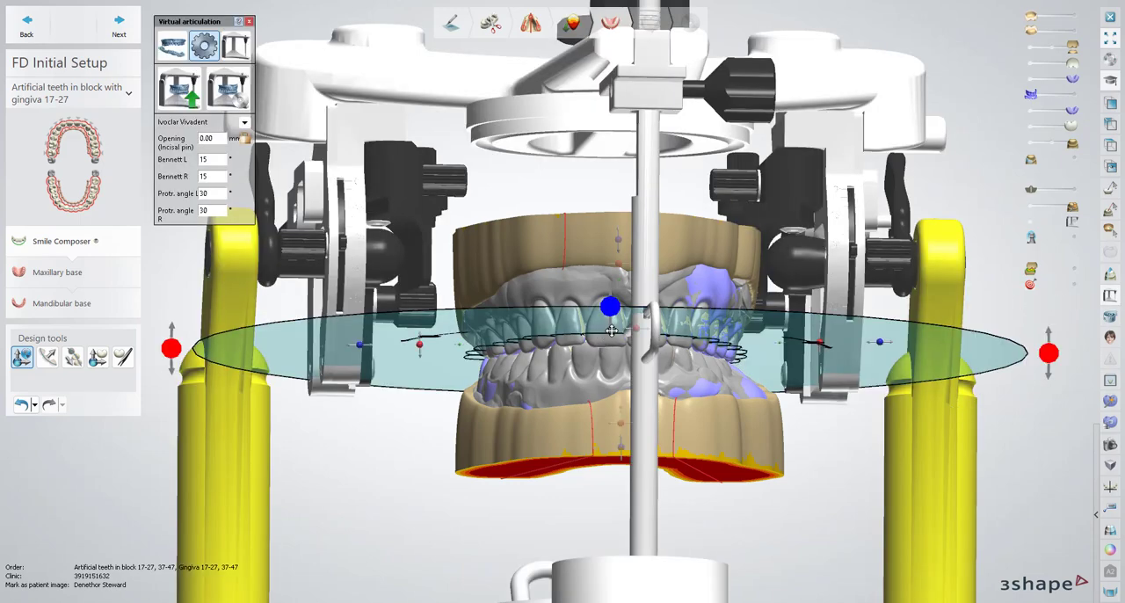
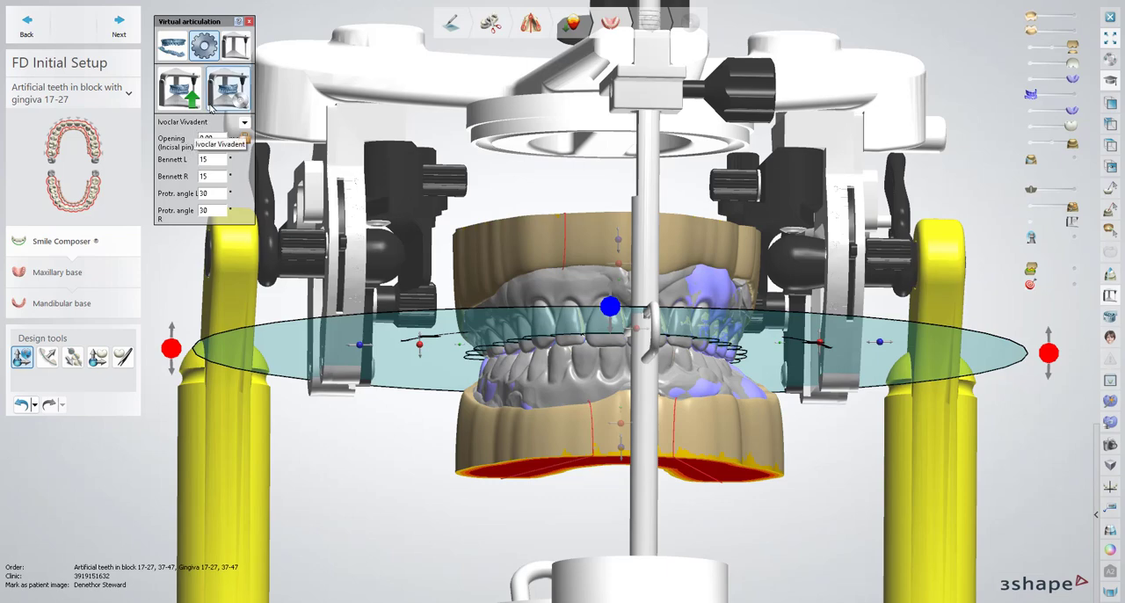
# Hide the articulator, bite scan and purple denture bases, and examine the artificial teeth between both models from either side
pyautogui.click(249, 21)
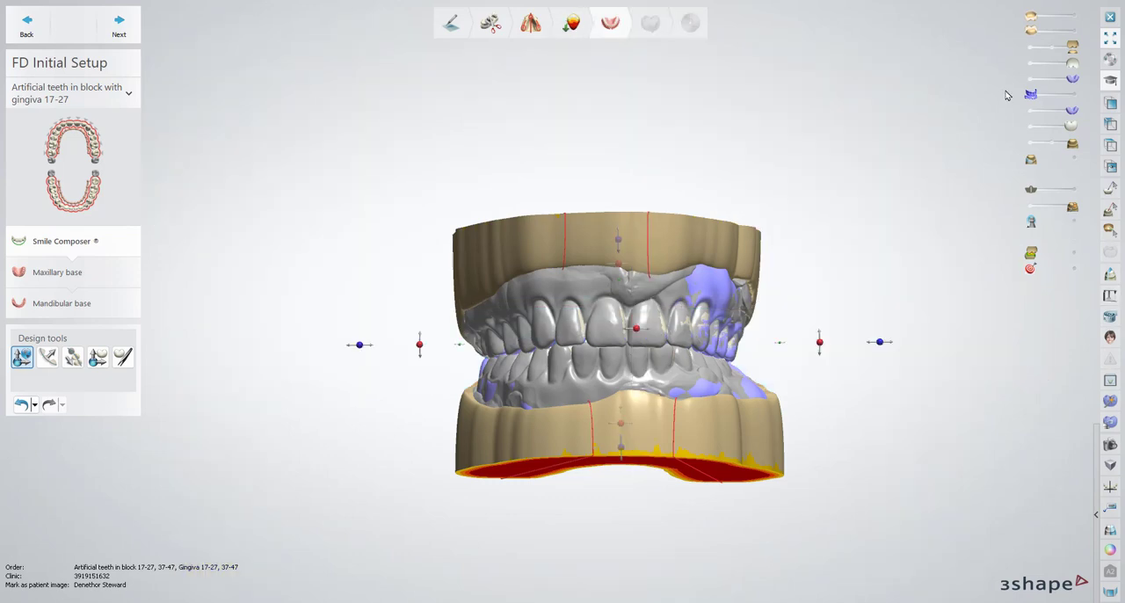
pyautogui.click(1030, 146)
pyautogui.click(1030, 111)
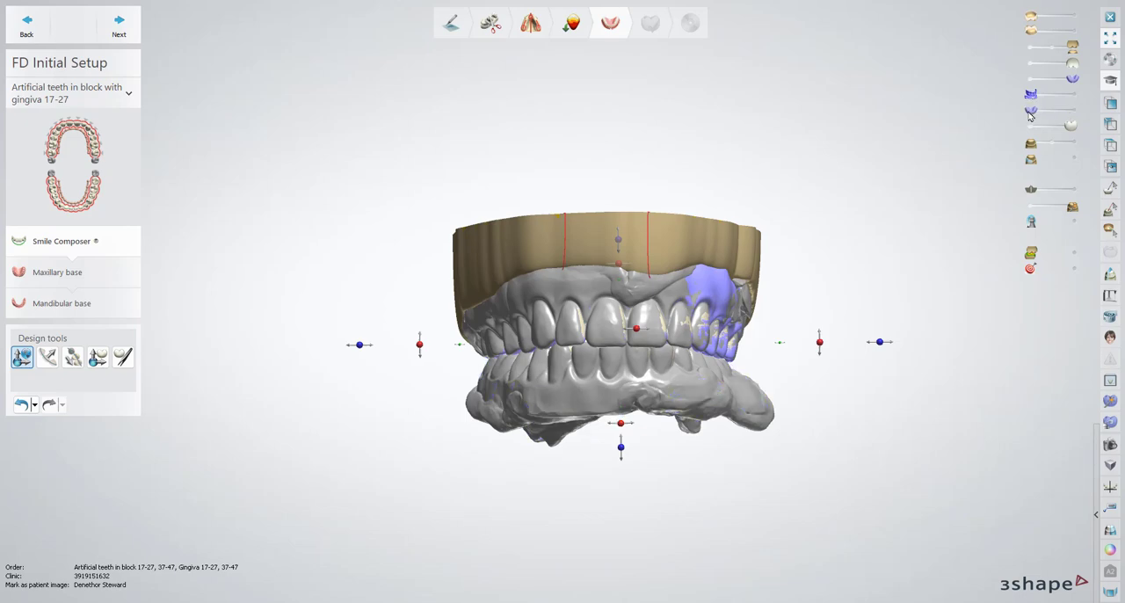
pyautogui.click(1030, 80)
pyautogui.click(1030, 46)
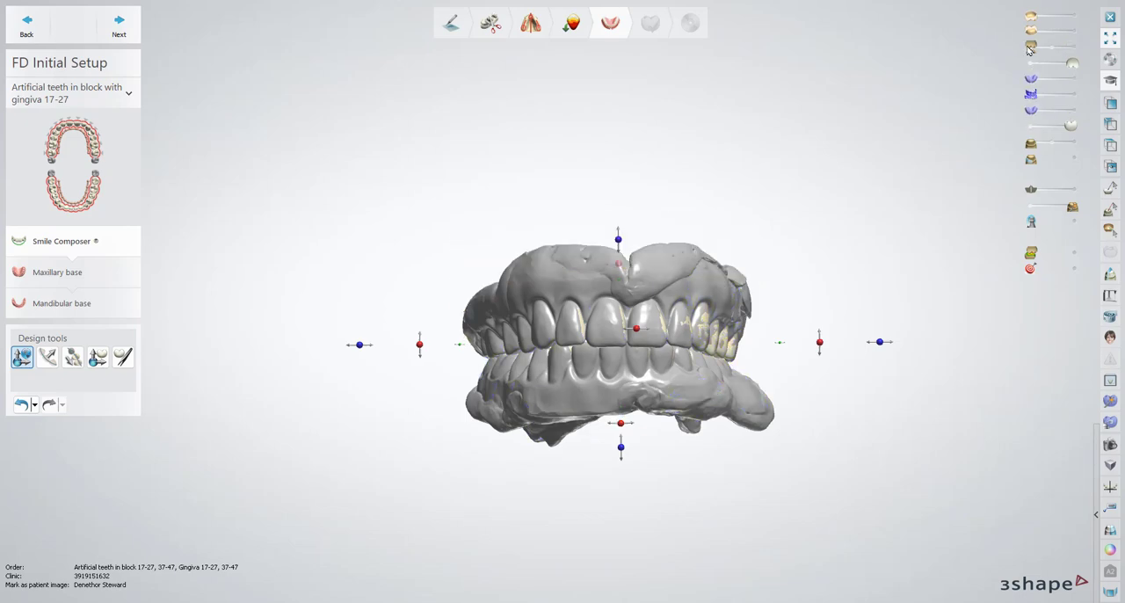
pyautogui.click(1030, 205)
pyautogui.click(1072, 47)
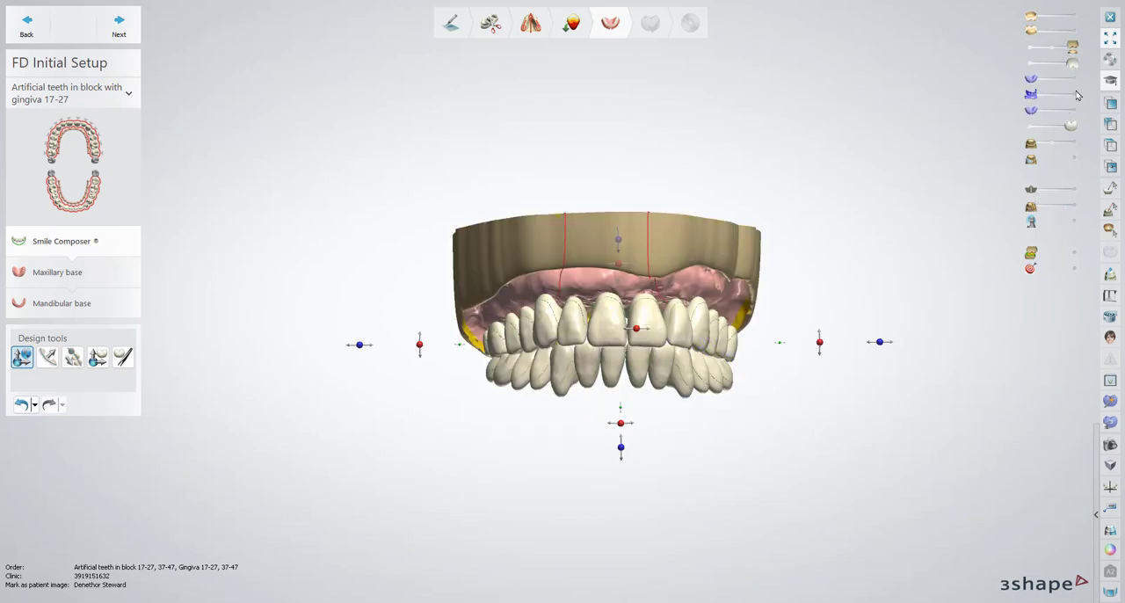
pyautogui.click(1072, 143)
pyautogui.moveTo(731, 218); pyautogui.dragTo(652, 221, button='right')
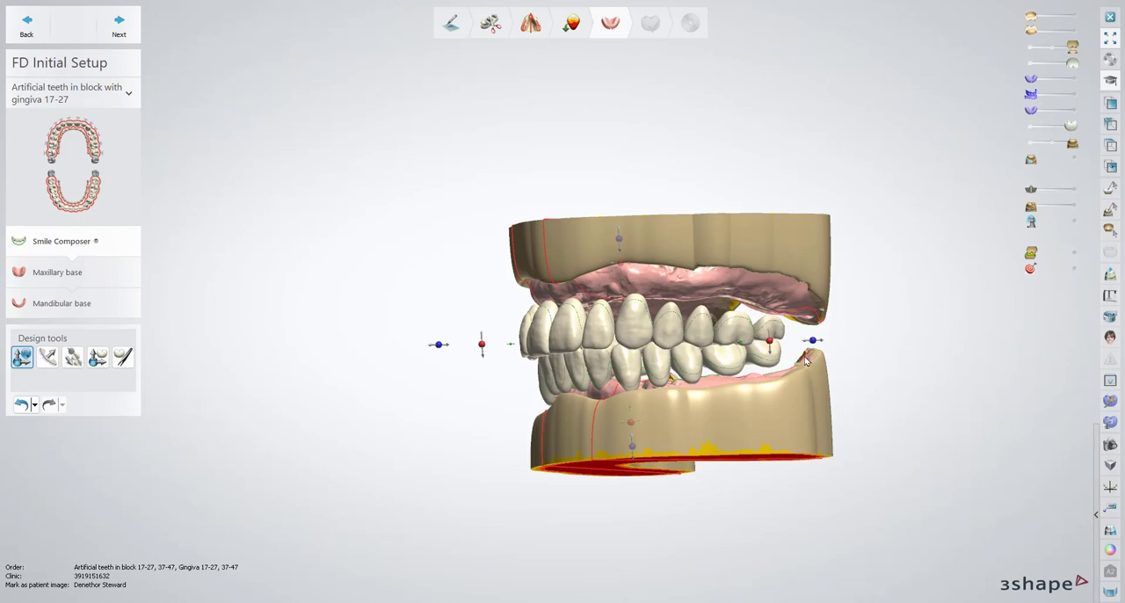
pyautogui.moveTo(577, 240); pyautogui.dragTo(709, 229, button='right')
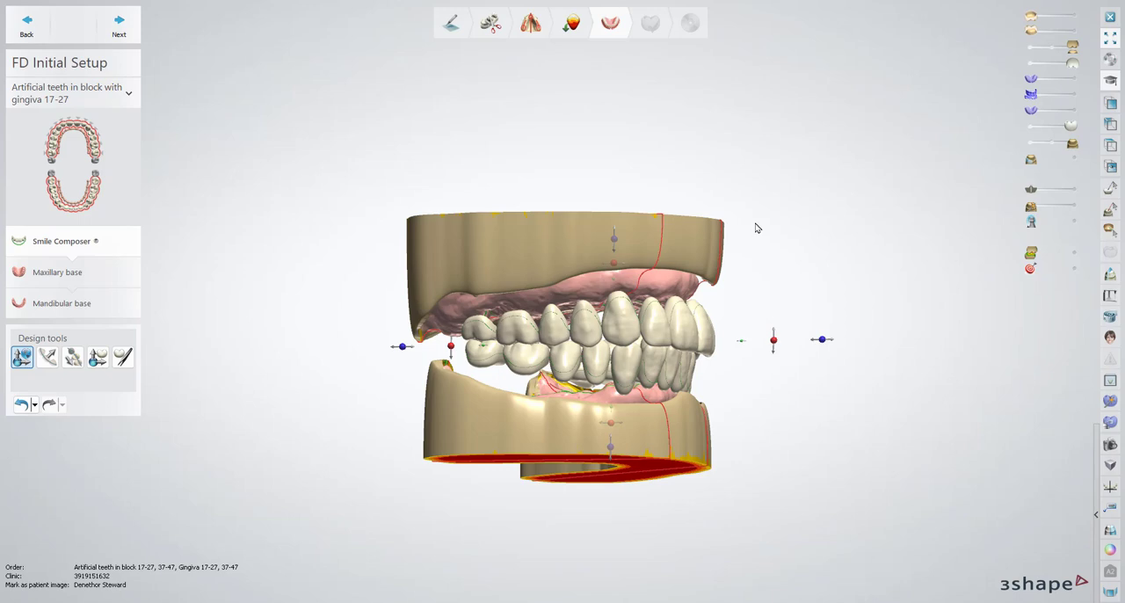
pyautogui.moveTo(786, 276); pyautogui.dragTo(717, 256, button='right')
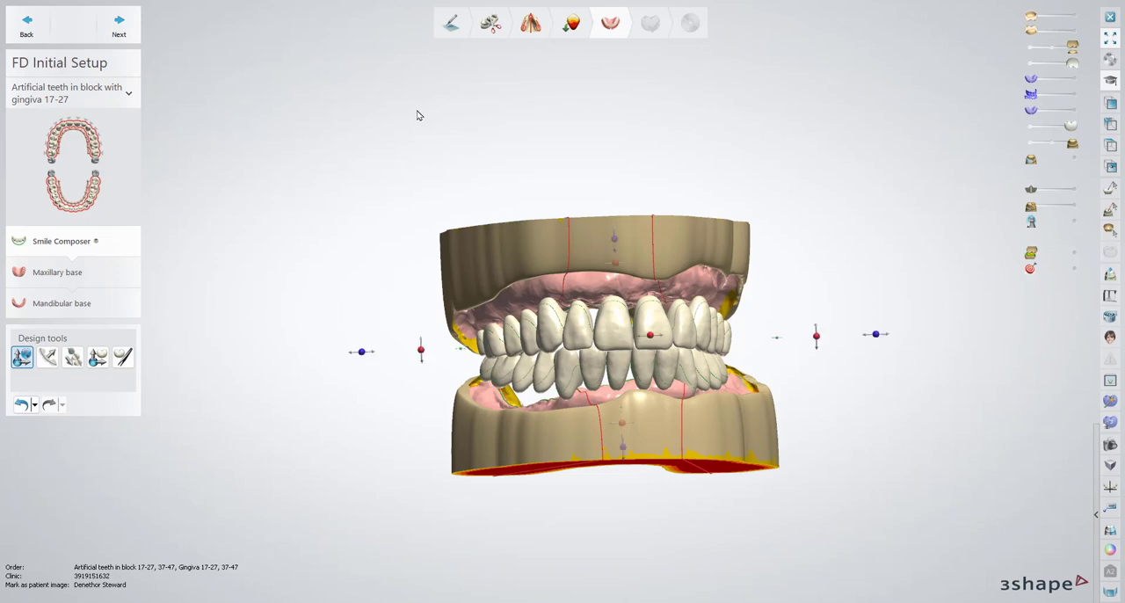
# Move on to denture base sculpting and smooth the front outer surface of the upper base with a 3.20 mm wax knife
pyautogui.click(118, 27)
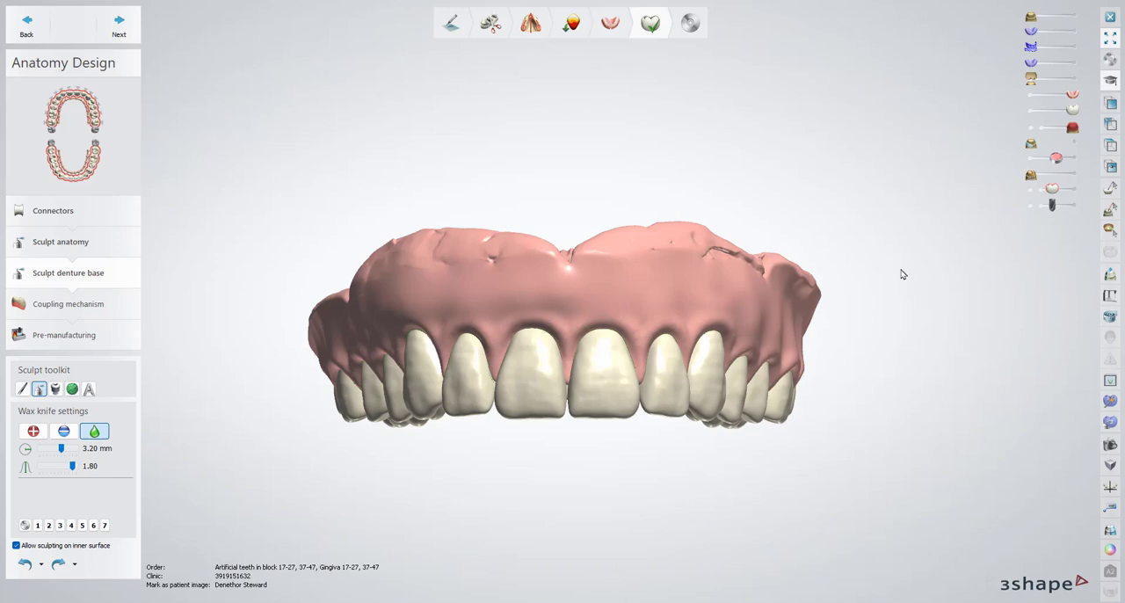
pyautogui.moveTo(821, 241); pyautogui.dragTo(901, 240, button='right')
pyautogui.moveTo(735, 271); pyautogui.dragTo(544, 274, button='right')
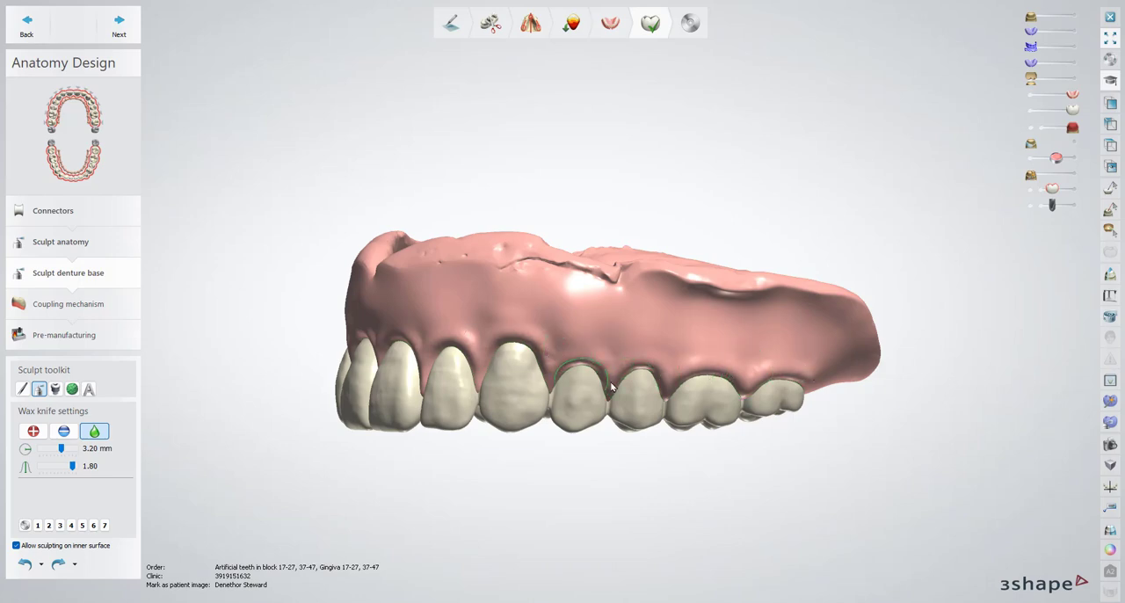
pyautogui.moveTo(592, 421); pyautogui.dragTo(561, 393, button='right')
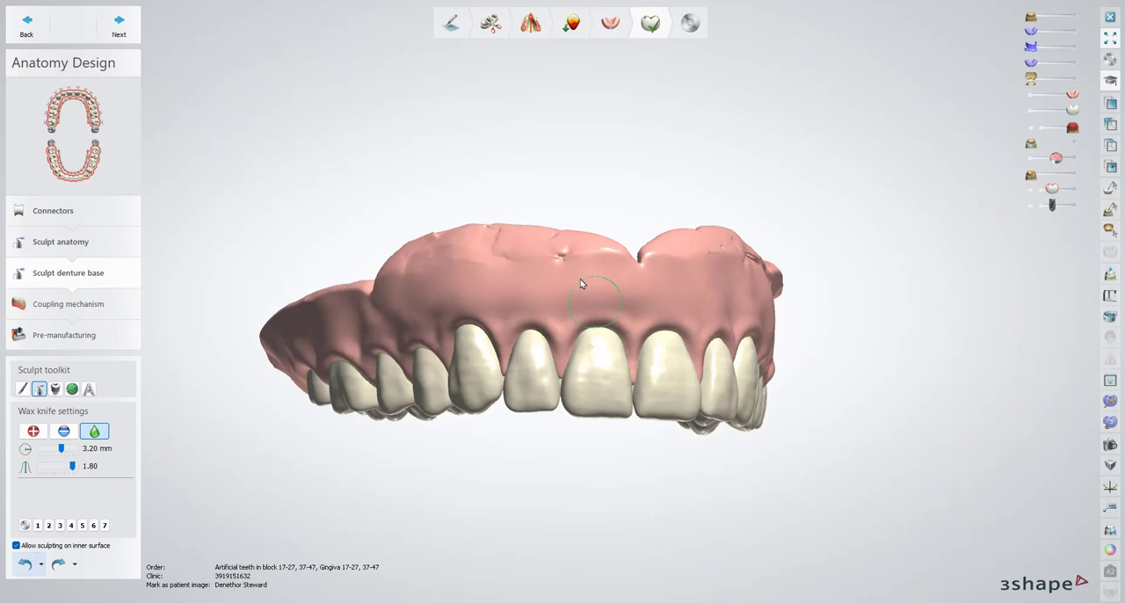
pyautogui.moveTo(583, 283); pyautogui.dragTo(586, 273, button='right')
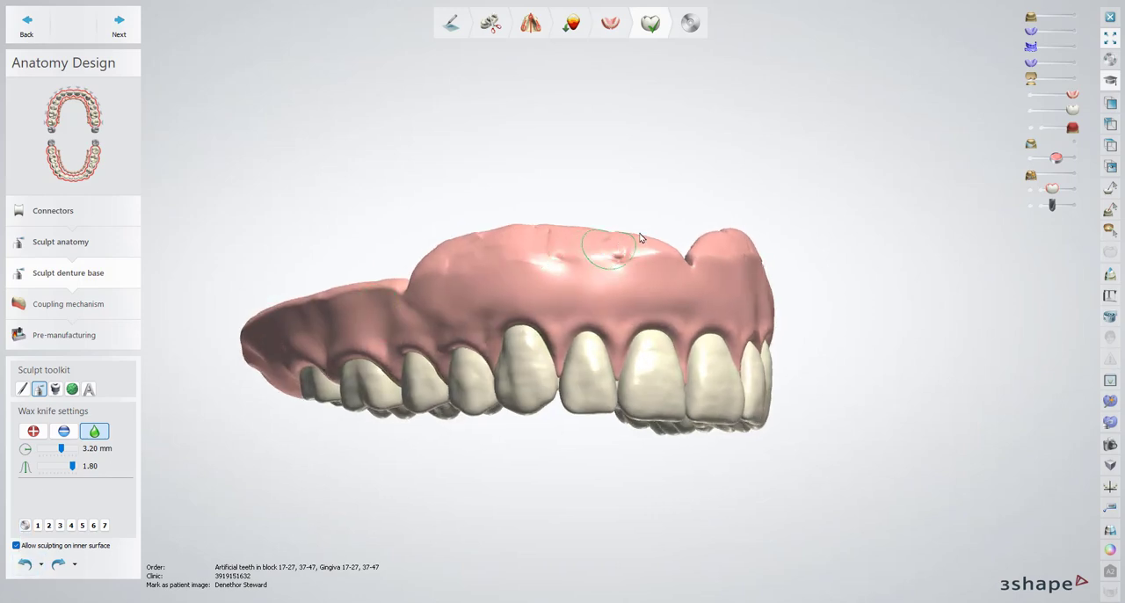
pyautogui.moveTo(644, 265)
pyautogui.mouseDown()
pyautogui.moveTo(612, 257)
pyautogui.moveTo(458, 273)
pyautogui.moveTo(528, 249)
pyautogui.moveTo(618, 254)
pyautogui.moveTo(492, 244)
pyautogui.moveTo(646, 273)
pyautogui.mouseUp()
pyautogui.moveTo(647, 271); pyautogui.dragTo(615, 265, button='right')
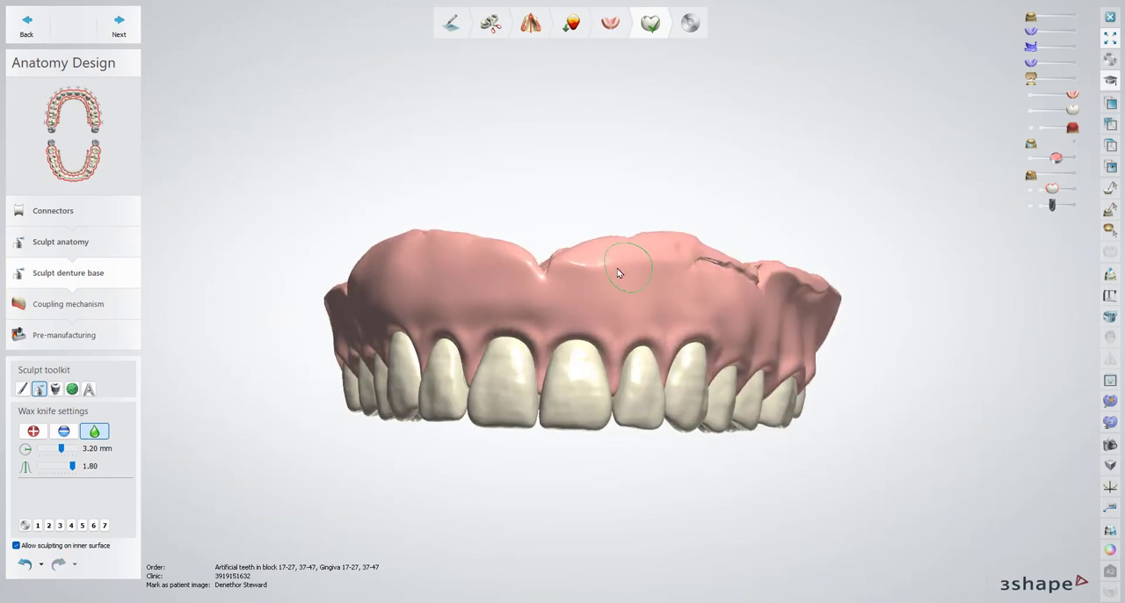
# Smooth the crease on the outer side of the upper base above the canine and premolars with a 2.30 mm wax knife
pyautogui.moveTo(724, 281); pyautogui.dragTo(645, 291, button='right')
pyautogui.scroll(3, 645, 290)
pyautogui.keyDown('ctrl'); pyautogui.scroll(-9, 668, 291); pyautogui.keyUp('ctrl')
pyautogui.moveTo(676, 283)
pyautogui.mouseDown()
pyautogui.moveTo(702, 281)
pyautogui.moveTo(485, 238)
pyautogui.moveTo(666, 284)
pyautogui.moveTo(784, 281)
pyautogui.moveTo(838, 302)
pyautogui.moveTo(941, 308)
pyautogui.moveTo(1022, 343)
pyautogui.moveTo(824, 299)
pyautogui.moveTo(976, 314)
pyautogui.moveTo(1015, 331)
pyautogui.mouseUp()
pyautogui.moveTo(840, 304)
pyautogui.mouseDown()
pyautogui.moveTo(751, 284)
pyautogui.moveTo(677, 306)
pyautogui.moveTo(731, 282)
pyautogui.moveTo(805, 298)
pyautogui.mouseUp()
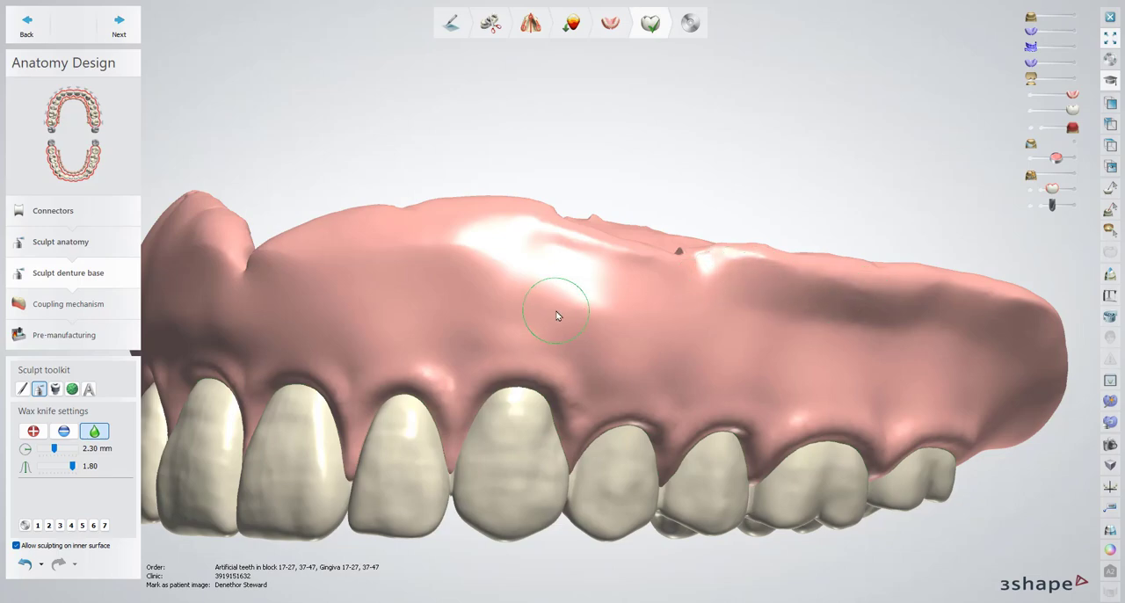
pyautogui.moveTo(557, 302); pyautogui.dragTo(580, 264, button='right')
# Smooth the sharp spots on the inner surface and border of the upper base with a 1.40 mm wax knife
pyautogui.click(1033, 161)
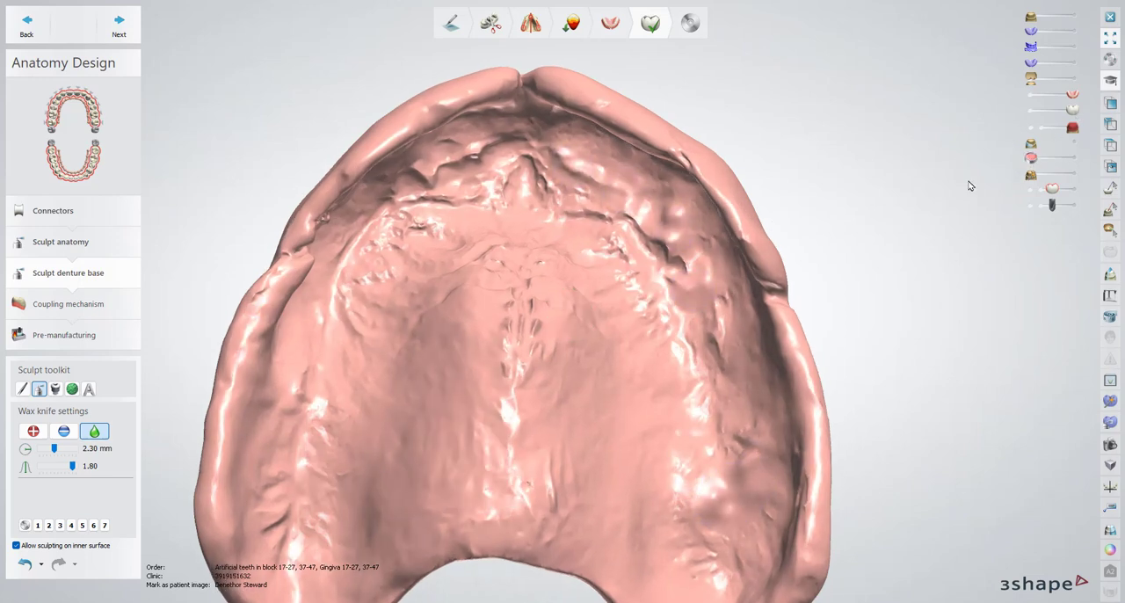
pyautogui.keyDown('shift'); pyautogui.scroll(3, 667, 250); pyautogui.keyUp('shift')
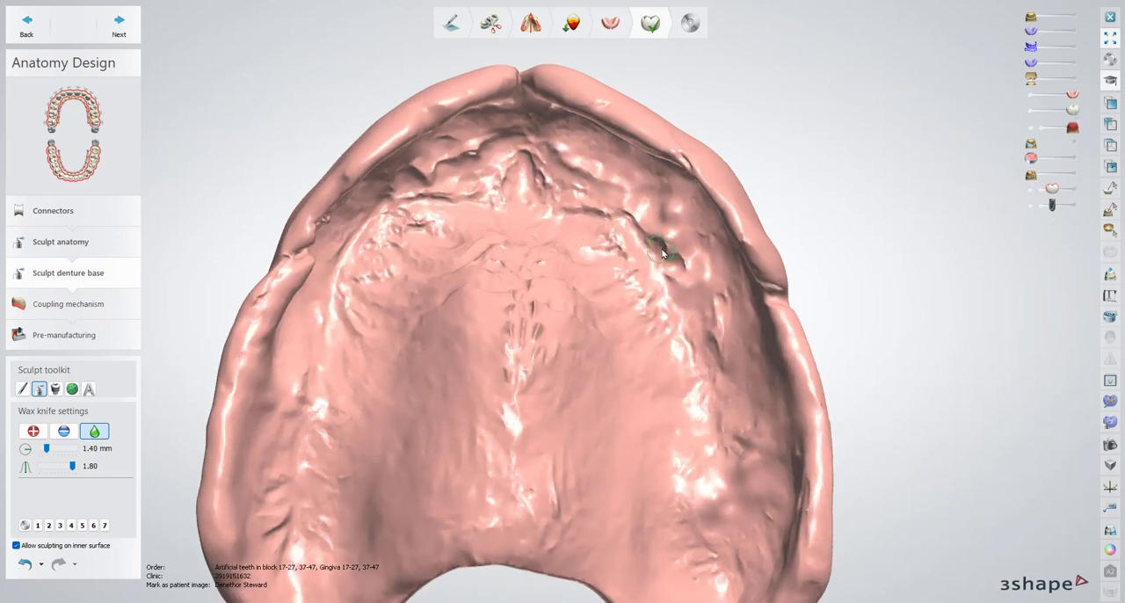
pyautogui.moveTo(664, 251); pyautogui.dragTo(679, 265)
pyautogui.moveTo(538, 265); pyautogui.dragTo(494, 227, button='right')
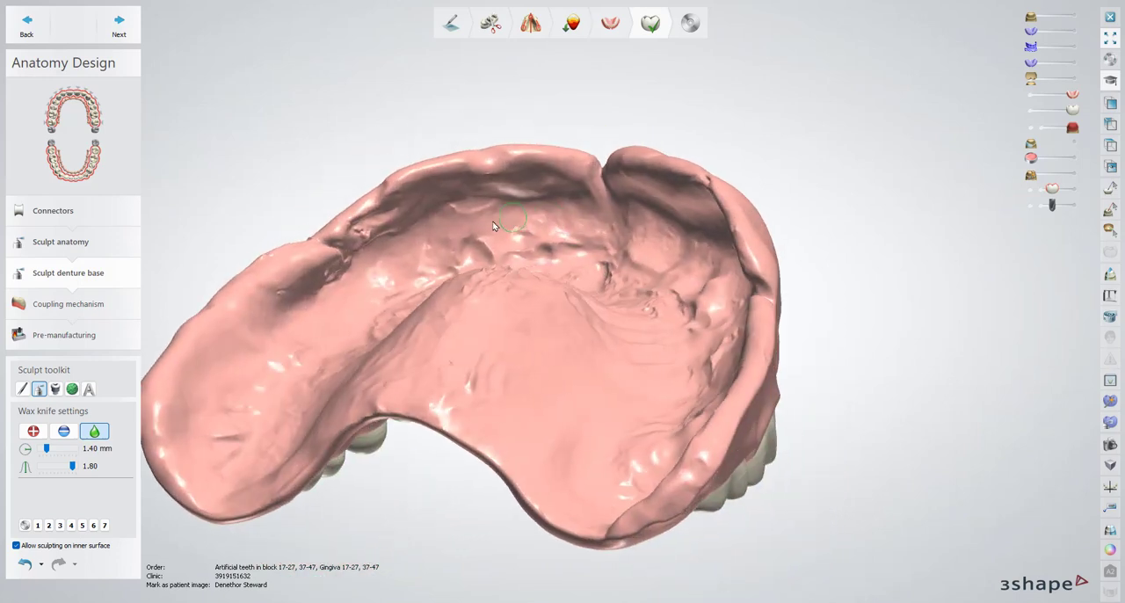
pyautogui.moveTo(364, 243); pyautogui.dragTo(307, 219, button='right')
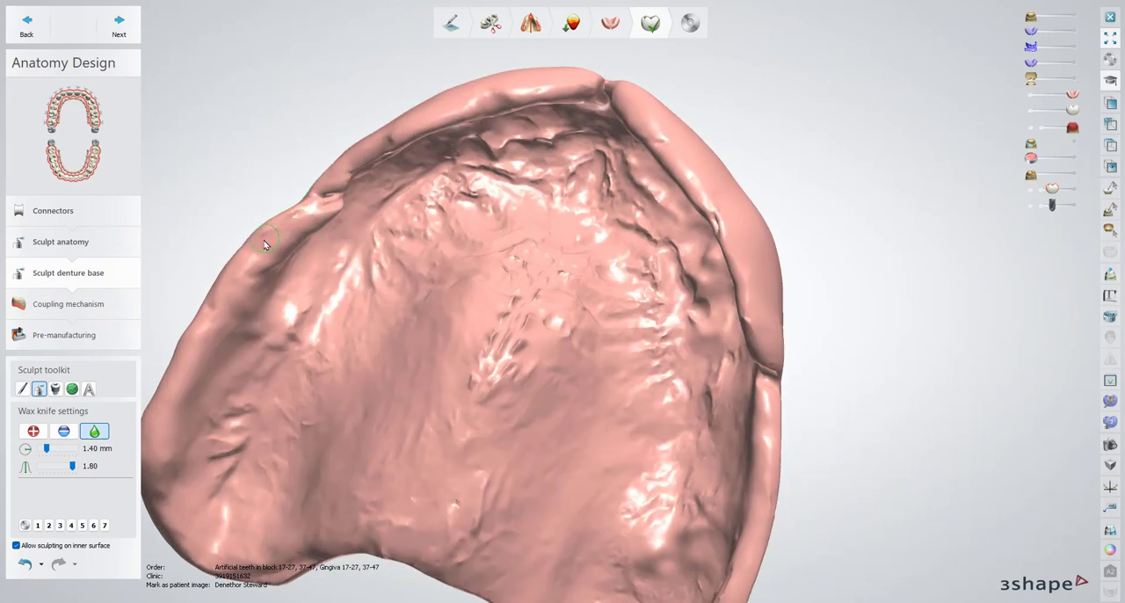
pyautogui.moveTo(346, 343); pyautogui.dragTo(312, 435, button='right')
pyautogui.moveTo(580, 206); pyautogui.dragTo(537, 200, button='right')
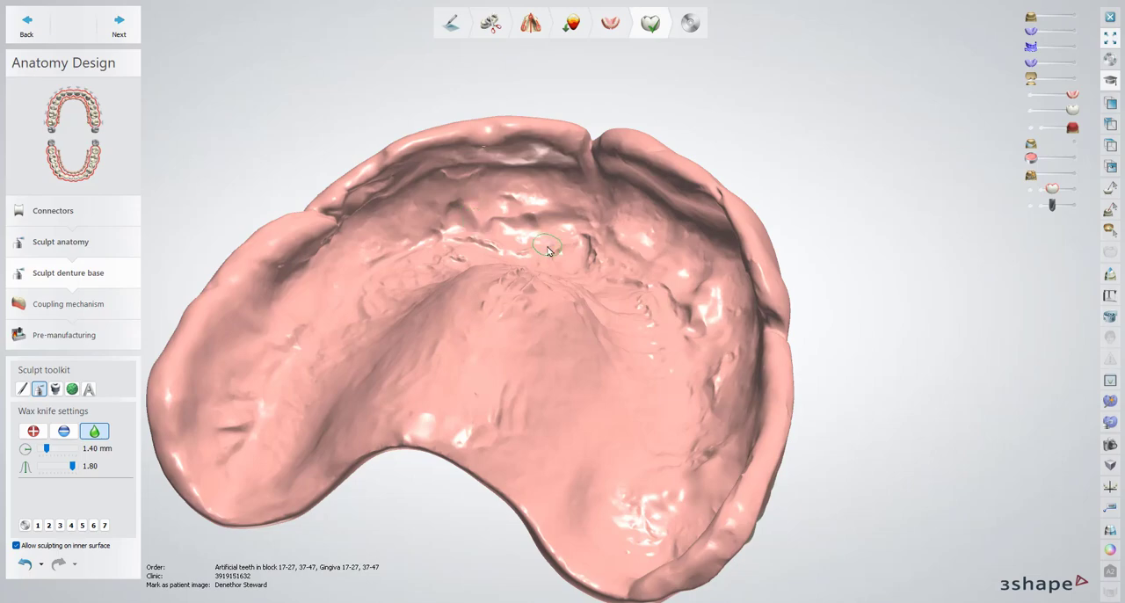
# Smooth the back end of the upper base's flange beyond the last molar, enlarging the wax knife to 2.75 mm
pyautogui.moveTo(540, 246); pyautogui.dragTo(854, 372, button='right')
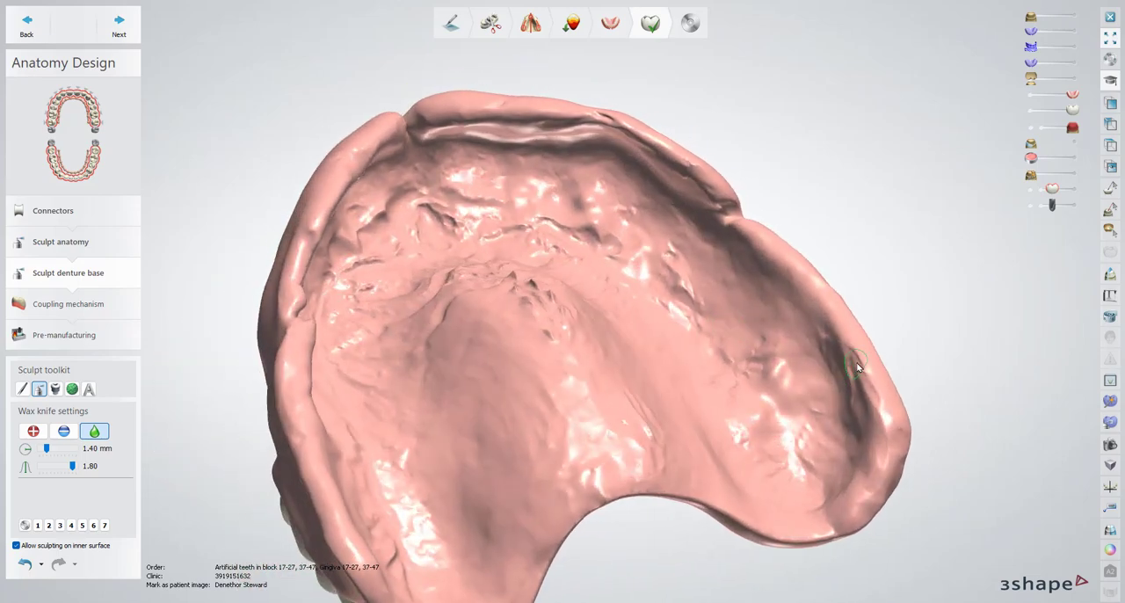
pyautogui.moveTo(492, 327); pyautogui.dragTo(248, 304, button='right')
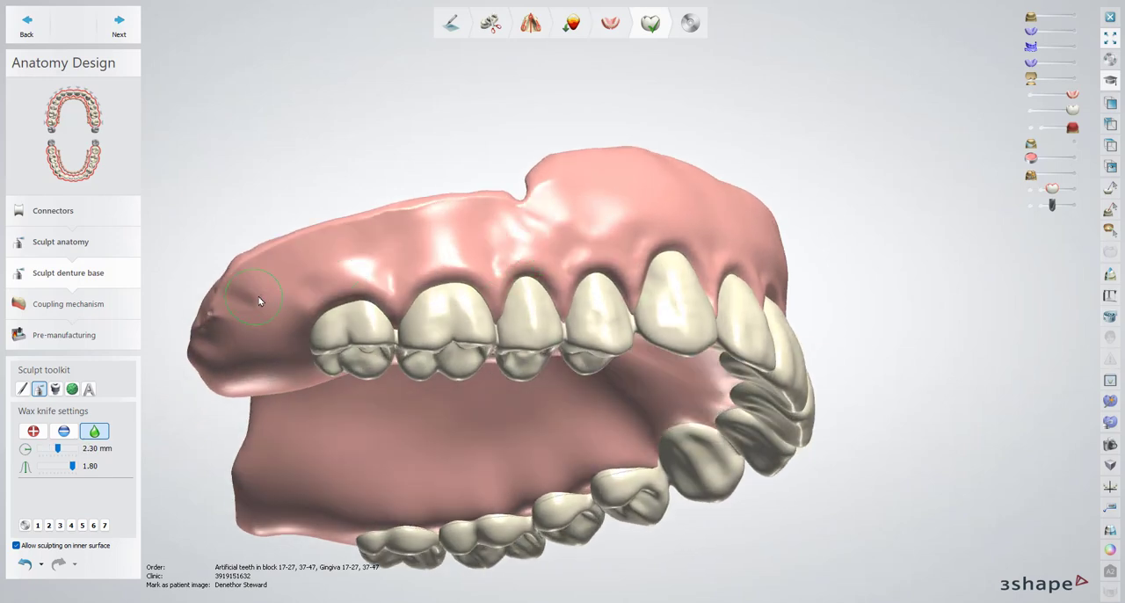
pyautogui.moveTo(258, 297)
pyautogui.mouseDown()
pyautogui.moveTo(211, 328)
pyautogui.moveTo(221, 323)
pyautogui.mouseUp()
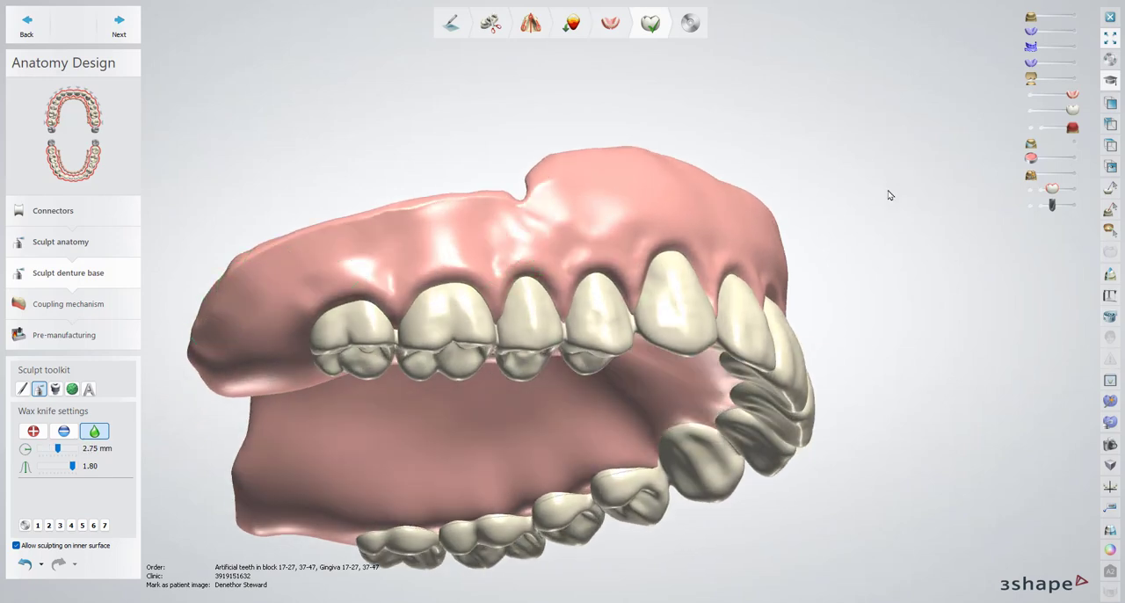
# Show the bite scan over the sculpted upper denture and cut an enlarged 2D cross-section along the midline
pyautogui.moveTo(889, 195); pyautogui.dragTo(1034, 186, button='right')
pyautogui.click(1071, 176)
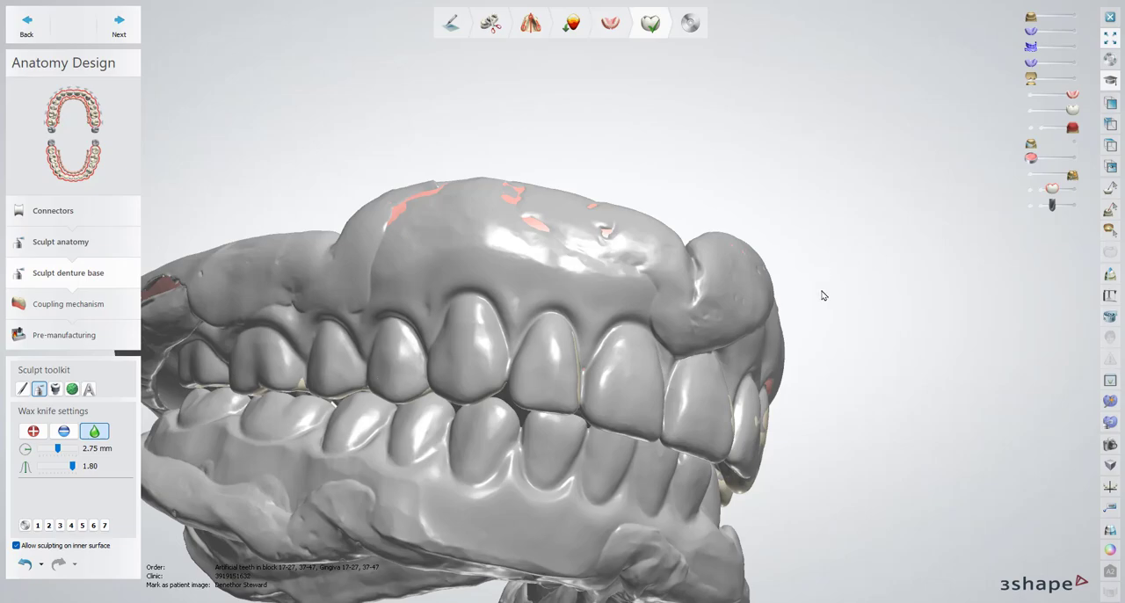
pyautogui.moveTo(822, 295); pyautogui.dragTo(817, 128, button='right')
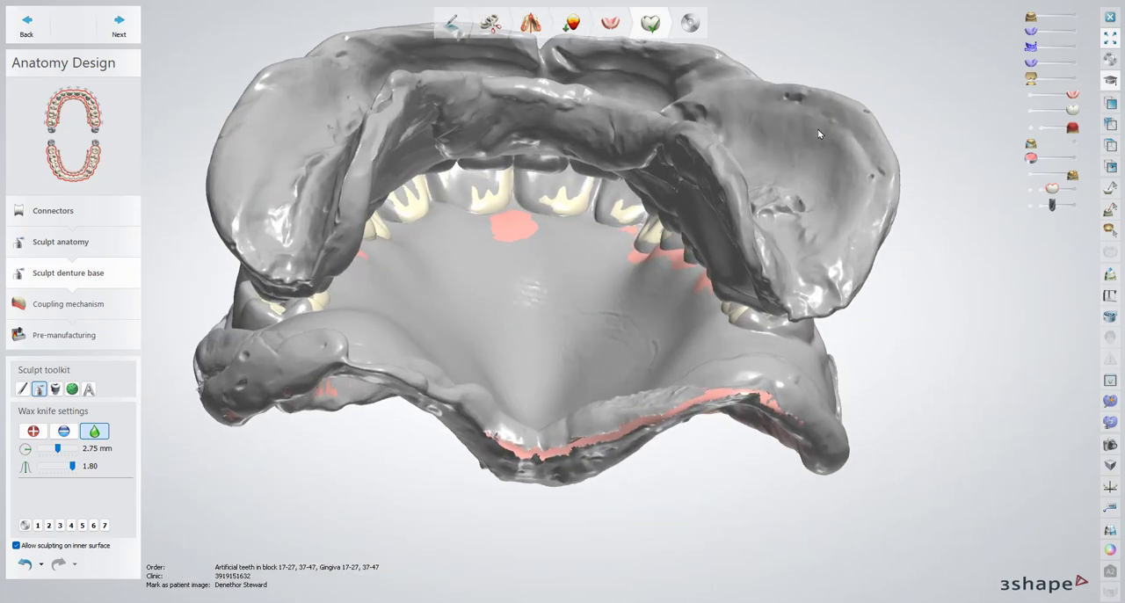
pyautogui.scroll(-4, 961, 306)
pyautogui.click(1110, 276)
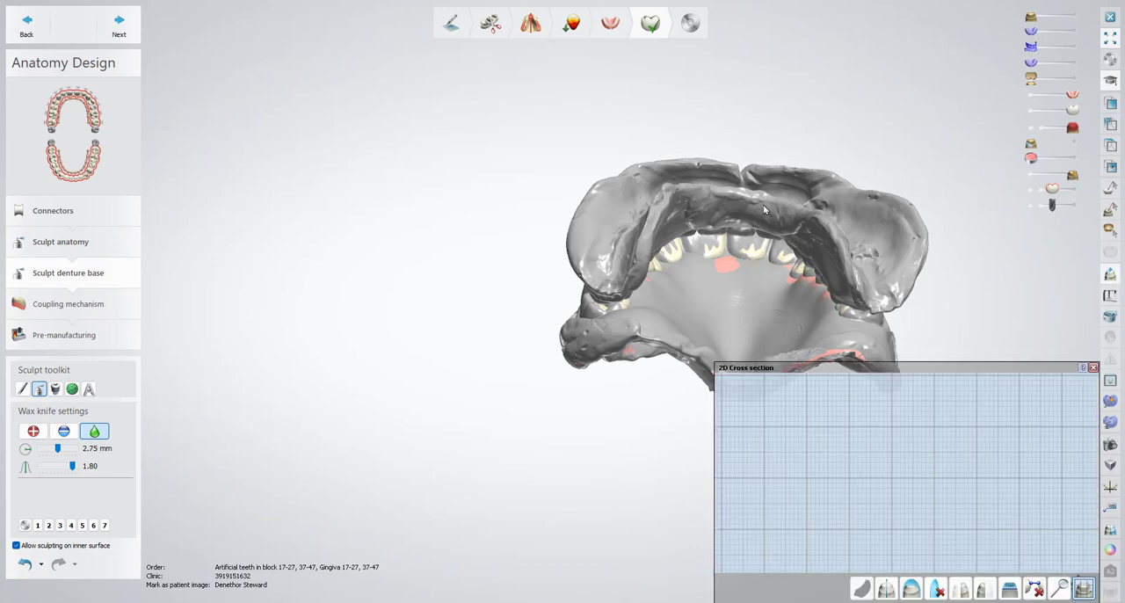
pyautogui.click(710, 472)
pyautogui.moveTo(868, 282); pyautogui.dragTo(645, 287, button='middle')
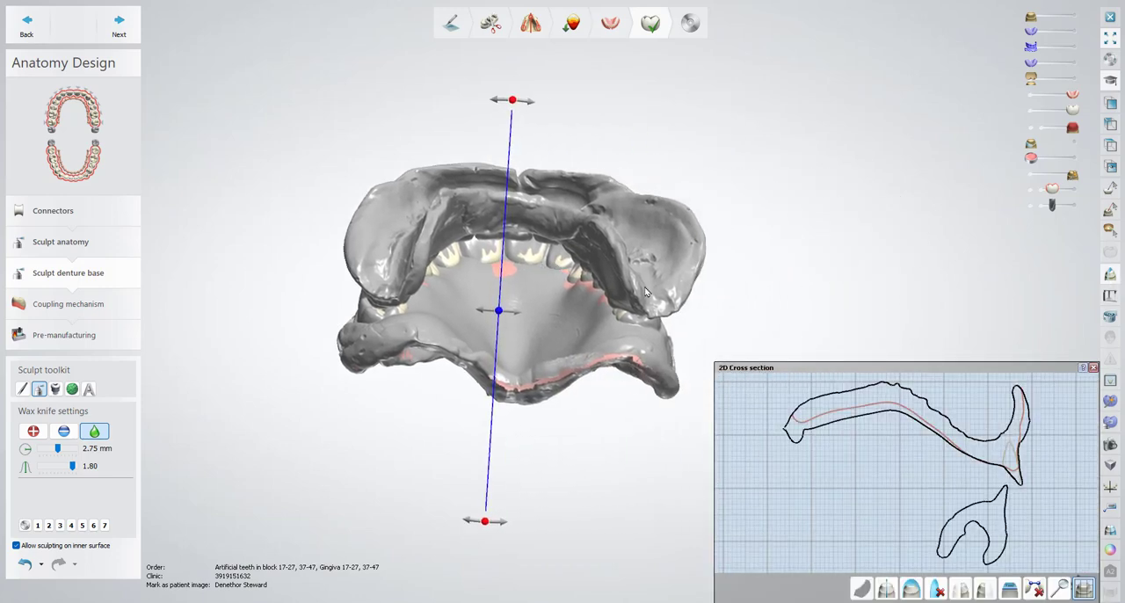
pyautogui.scroll(3, 619, 376)
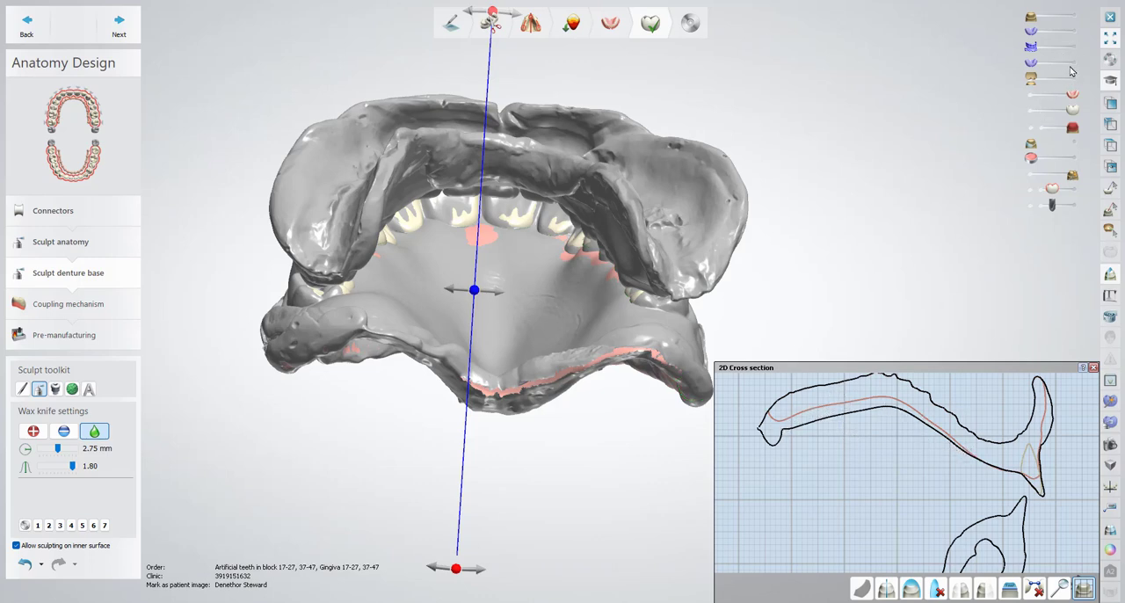
# Compare the purple upper base with the sculpted base and bite scan in the midline cross-section, and hide it again
pyautogui.click(1074, 33)
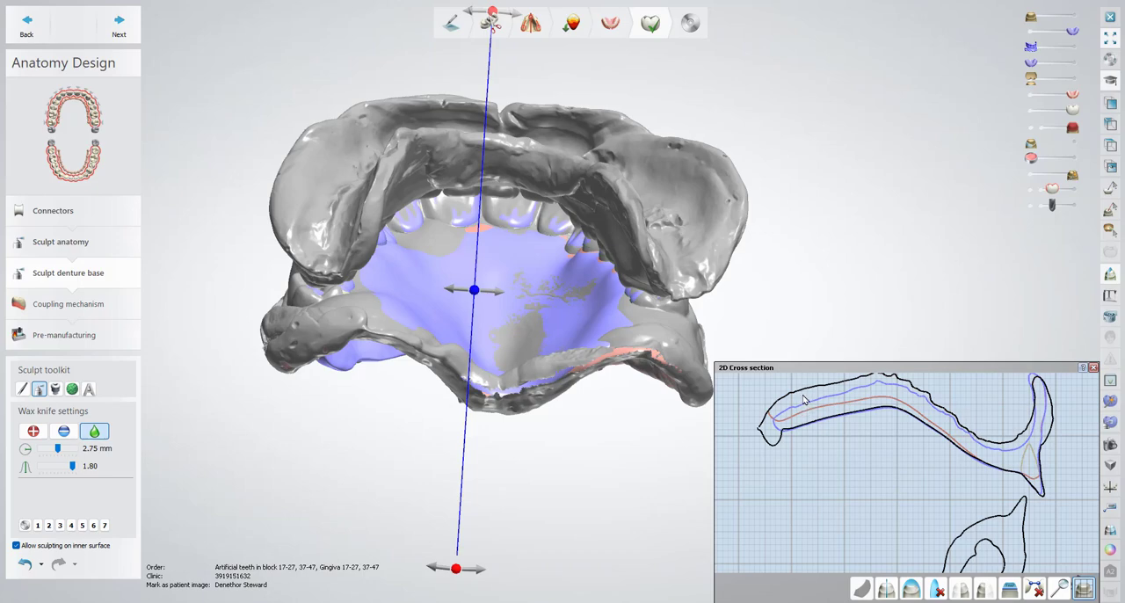
pyautogui.click(1031, 33)
pyautogui.moveTo(638, 145); pyautogui.dragTo(619, 311, button='right')
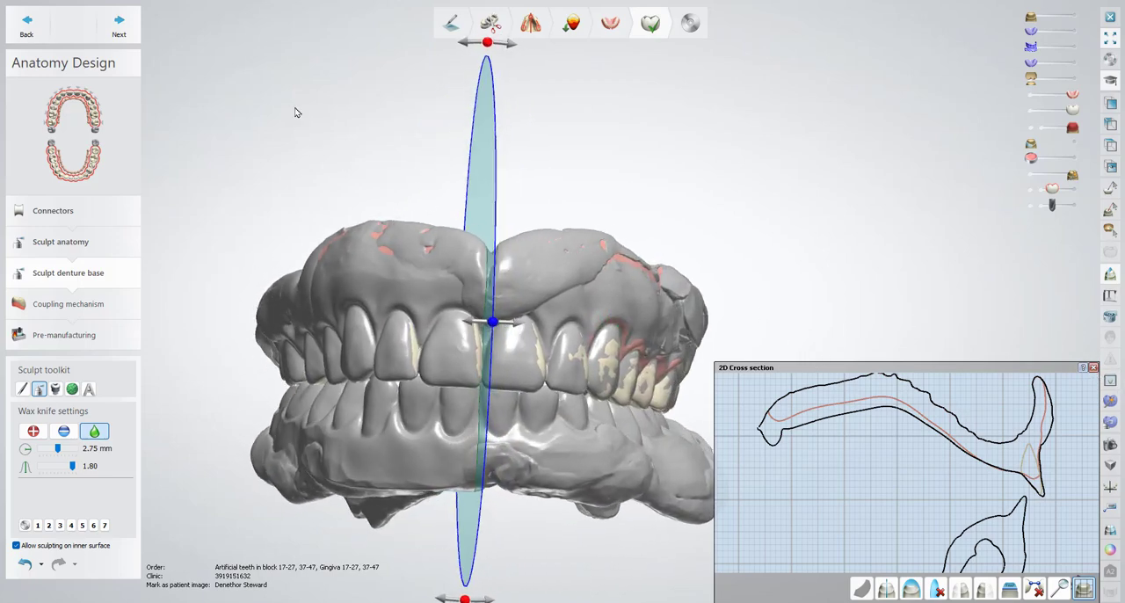
# Move on to sculpting the lower teeth and run the contact adaptation at 0.00 mm
pyautogui.click(118, 26)
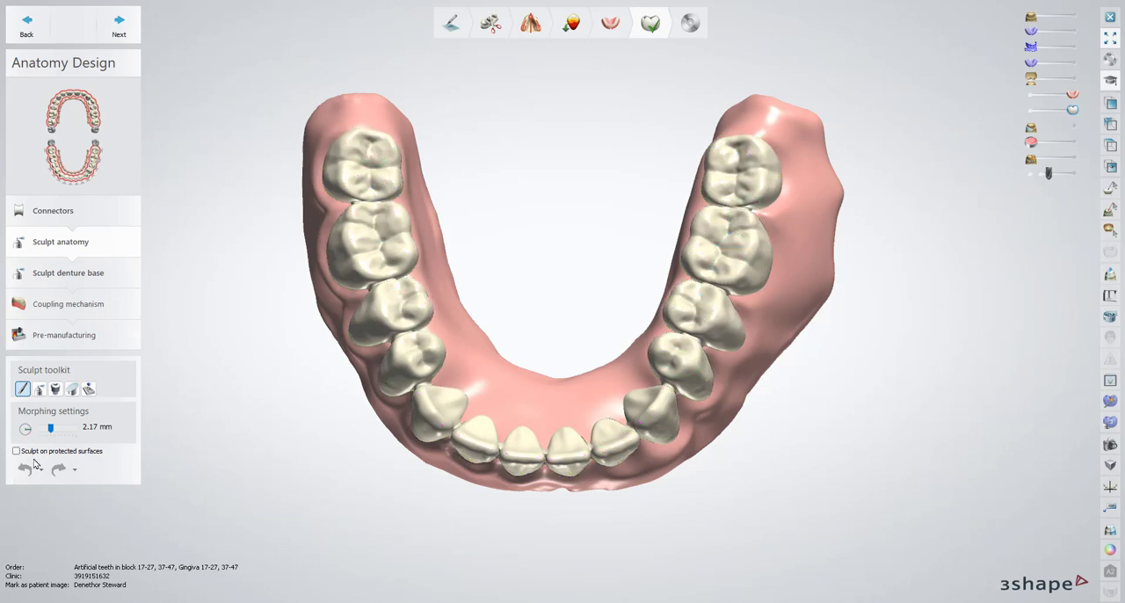
pyautogui.click(90, 390)
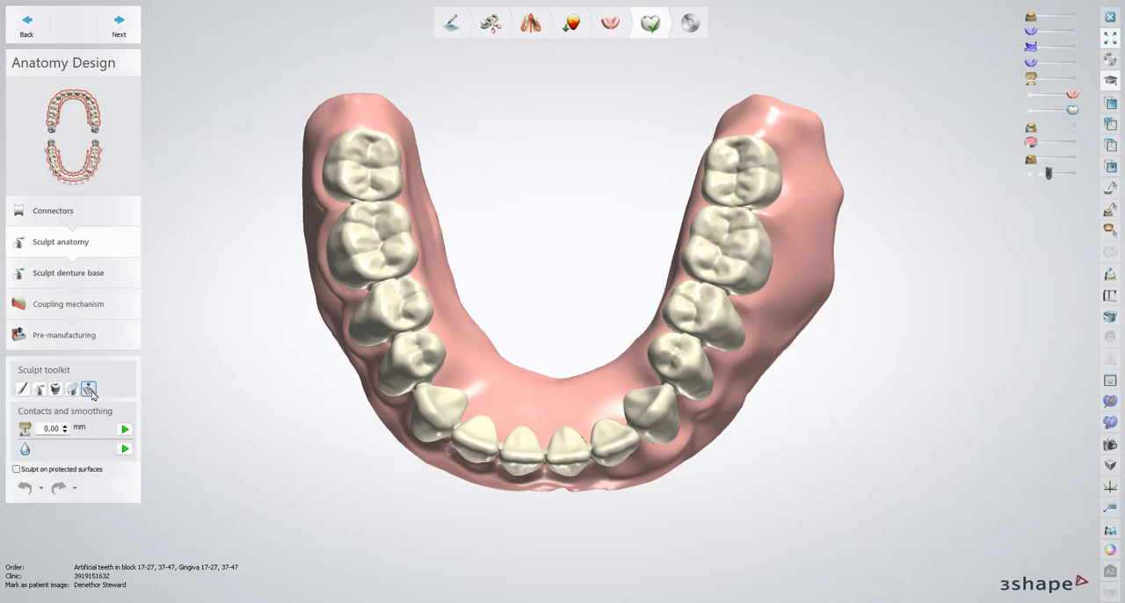
pyautogui.click(124, 428)
# Try to view the lower denture in the virtual articulator and dismiss the error reports
pyautogui.click(1109, 298)
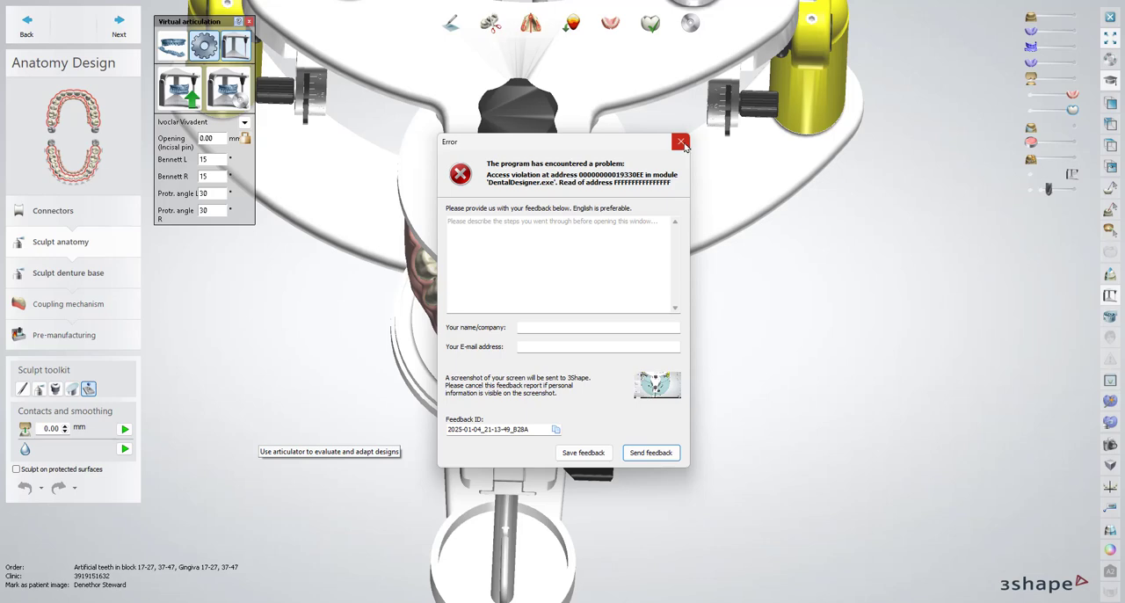
pyautogui.click(681, 142)
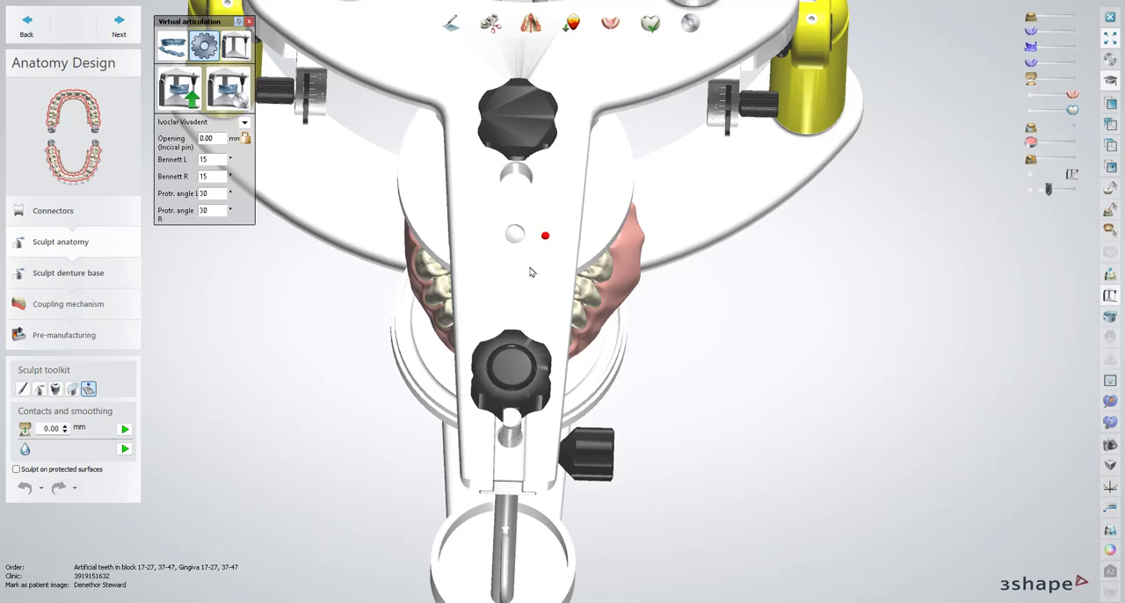
pyautogui.moveTo(529, 334); pyautogui.dragTo(510, 224, button='right')
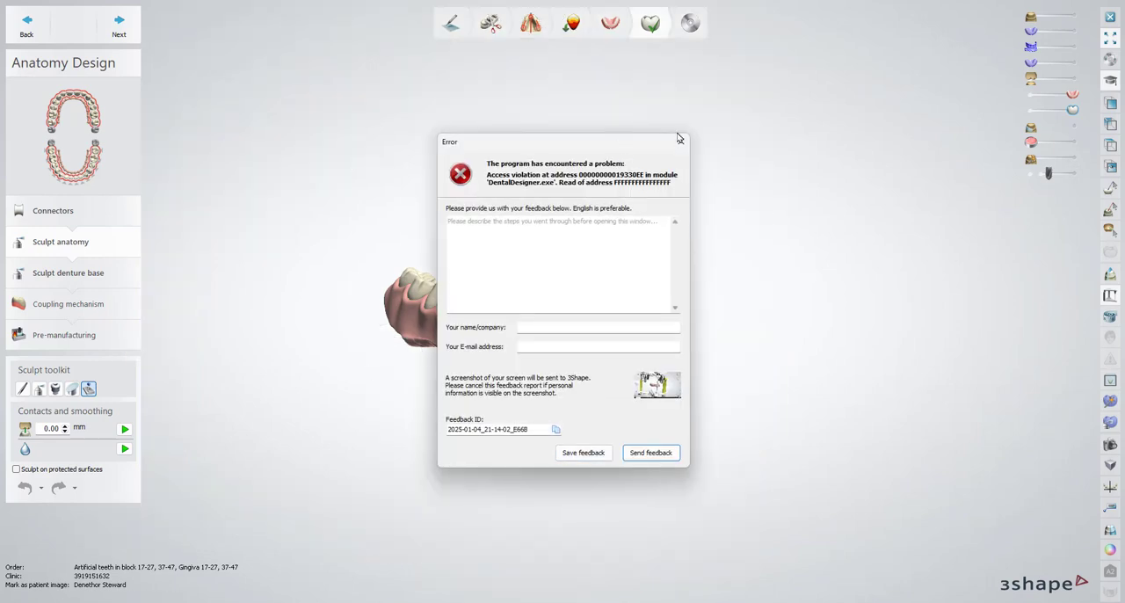
pyautogui.click(678, 139)
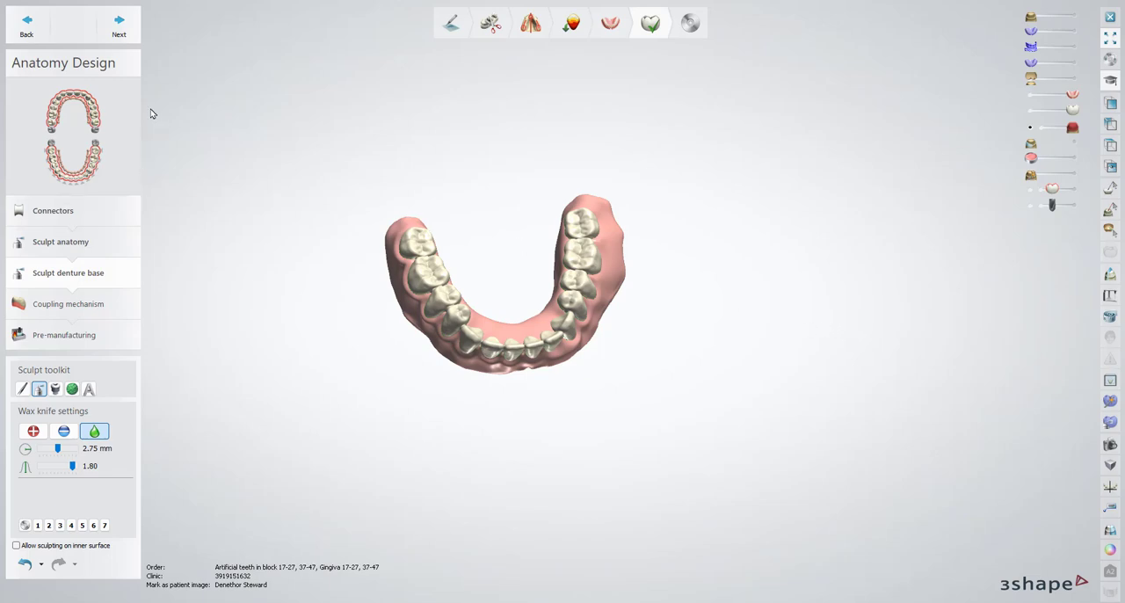
# Smooth the outer lower border of the lower denture base with the 2.75 mm wax knife, allowing sculpting on the inner surface
pyautogui.moveTo(406, 421); pyautogui.dragTo(443, 360, button='right')
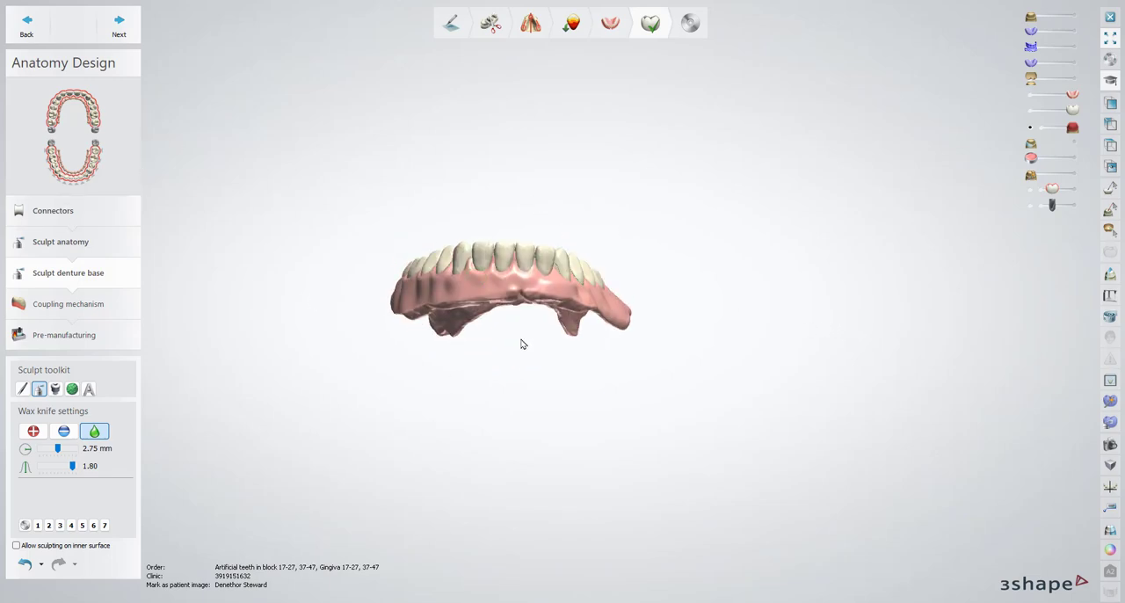
pyautogui.moveTo(522, 344); pyautogui.dragTo(622, 363, button='right')
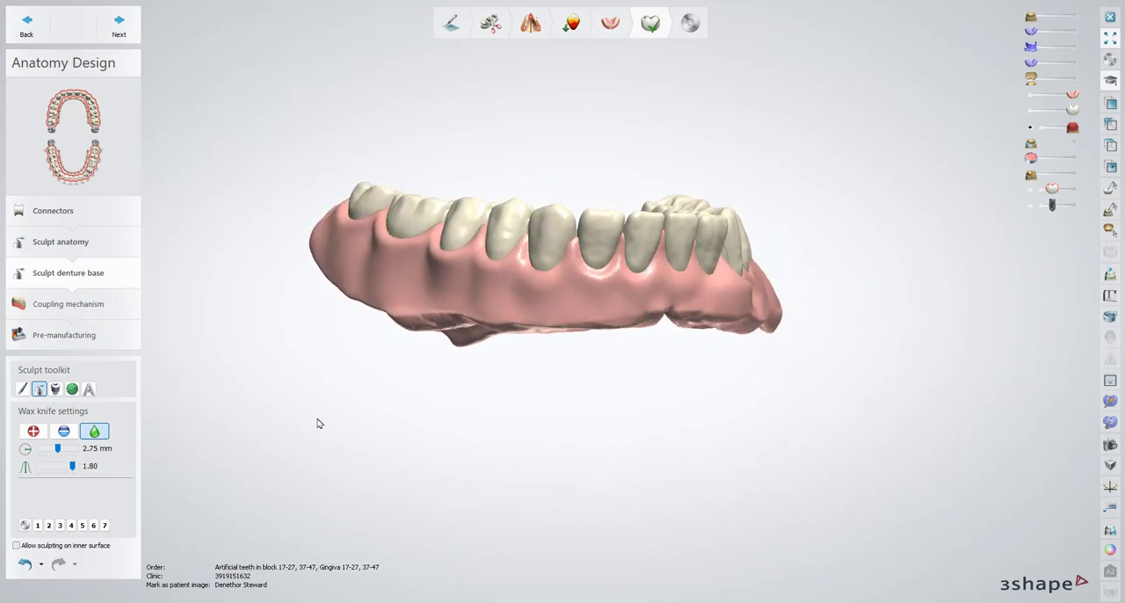
pyautogui.moveTo(647, 311); pyautogui.dragTo(563, 310)
pyautogui.moveTo(452, 309)
pyautogui.mouseDown()
pyautogui.moveTo(406, 305)
pyautogui.moveTo(557, 316)
pyautogui.mouseUp()
pyautogui.moveTo(816, 294); pyautogui.dragTo(666, 318, button='right')
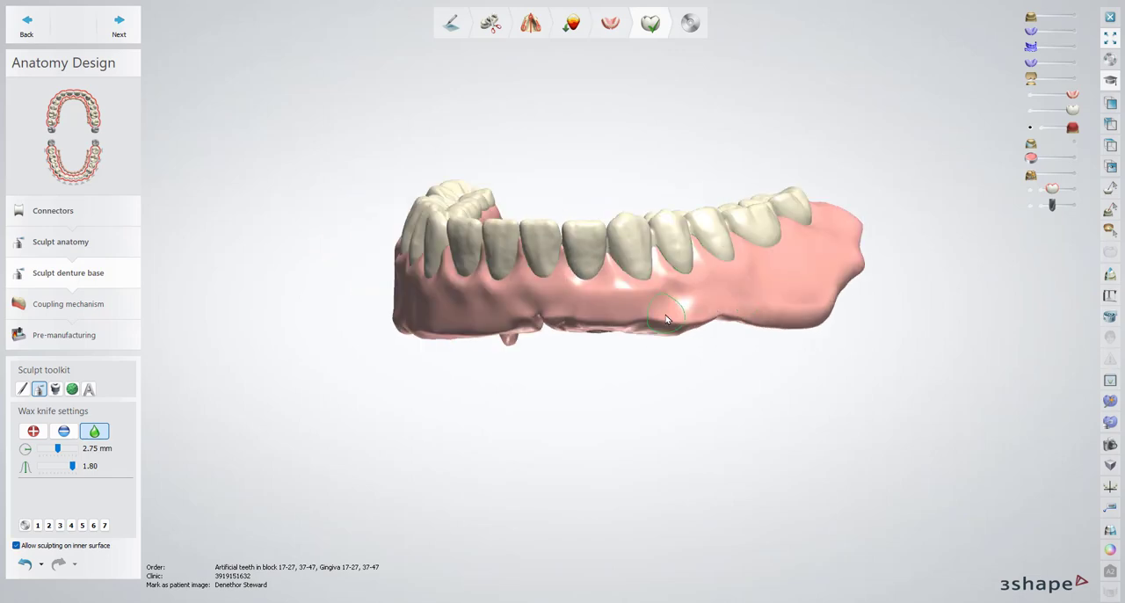
pyautogui.moveTo(665, 318)
pyautogui.mouseDown()
pyautogui.moveTo(576, 319)
pyautogui.moveTo(817, 303)
pyautogui.mouseUp()
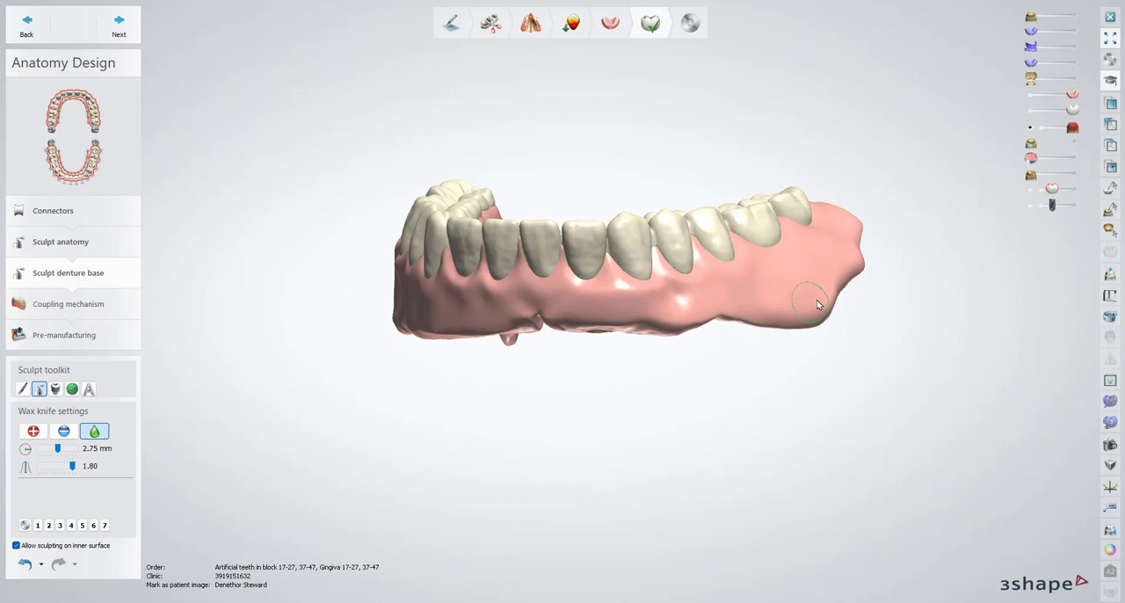
pyautogui.moveTo(864, 234); pyautogui.dragTo(627, 308, button='right')
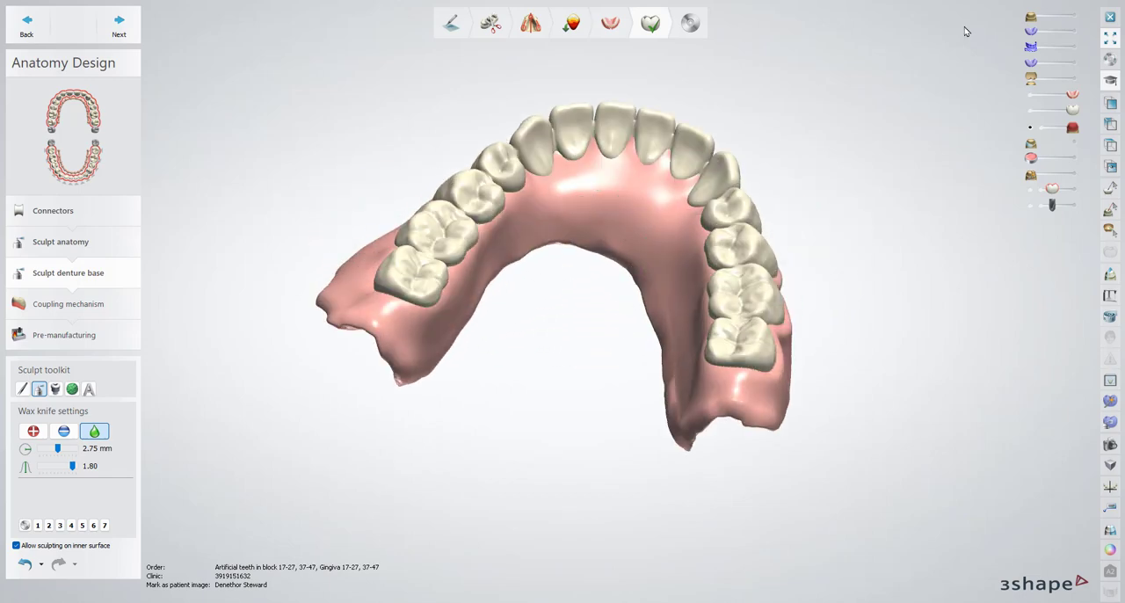
# Compare the lower denture with the purple denture scans and the grey bite scan one at a time, hiding each again
pyautogui.click(1074, 33)
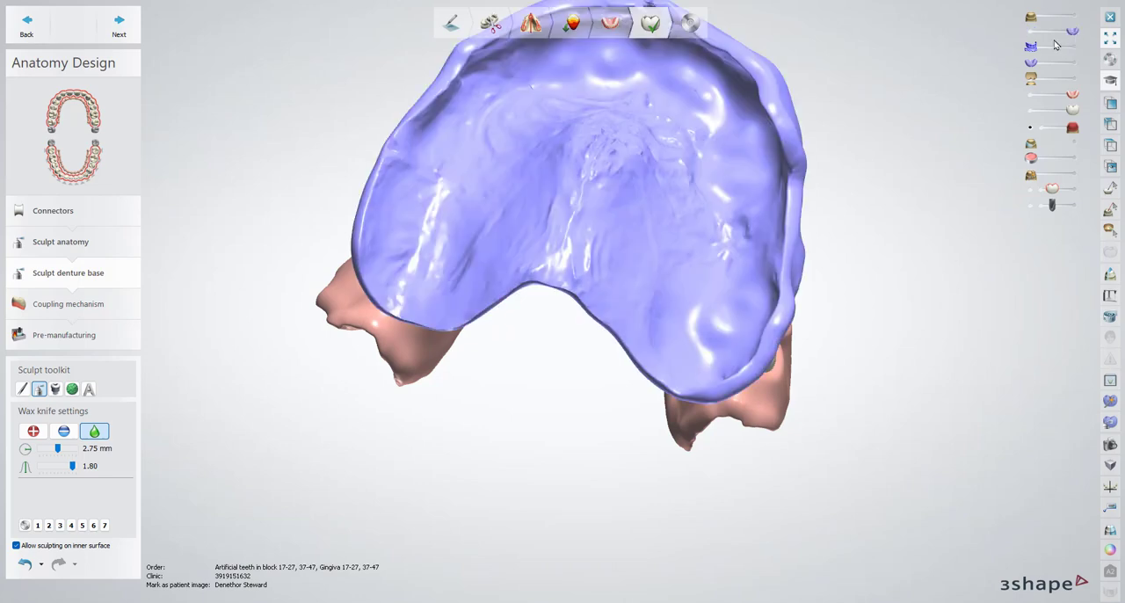
pyautogui.click(1032, 33)
pyautogui.click(1067, 62)
pyautogui.moveTo(590, 229)
pyautogui.mouseDown(button='right')
pyautogui.moveTo(609, 185)
pyautogui.moveTo(601, 256)
pyautogui.moveTo(607, 220)
pyautogui.mouseUp(button='right')
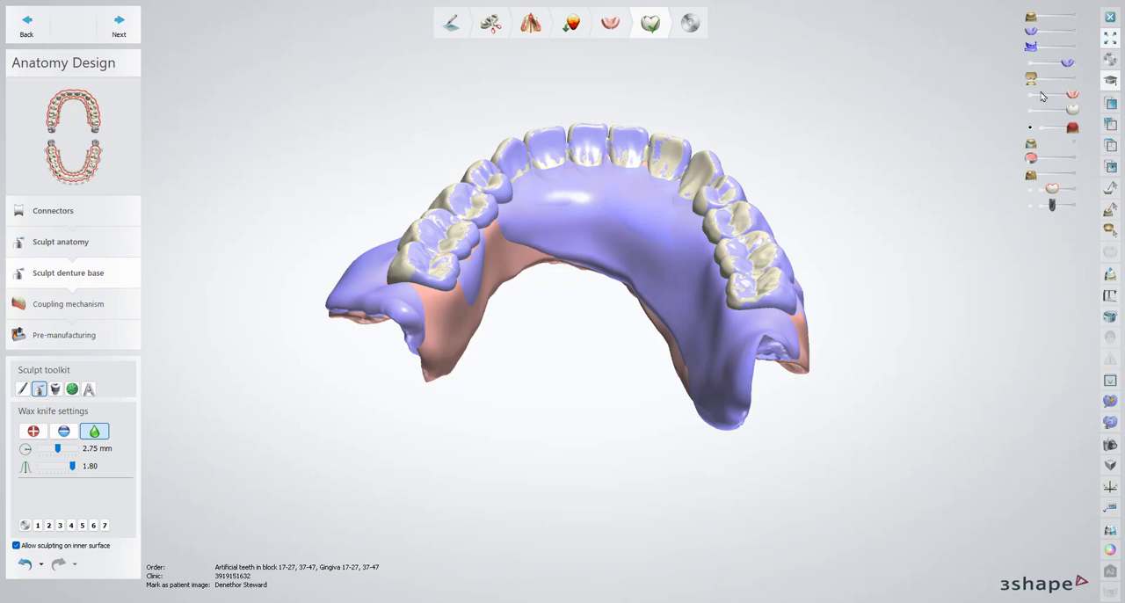
pyautogui.click(1031, 63)
pyautogui.click(1071, 175)
pyautogui.moveTo(651, 297); pyautogui.dragTo(651, 256, button='right')
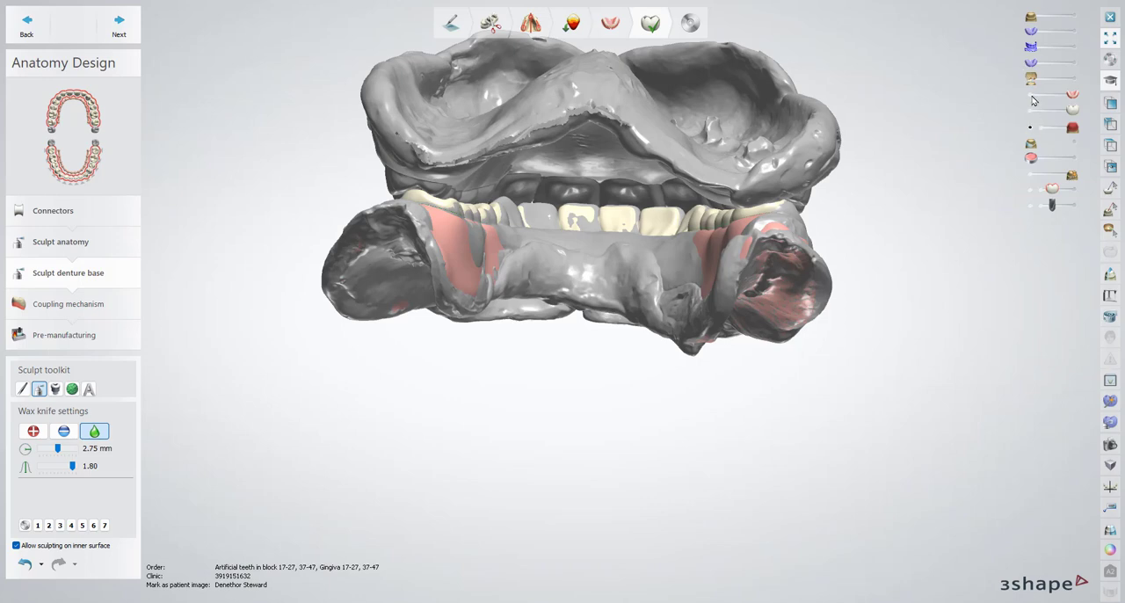
pyautogui.click(1030, 176)
# Smooth the lingual surface of the lower base with the wax knife at 4.55 mm radius and 2.00 strength
pyautogui.moveTo(583, 223); pyautogui.dragTo(590, 254, button='right')
pyautogui.scroll(5, 628, 203)
pyautogui.keyDown('ctrl'); pyautogui.scroll(5, 629, 205); pyautogui.keyUp('ctrl')
pyautogui.moveTo(644, 197); pyautogui.dragTo(642, 186, button='right')
pyautogui.keyDown('shift'); pyautogui.scroll(2, 641, 187); pyautogui.keyUp('shift')
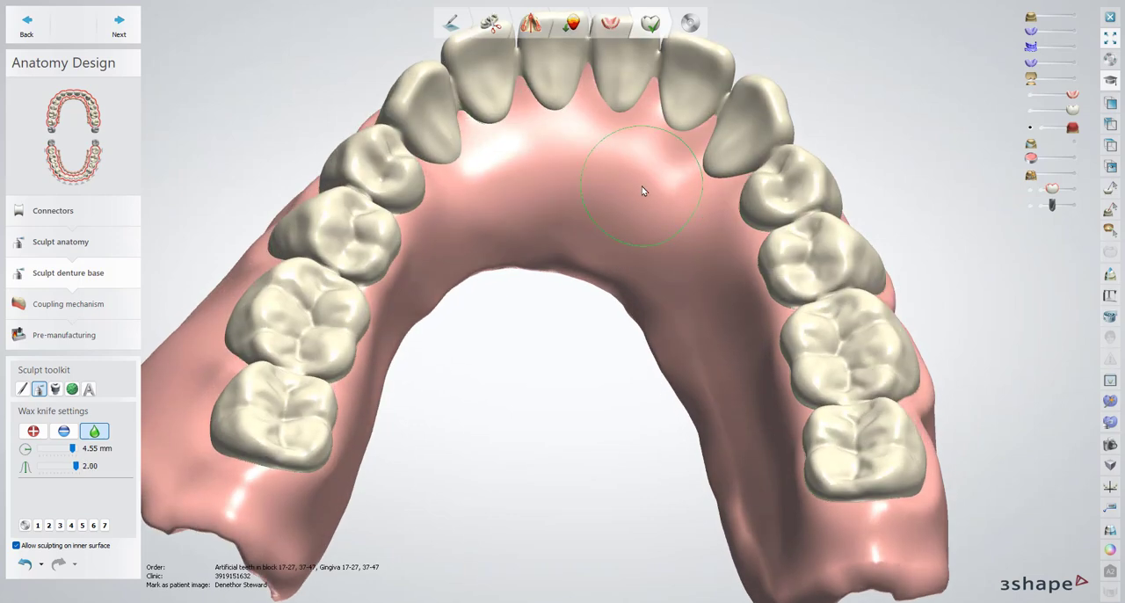
pyautogui.moveTo(641, 186)
pyautogui.mouseDown()
pyautogui.moveTo(667, 205)
pyautogui.moveTo(608, 158)
pyautogui.moveTo(498, 186)
pyautogui.moveTo(580, 243)
pyautogui.moveTo(643, 263)
pyautogui.moveTo(538, 181)
pyautogui.moveTo(620, 171)
pyautogui.moveTo(492, 179)
pyautogui.moveTo(621, 150)
pyautogui.moveTo(668, 216)
pyautogui.moveTo(605, 188)
pyautogui.mouseUp()
pyautogui.moveTo(606, 188); pyautogui.dragTo(461, 220, button='right')
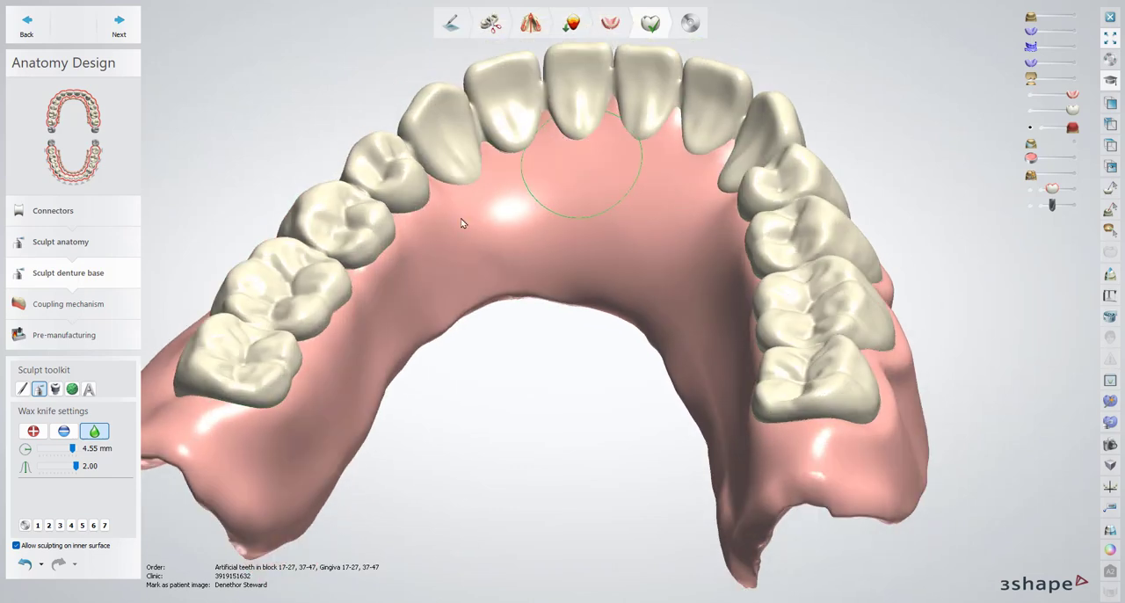
pyautogui.moveTo(543, 331); pyautogui.dragTo(665, 375, button='right')
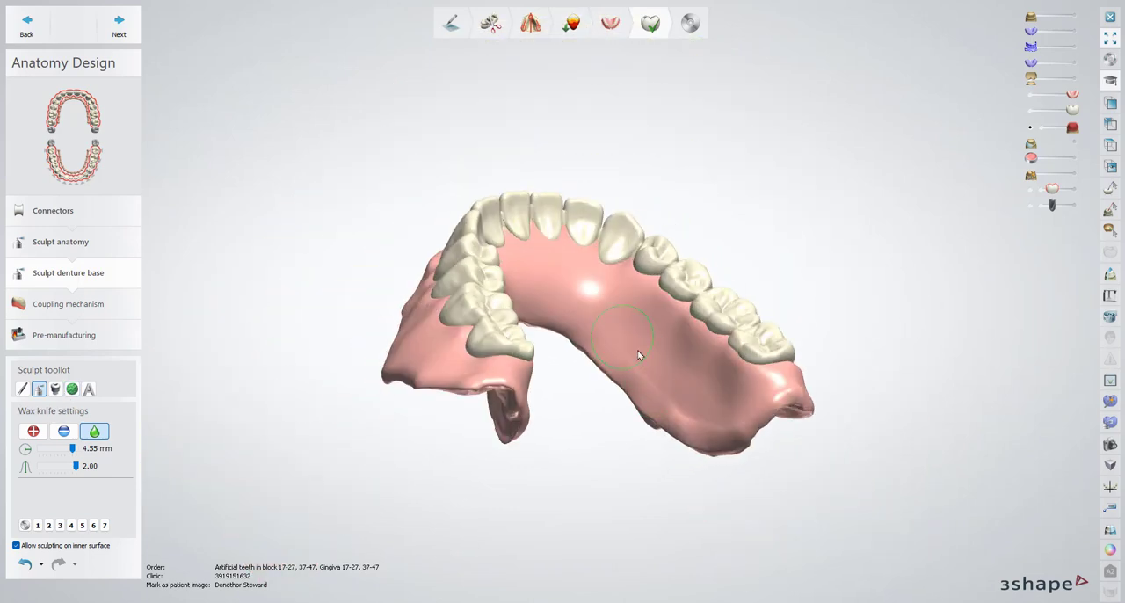
# Hide the teeth and smooth the pits and bumps on the lower base's inner surface with a 1.85 mm wax knife
pyautogui.moveTo(493, 366); pyautogui.dragTo(781, 368, button='right')
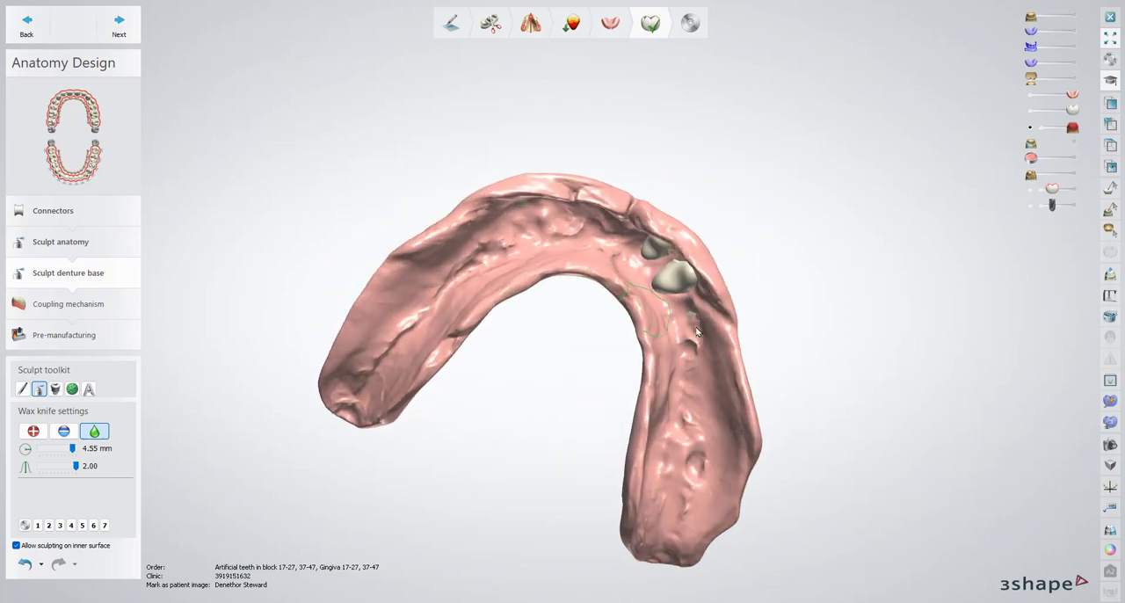
pyautogui.scroll(-1, 709, 358)
pyautogui.keyDown('shift'); pyautogui.scroll(-4, 699, 362); pyautogui.keyUp('shift')
pyautogui.scroll(3, 695, 362)
pyautogui.scroll(1, 695, 361)
pyautogui.keyDown('shift'); pyautogui.scroll(-2, 695, 361); pyautogui.keyUp('shift')
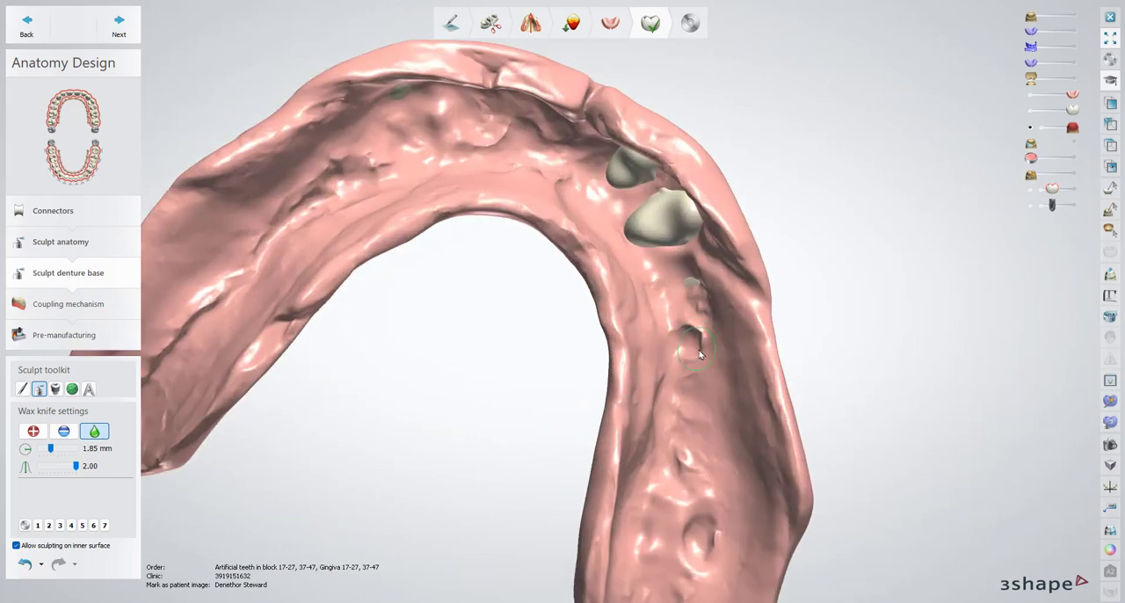
pyautogui.moveTo(696, 361)
pyautogui.mouseDown(button='right')
pyautogui.moveTo(711, 351)
pyautogui.moveTo(707, 402)
pyautogui.moveTo(686, 353)
pyautogui.moveTo(689, 304)
pyautogui.moveTo(716, 369)
pyautogui.mouseUp(button='right')
pyautogui.click(1030, 110)
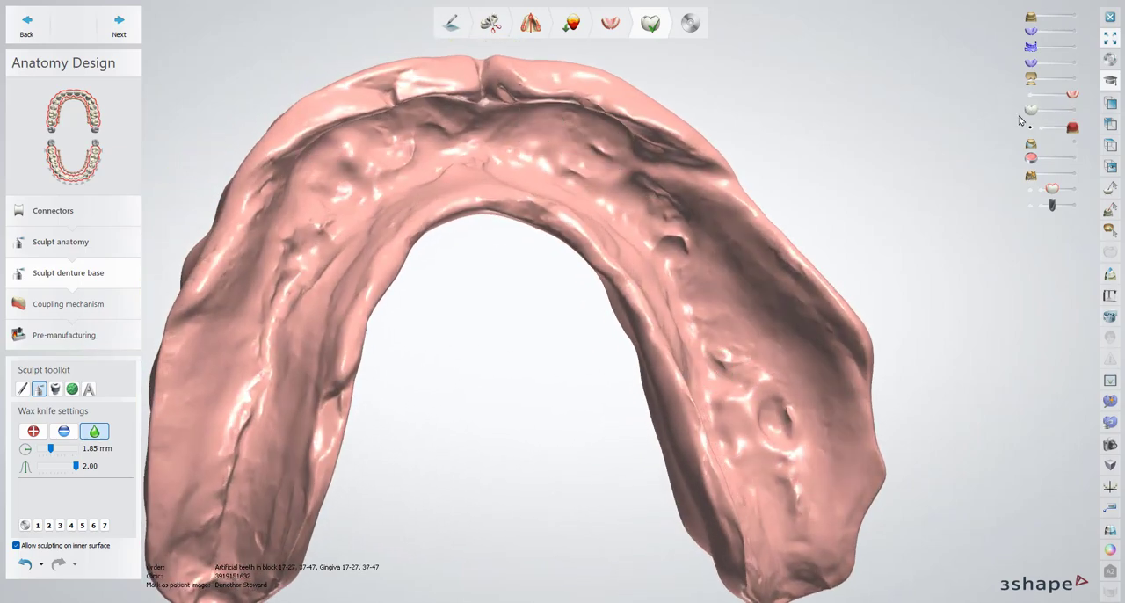
pyautogui.moveTo(629, 233); pyautogui.dragTo(641, 247, button='right')
pyautogui.moveTo(685, 264); pyautogui.dragTo(672, 262)
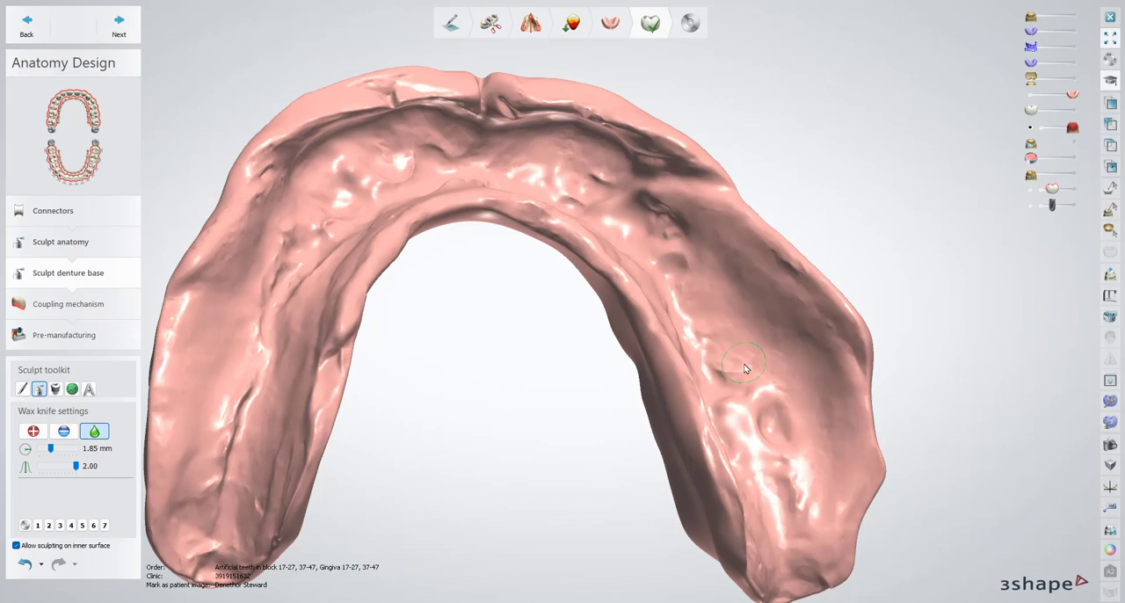
# Smooth the small notch and uneven edges along the lower base's front border, setting the wax knife radius to 1.40 mm
pyautogui.moveTo(787, 425); pyautogui.dragTo(466, 163, button='right')
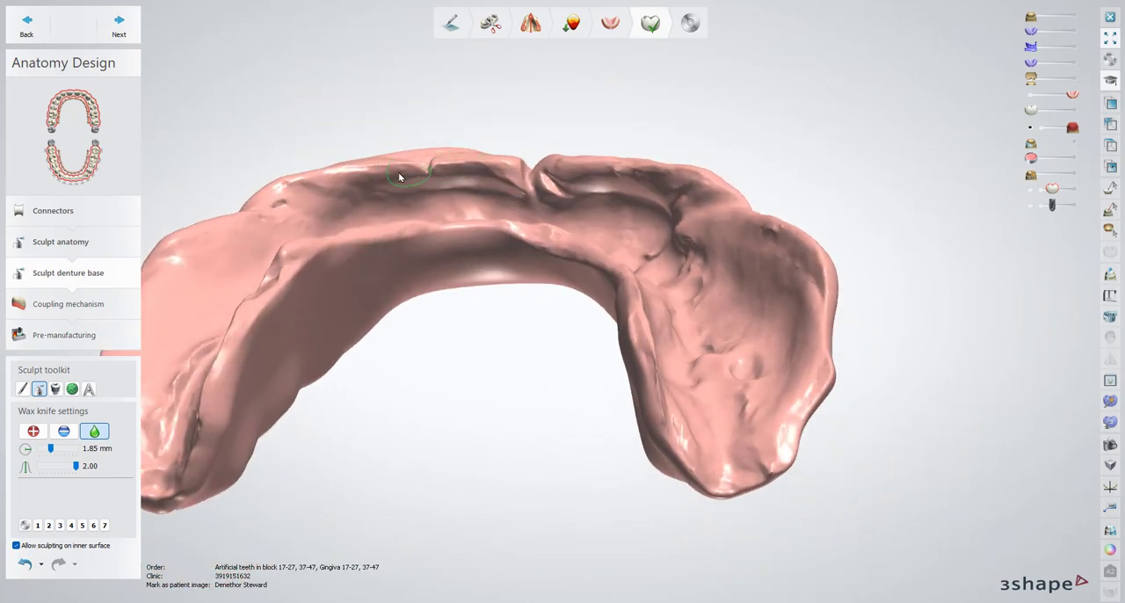
pyautogui.moveTo(399, 177); pyautogui.dragTo(475, 77, button='right')
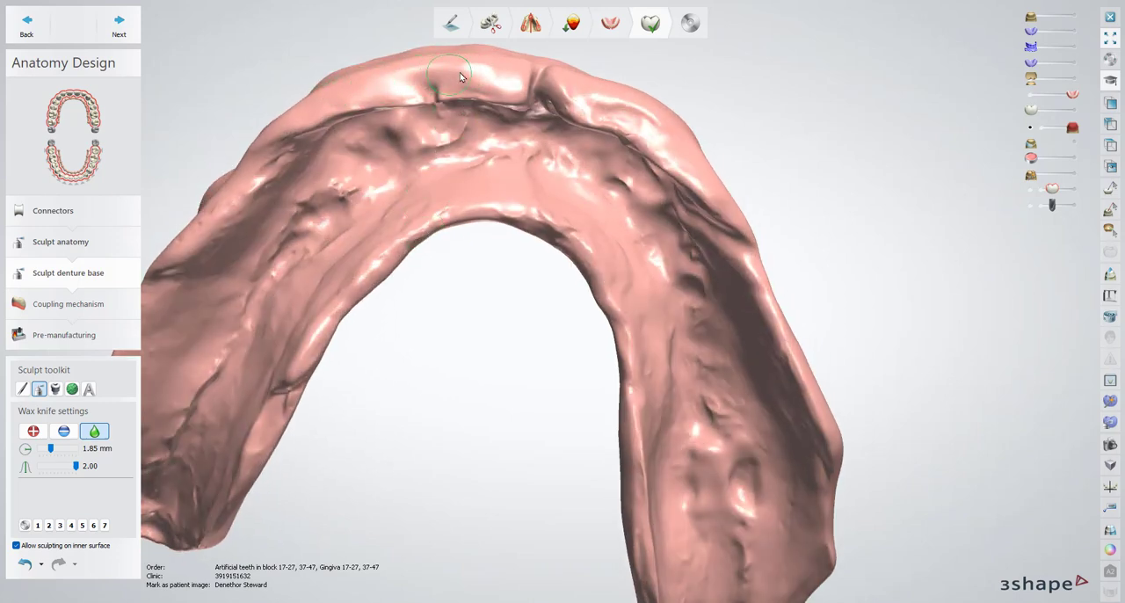
pyautogui.moveTo(488, 83); pyautogui.dragTo(505, 94, button='right')
pyautogui.keyDown('ctrl'); pyautogui.scroll(-5, 504, 114); pyautogui.keyUp('ctrl')
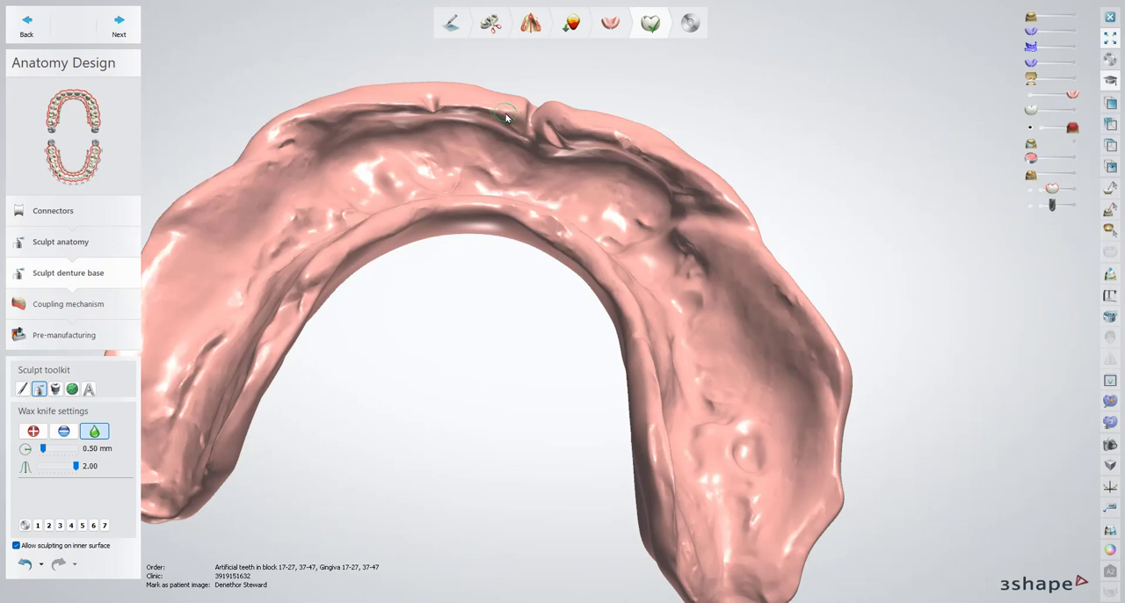
pyautogui.keyDown('ctrl'); pyautogui.scroll(3, 506, 113); pyautogui.keyUp('ctrl')
pyautogui.moveTo(507, 112)
pyautogui.mouseDown()
pyautogui.moveTo(388, 107)
pyautogui.moveTo(279, 134)
pyautogui.moveTo(398, 111)
pyautogui.moveTo(507, 110)
pyautogui.mouseUp()
pyautogui.moveTo(698, 141); pyautogui.dragTo(703, 192, button='right')
pyautogui.moveTo(677, 182); pyautogui.dragTo(562, 143)
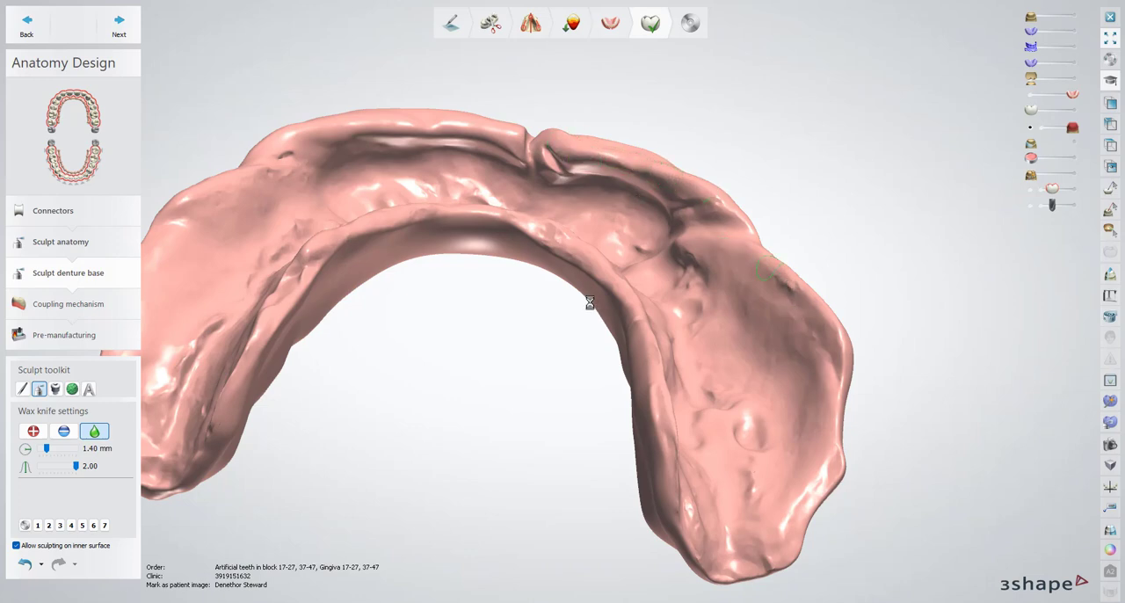
# Show the lower teeth again and advance through the coupling mechanism with its preset values to save the design
pyautogui.moveTo(590, 253); pyautogui.dragTo(447, 318, button='right')
pyautogui.moveTo(448, 318)
pyautogui.mouseDown()
pyautogui.moveTo(415, 420)
pyautogui.moveTo(448, 502)
pyautogui.moveTo(519, 356)
pyautogui.moveTo(490, 441)
pyautogui.moveTo(437, 498)
pyautogui.mouseUp()
pyautogui.moveTo(437, 498); pyautogui.dragTo(791, 211, button='right')
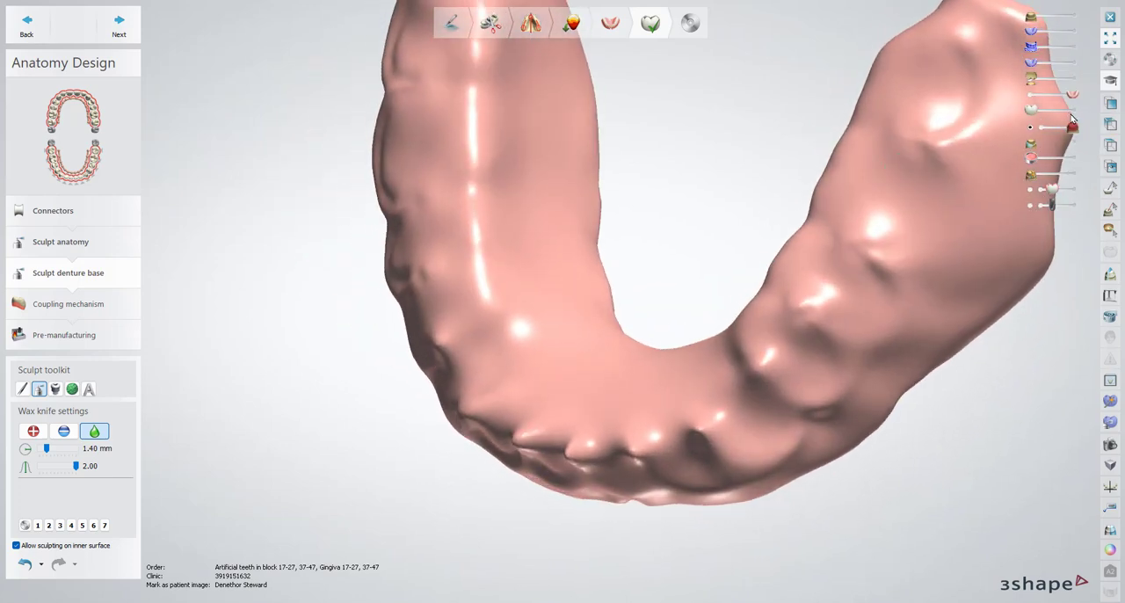
pyautogui.click(1071, 111)
pyautogui.moveTo(871, 228); pyautogui.dragTo(756, 162, button='right')
pyautogui.click(119, 26)
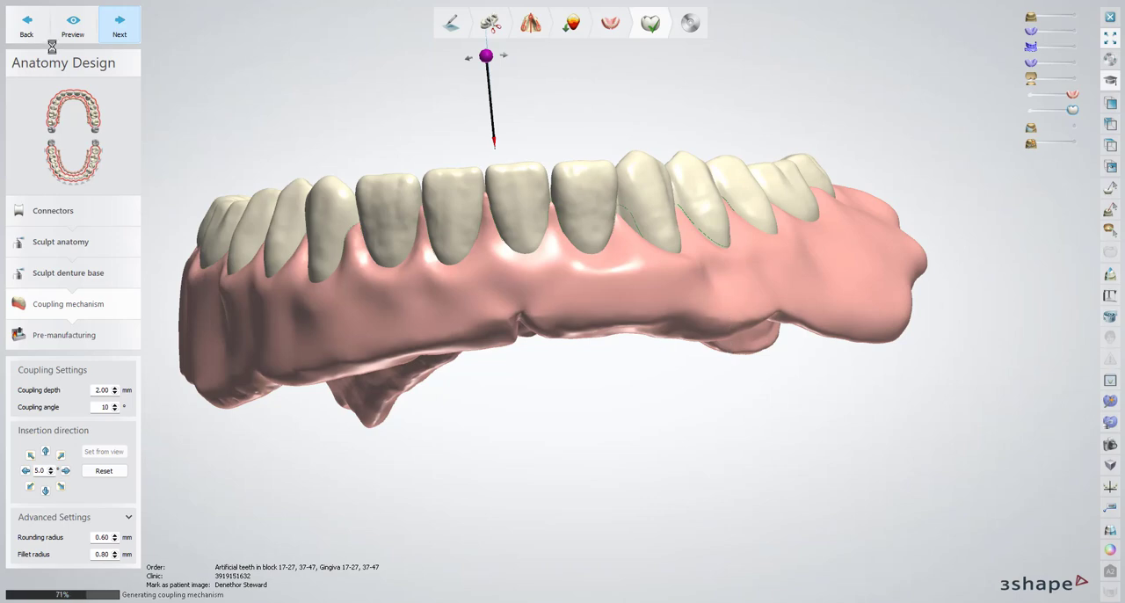
pyautogui.click(120, 25)
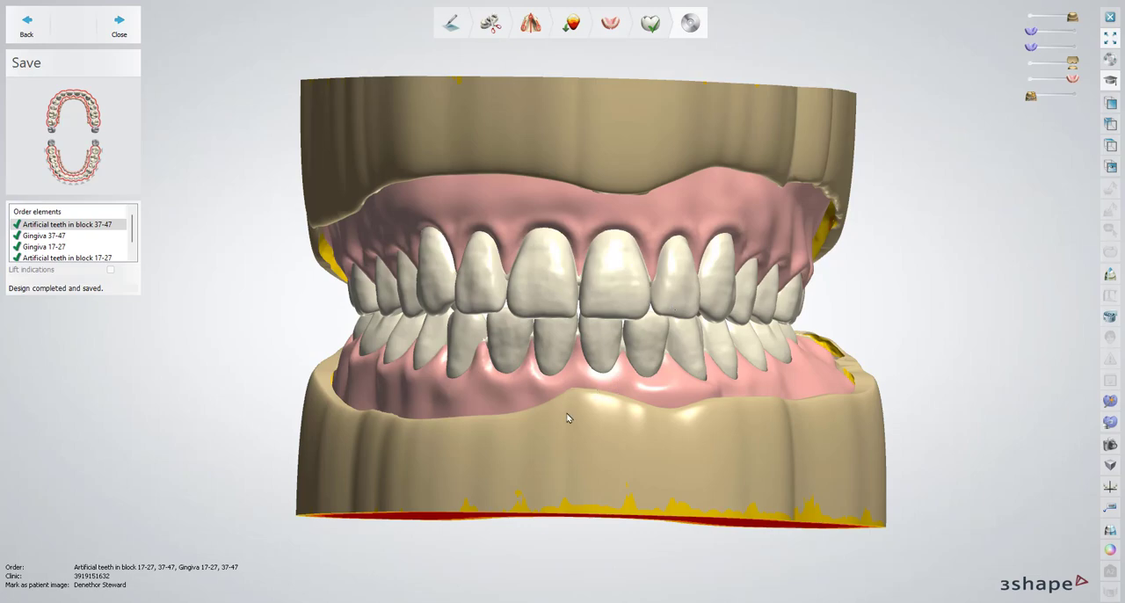
# Inspect the saved lower denture with both jaw models hidden and shown again
pyautogui.moveTo(507, 459)
pyautogui.mouseDown(button='right')
pyautogui.moveTo(580, 465)
pyautogui.moveTo(506, 458)
pyautogui.mouseUp(button='right')
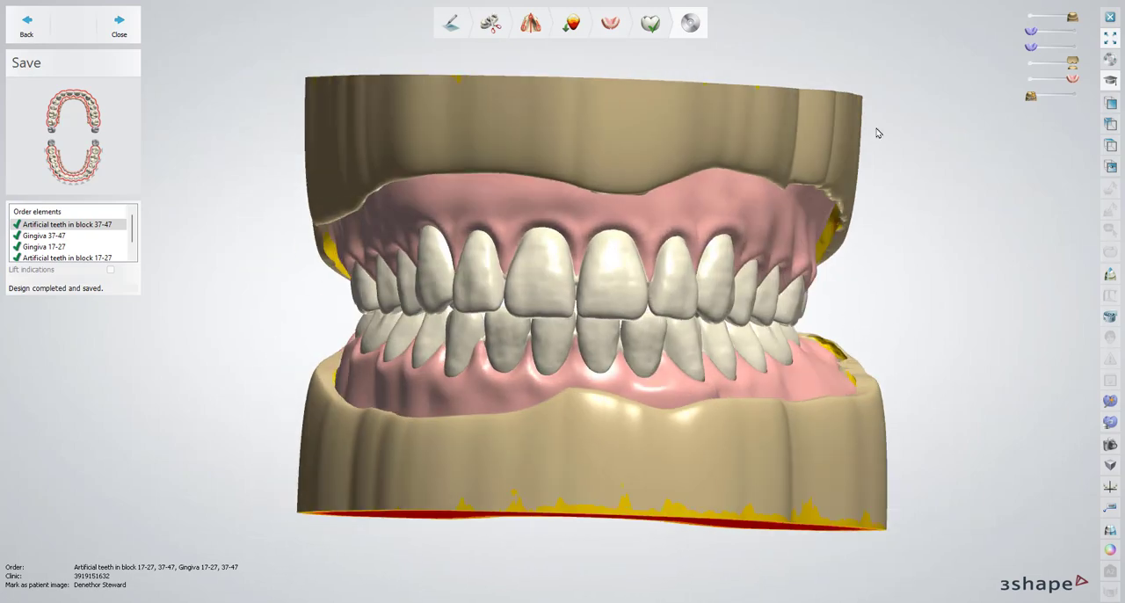
pyautogui.click(1028, 16)
pyautogui.click(1031, 65)
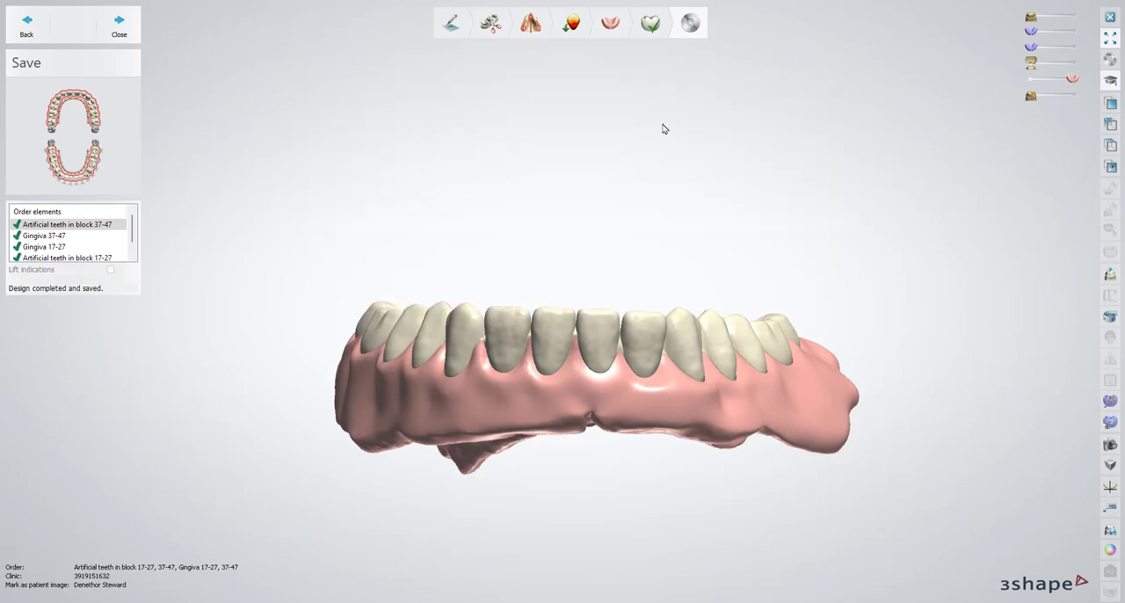
pyautogui.moveTo(662, 124); pyautogui.dragTo(769, 316, button='right')
pyautogui.click(1074, 16)
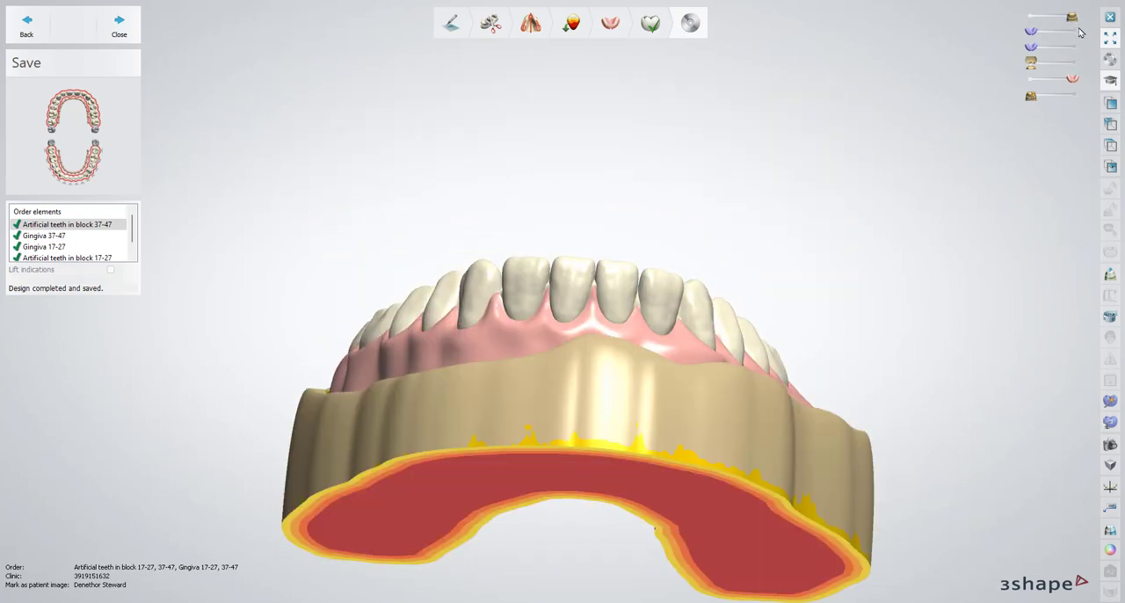
pyautogui.click(1074, 63)
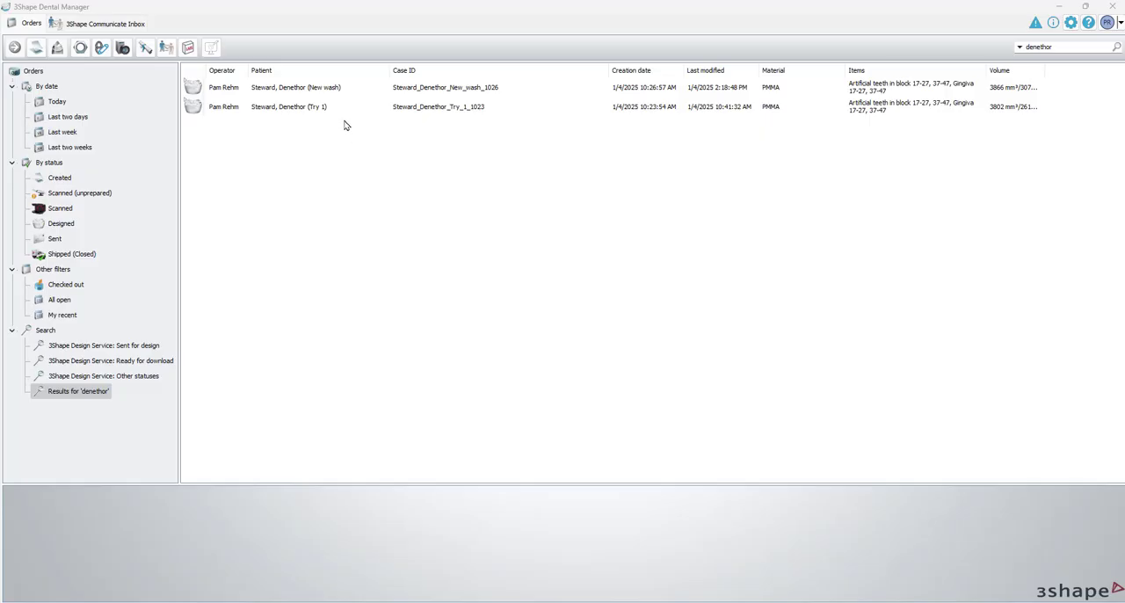
# Switch to Dental Manager and view the order details of the Try 1 case and the New wash case
pyautogui.click(285, 108)
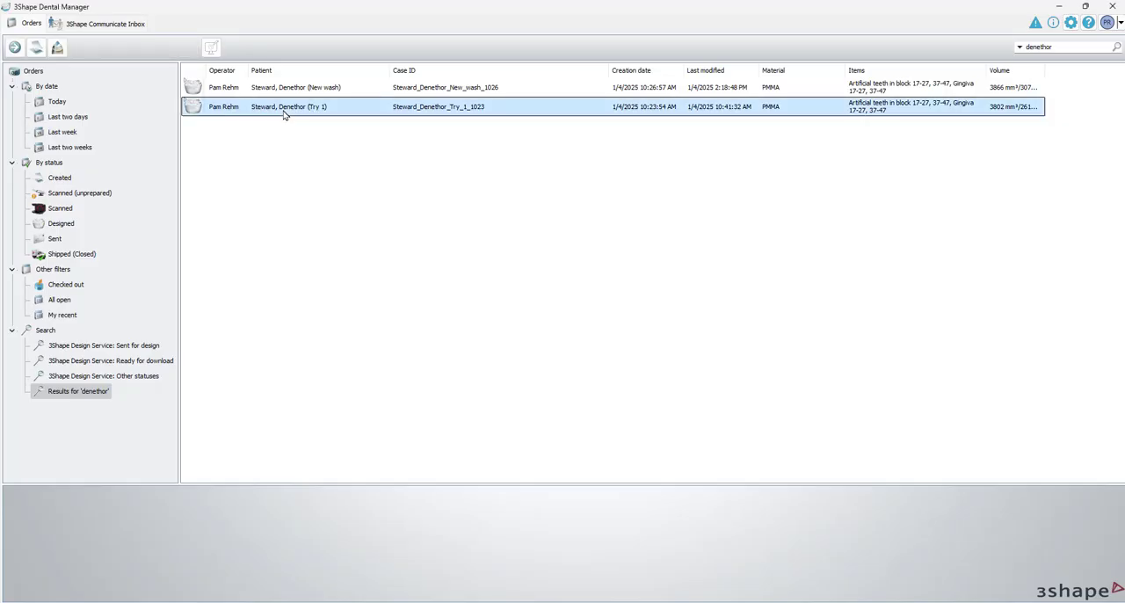
pyautogui.click(357, 91)
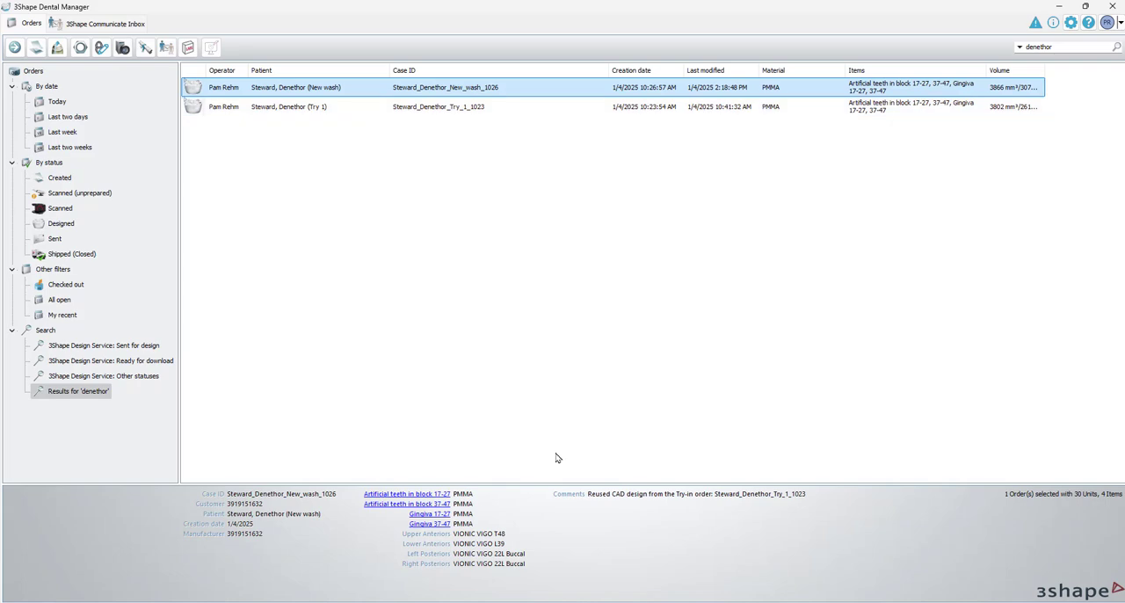